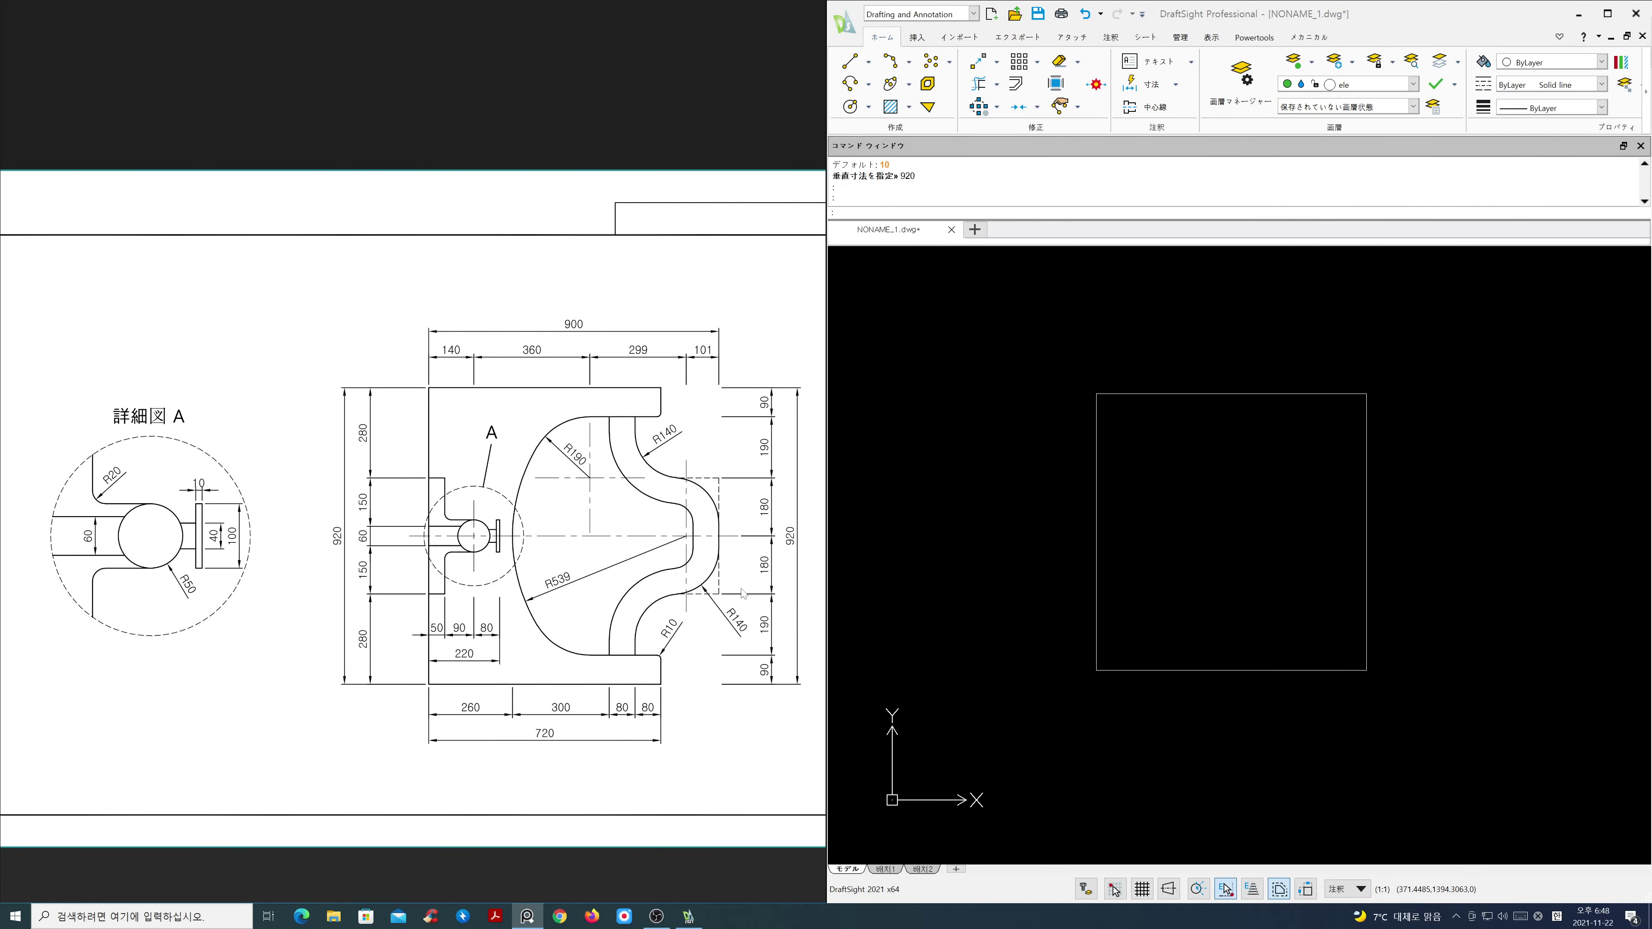
Step: Explode the 900 by 920 rectangle into separate lines
middle_drag(698, 588, 528, 588)
scroll(472, 574, up, 2)
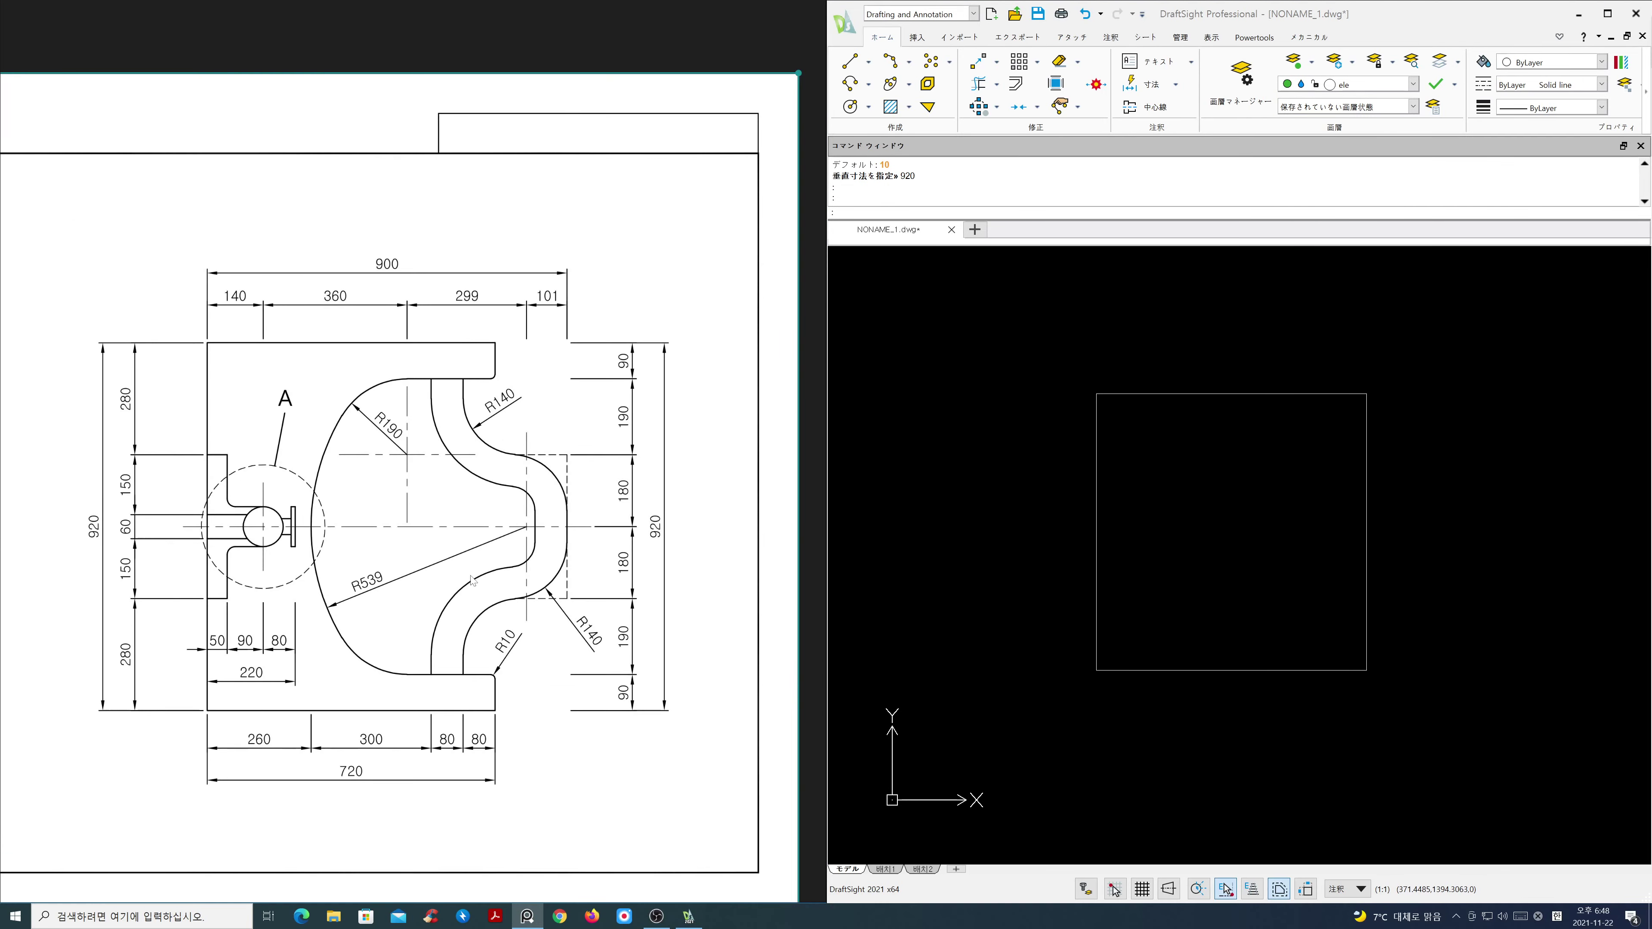
click(1187, 562)
scroll(1187, 563, up, 1)
text(x)
key(space)
click(1204, 696)
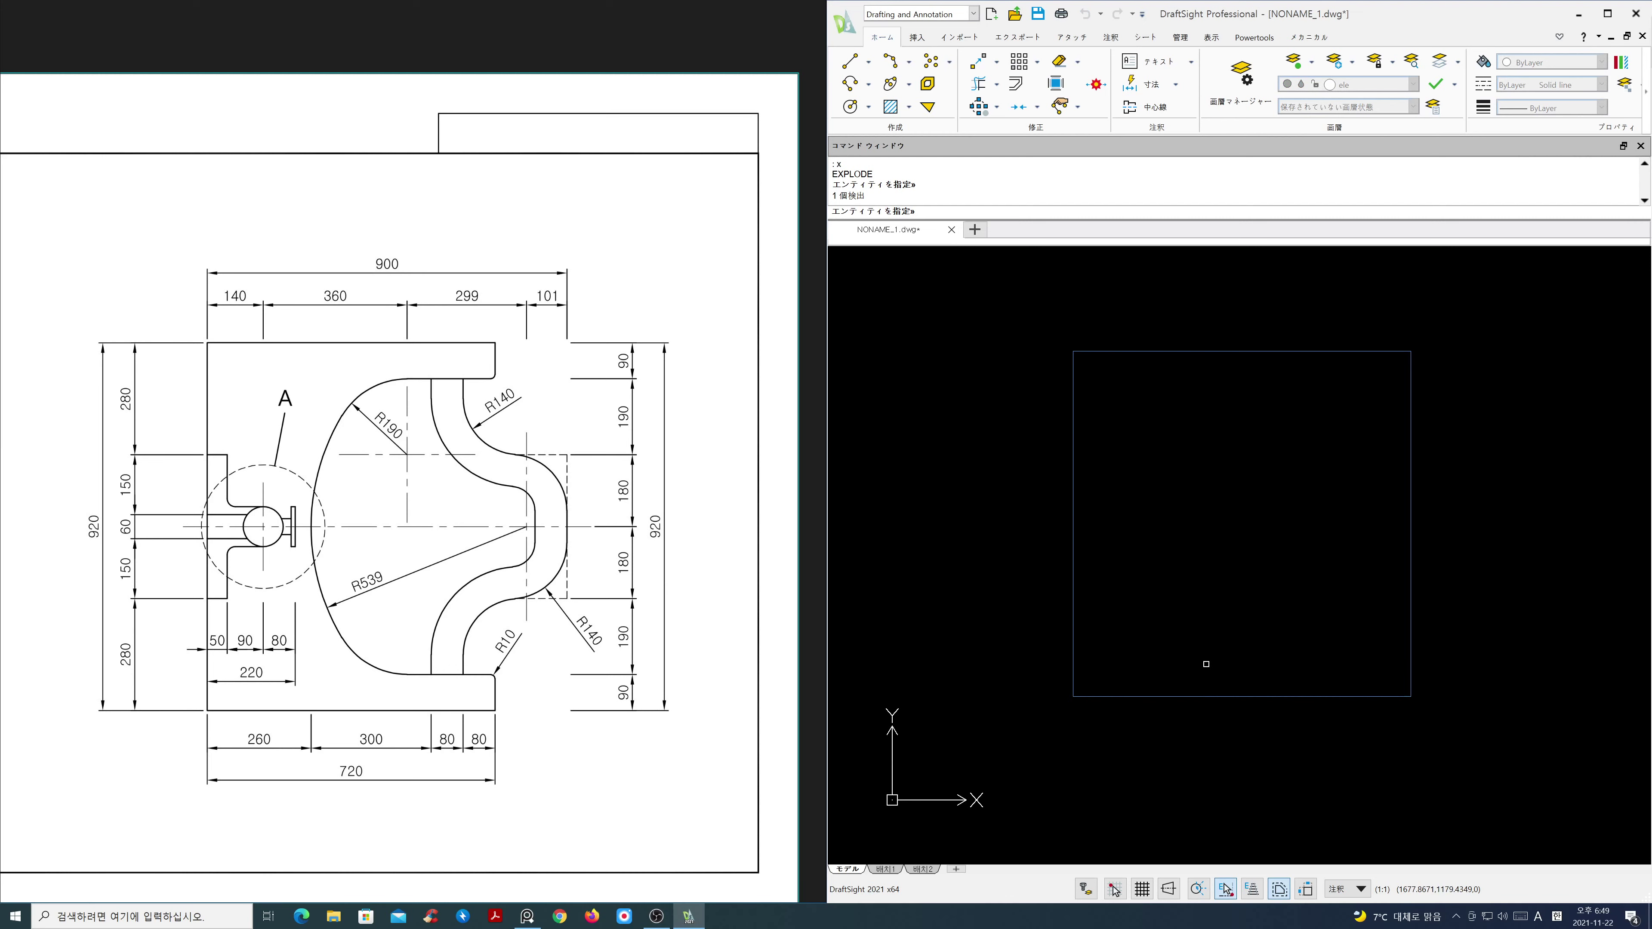
key(space)
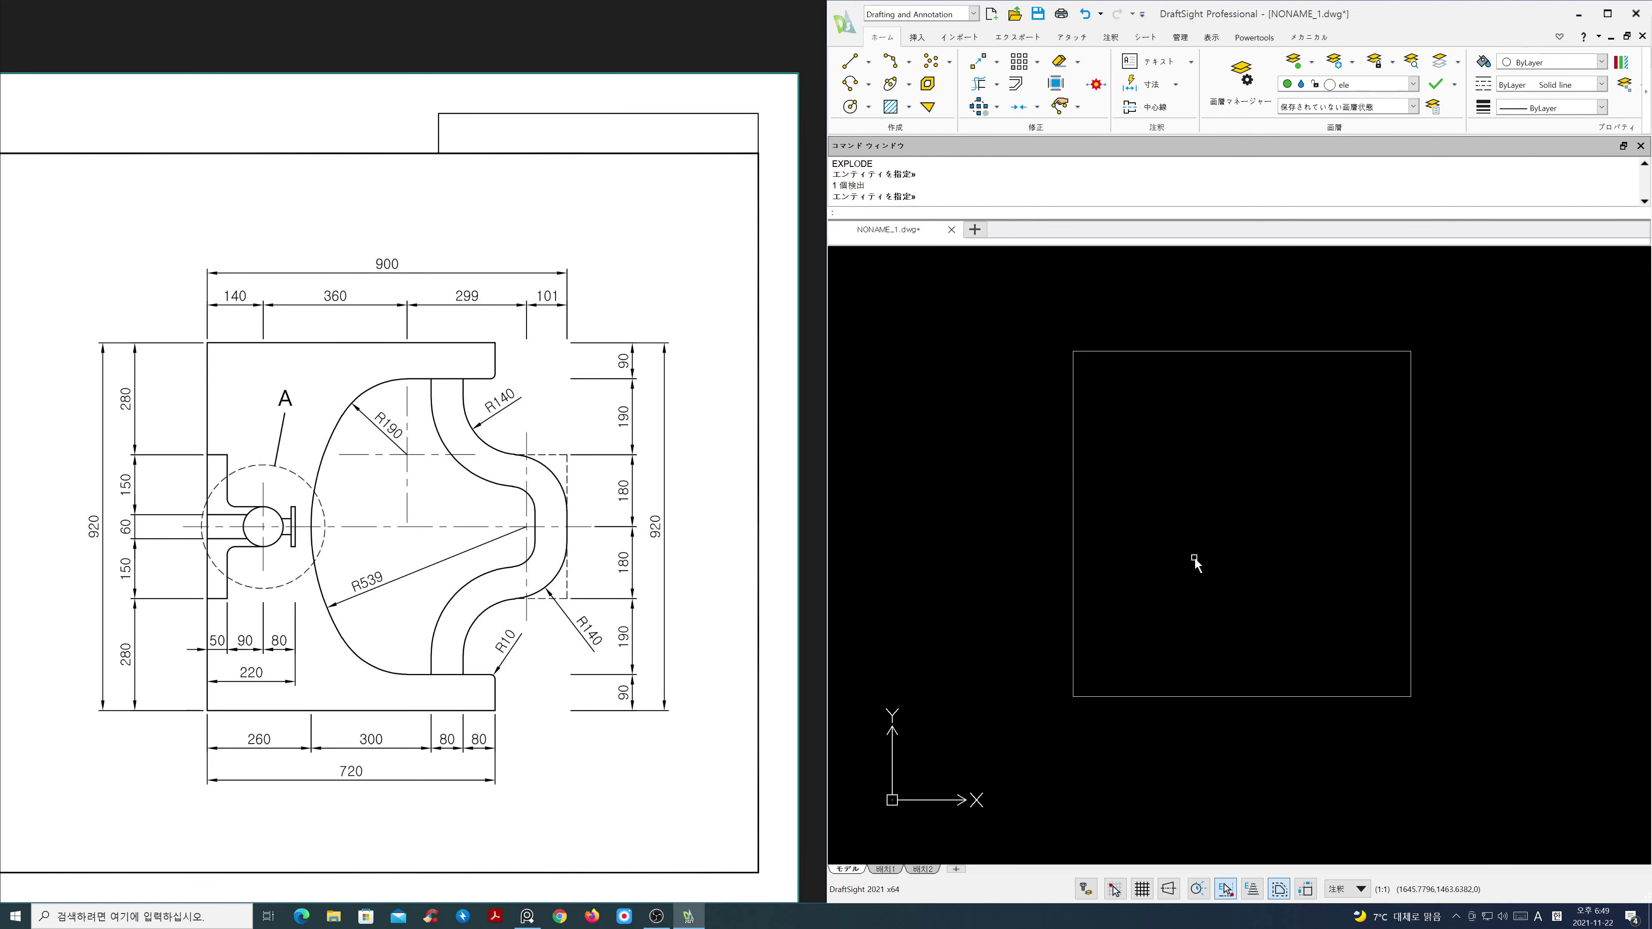
Step: Offset the upper and lower edges of the outline 90 inward
text(o)
key(space)
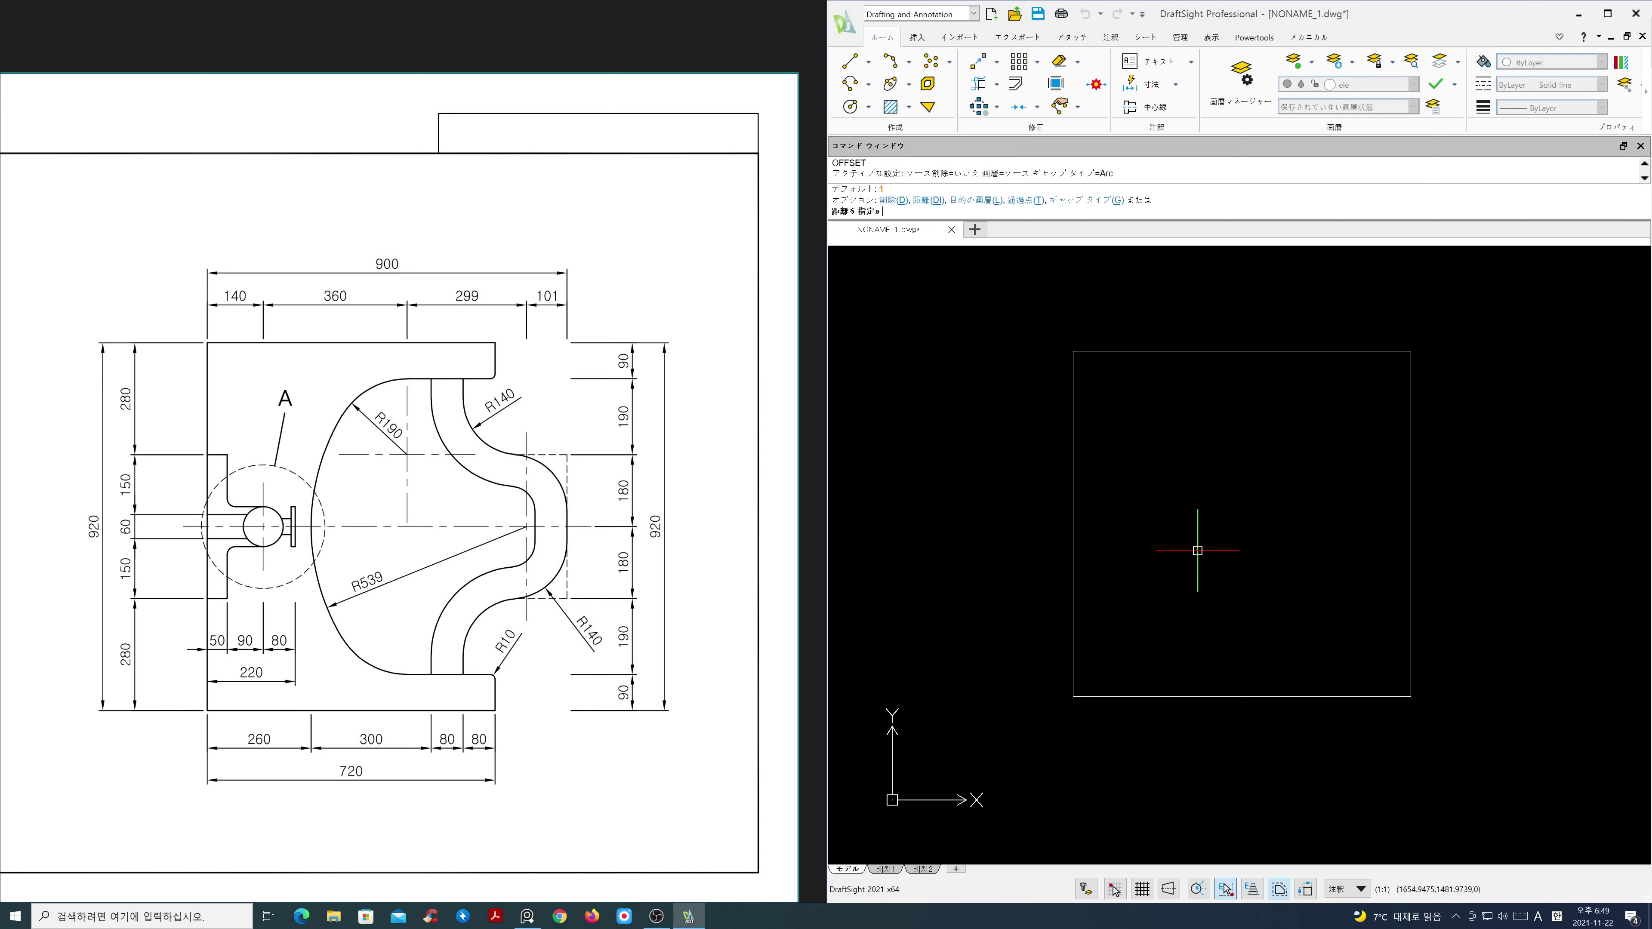
text(90)
key(space)
click(1229, 352)
click(1234, 378)
click(1256, 696)
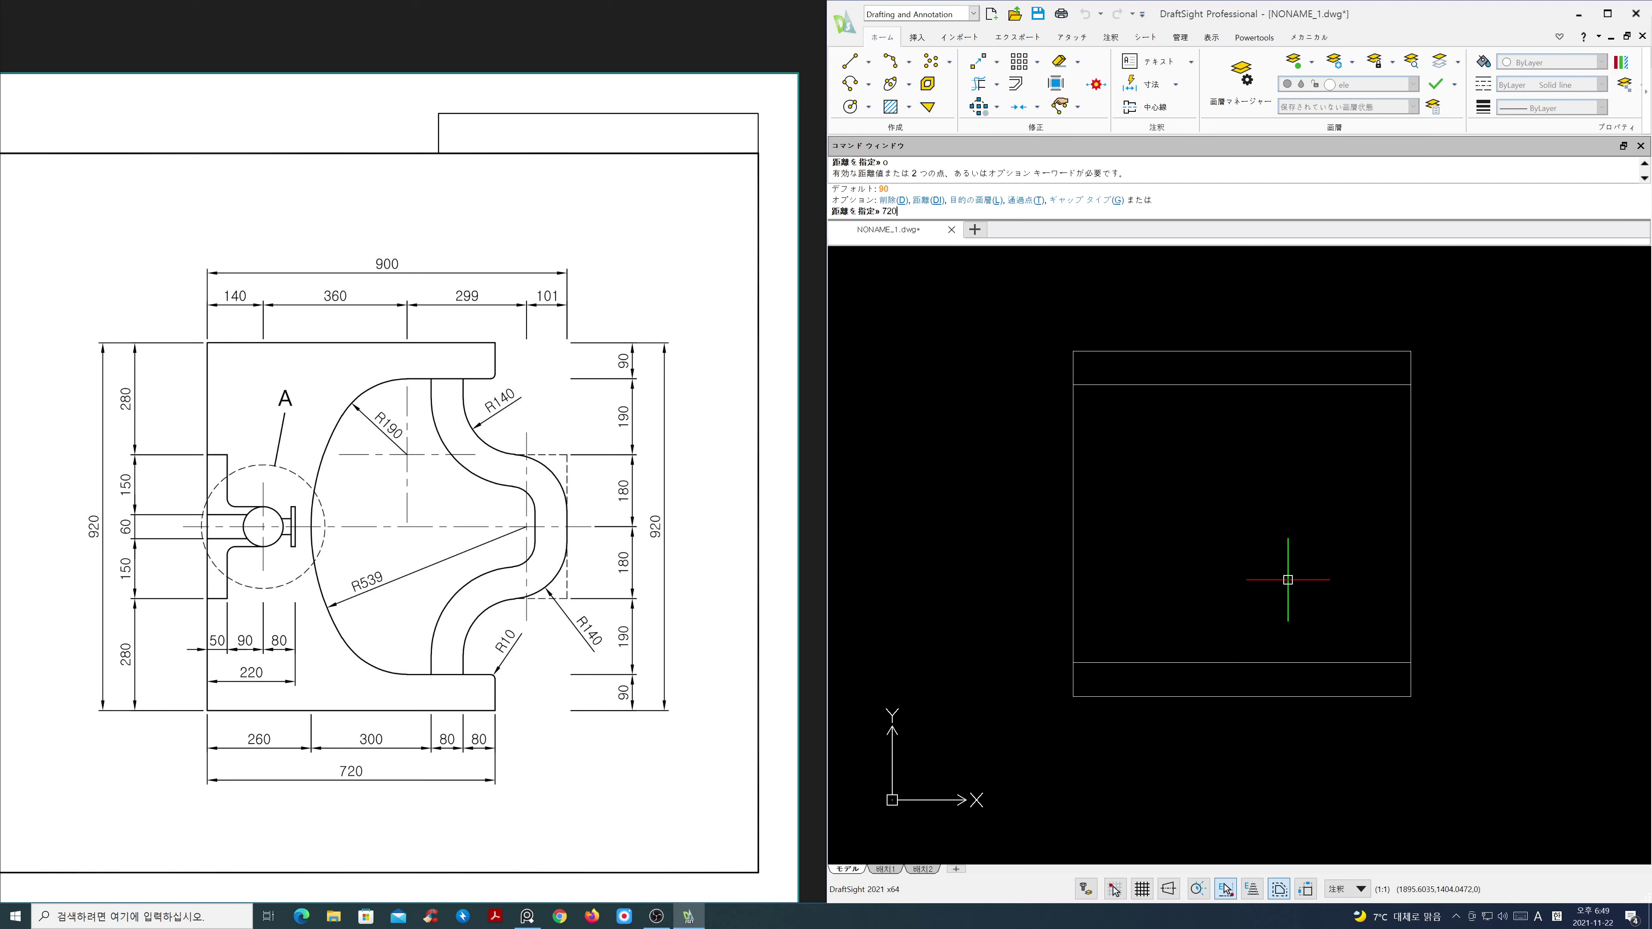
Step: Offset the left vertical edge 720 toward the inside of the outline
click(1285, 579)
click(1074, 563)
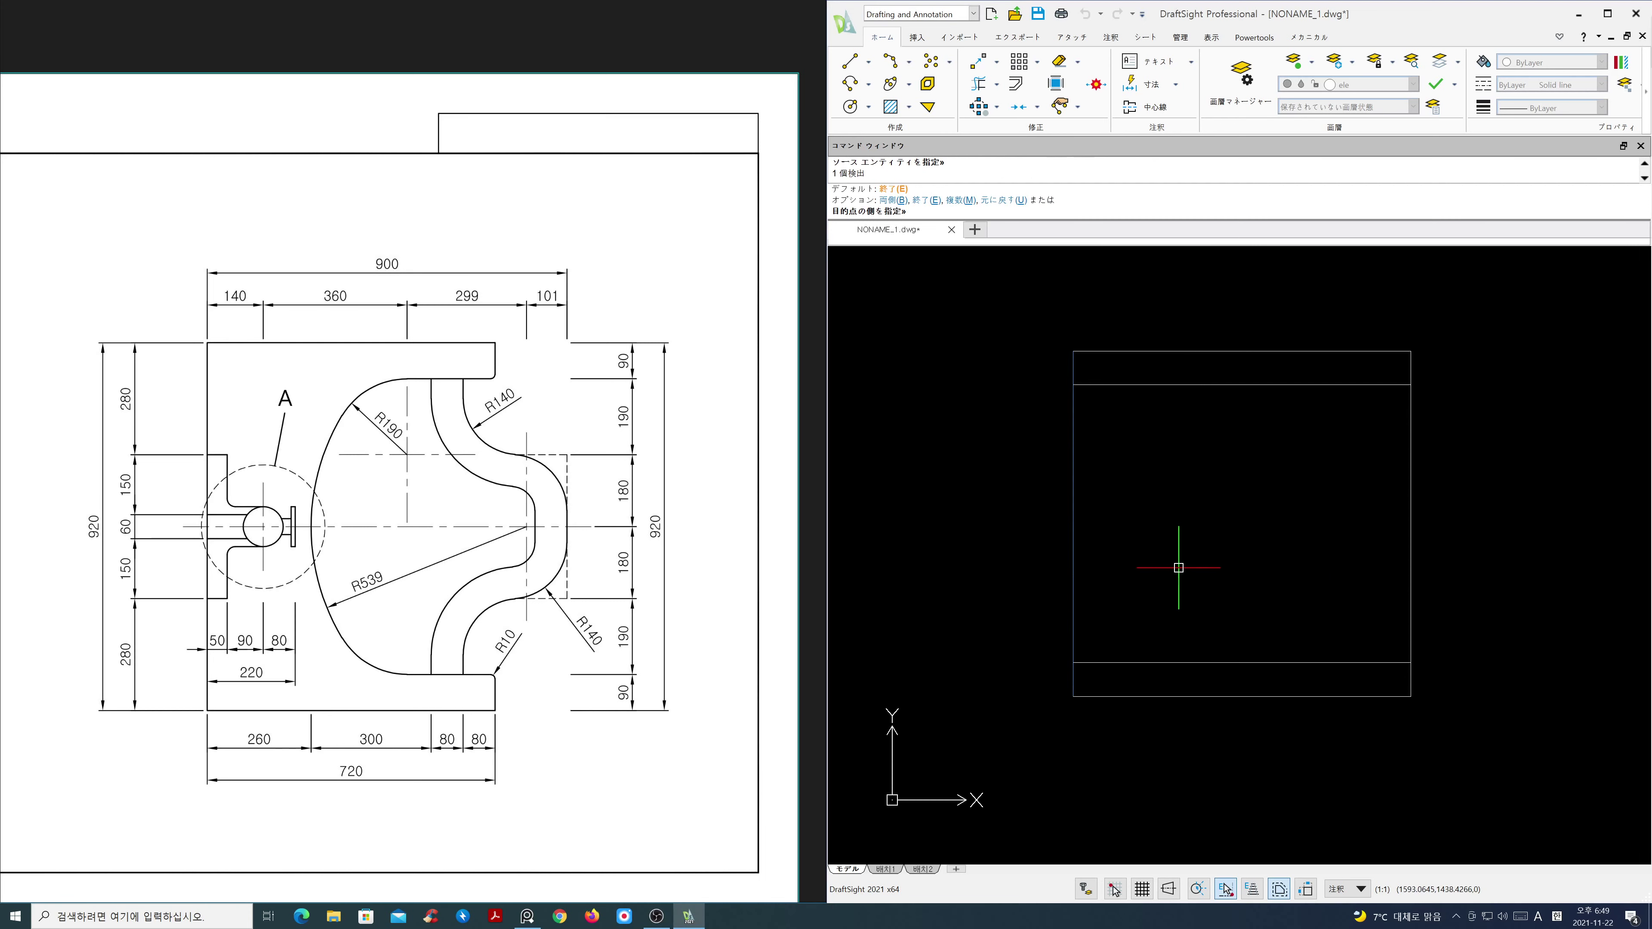
key(Return)
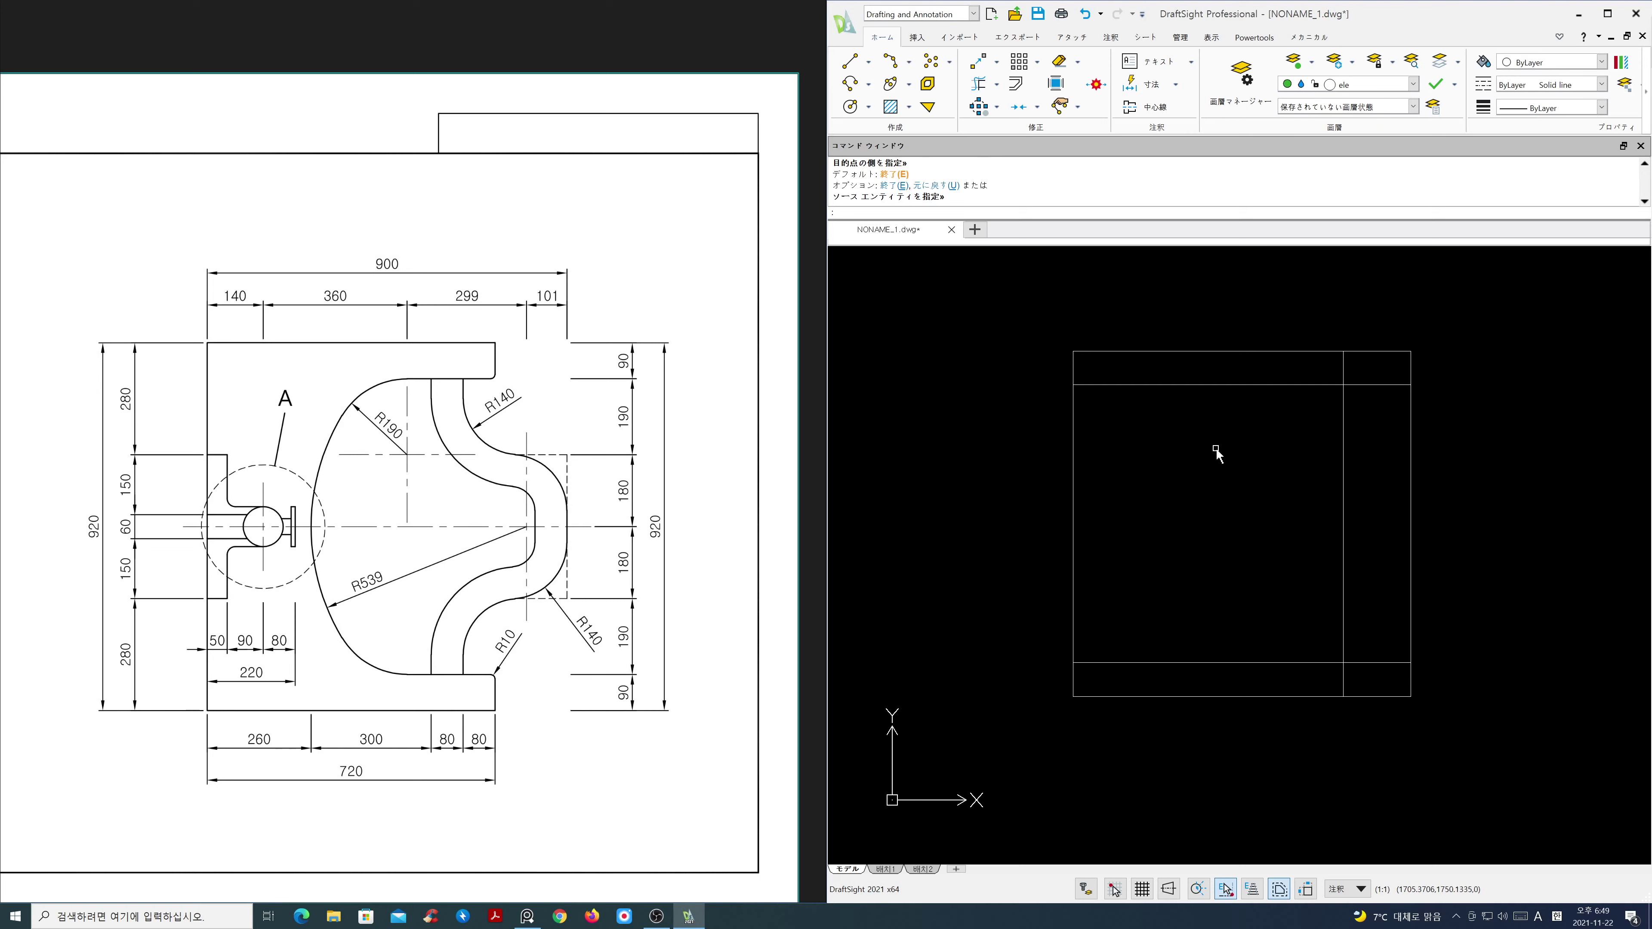
Step: Power-trim the horizontal lines beyond the 720 line and the part of that line between the two arms
click(979, 83)
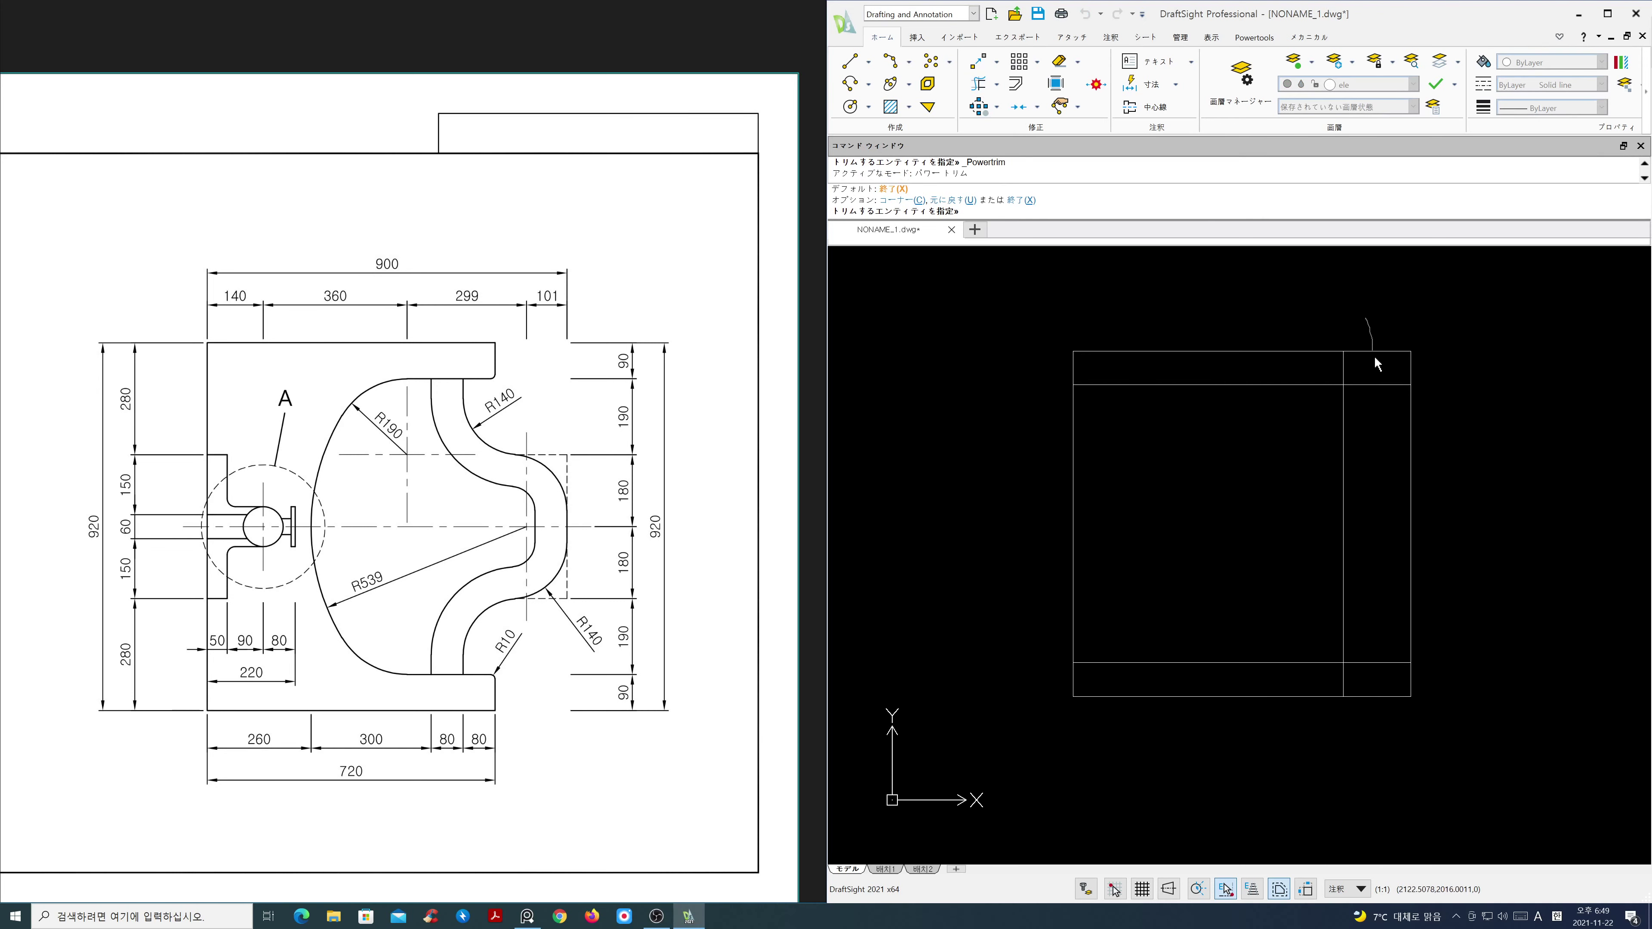
mouse_move(1375, 364)
mouse_down()
mouse_move(1331, 524)
mouse_move(1368, 665)
mouse_up()
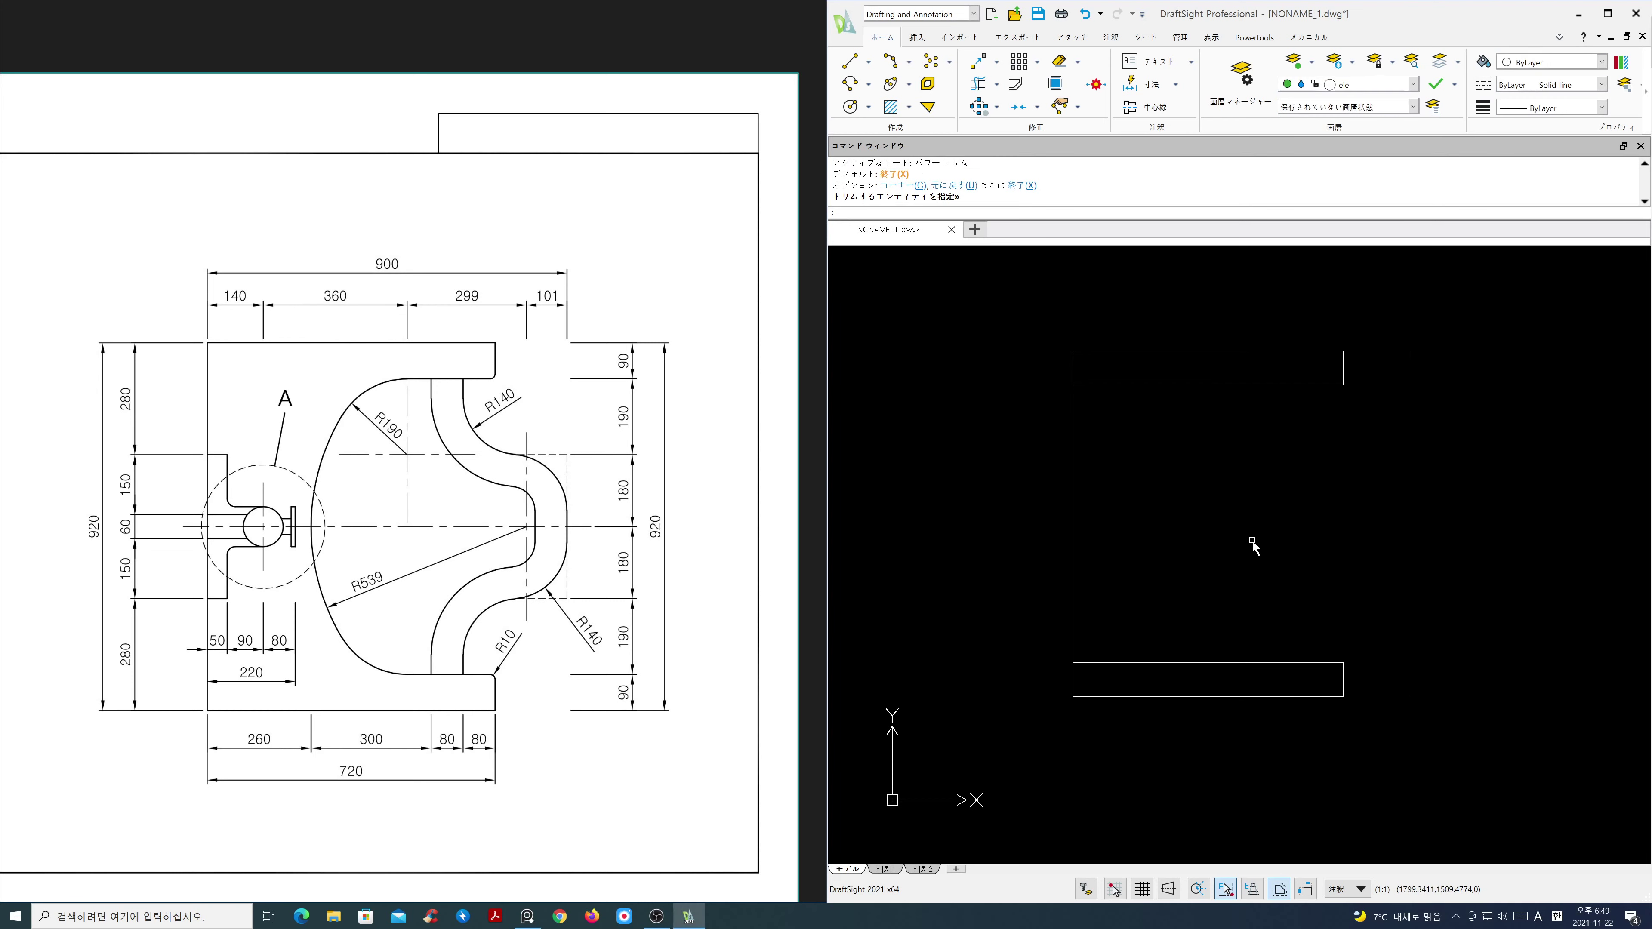
key(Return)
Step: Make cen the current layer and set Offset to place its copies on the active layer
click(1416, 88)
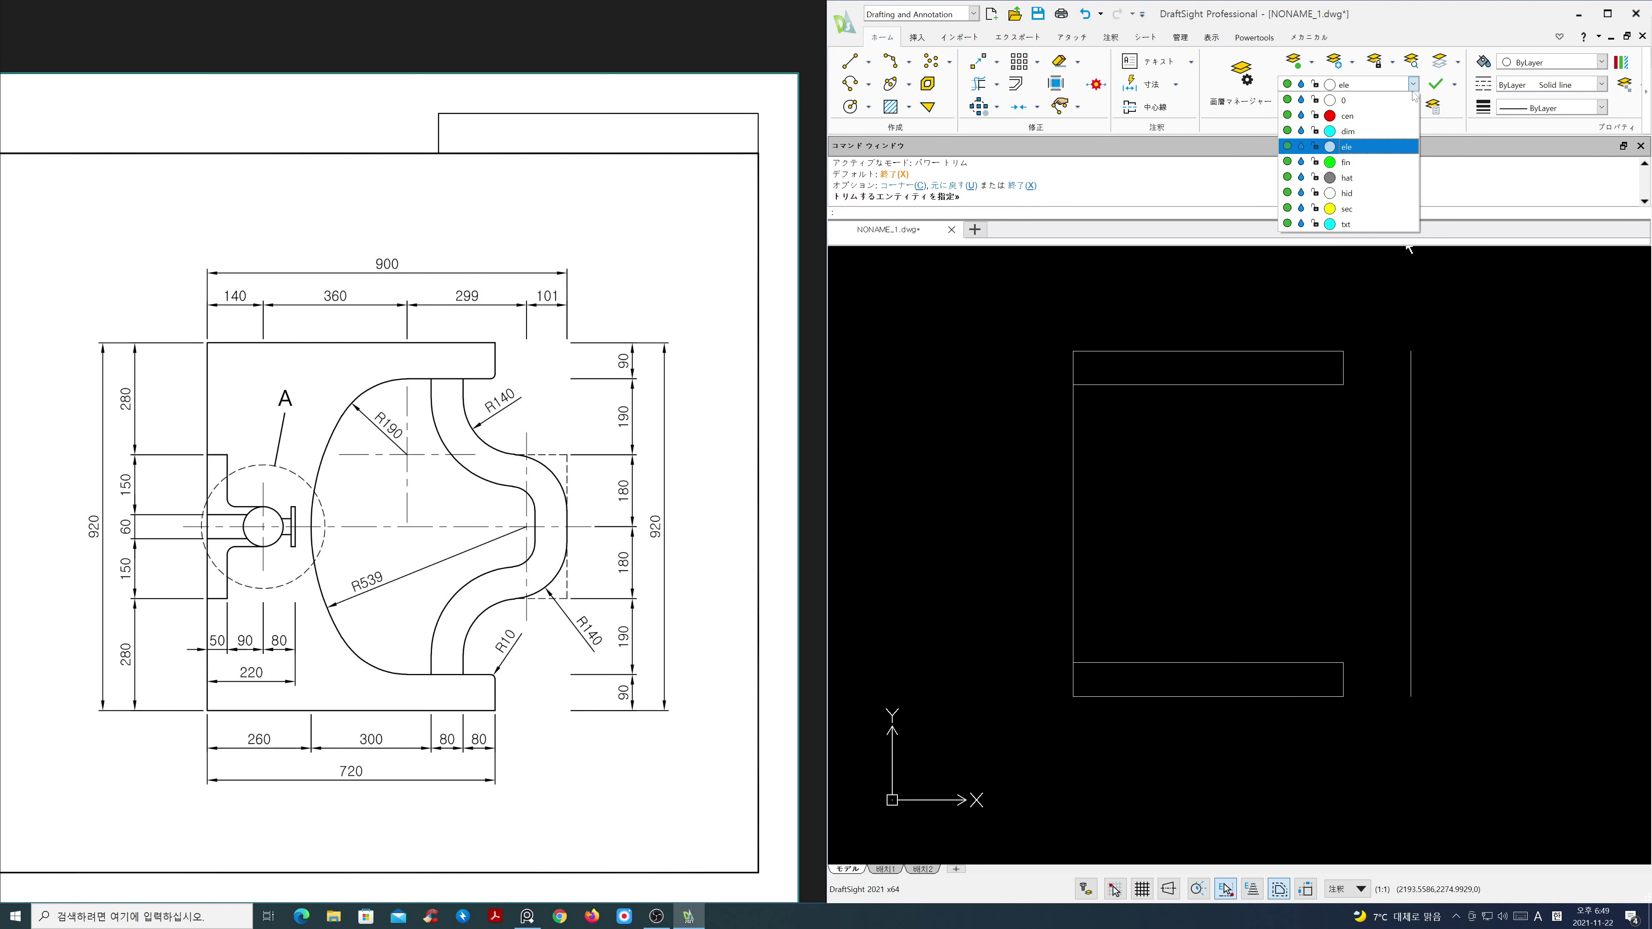
click(1345, 116)
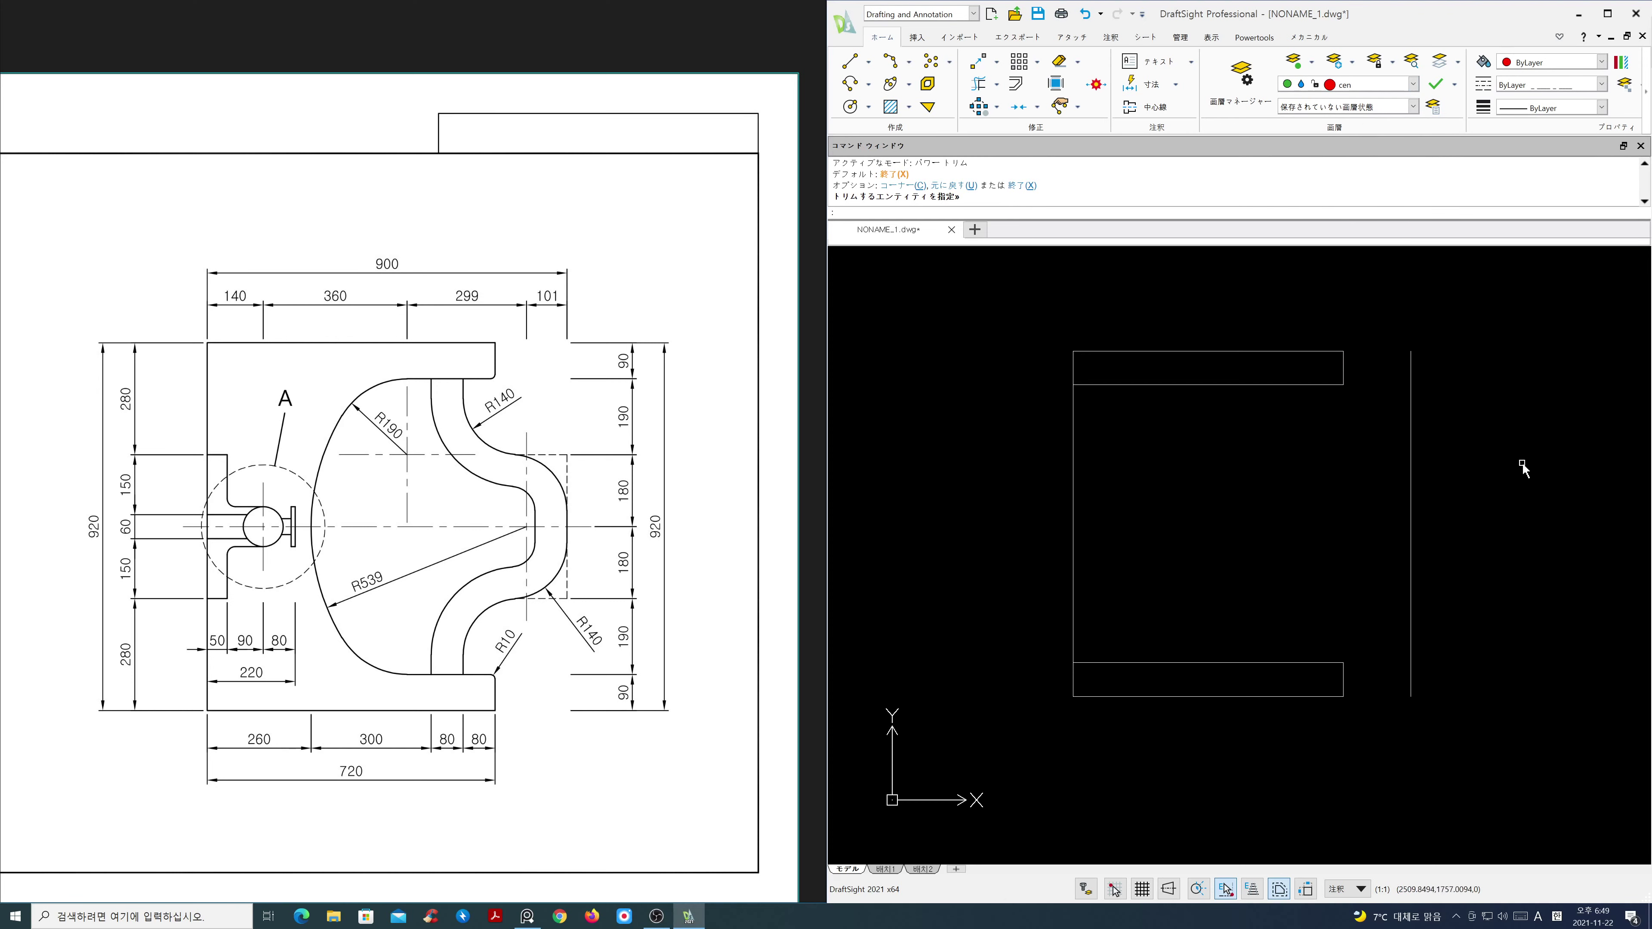
text(o)
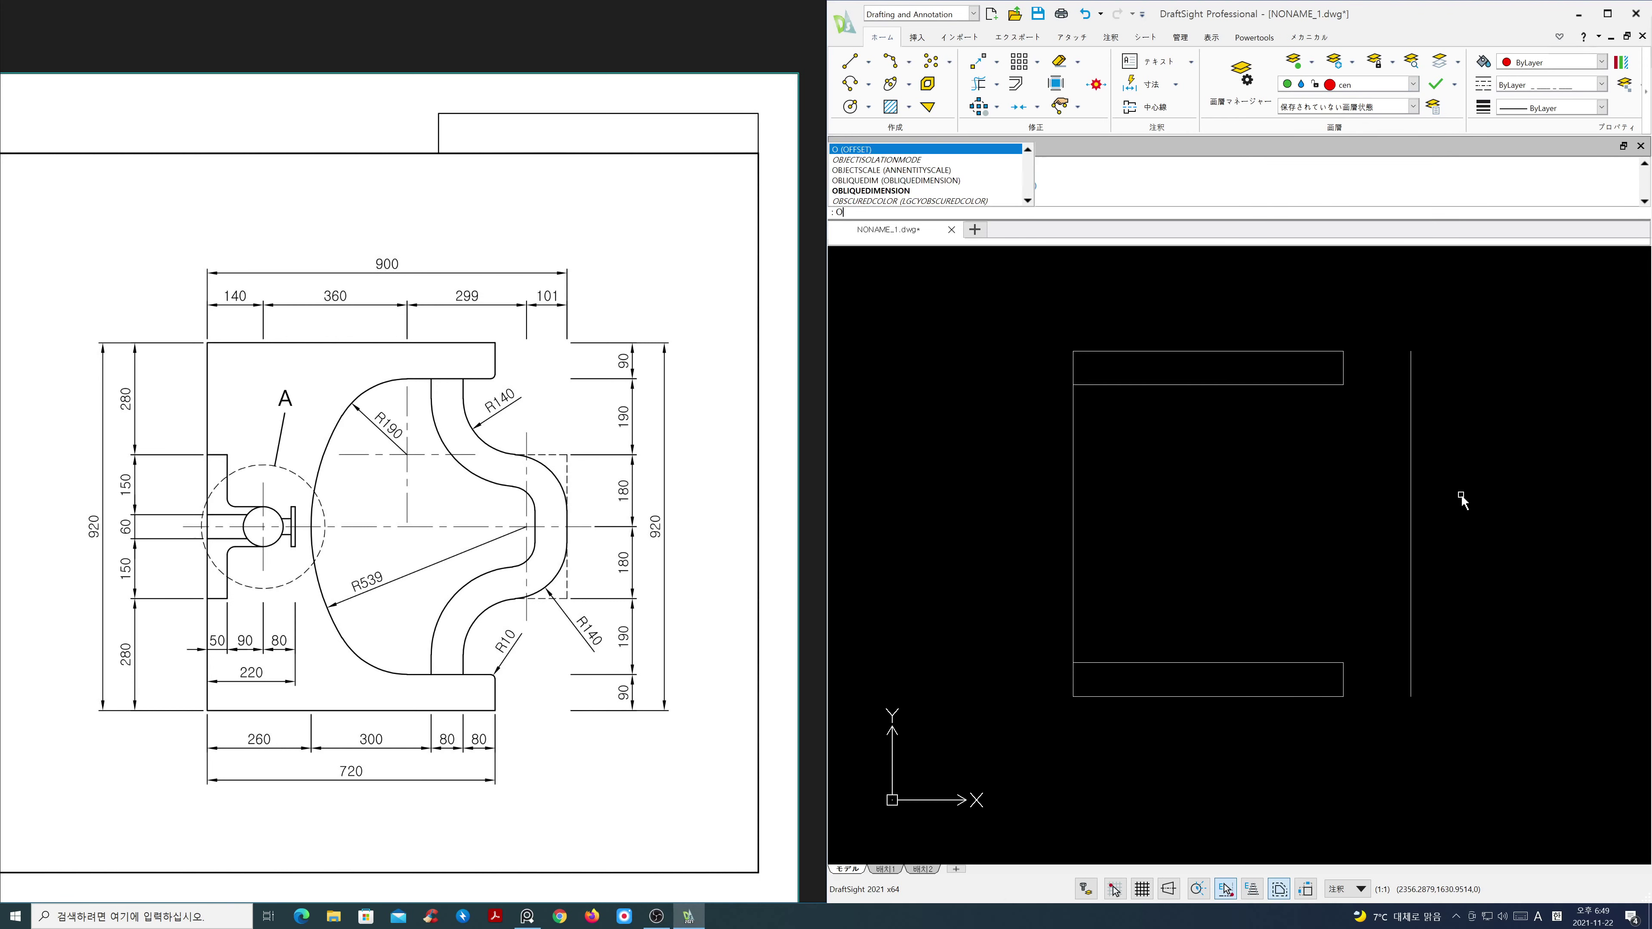
key(Return)
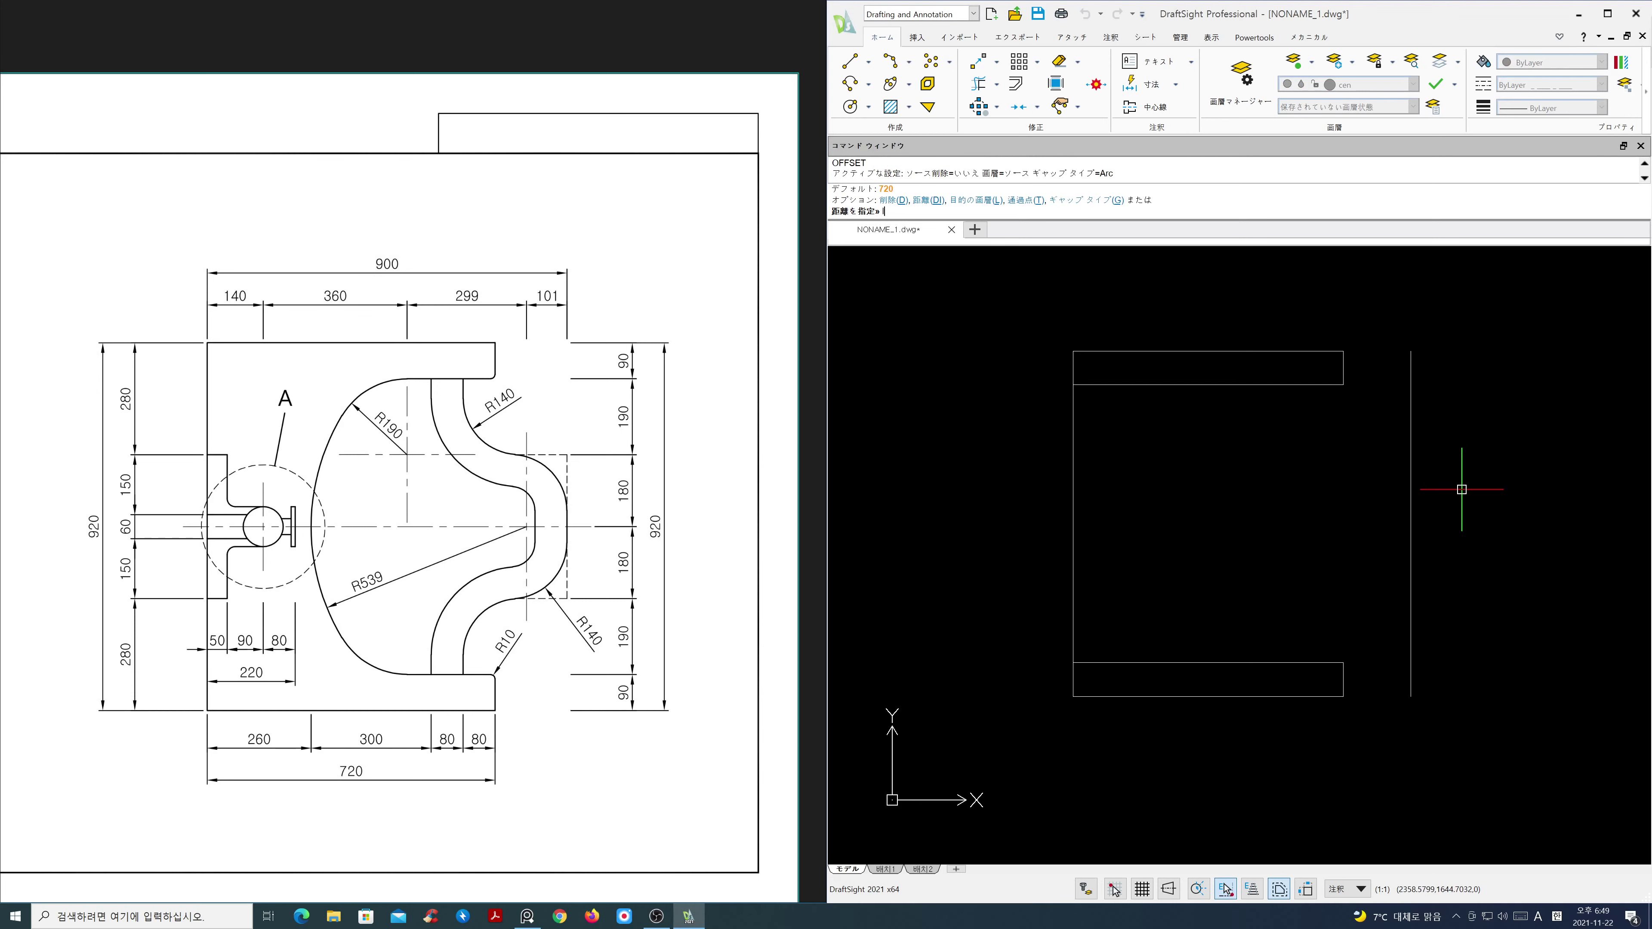
text(l)
key(Return)
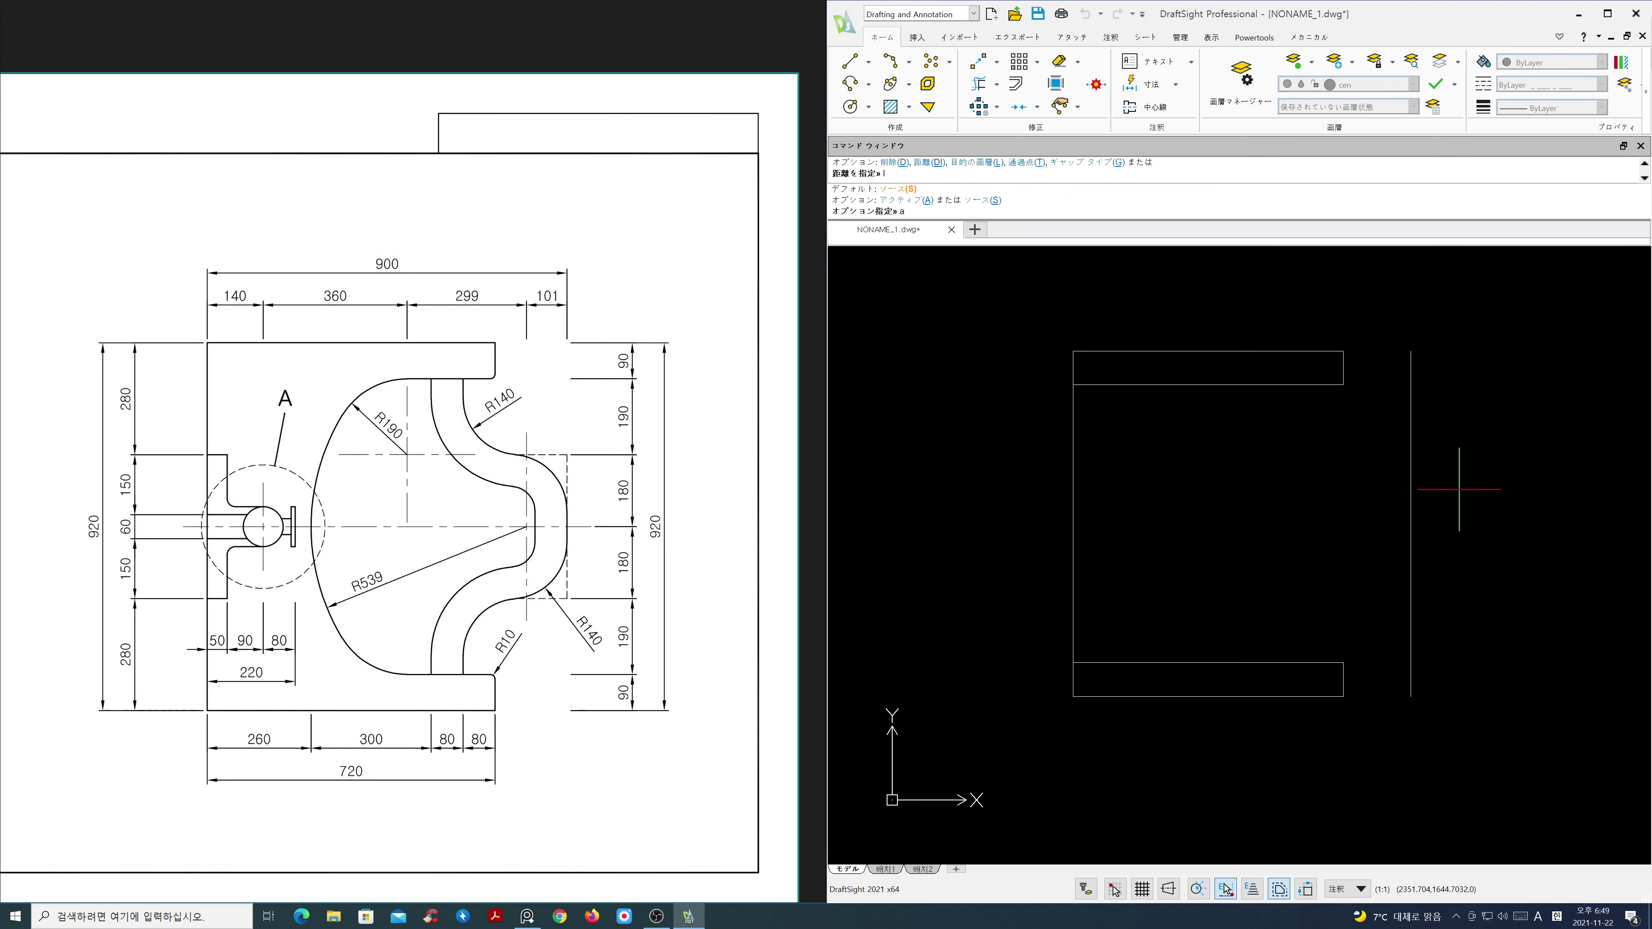
text(a)
key(Return)
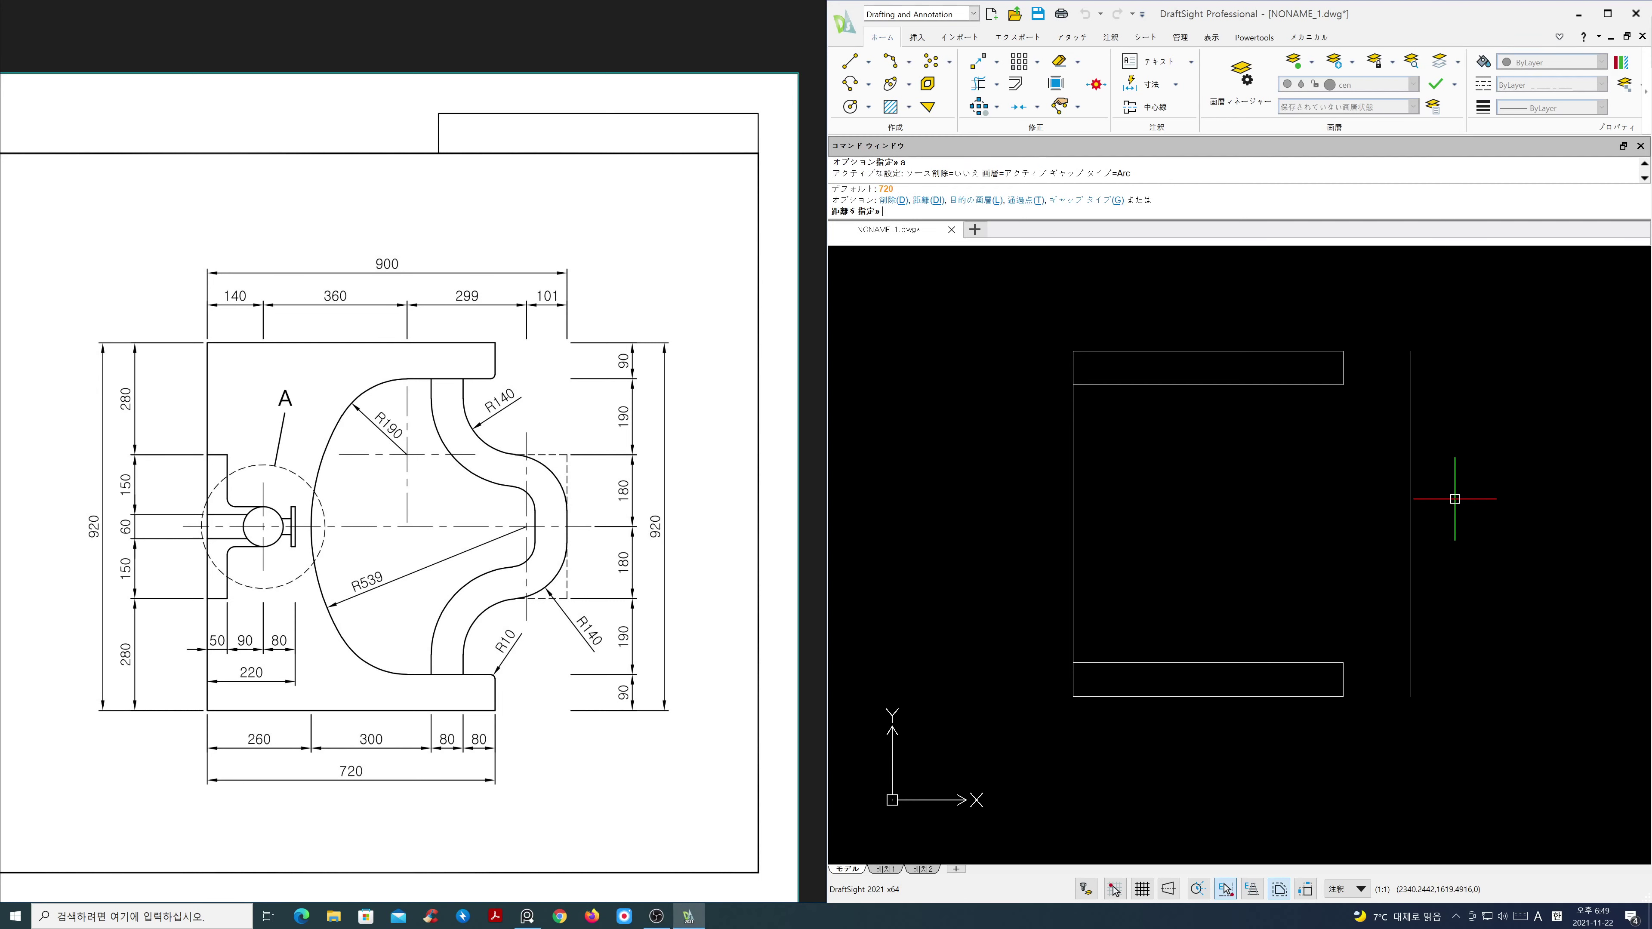
Step: Offset the right vertical edge 101 inward as a vertical centre line
text(101)
key(Return)
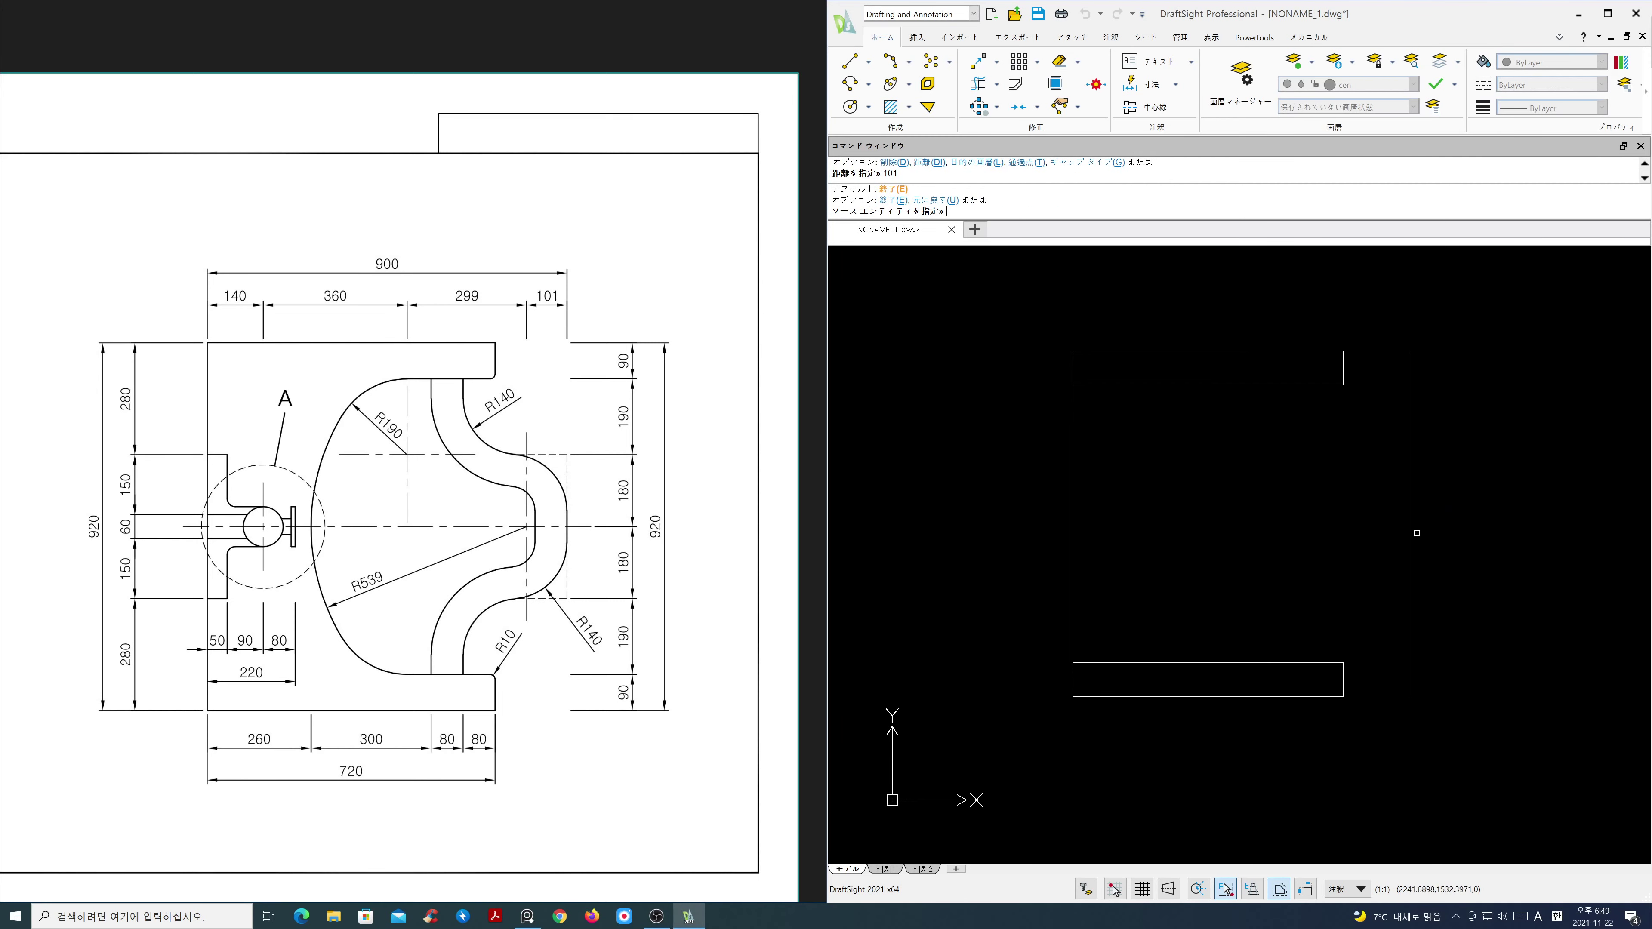
click(1413, 533)
click(1353, 541)
key(Return)
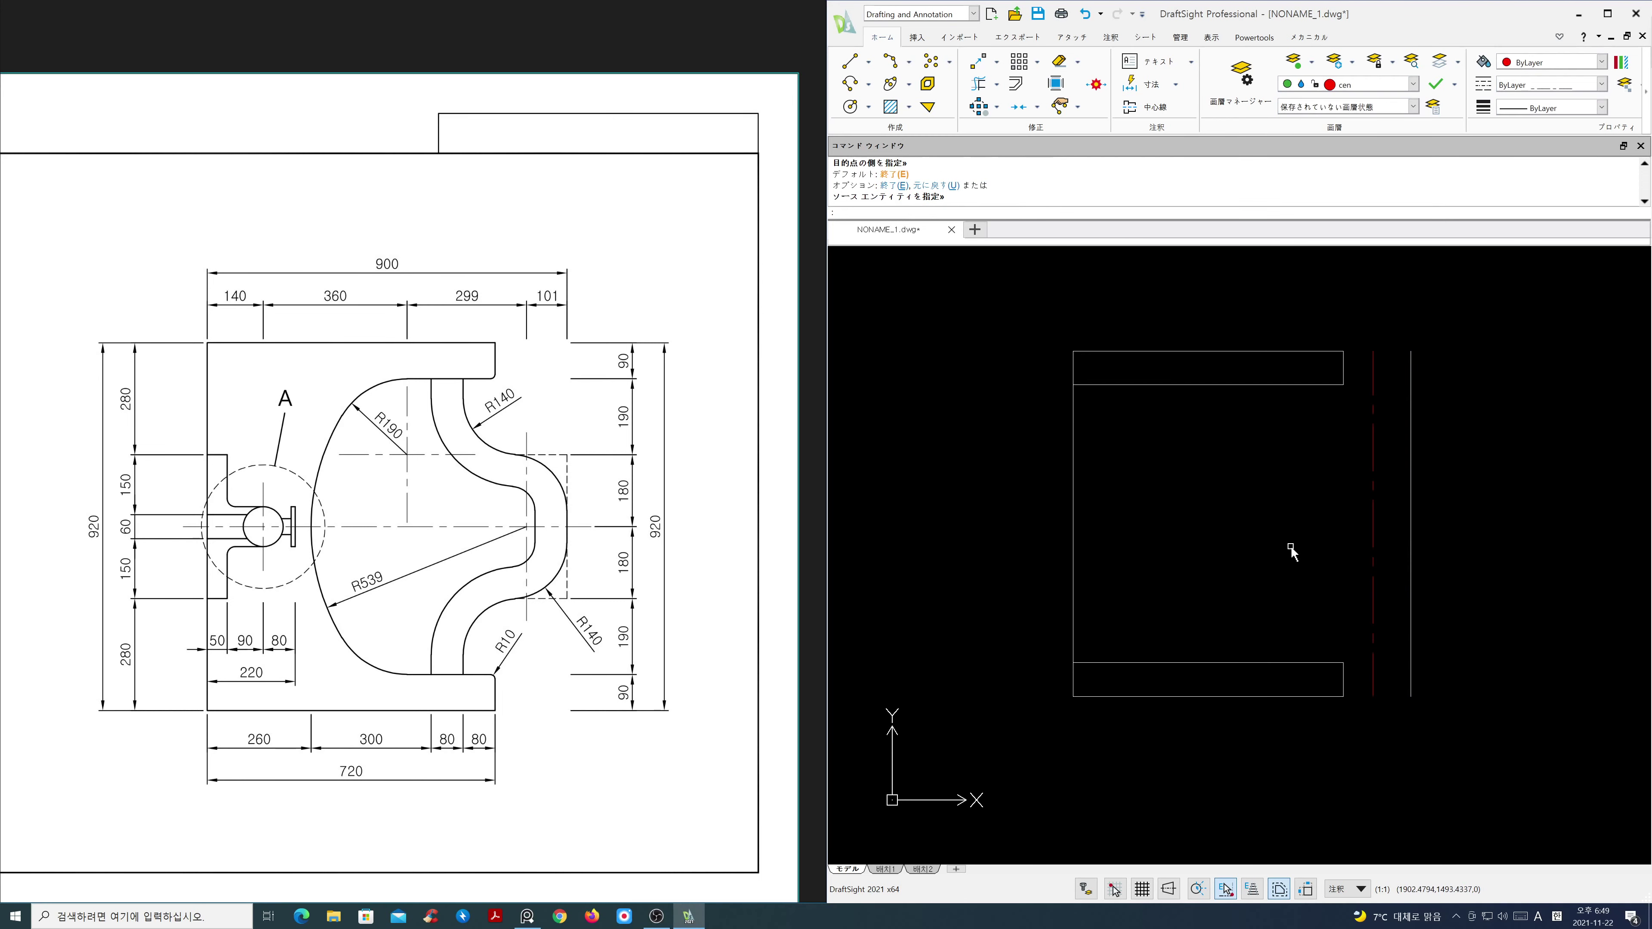
Step: Enable the Midpoint entity snap for drawing the horizontal centre line
text(l)
key(Return)
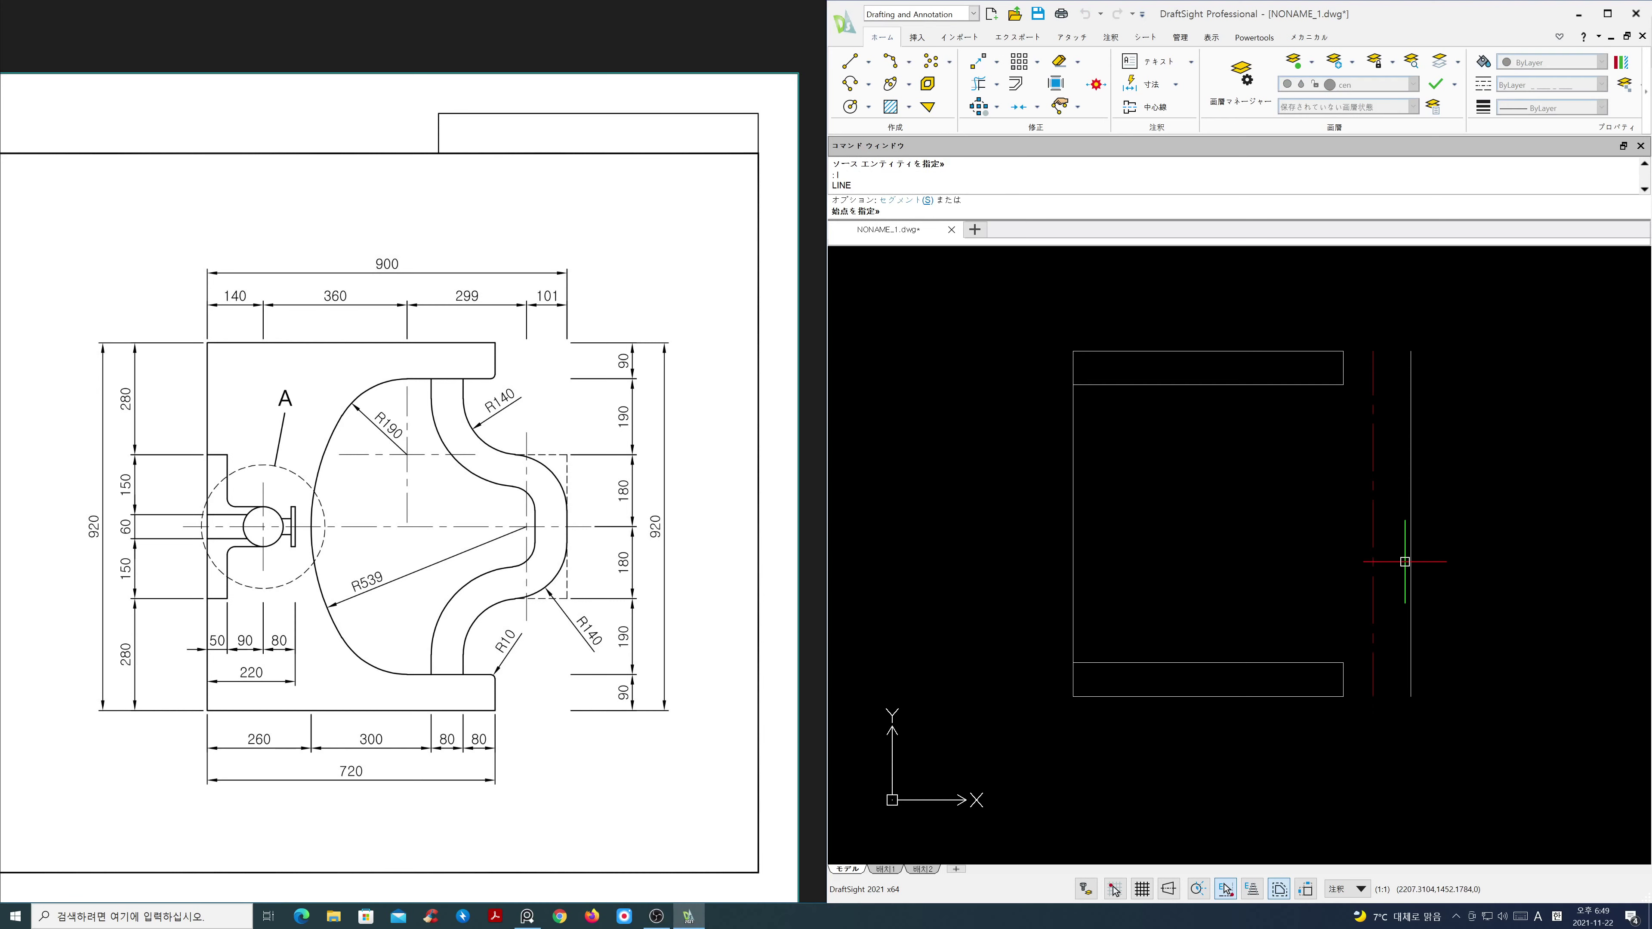
right_click(1232, 896)
click(1252, 879)
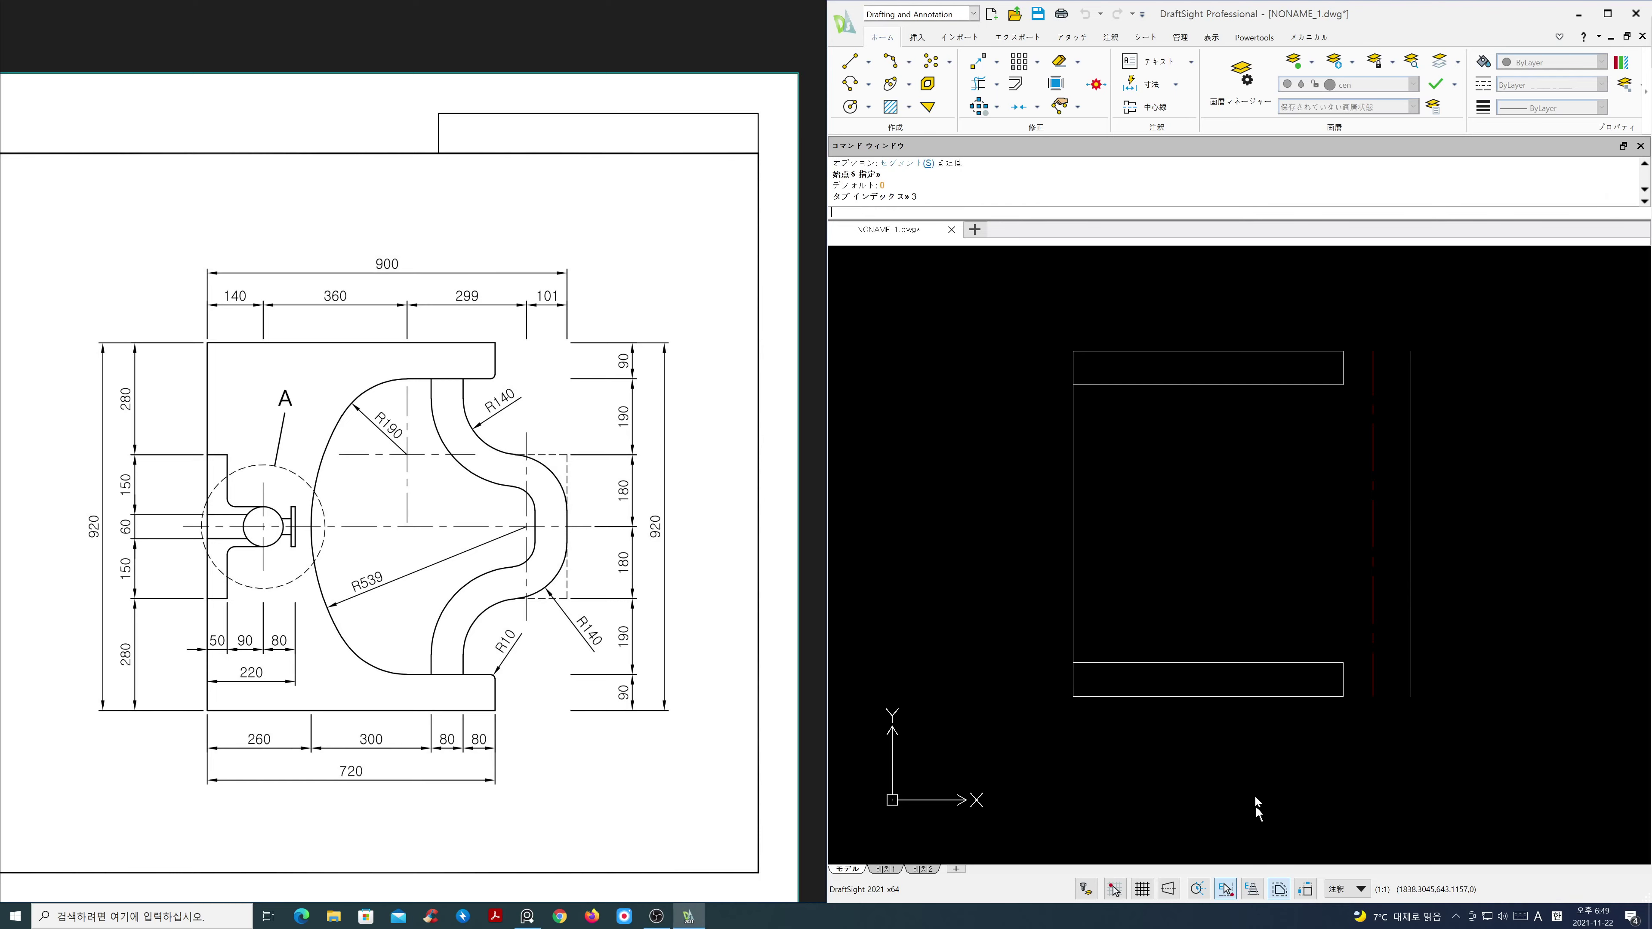
click(918, 335)
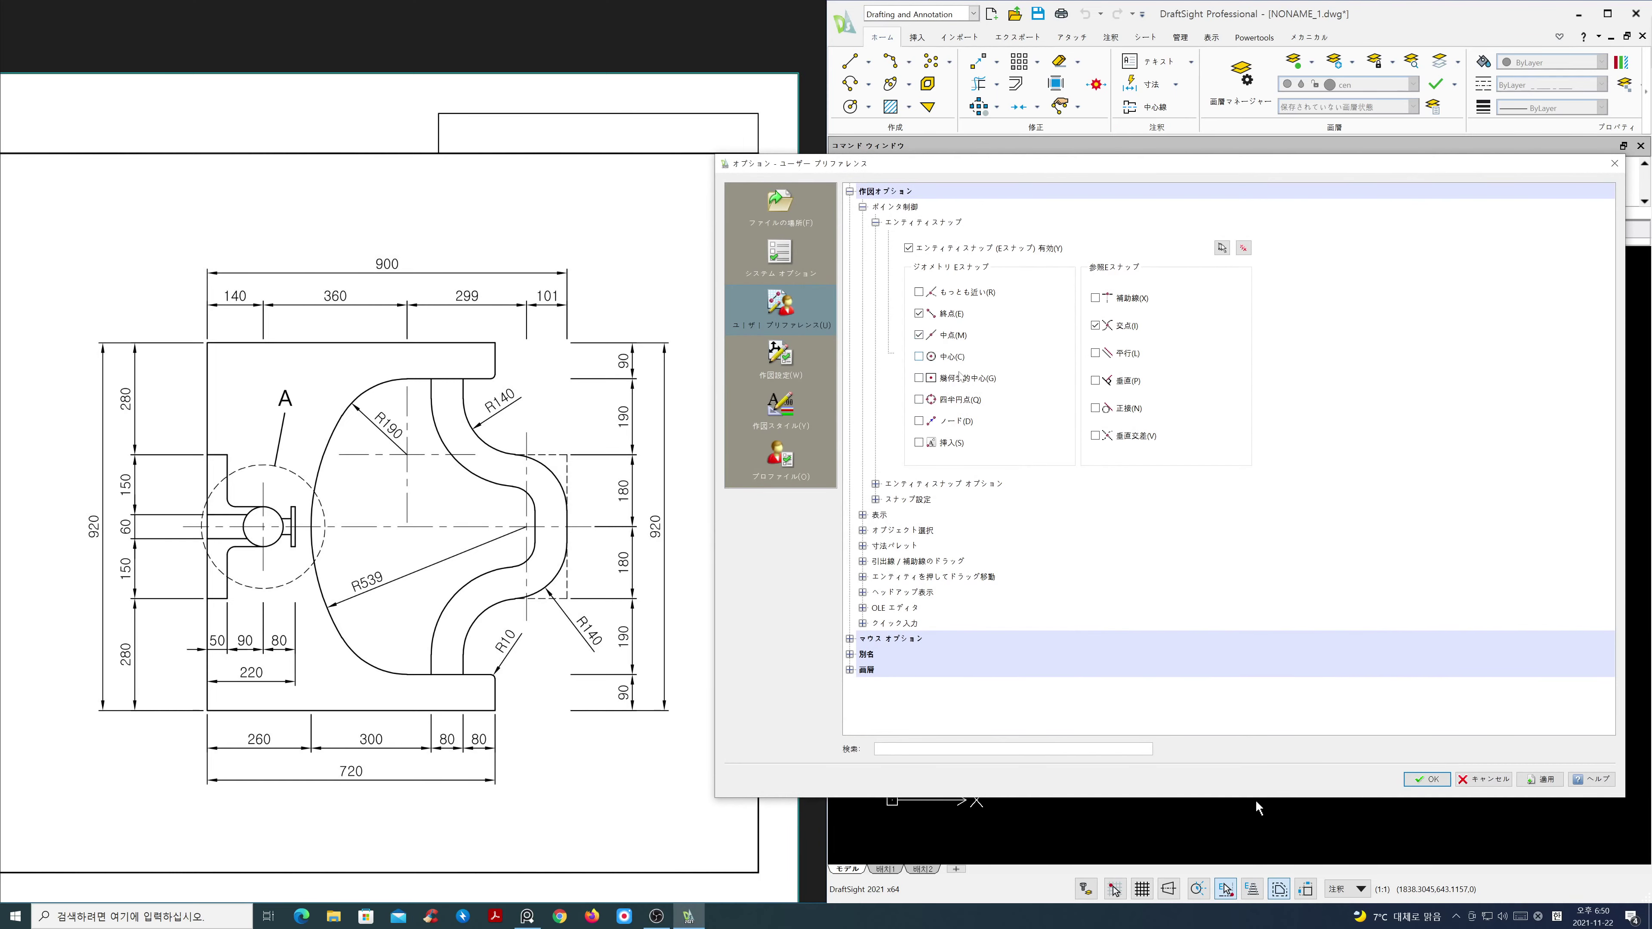
click(1426, 779)
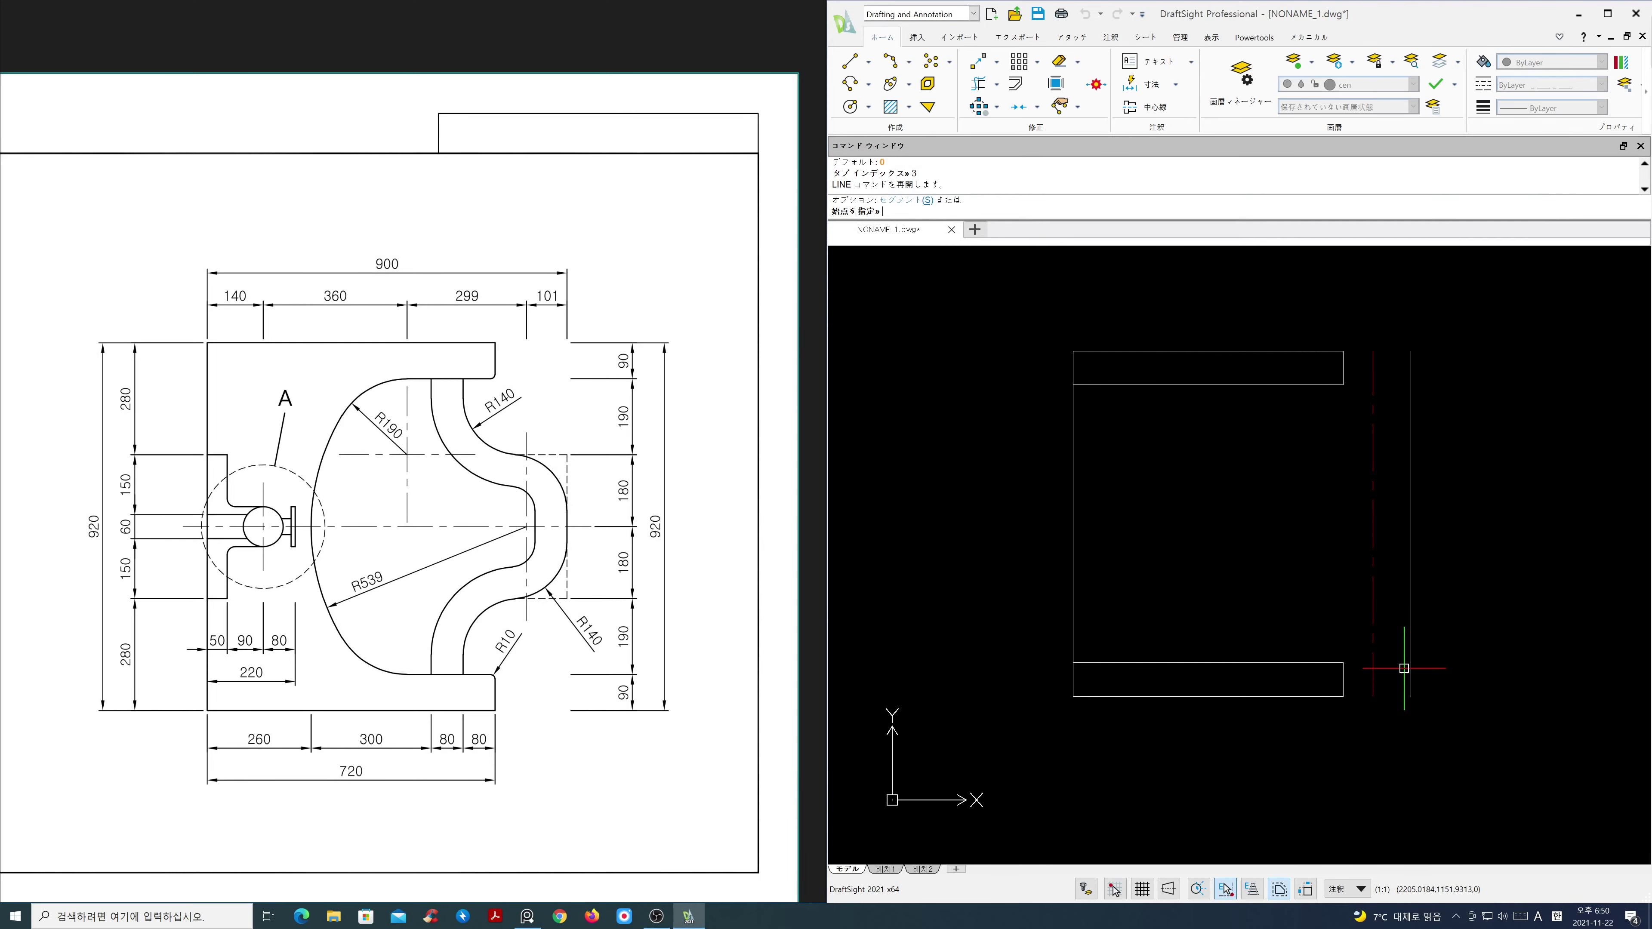
Step: Draw a horizontal centre line between the midpoints of the right and left vertical edges
click(1411, 589)
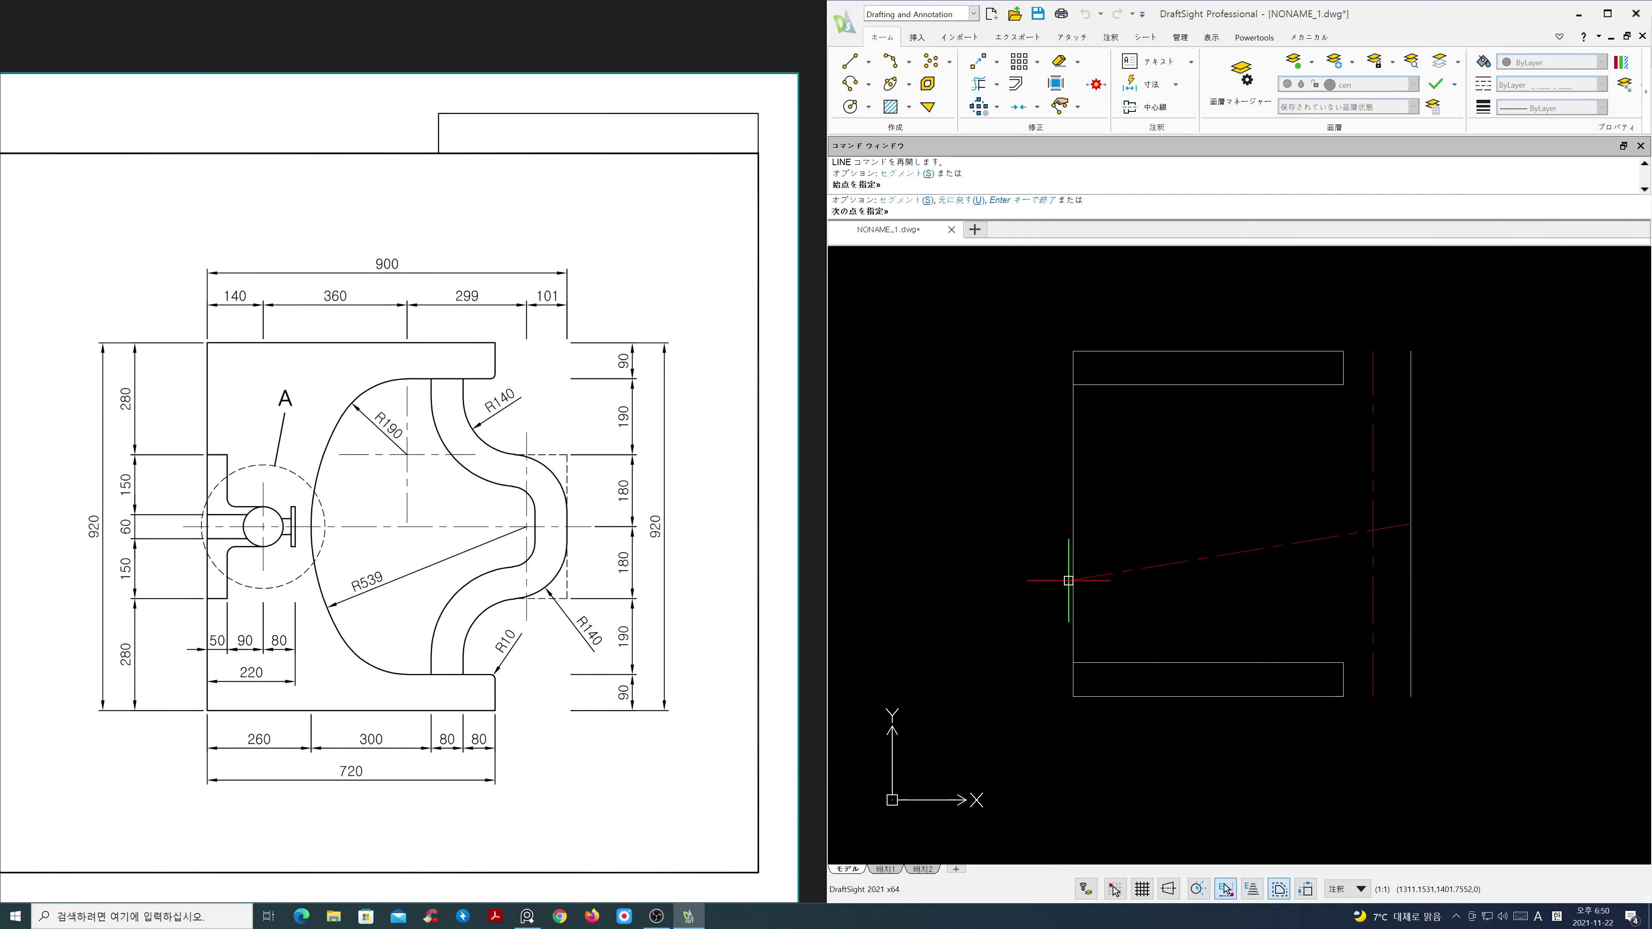
click(1070, 580)
key(Return)
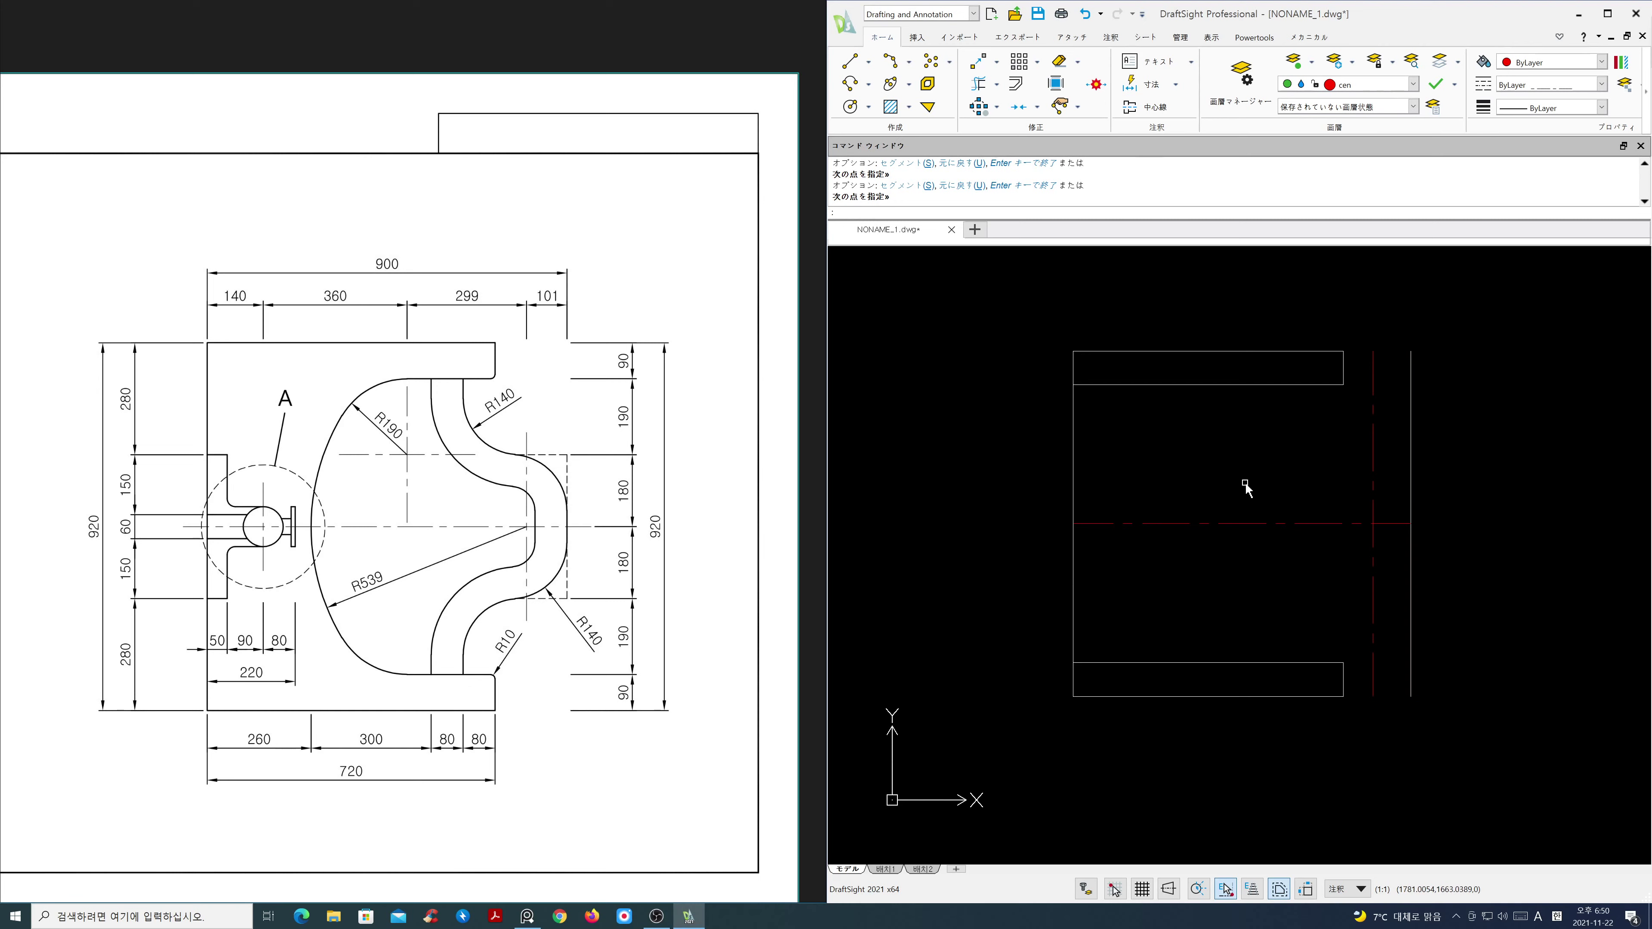
Step: Offset the vertical centre line 299 to the left
text(o)
key(Return)
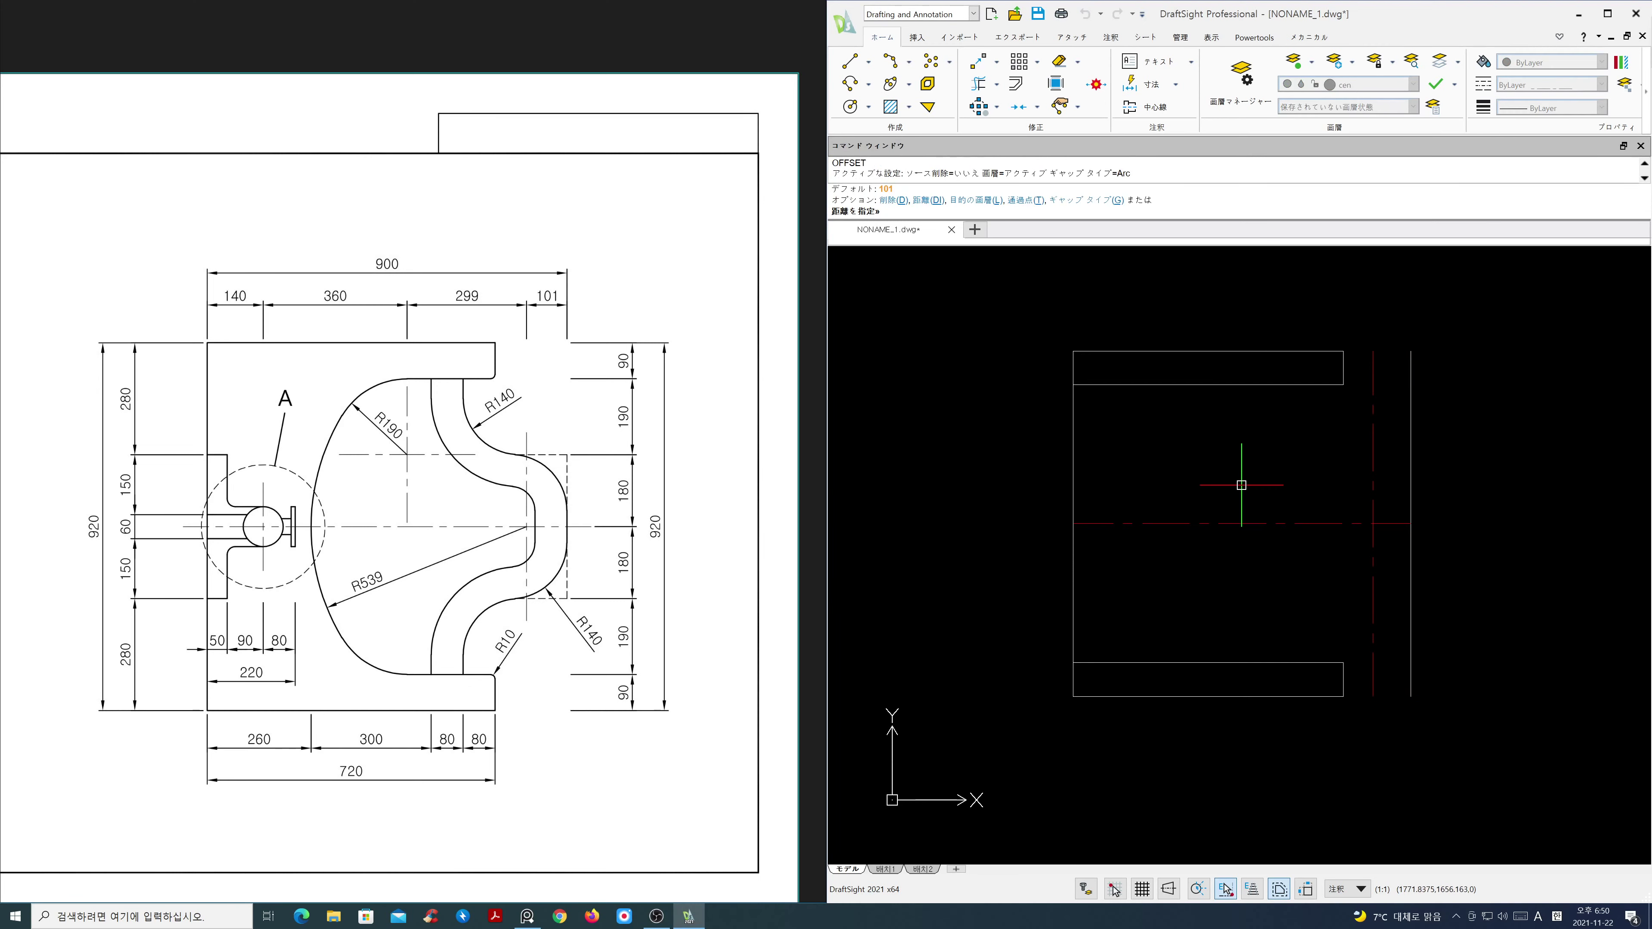
text(299)
key(Return)
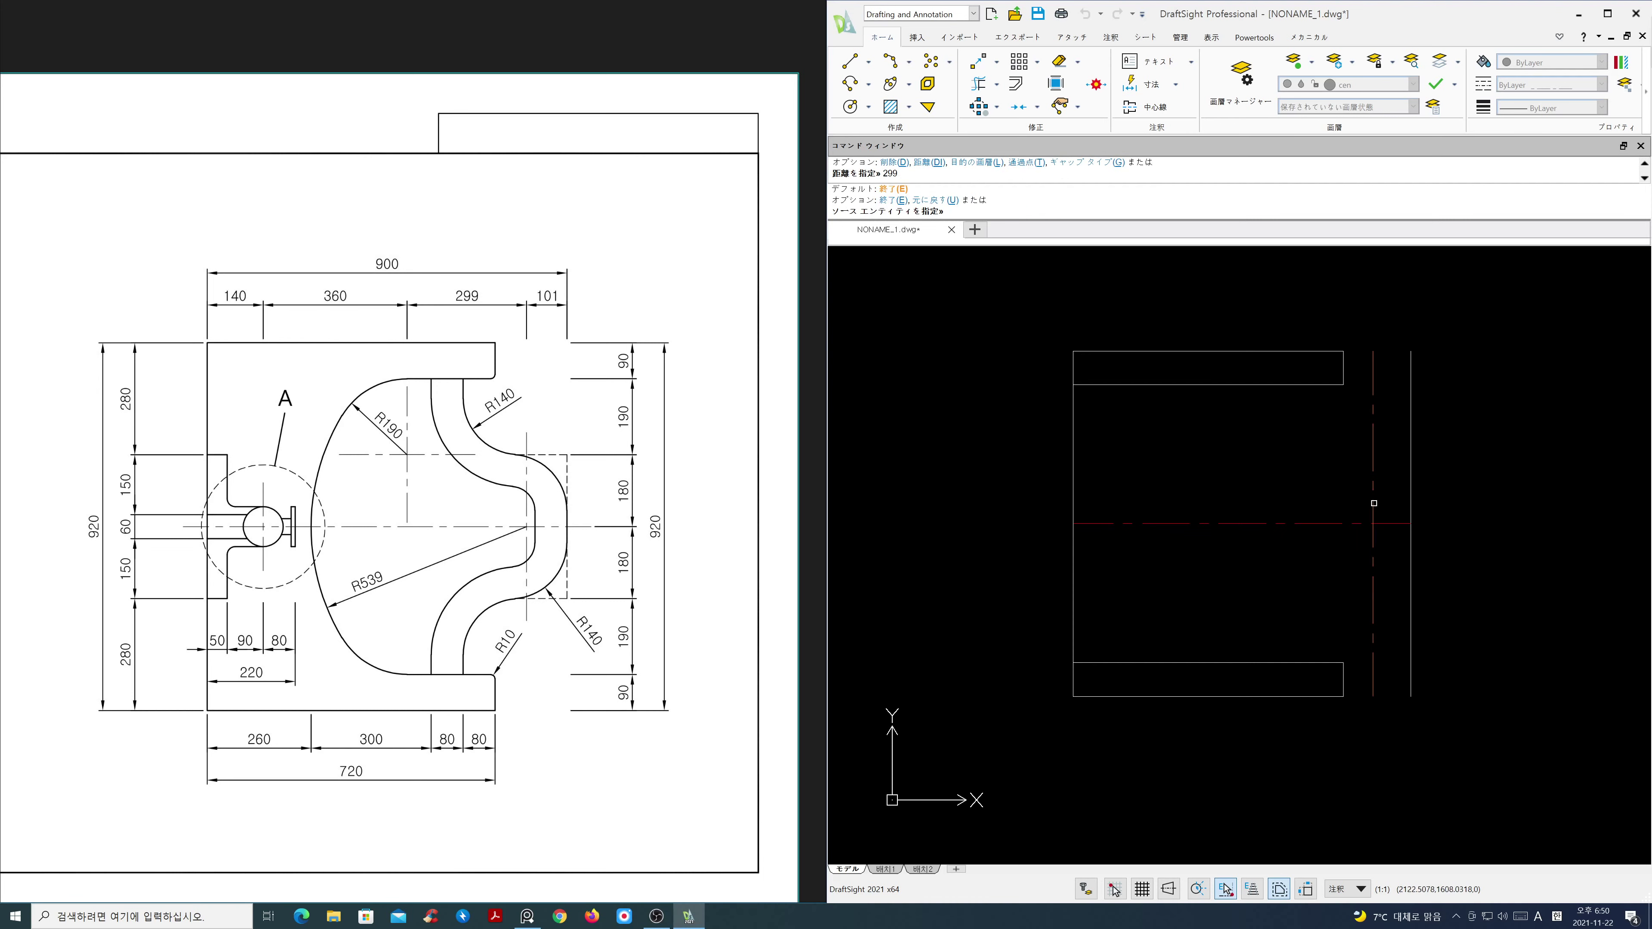
click(1374, 510)
click(1292, 506)
key(Return)
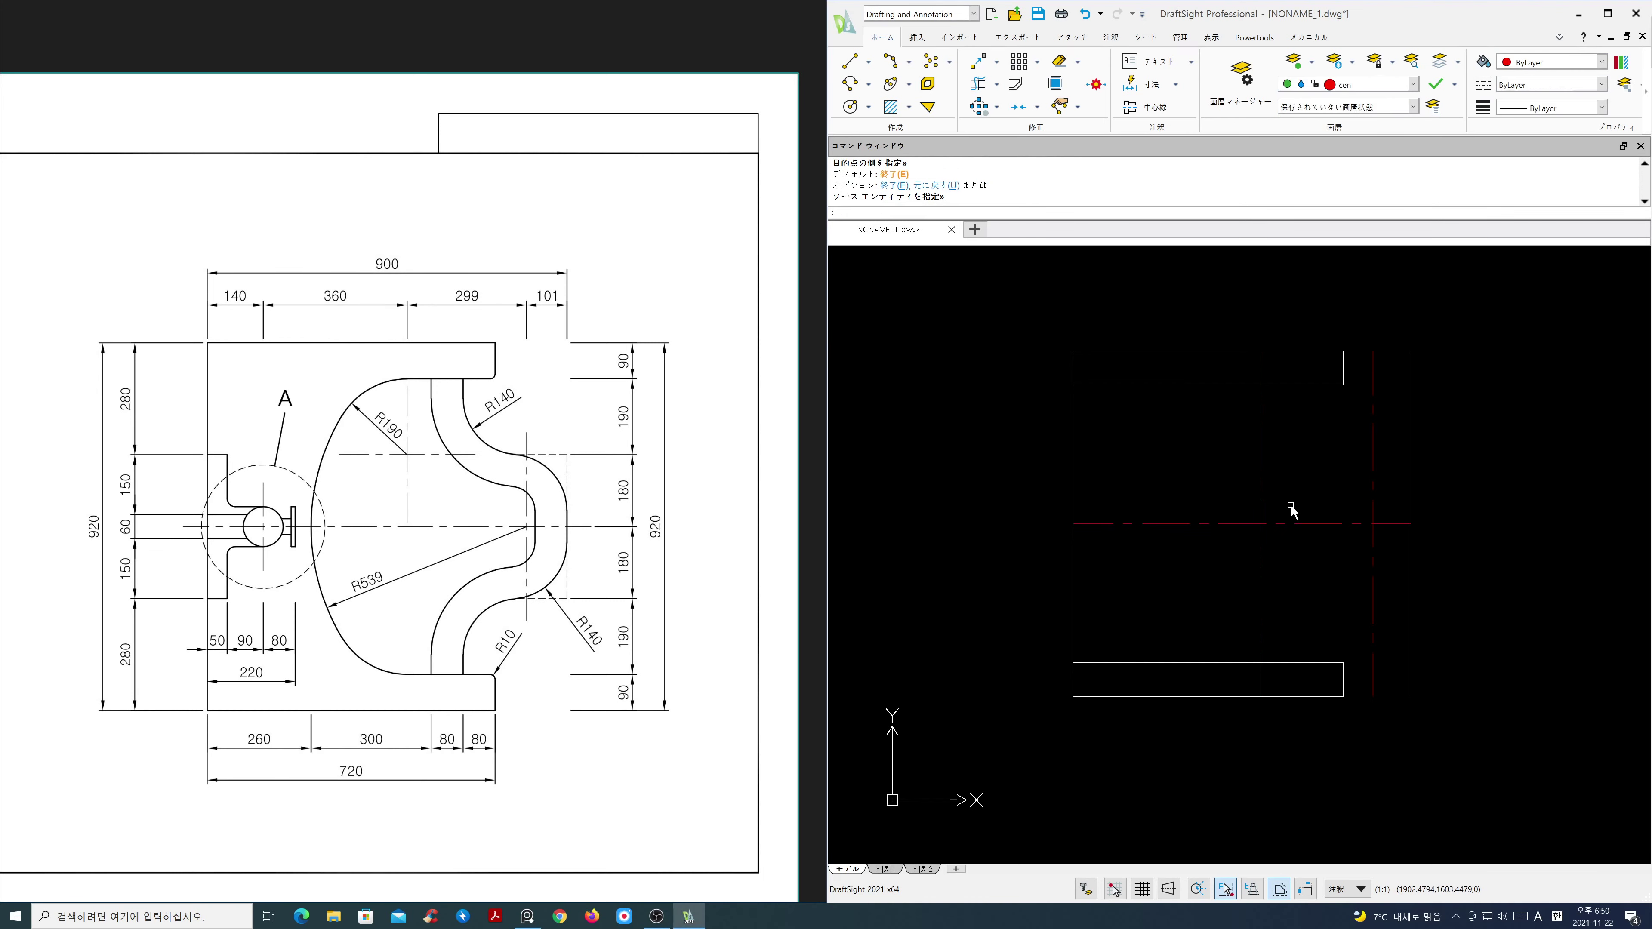
Step: Offset the horizontal centre line 180 upward
key(Return)
text(180)
key(Return)
click(1296, 523)
click(1297, 482)
key(Return)
Step: Shorten the upper horizontal centre line at both ends to a short mark around the R190 arc centre
click(1327, 498)
click(1258, 453)
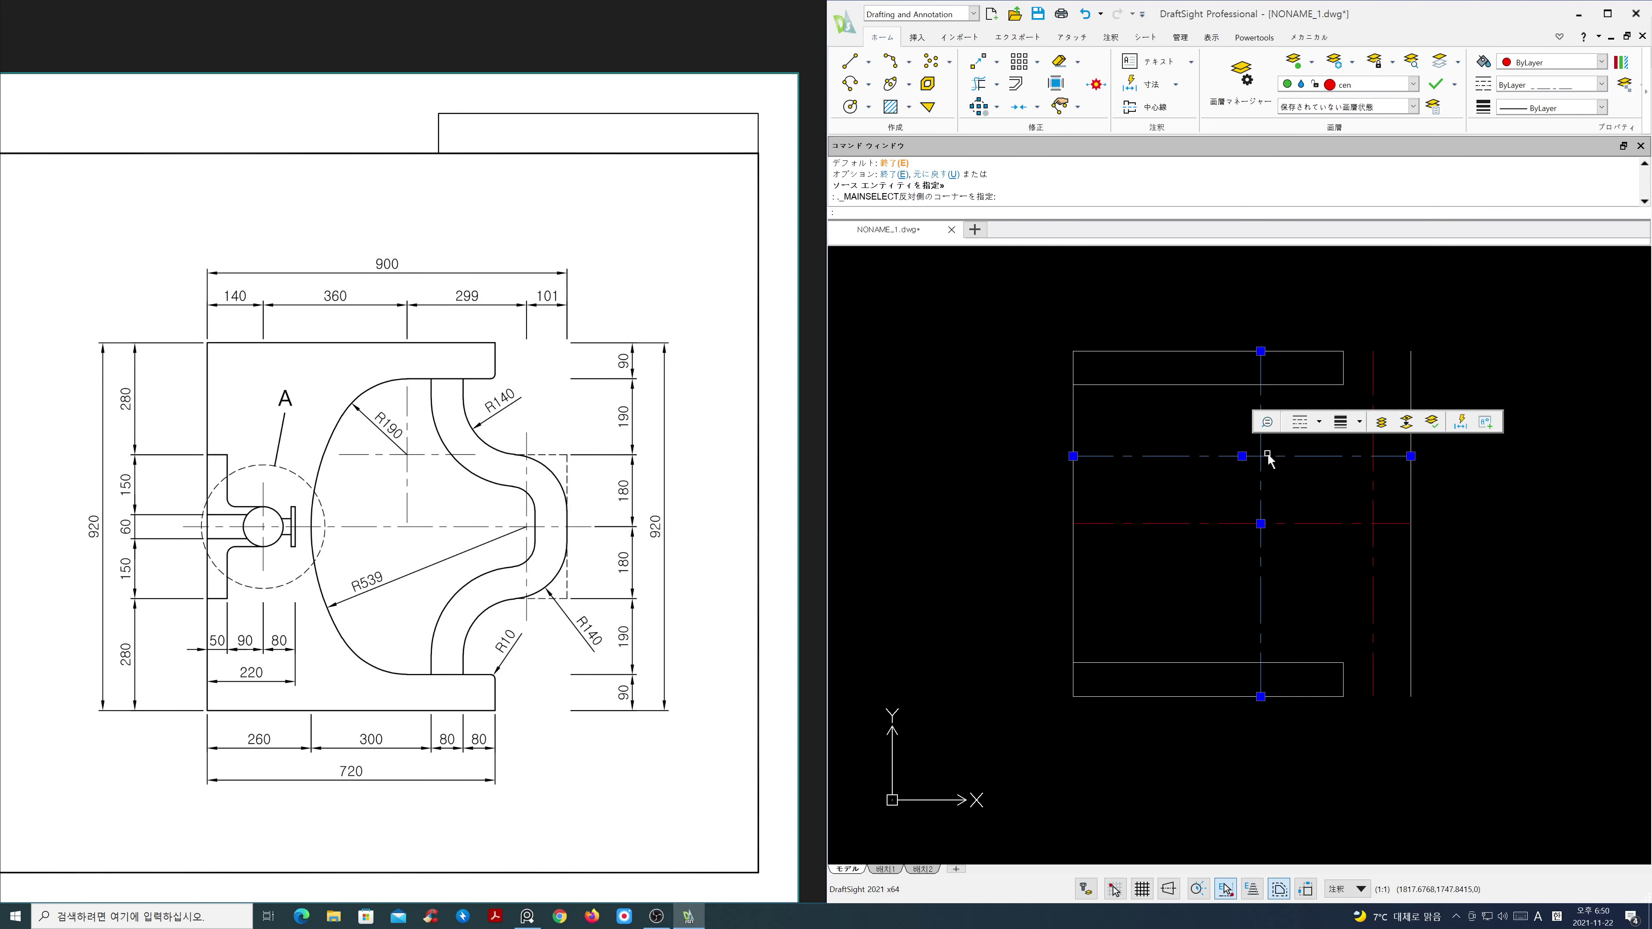
click(1410, 457)
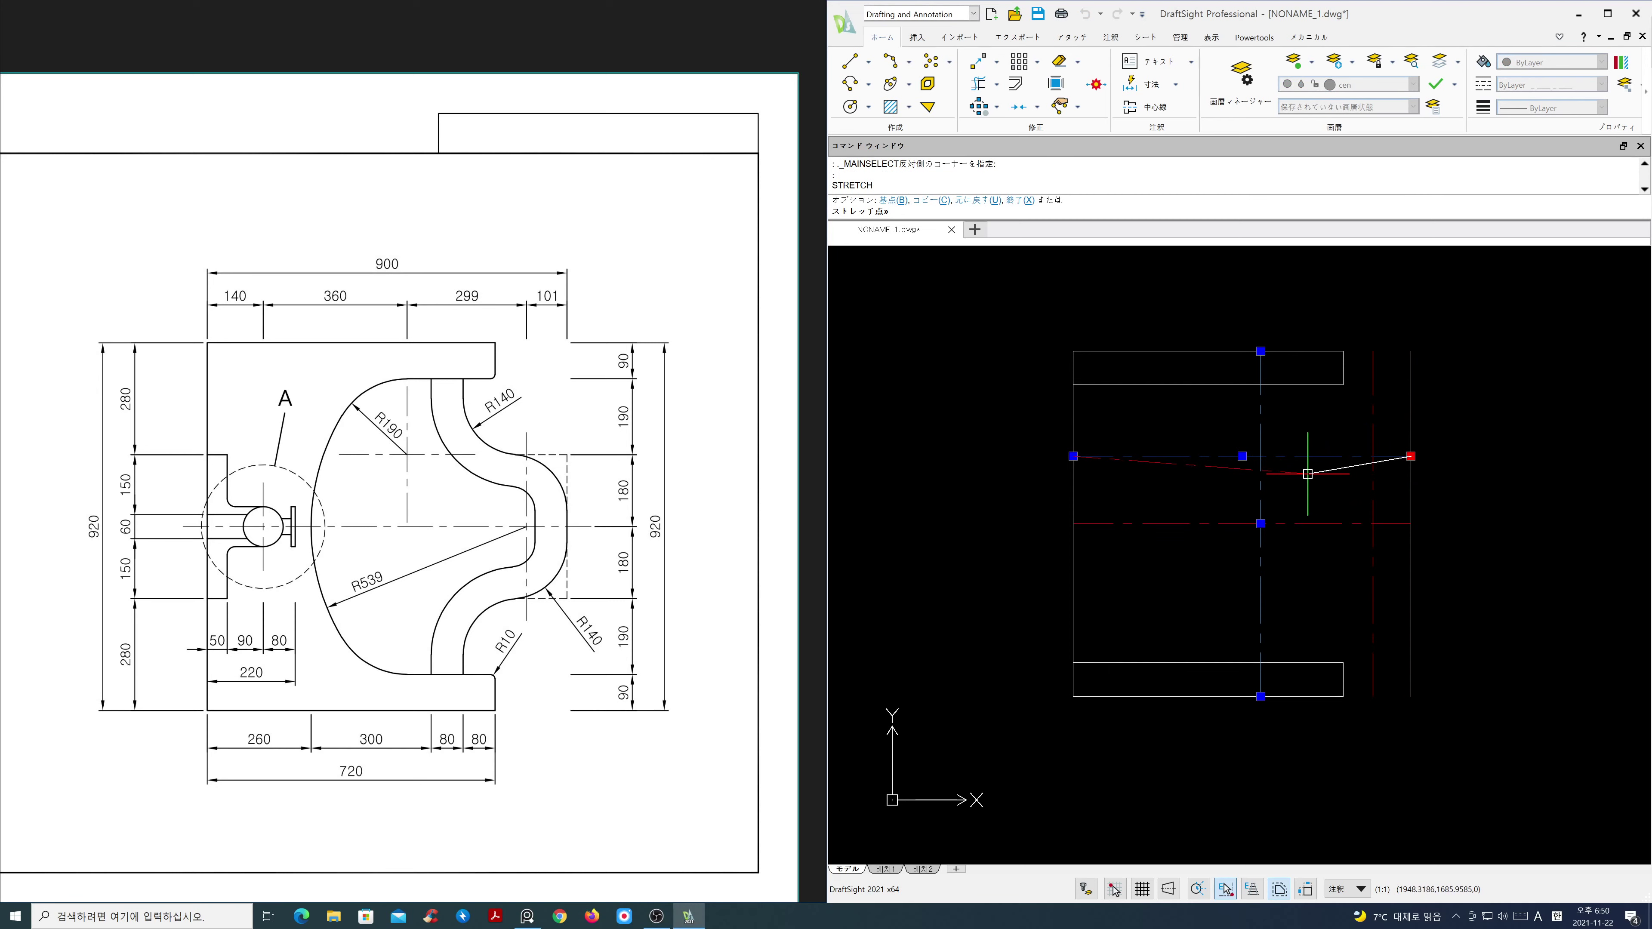
click(1313, 464)
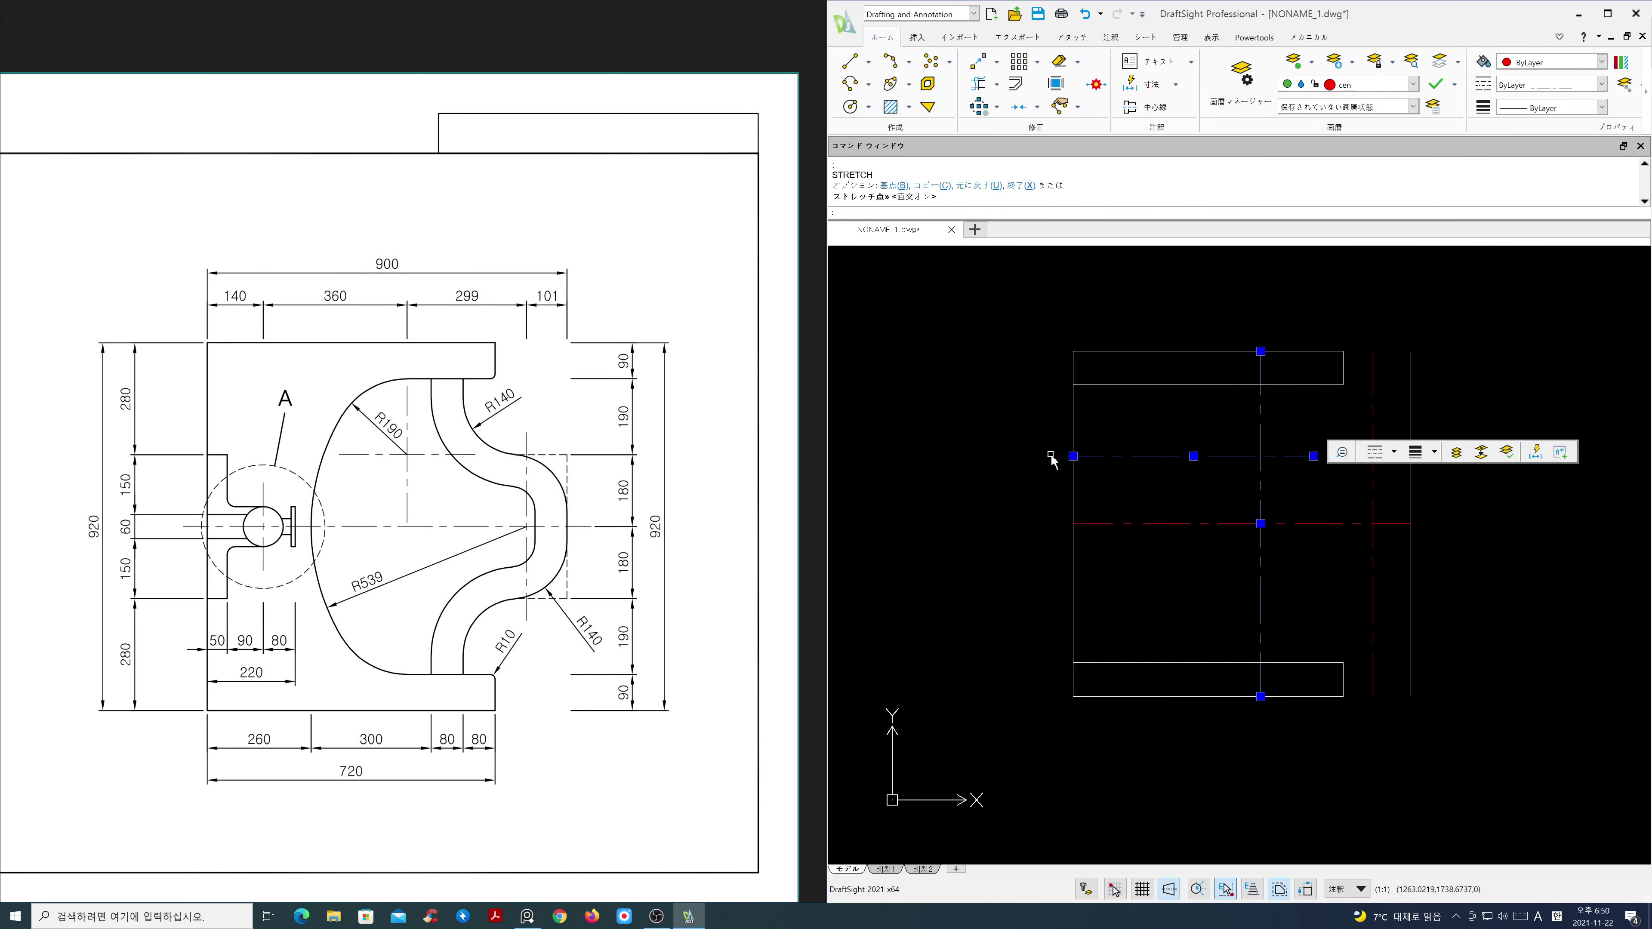
click(1073, 456)
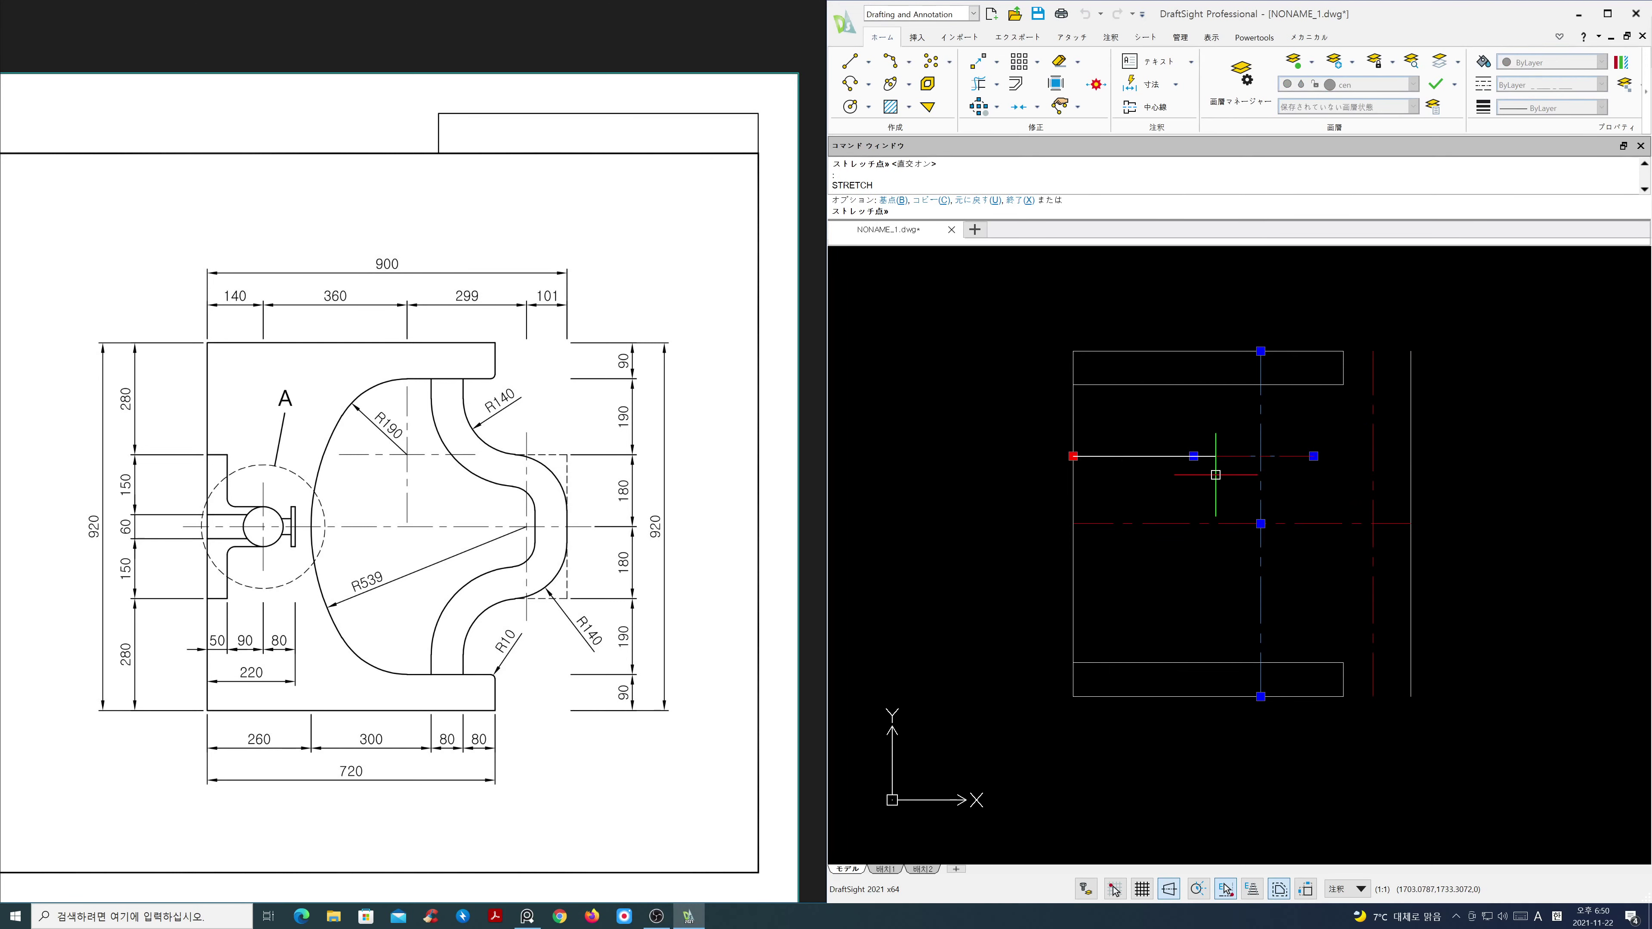
click(1211, 474)
Step: Shorten the vertical centre line through the R190 arc centre at both ends to complete the centre mark
click(1260, 352)
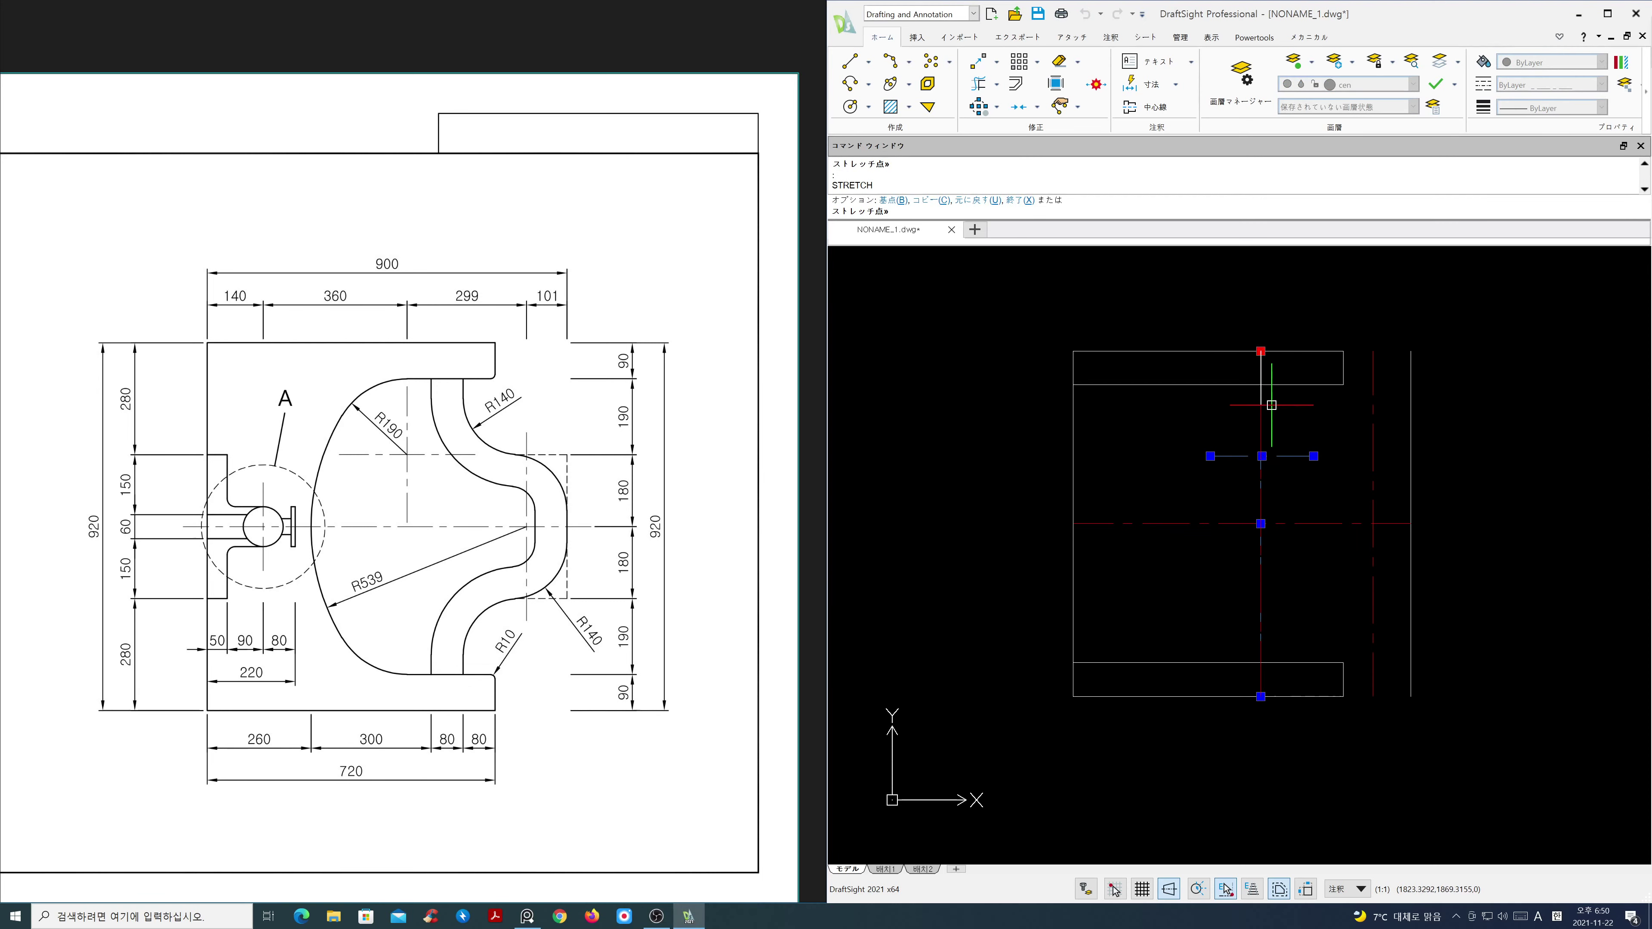
click(1262, 405)
click(1260, 696)
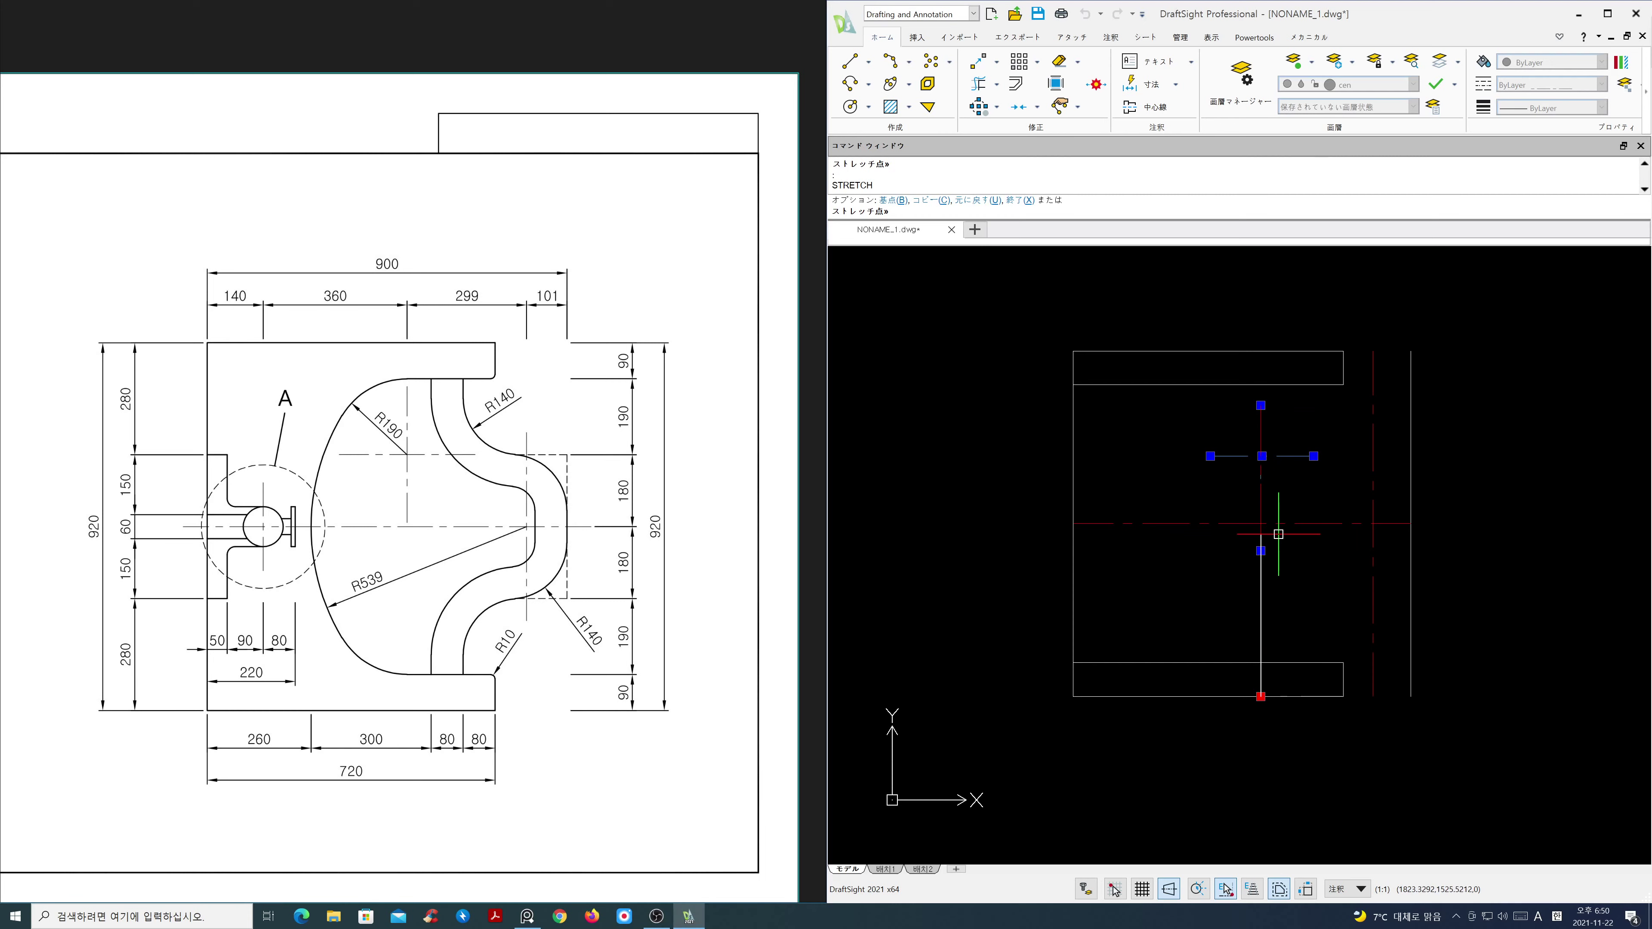
key(Escape)
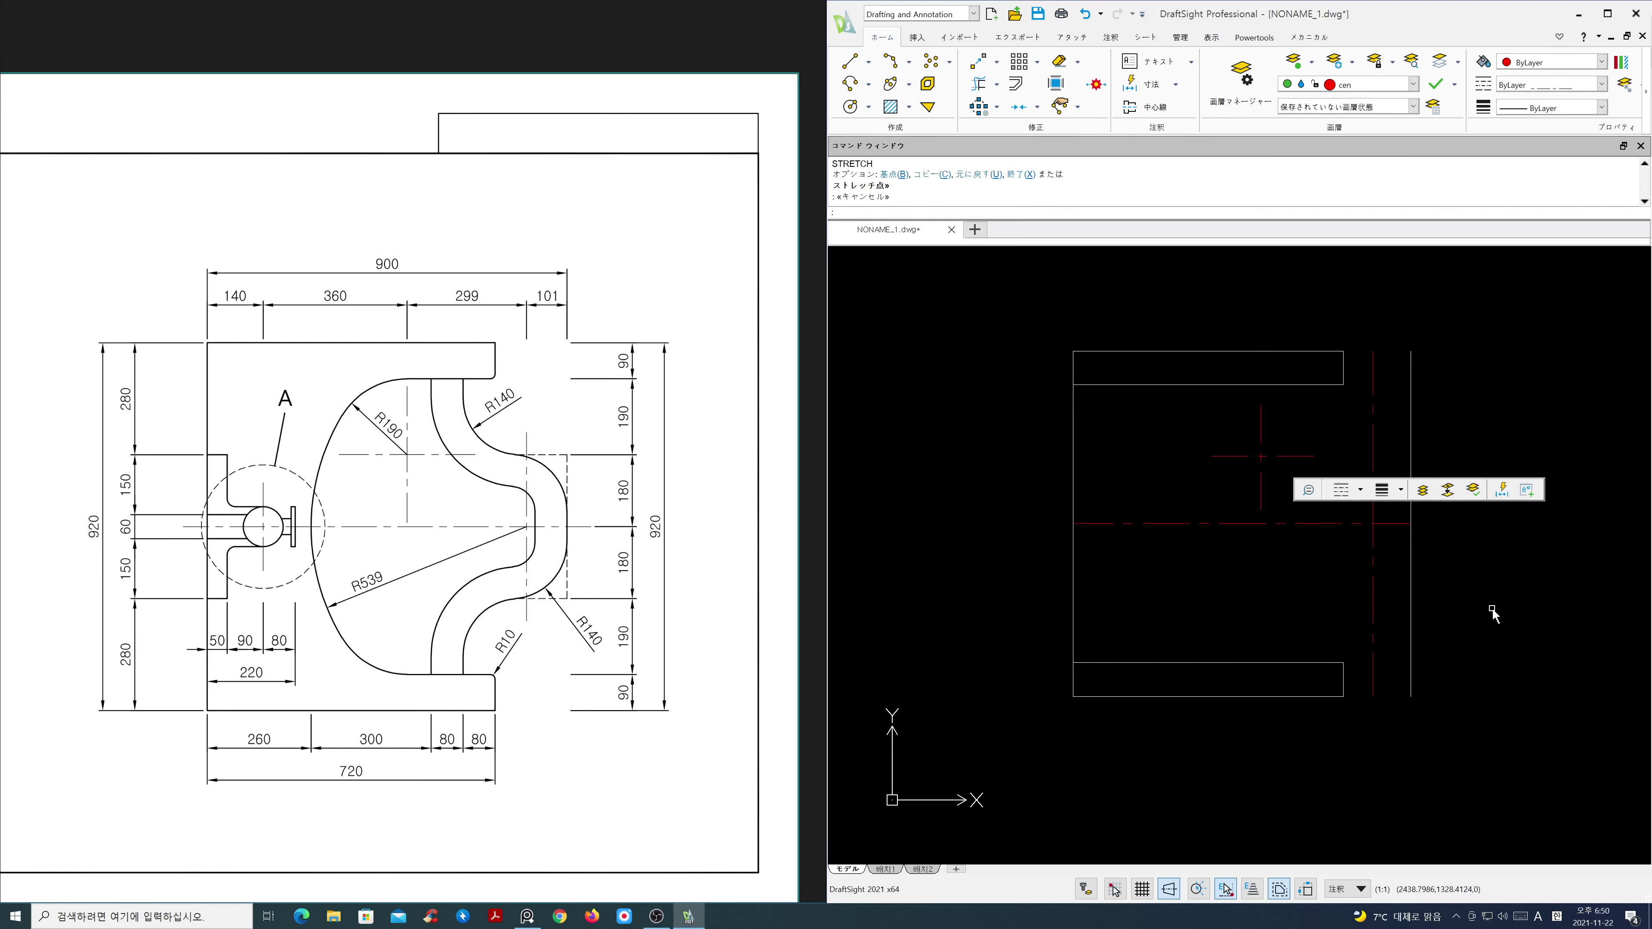
Step: Make ele the current layer
click(1414, 85)
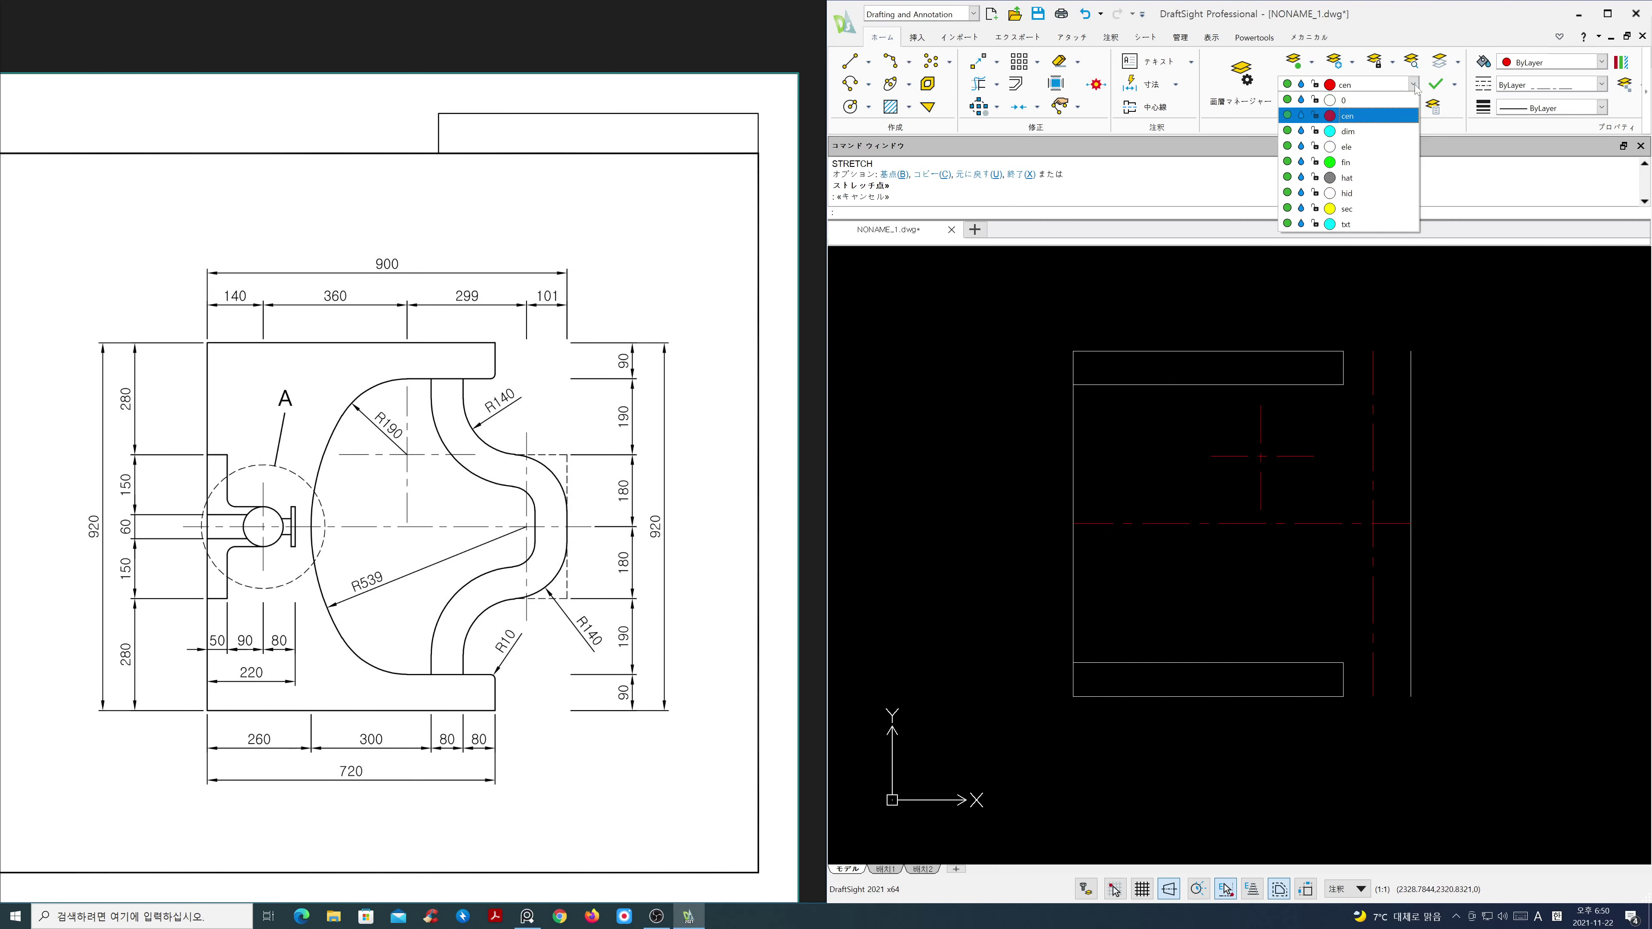
click(1366, 147)
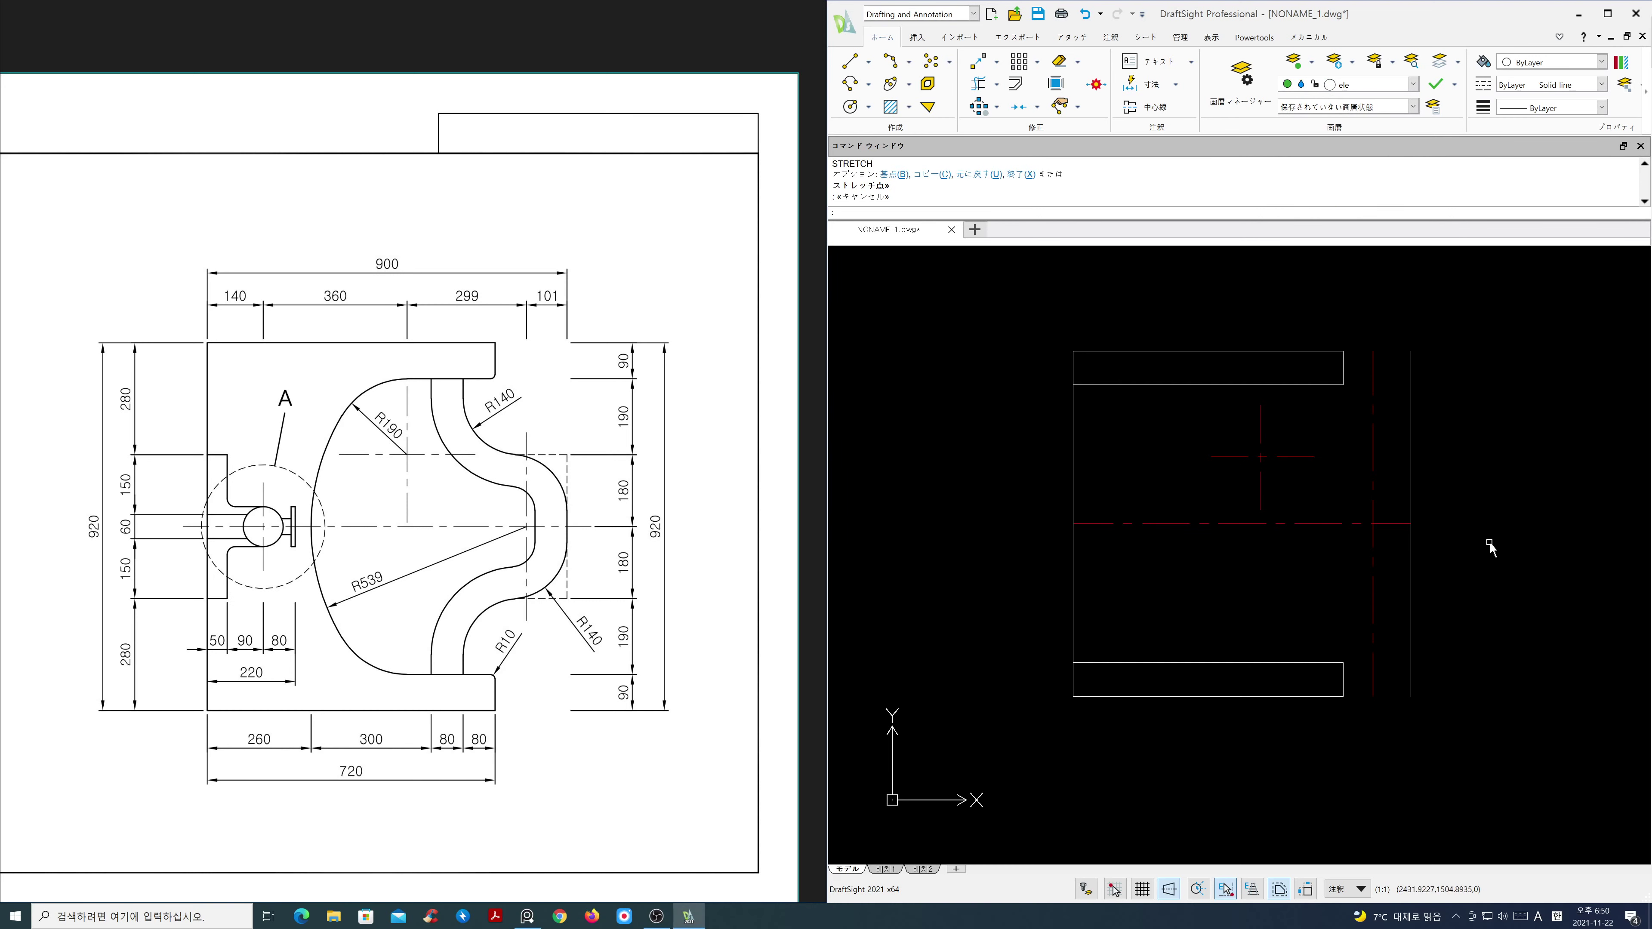
text(C)
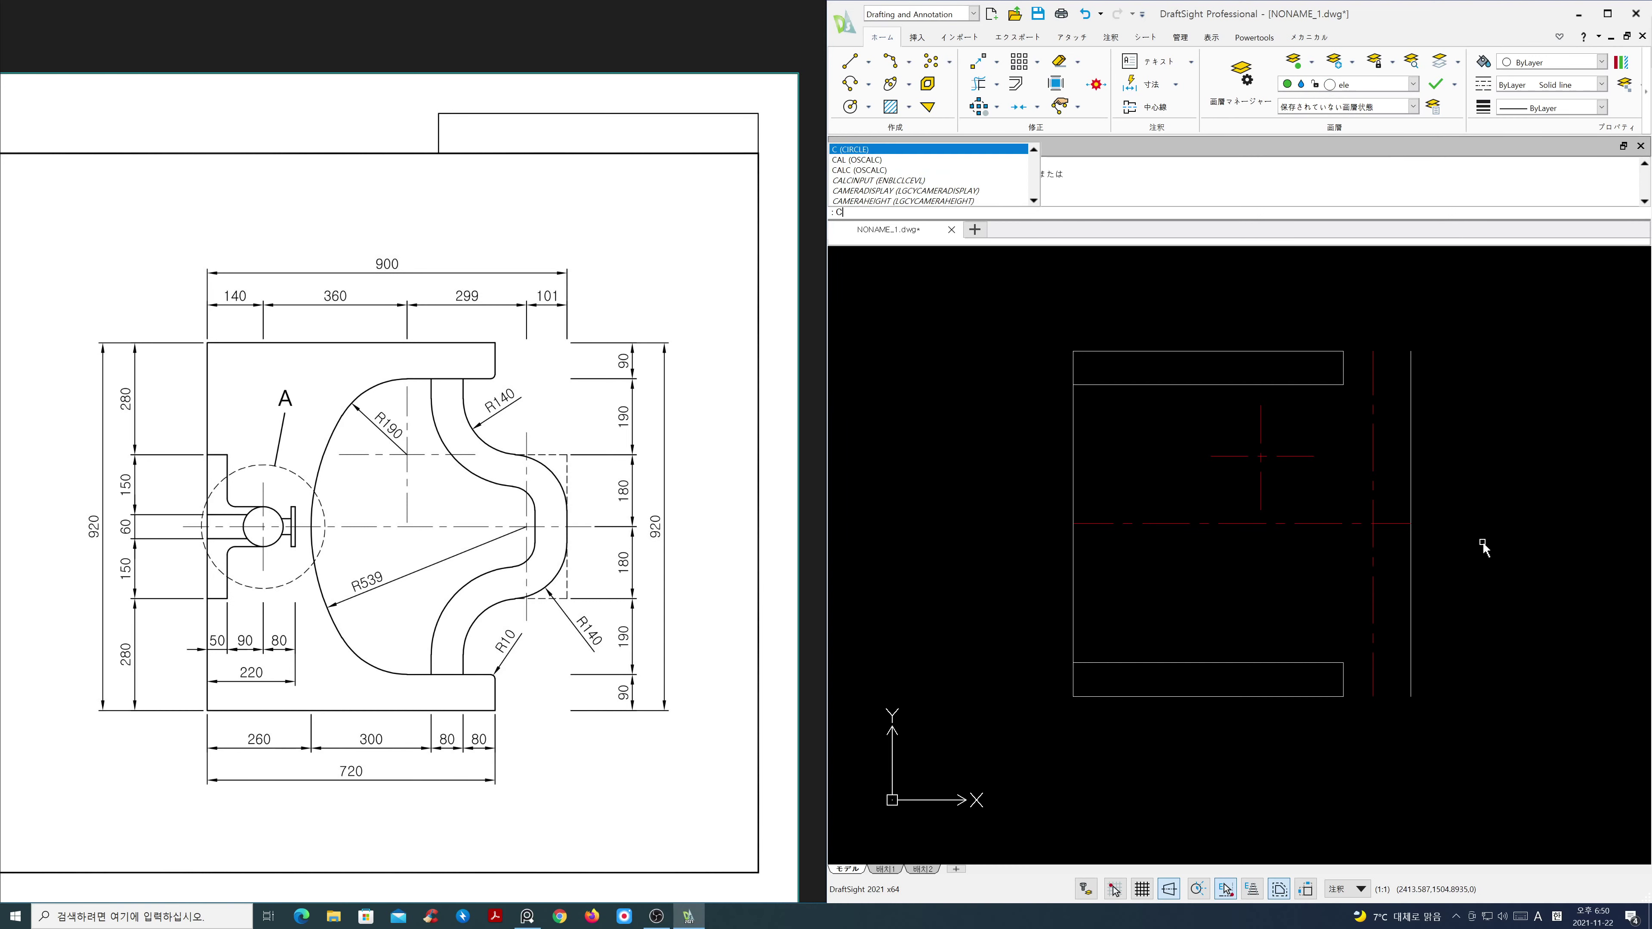
key(Return)
click(1373, 523)
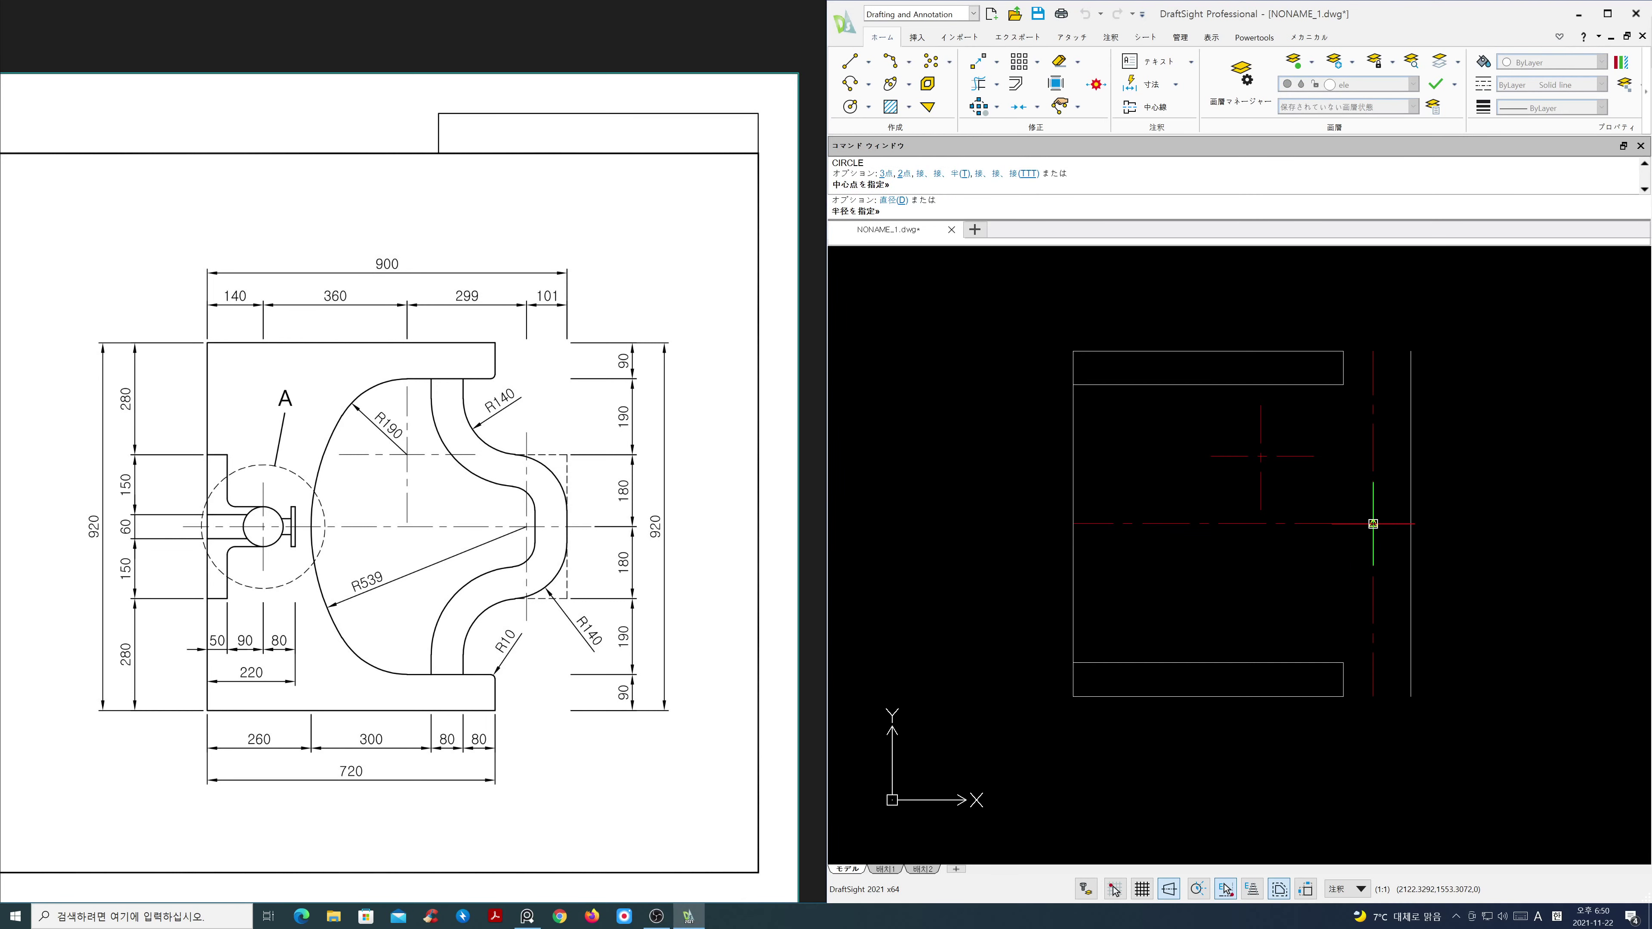
key(Escape)
Step: Turn off the midpoint entity snap, leaving the endpoint and intersection snaps enabled
right_click(1224, 893)
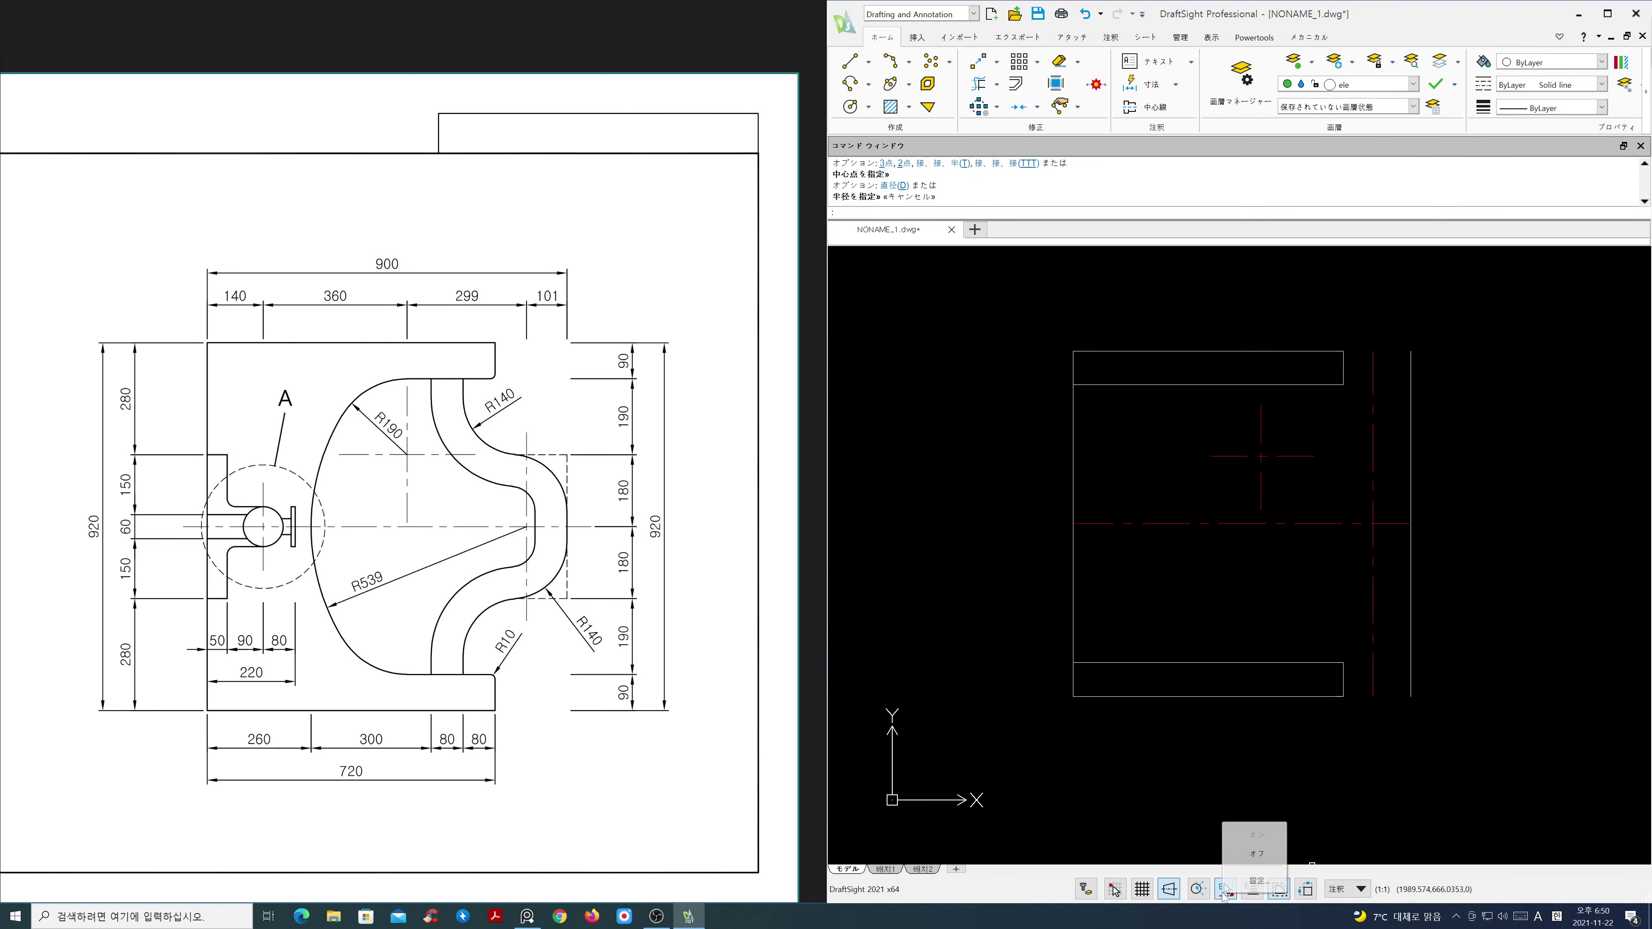
click(1257, 881)
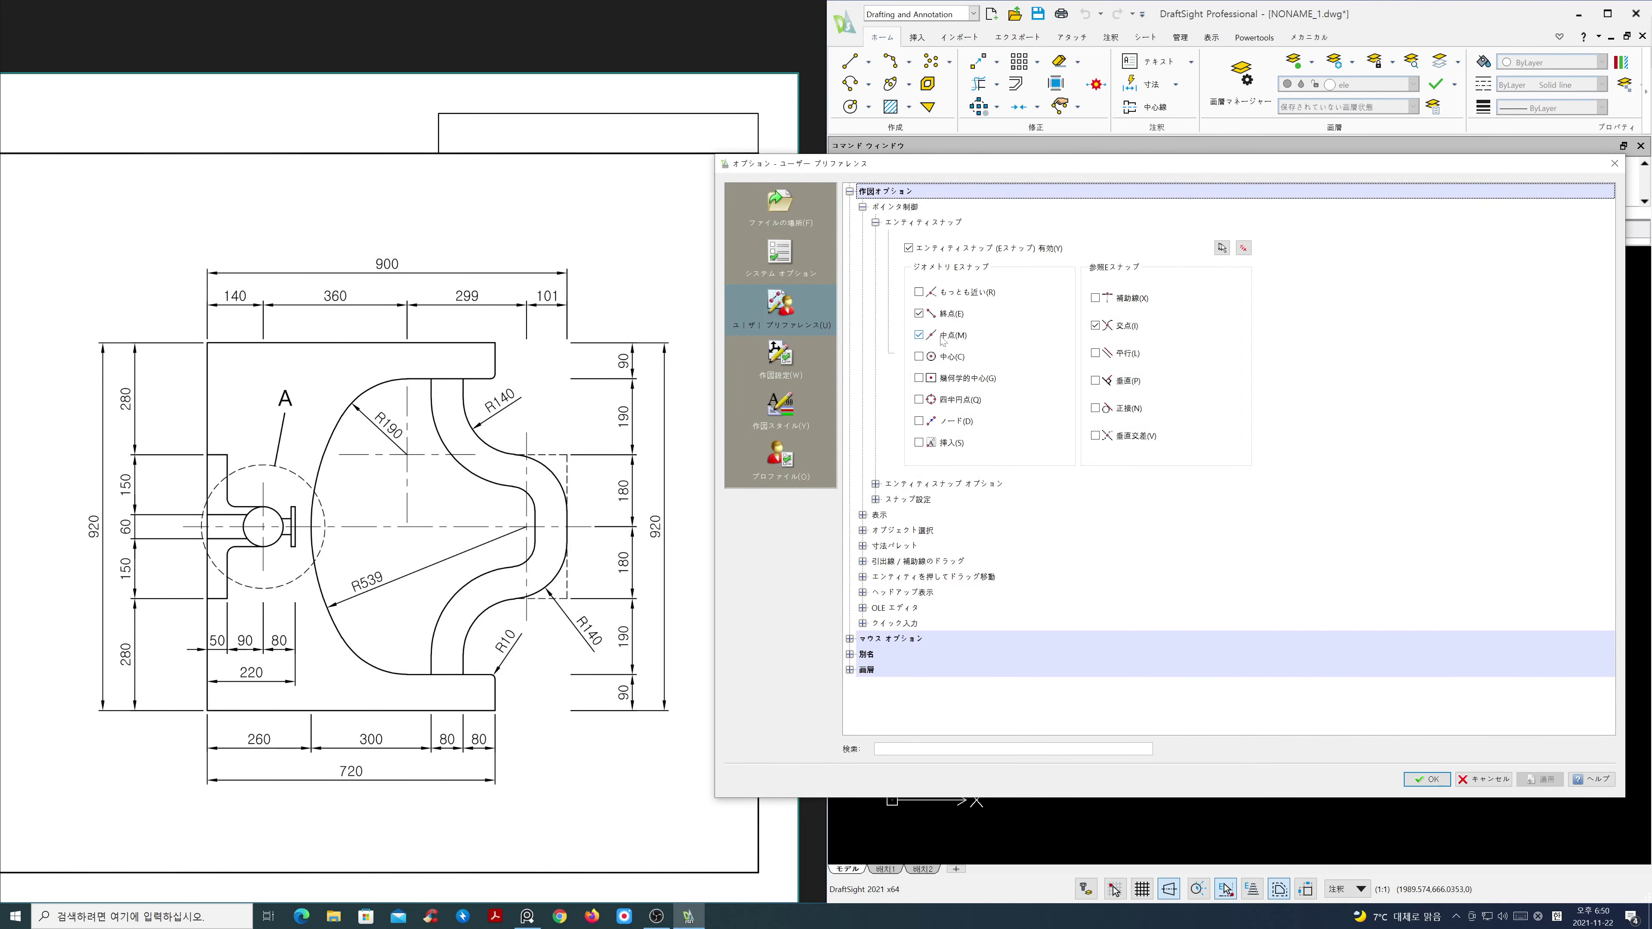
click(944, 339)
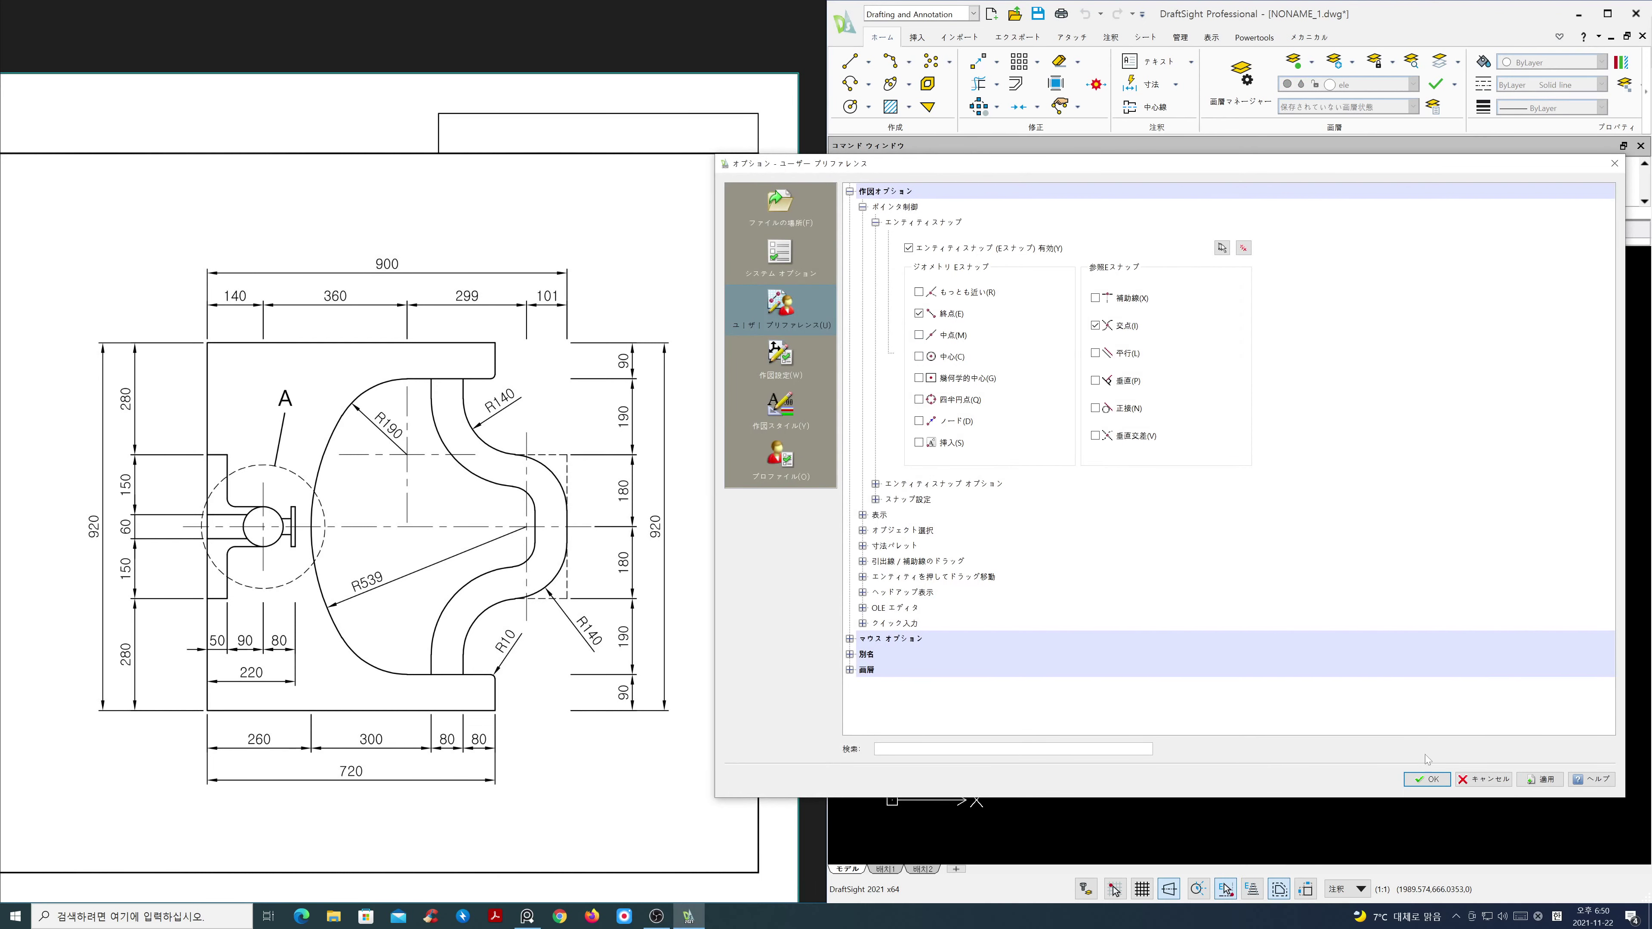
click(1427, 779)
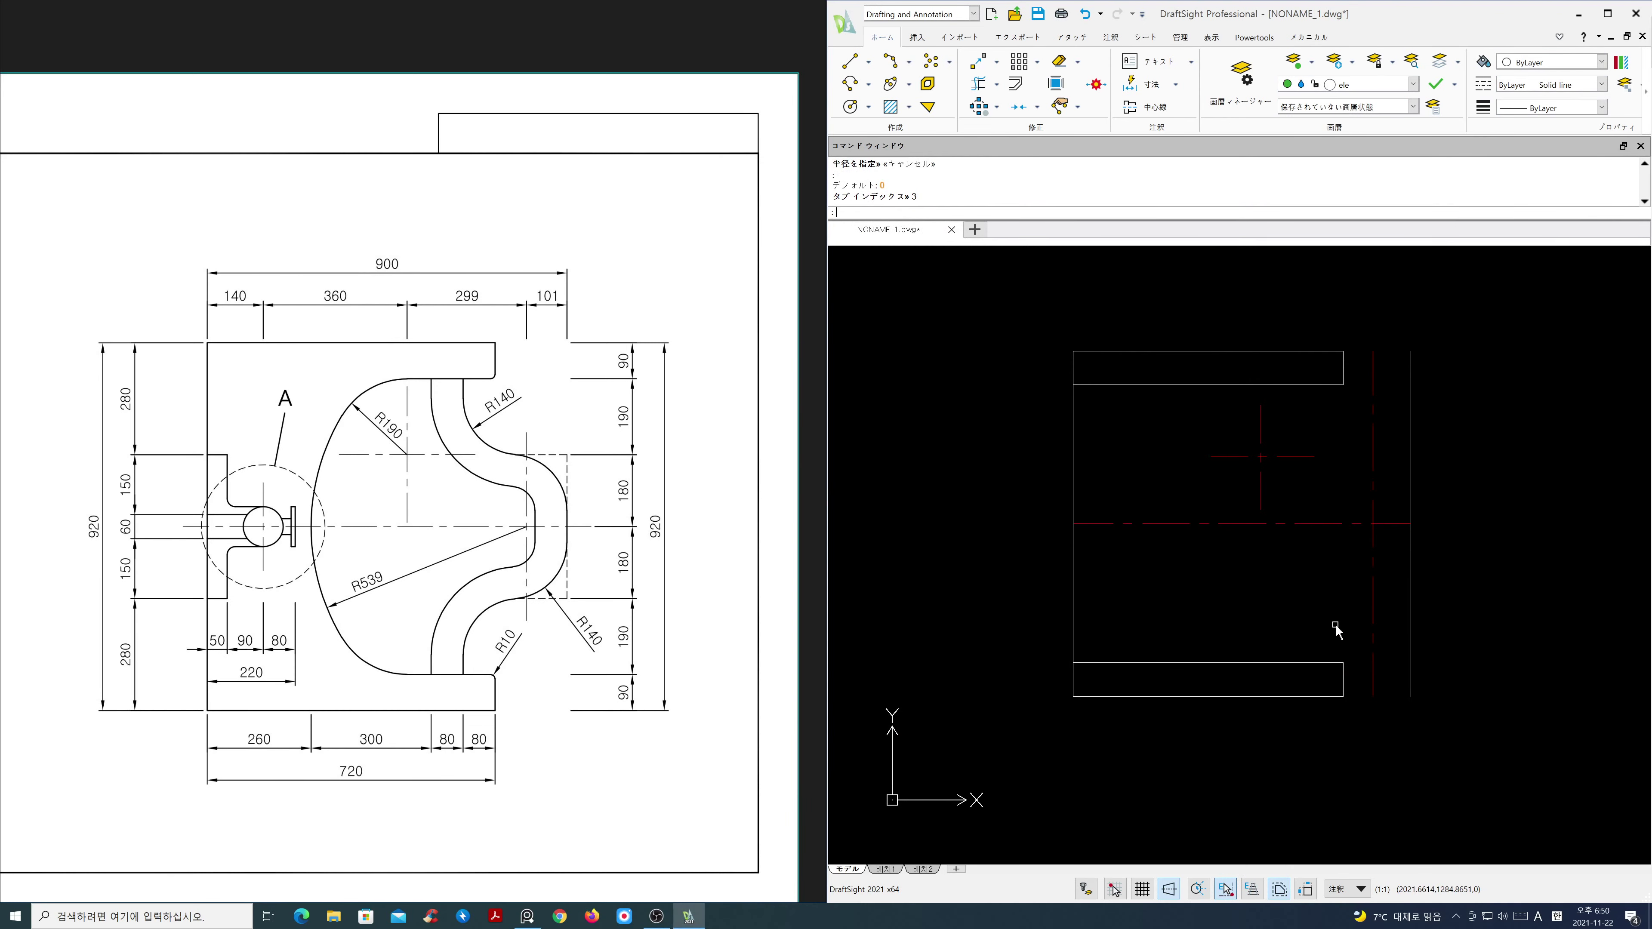
Step: Draw a circle of radius 539 centred where the horizontal centre line crosses the full-height vertical centre line
text(c)
key(Return)
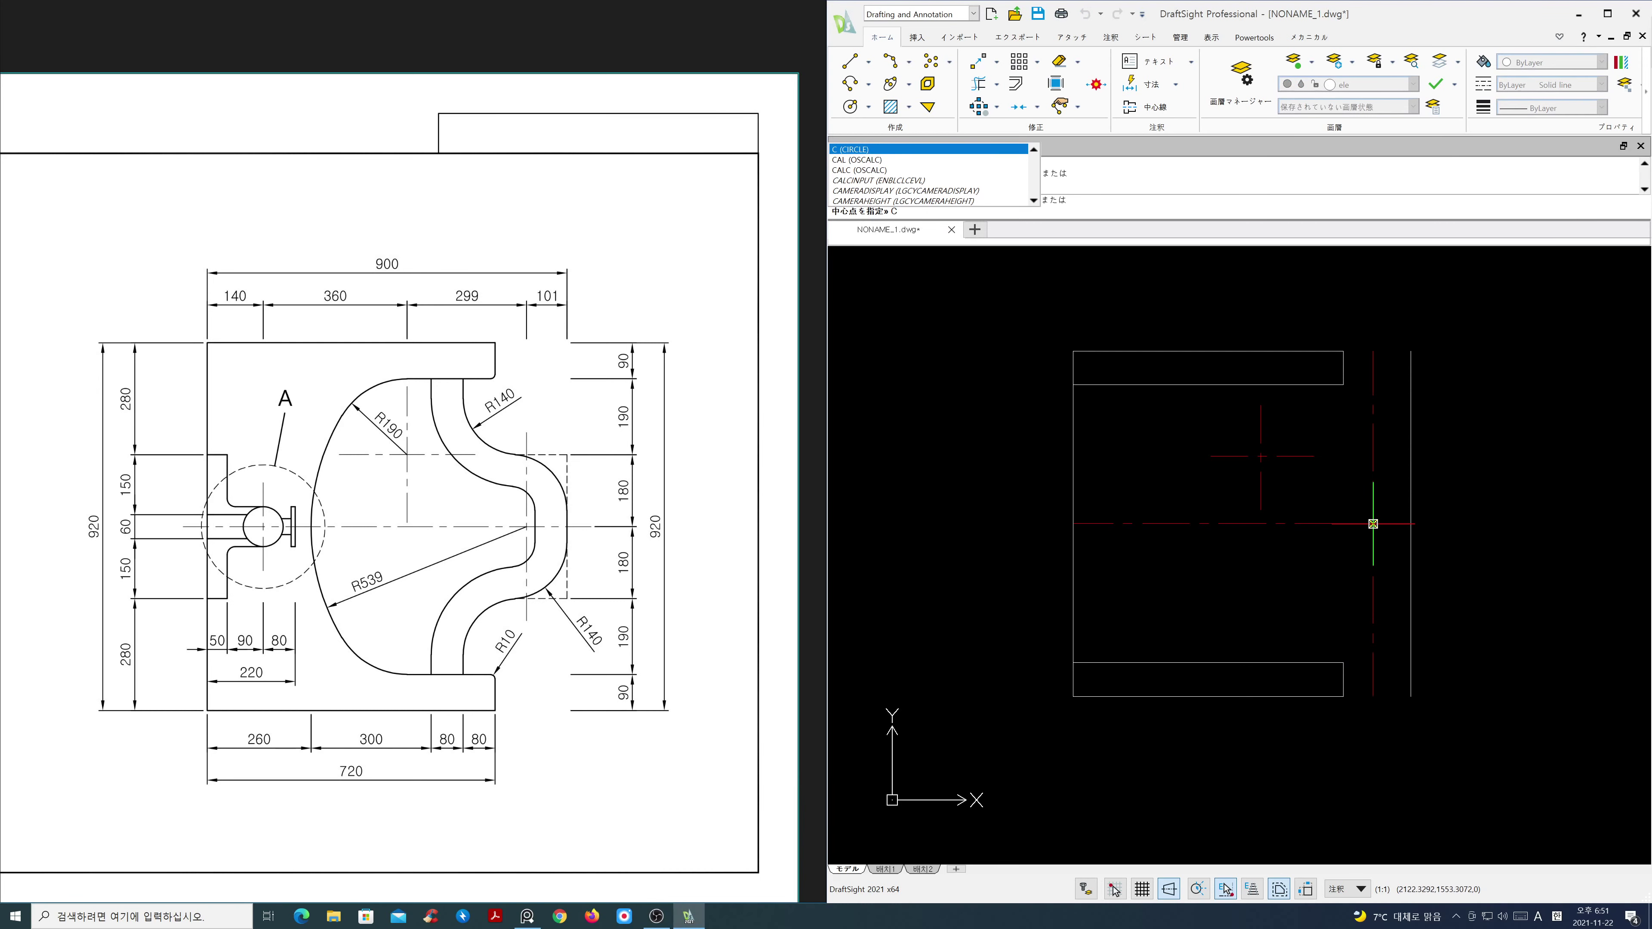
click(1373, 524)
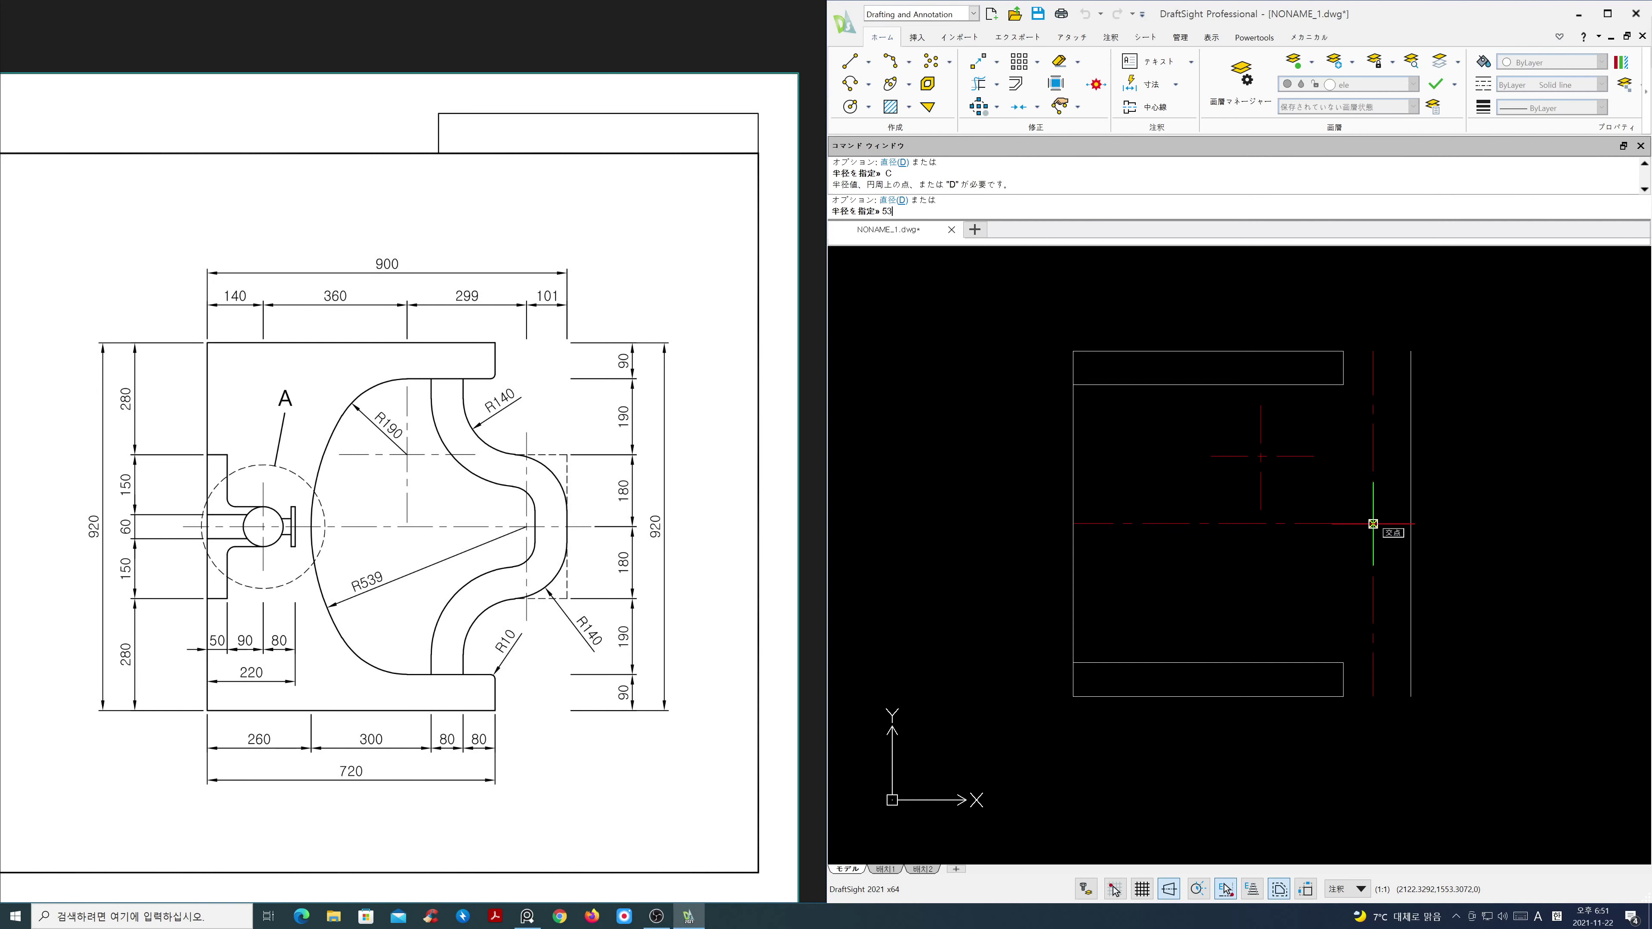
key(Return)
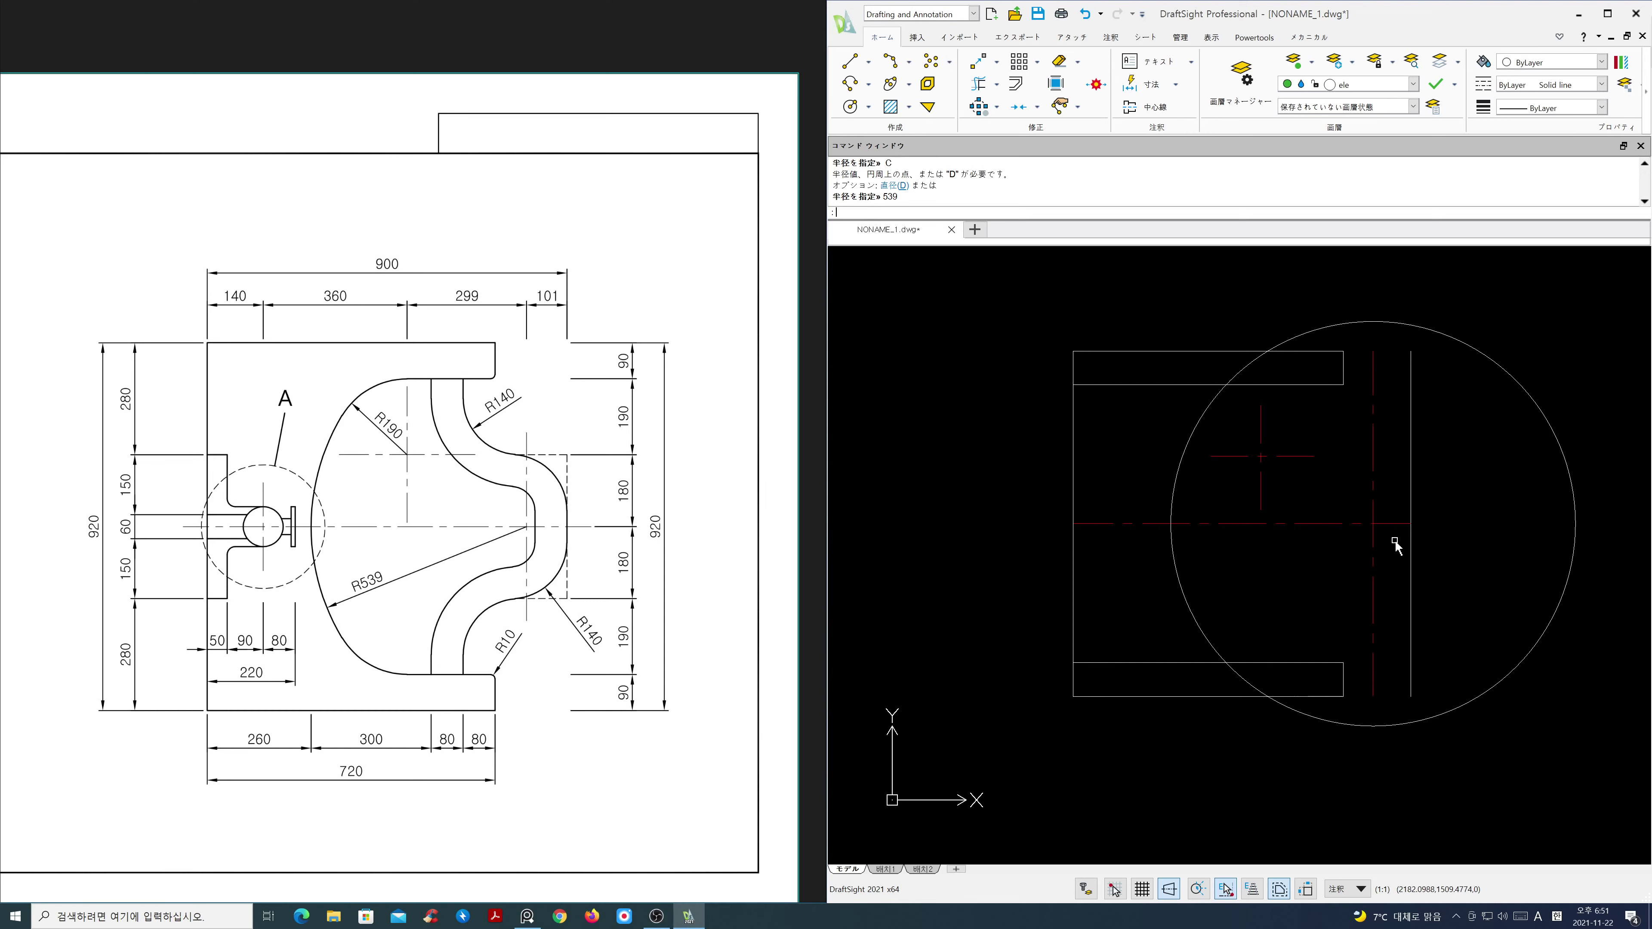
Step: Corner-trim the R539 circle with the inner edges of the upper and lower arms, keeping the arc nearest the outline's left edge
click(979, 85)
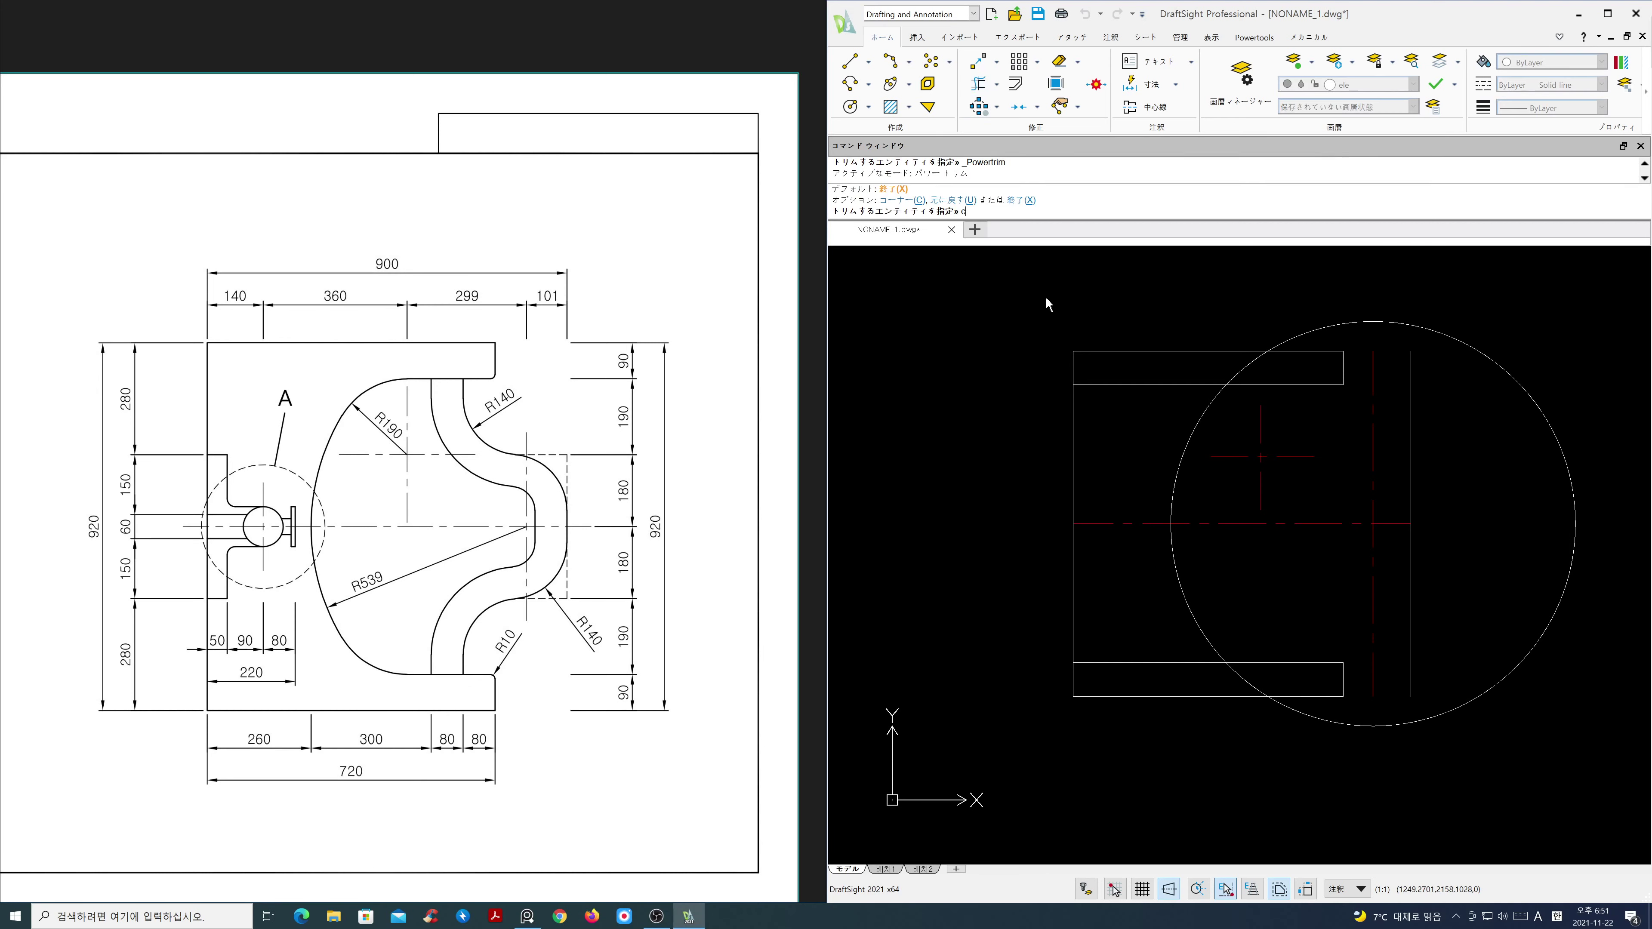
text(c)
key(Return)
click(1265, 385)
click(1219, 395)
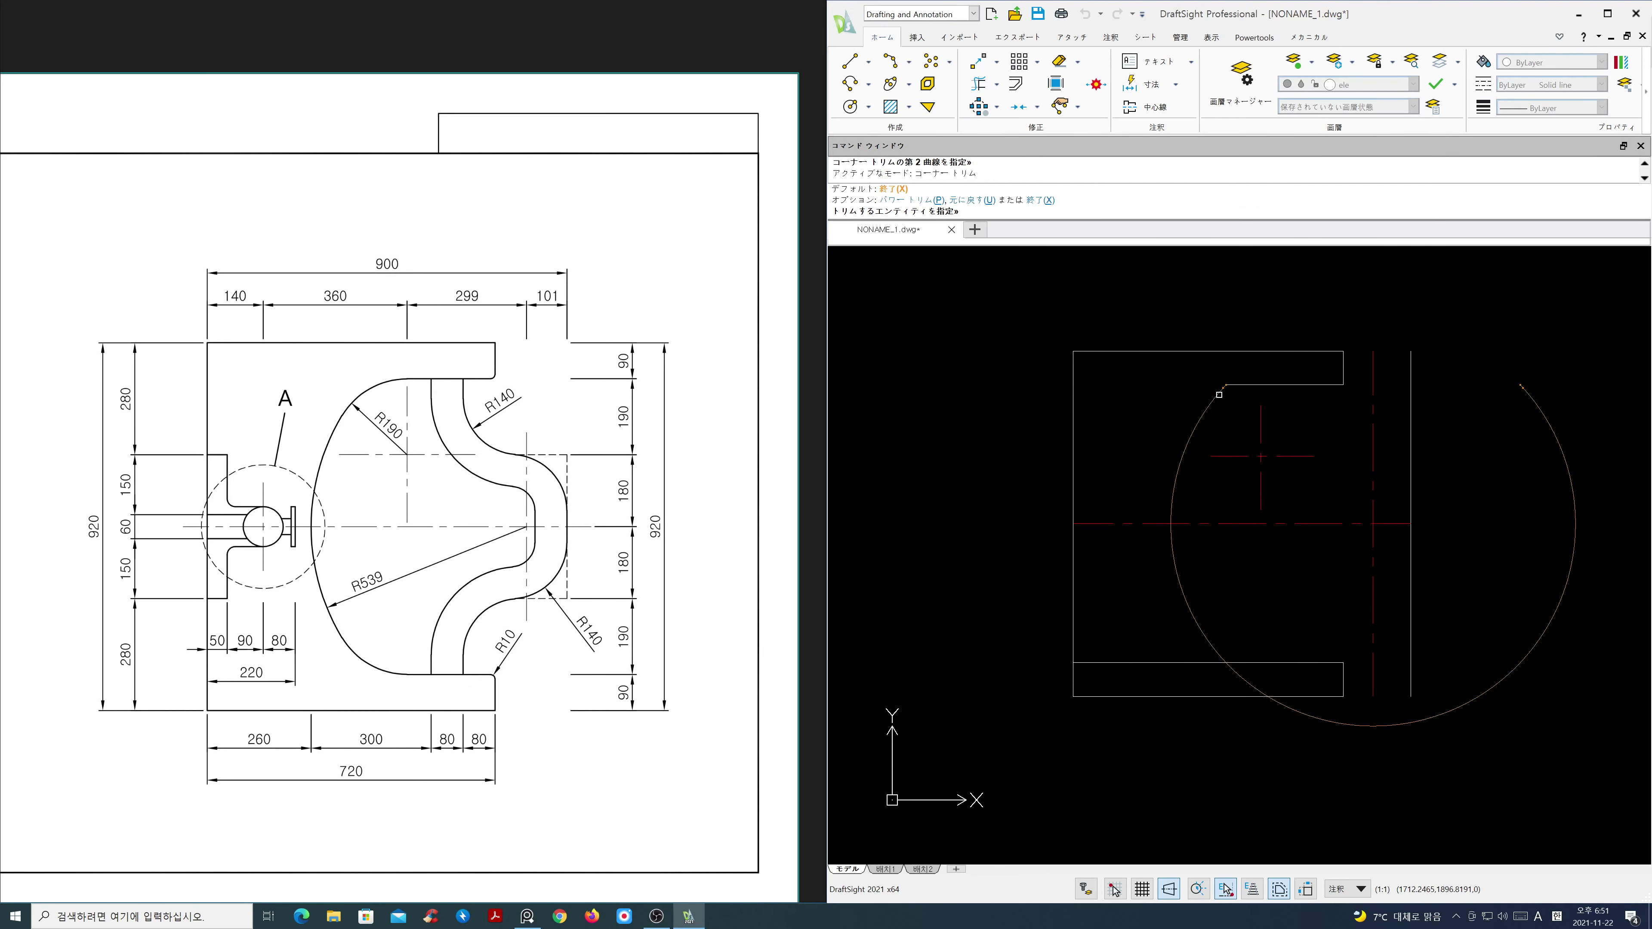
click(1213, 648)
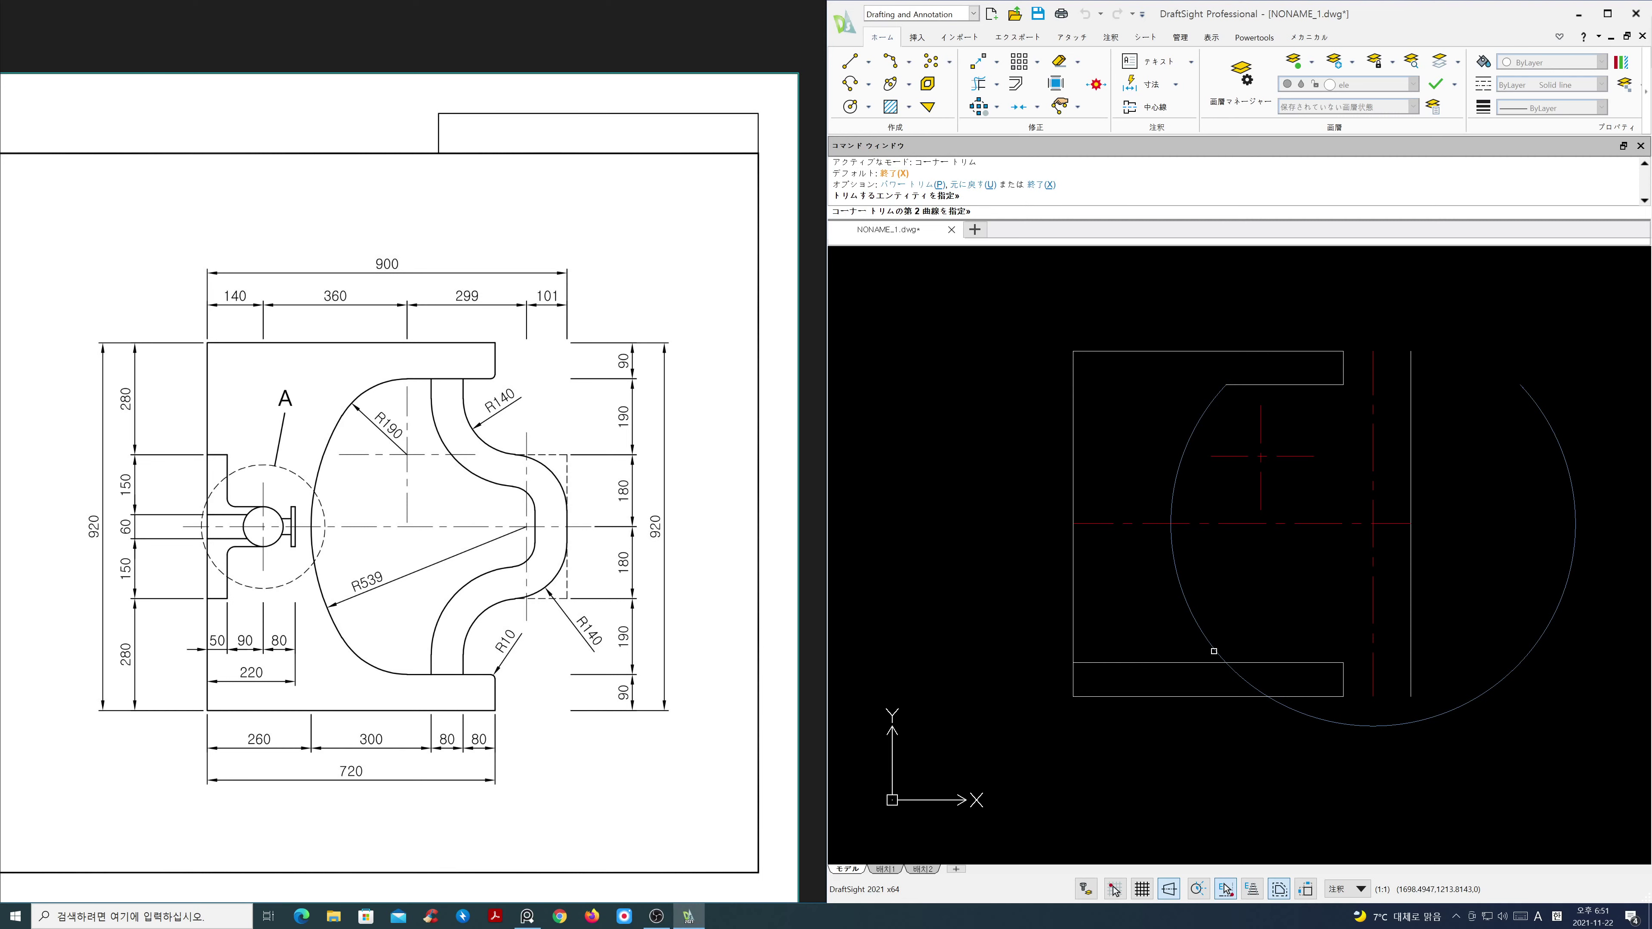
click(1240, 661)
key(Return)
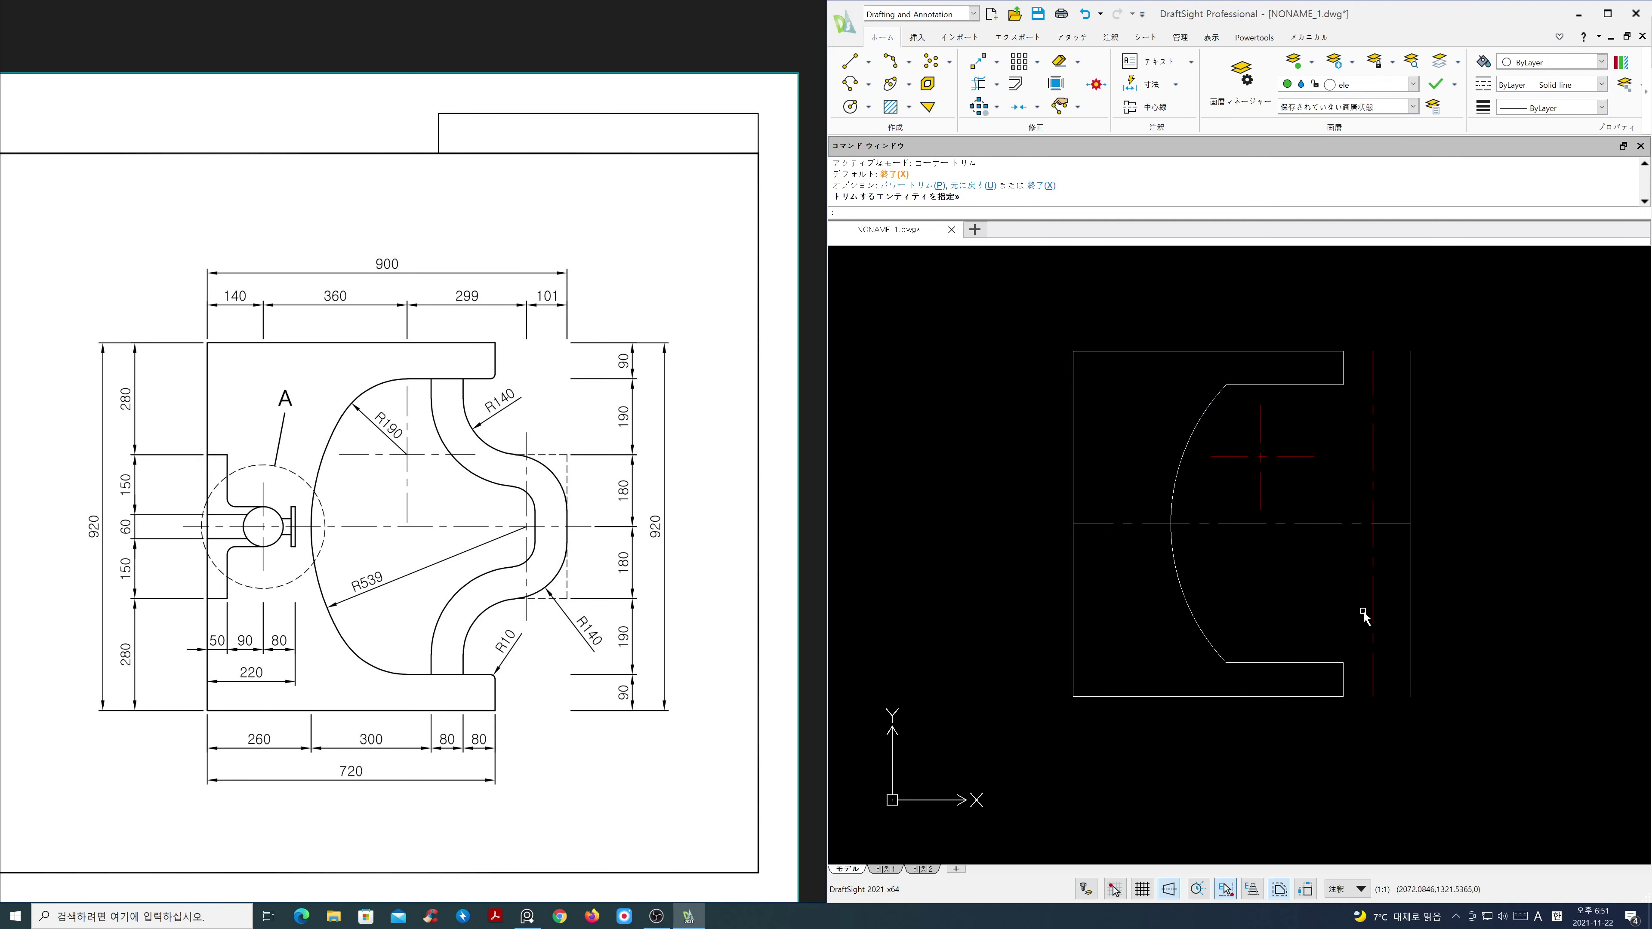
Step: Draw a circle of radius 190 centred on the short centre mark in the upper half
text(c)
key(Return)
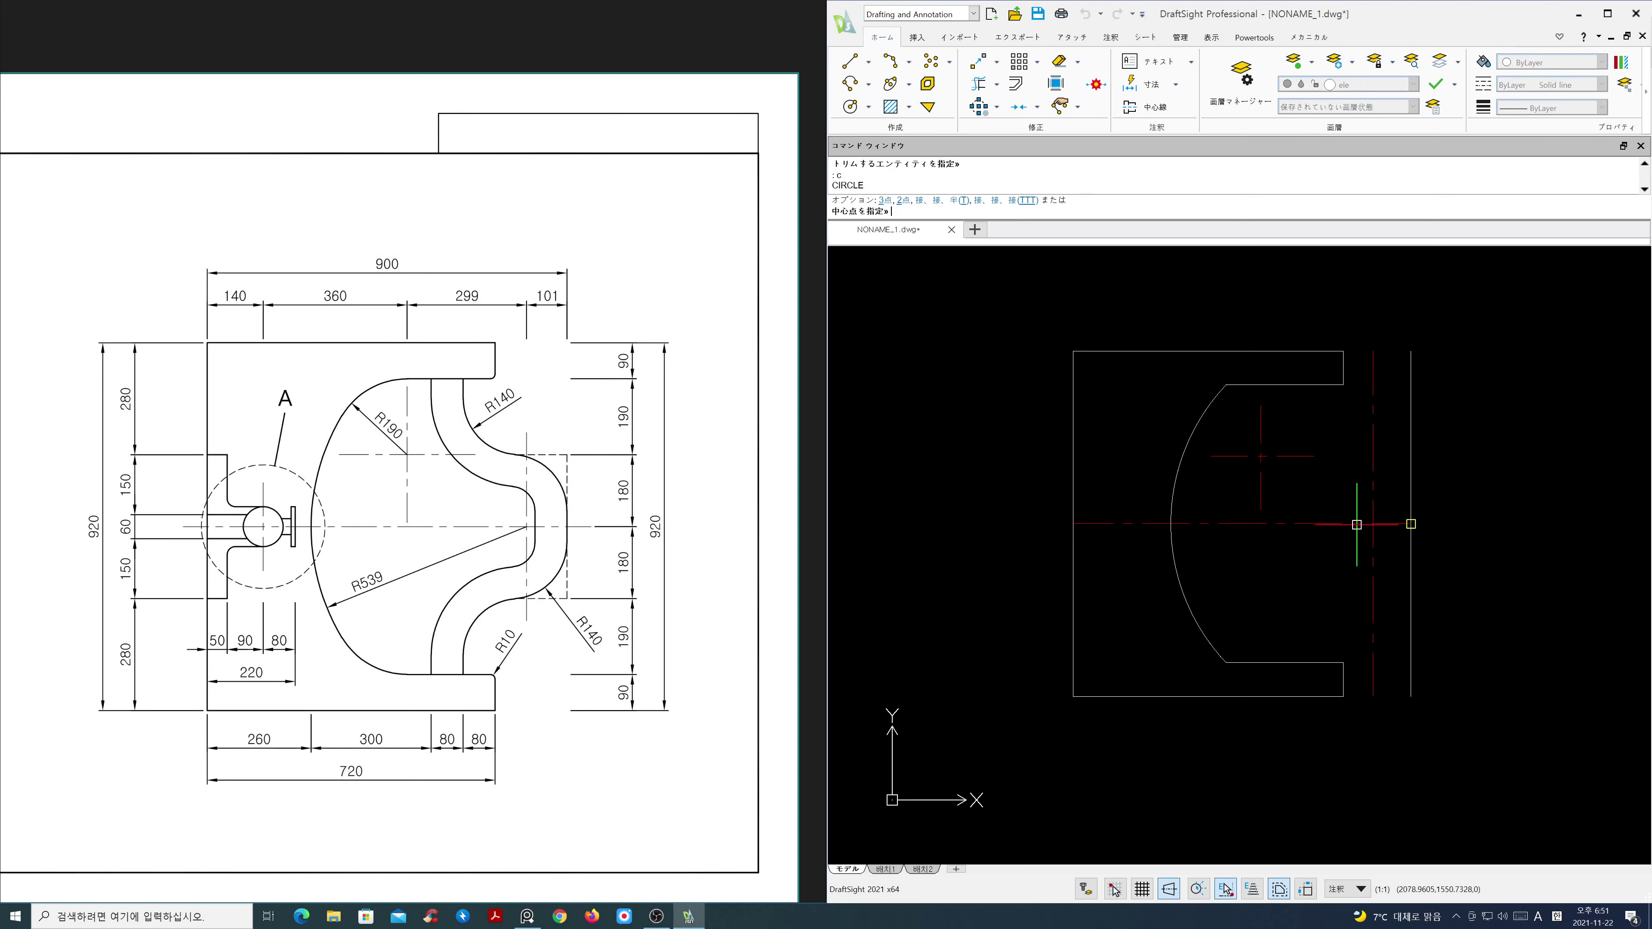
click(1260, 456)
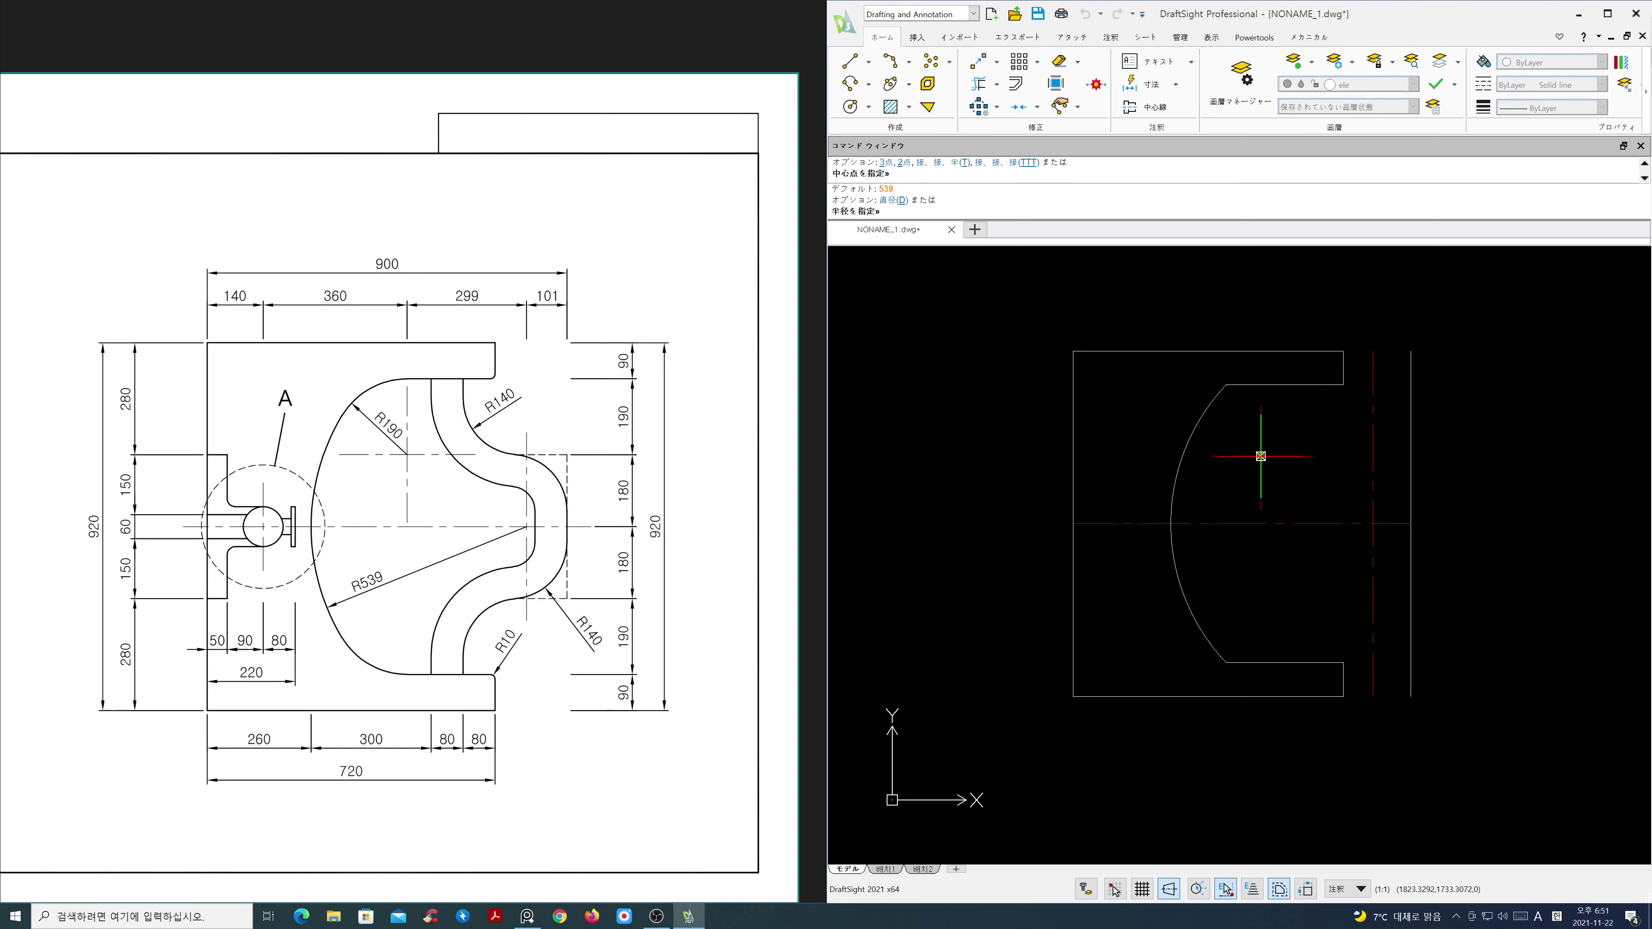
text(190)
key(Return)
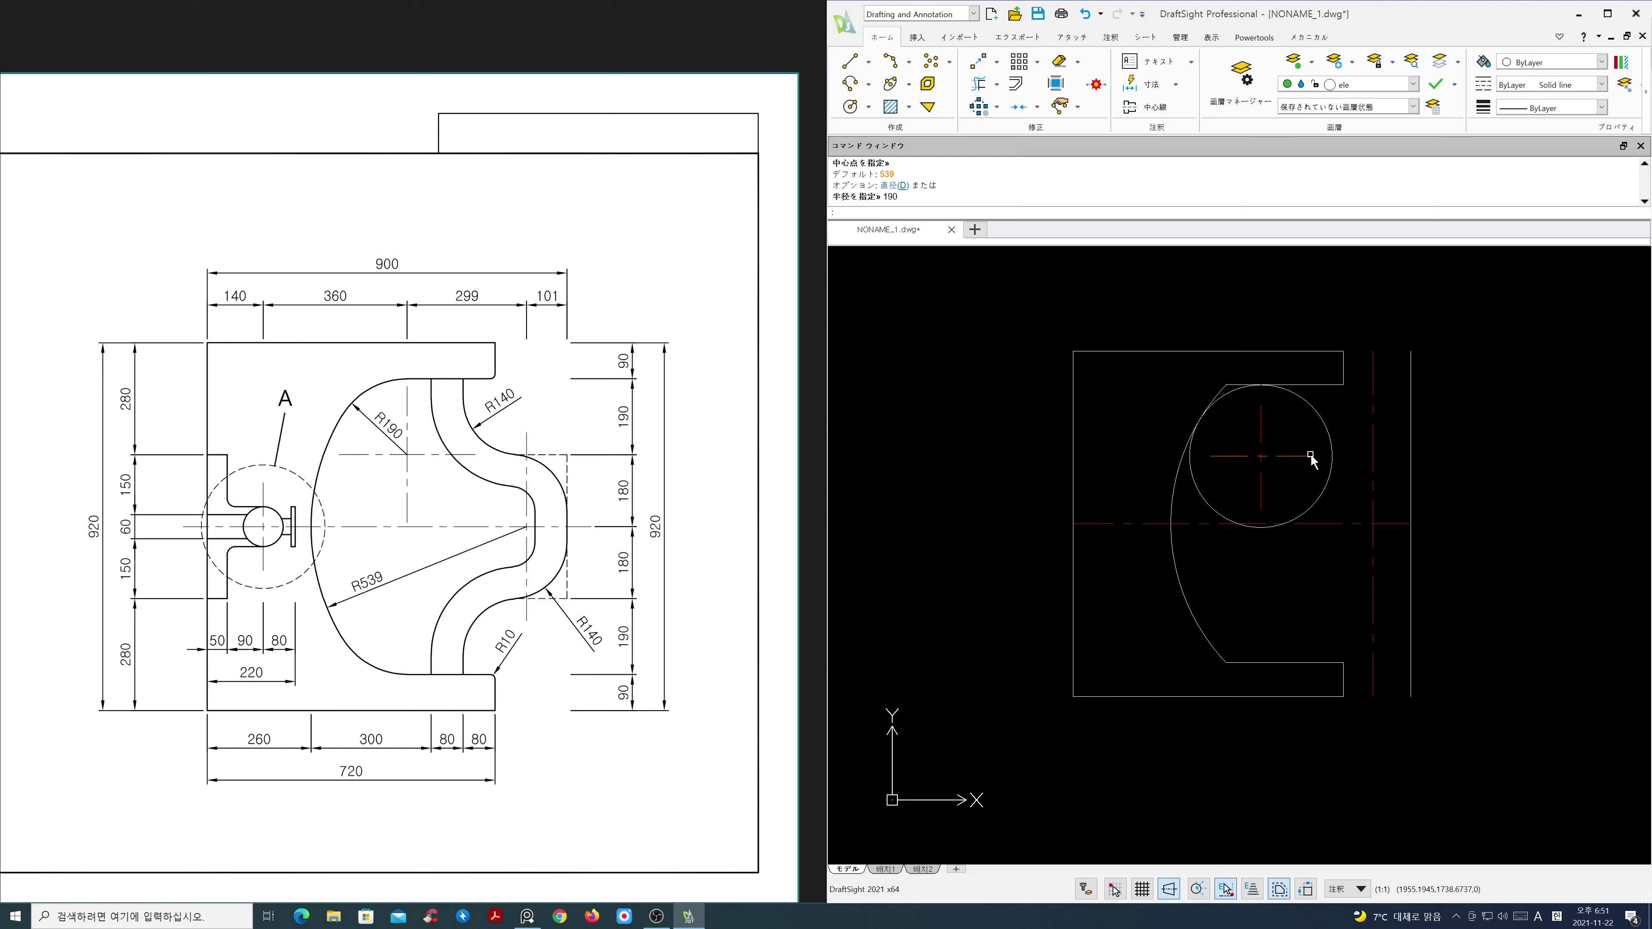
Step: Try to corner-trim the R190 circle with the upper arm's inner edge and the R539 arc
click(980, 85)
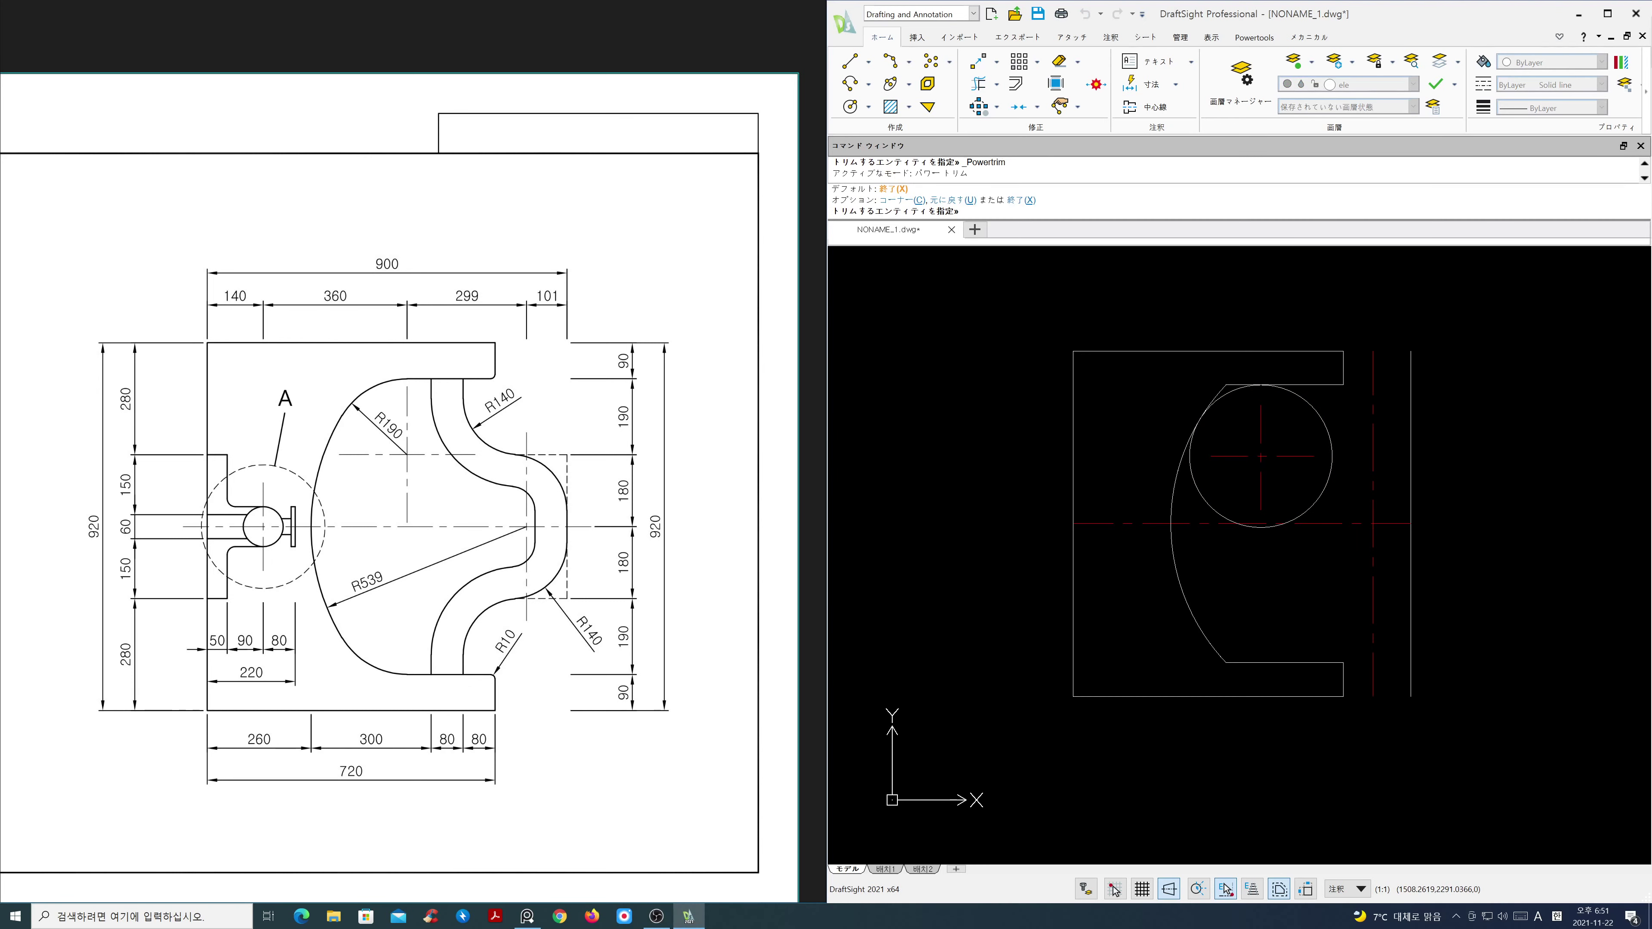
text(c)
key(Return)
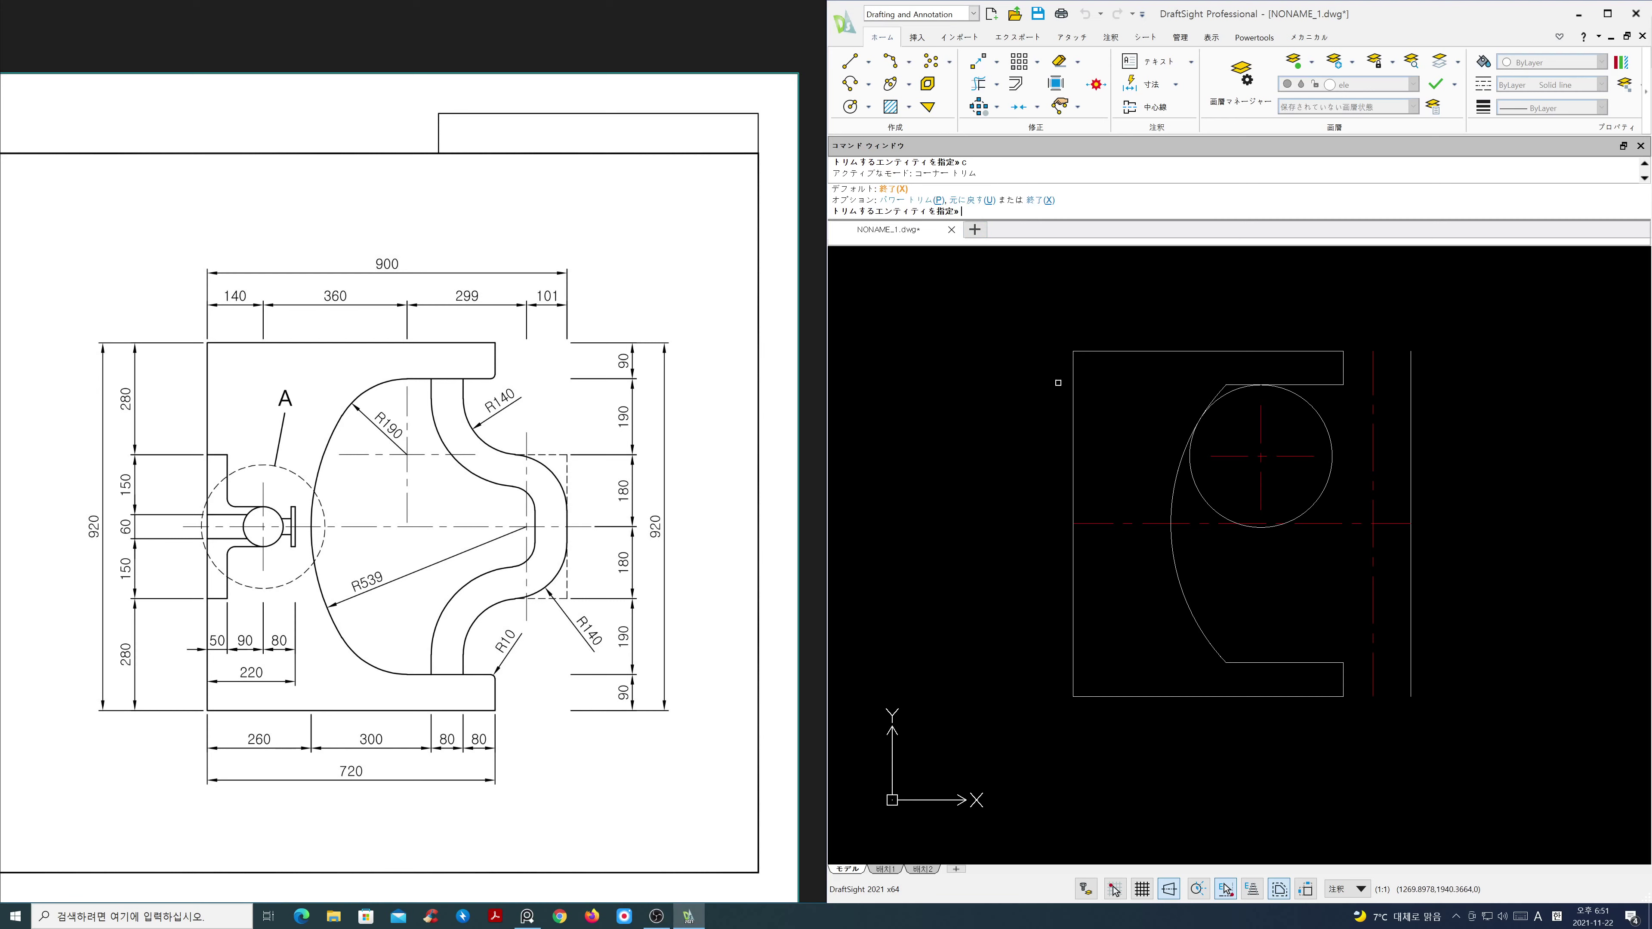
scroll(1236, 410, up, 4)
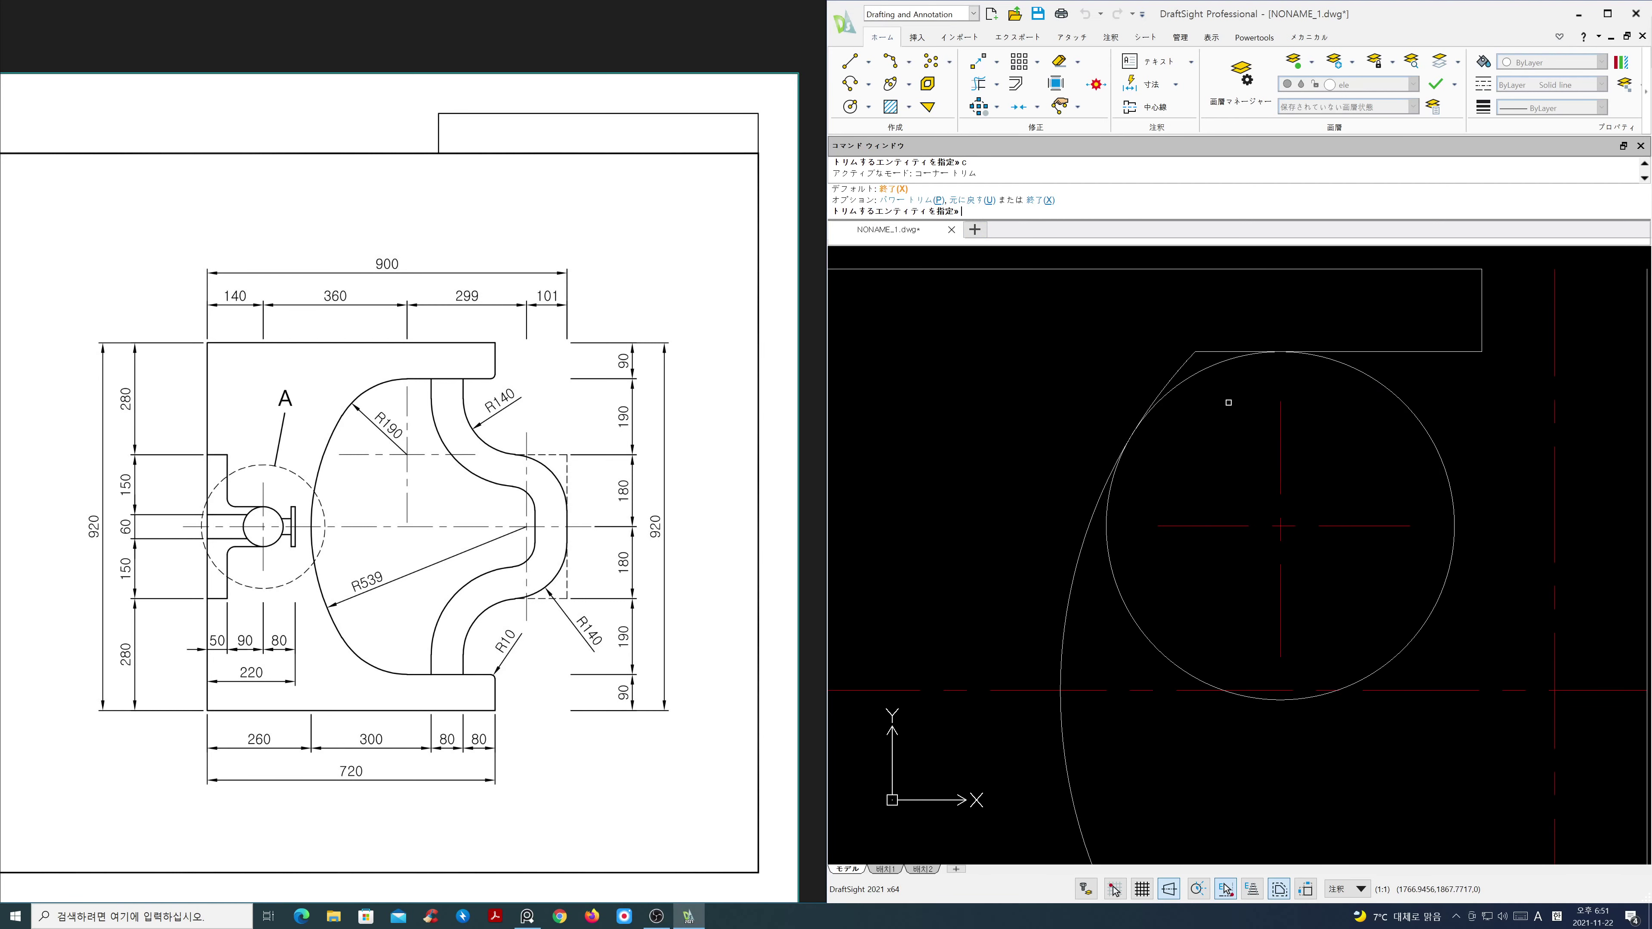
click(1226, 366)
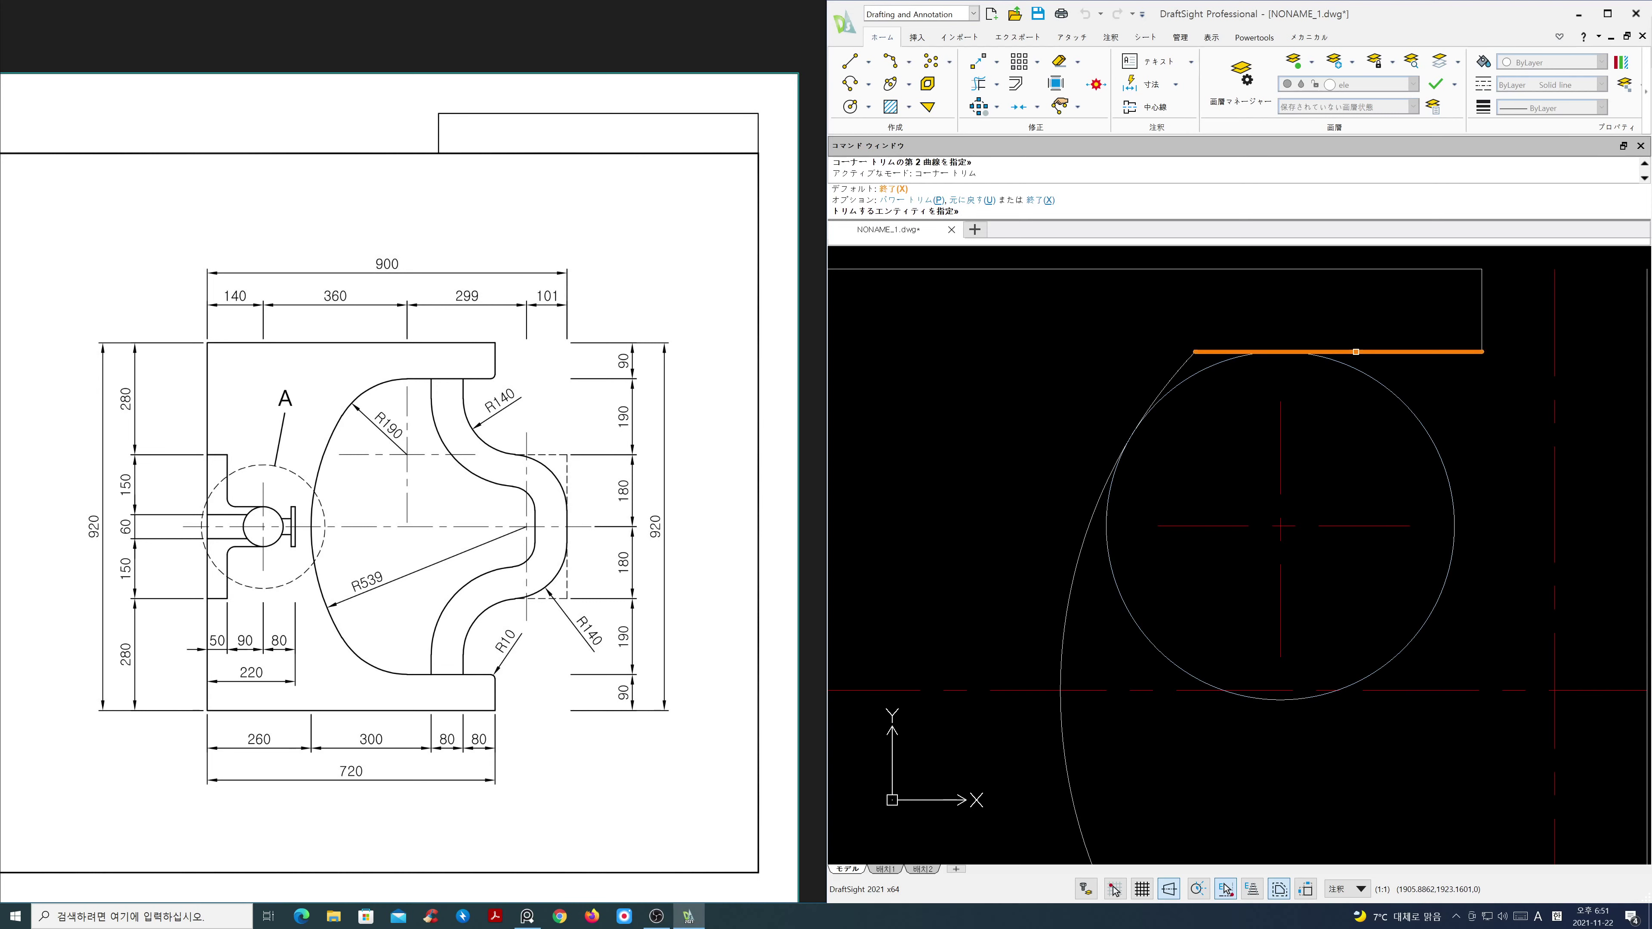
click(1346, 353)
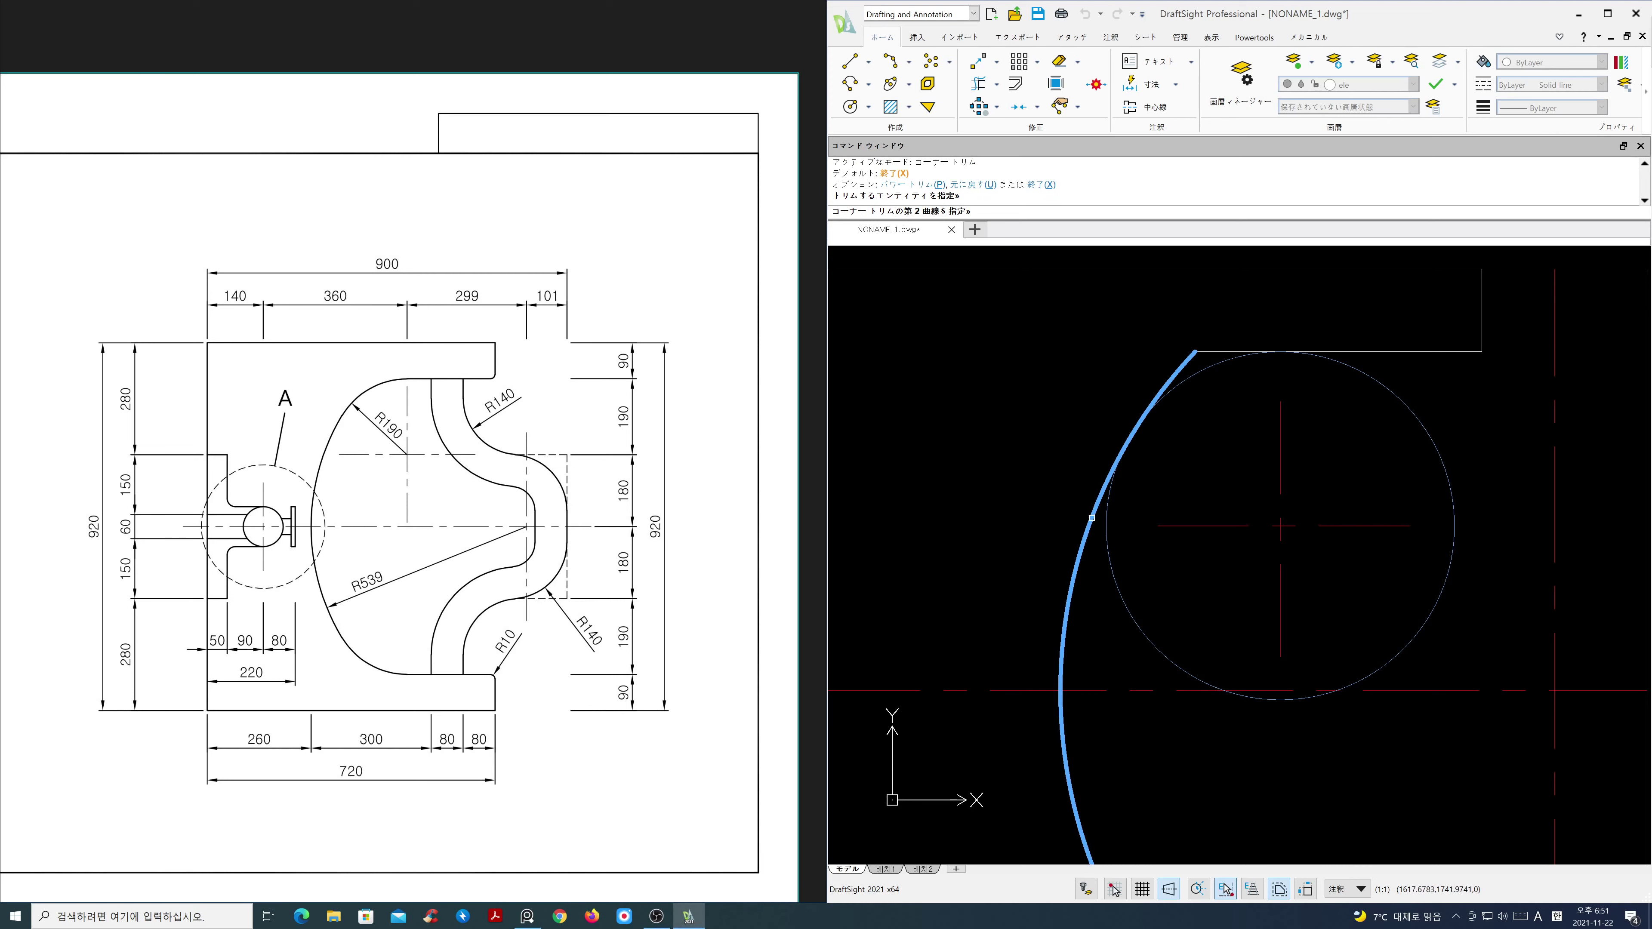
click(1093, 518)
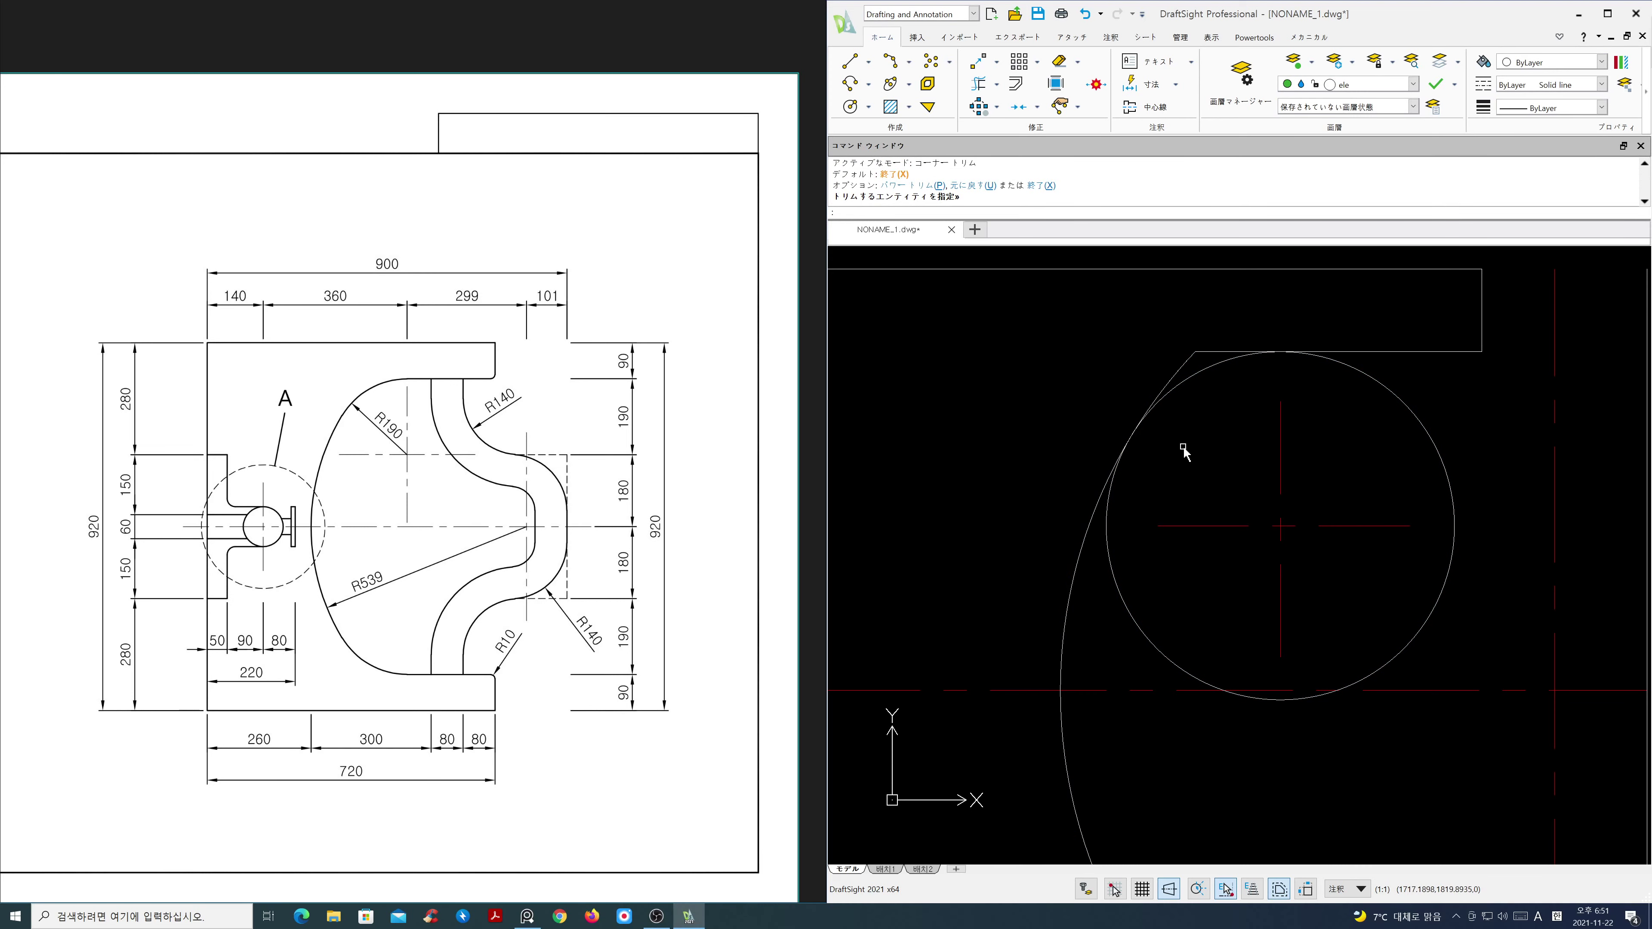
Step: Trim the upper arm's inner edge, the R539 arc and the R190 circle to leave one continuous rounded upper curve
text(tr)
key(Return)
click(1247, 423)
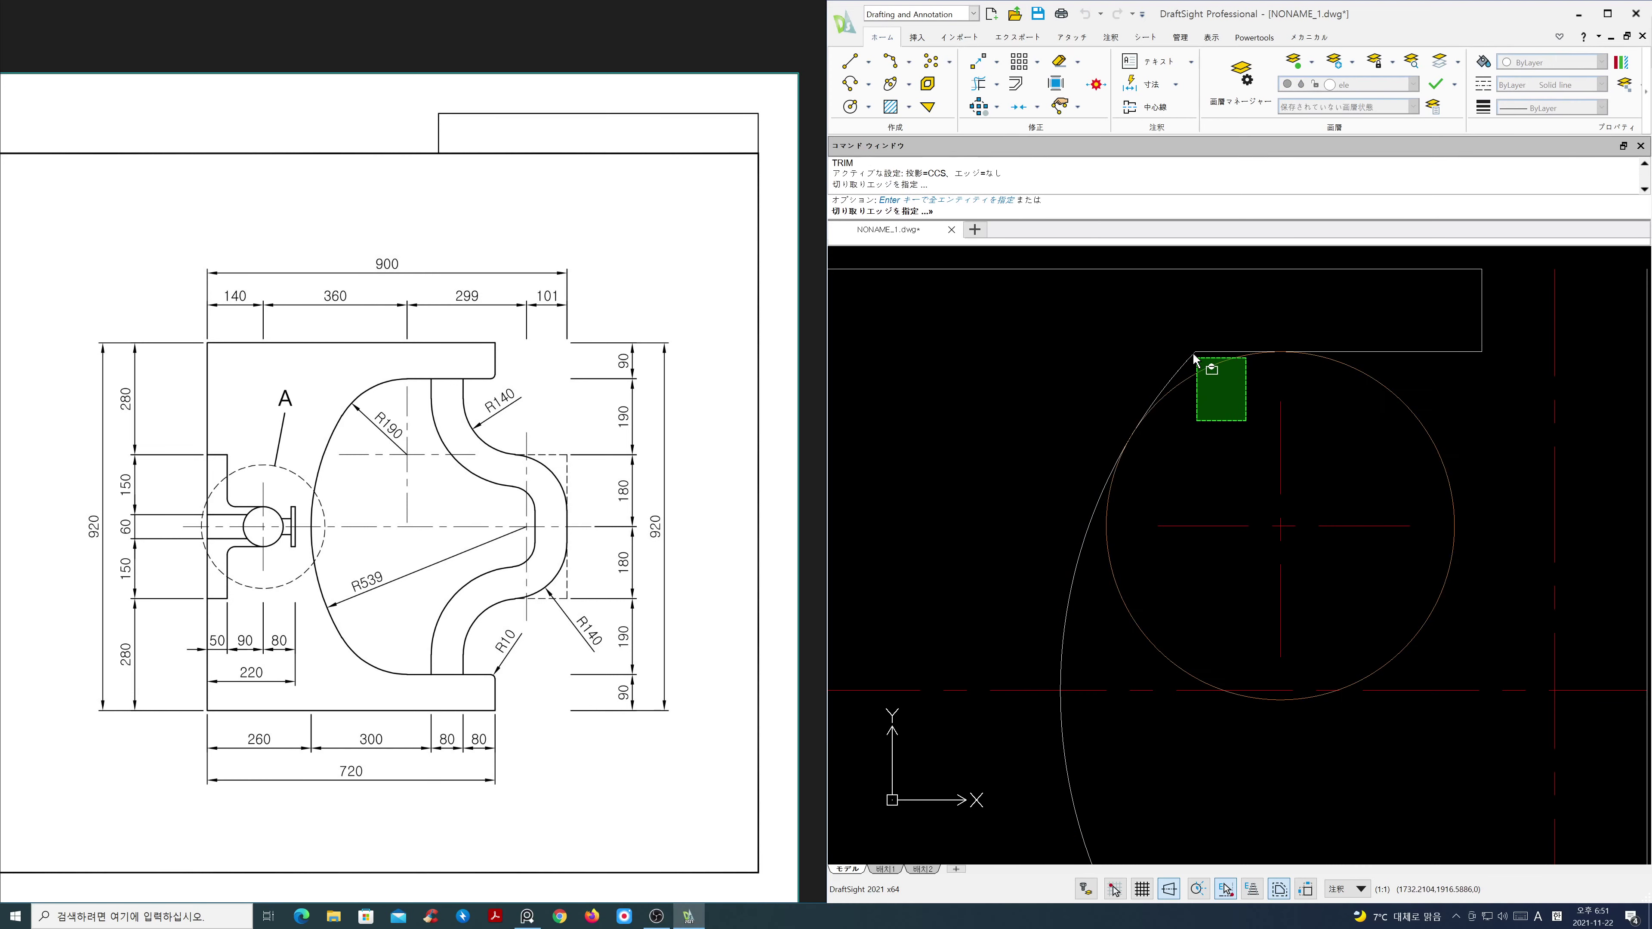
click(1166, 323)
key(Return)
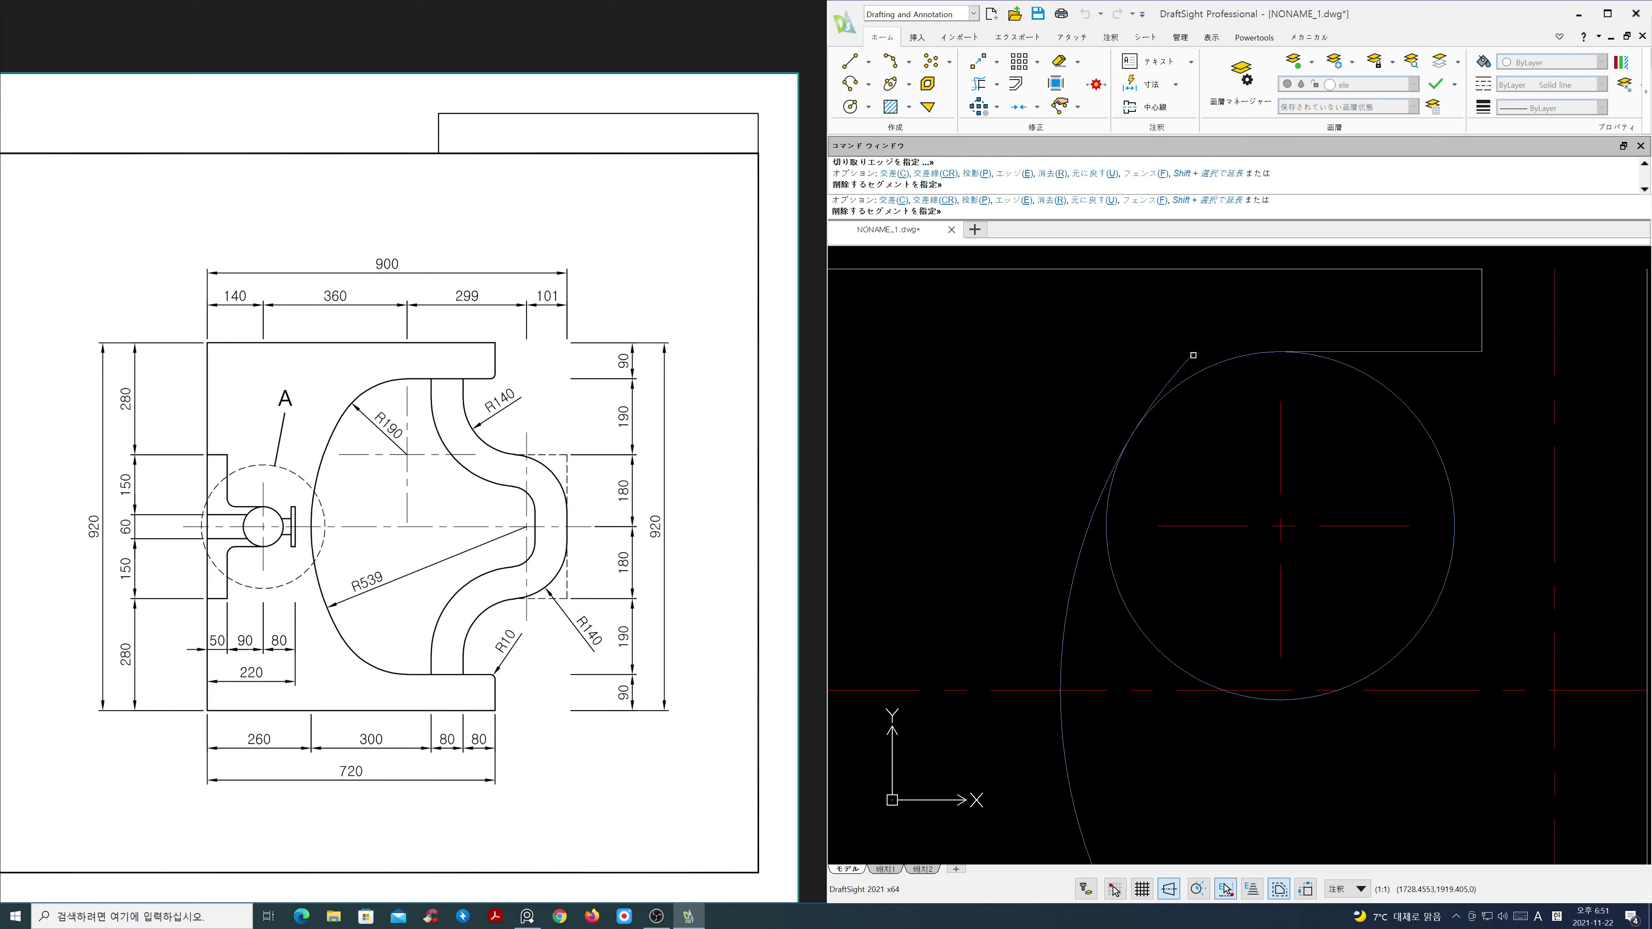
click(1192, 355)
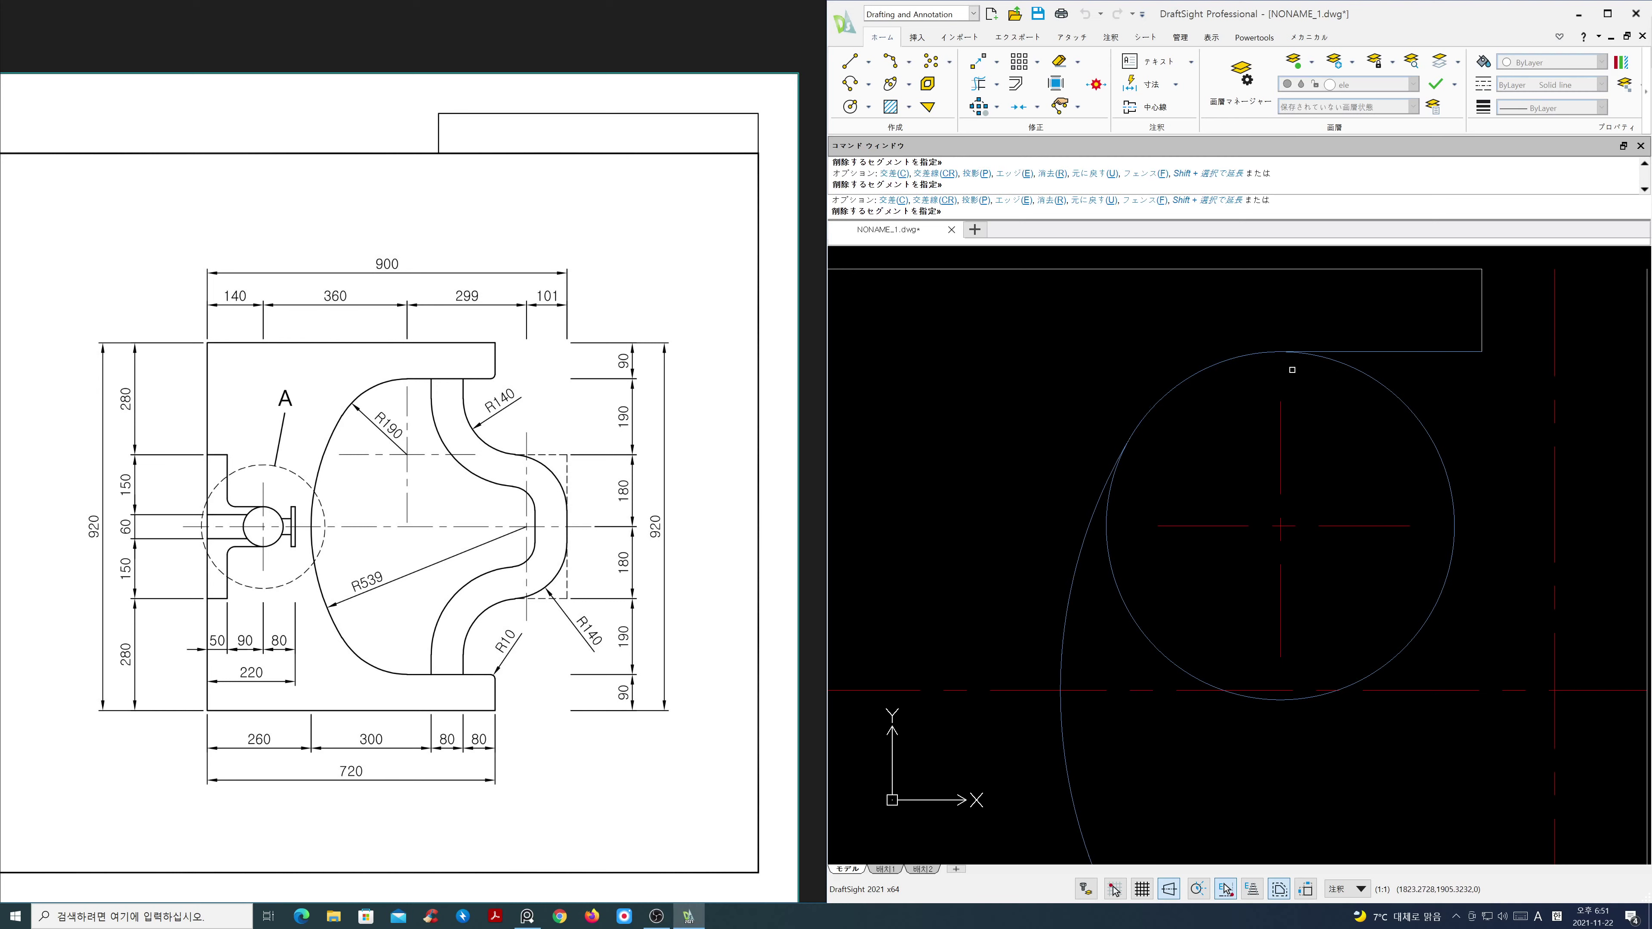
click(1360, 376)
key(Return)
Step: Compare the redrawn outline with the reference plan, keeping both fully in view
scroll(1239, 472, down, 3)
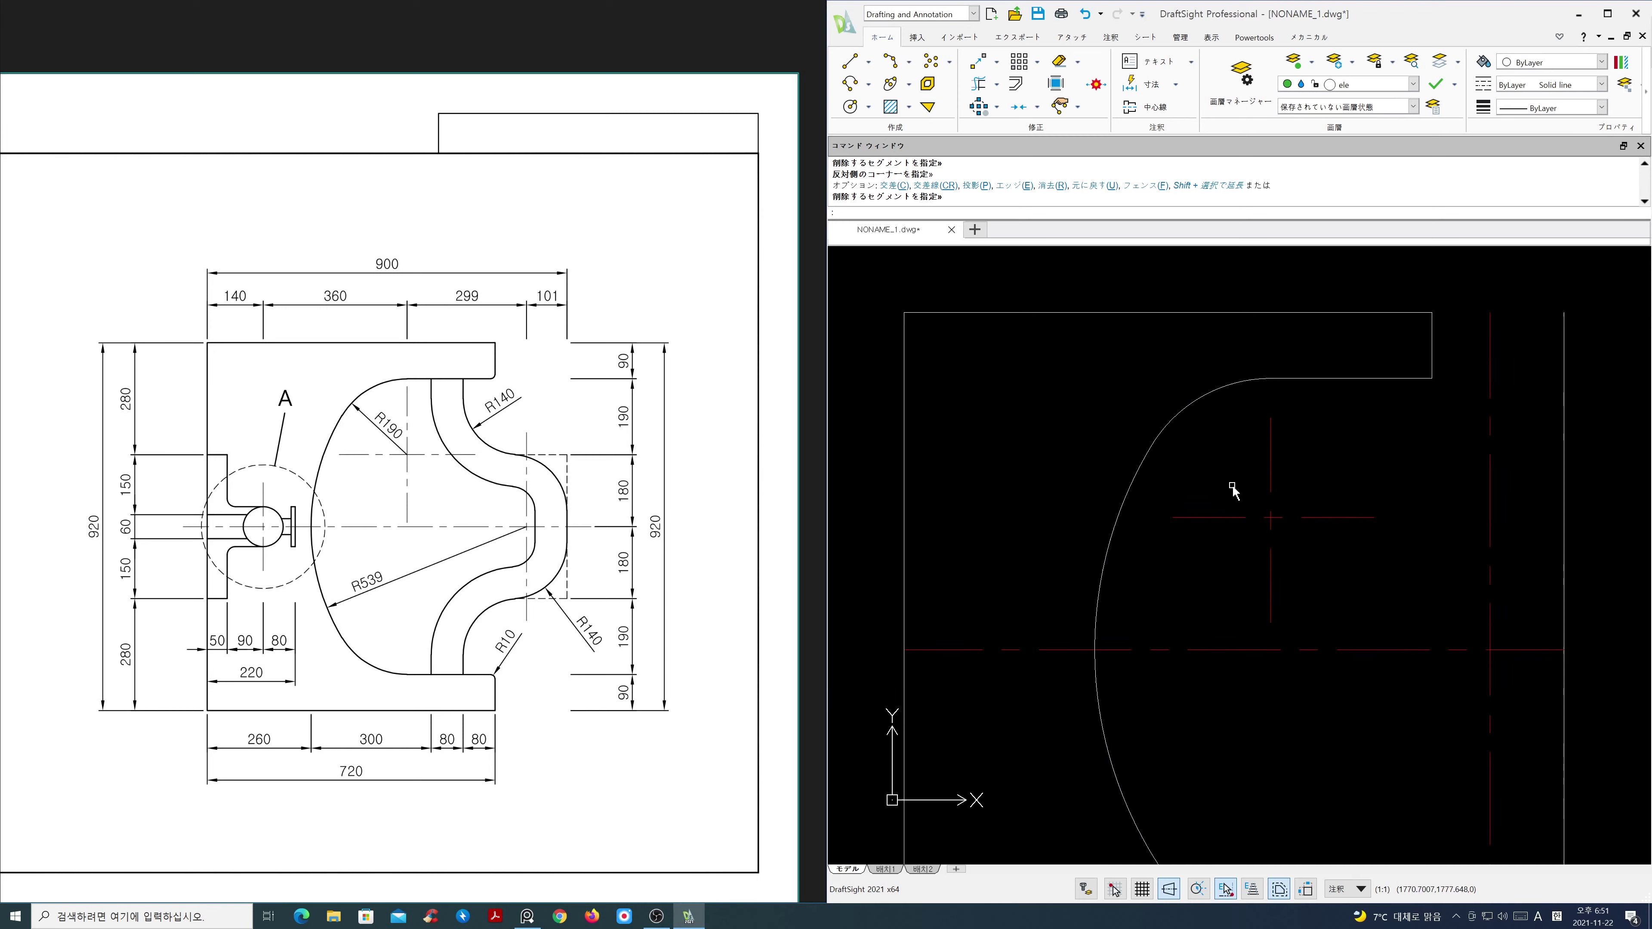
scroll(1260, 537, down, 2)
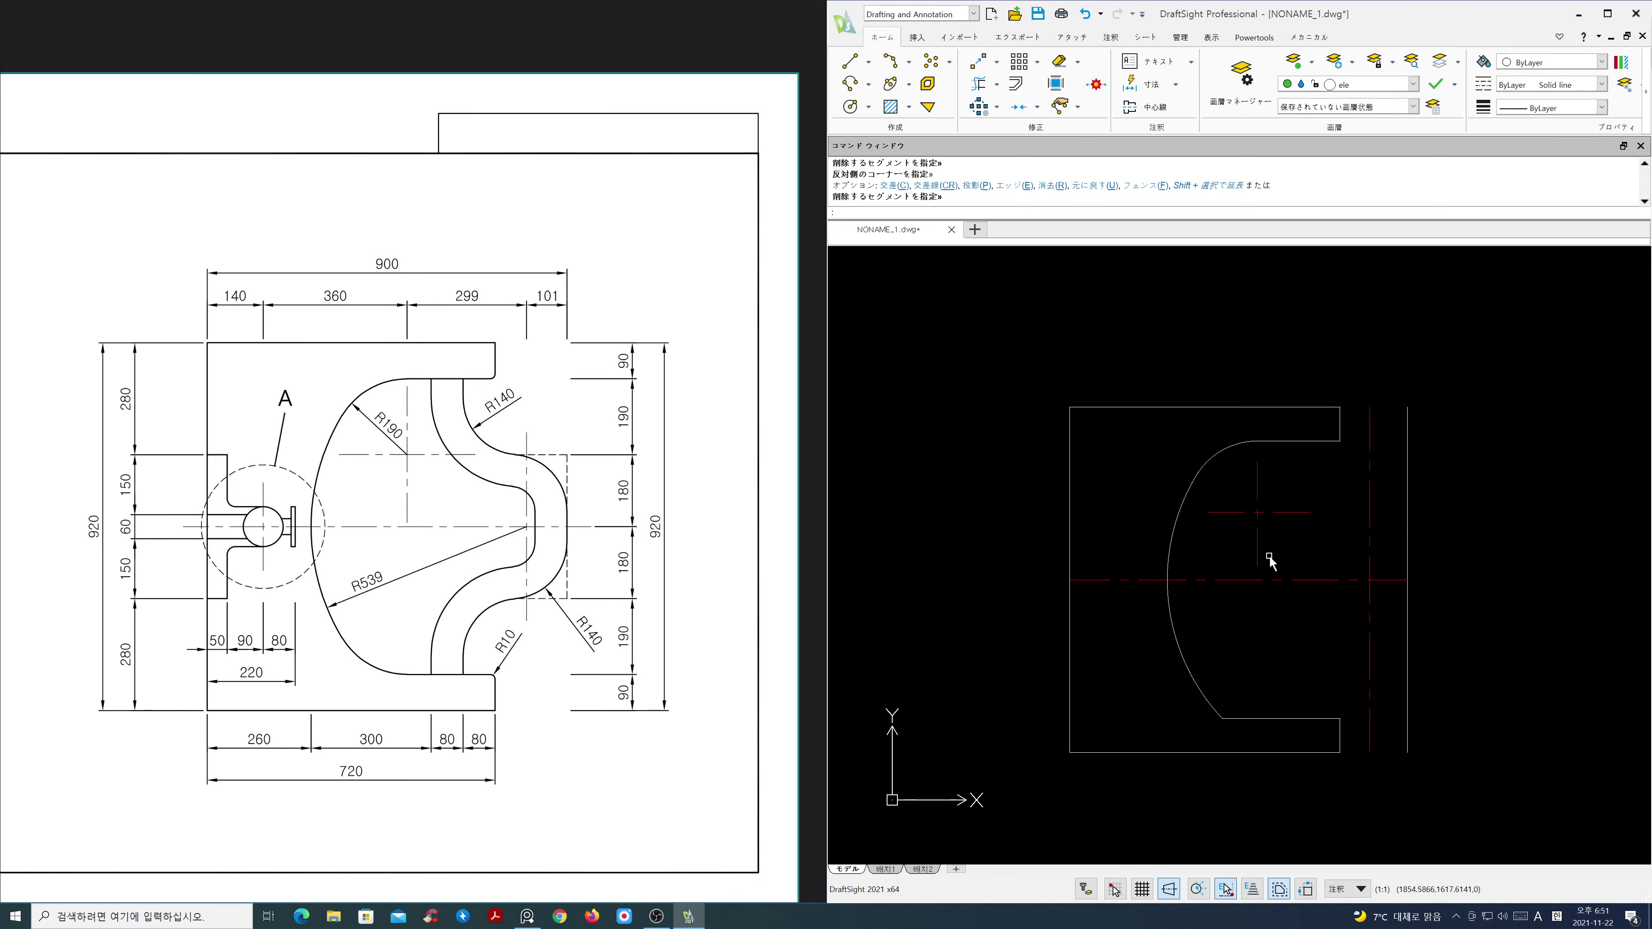
middle_drag(588, 529, 593, 557)
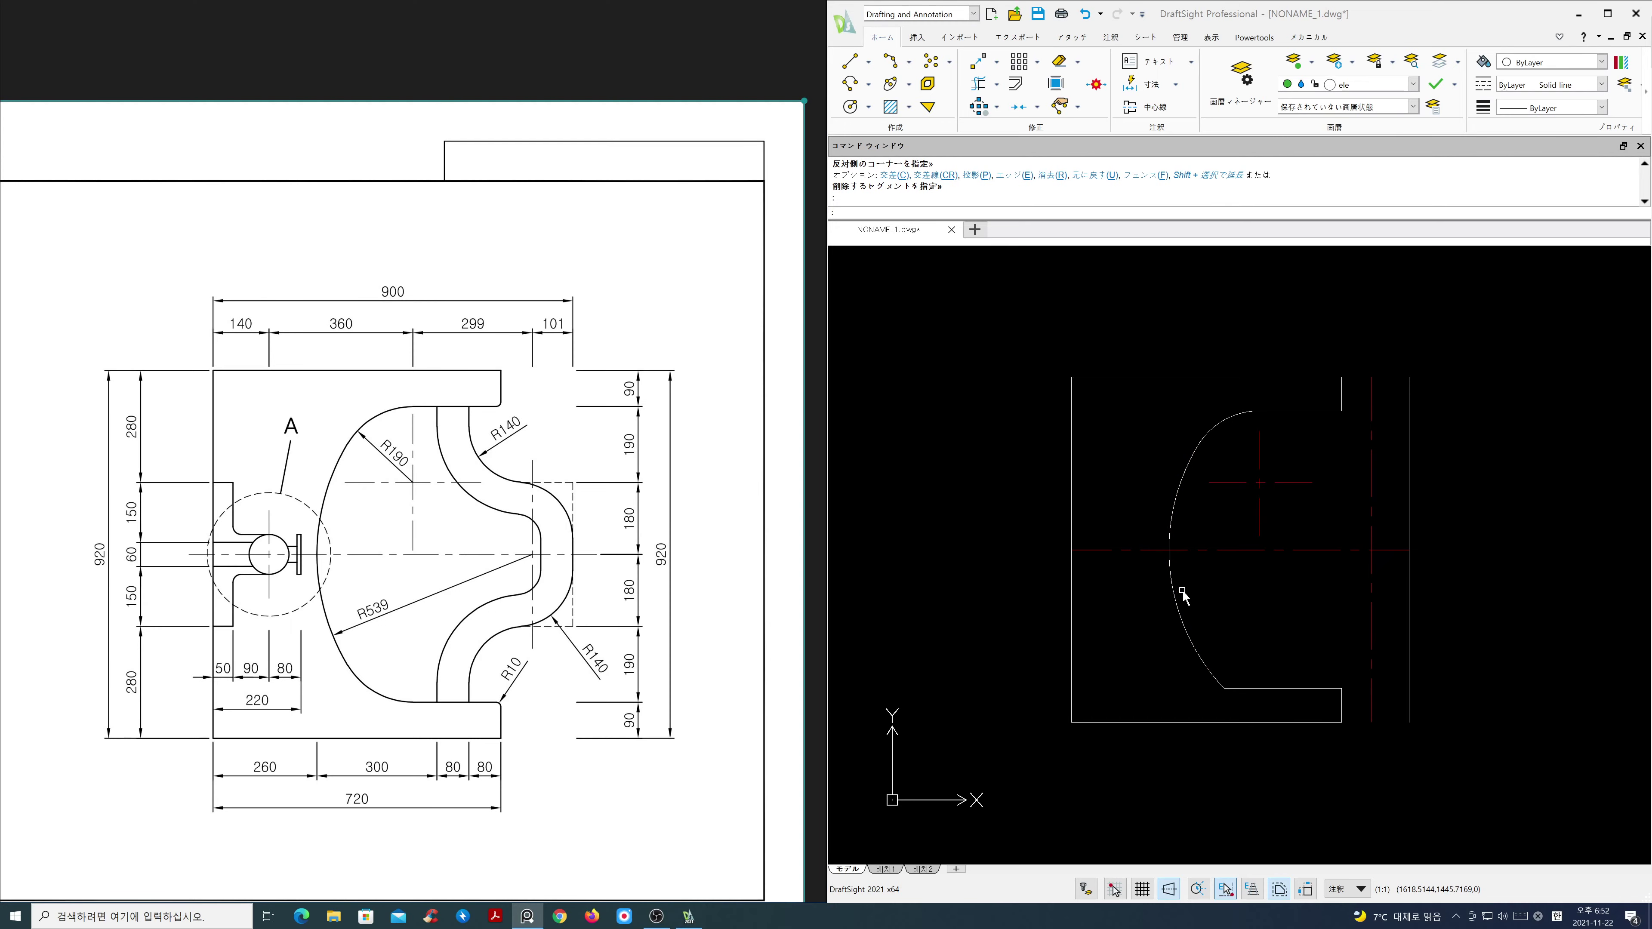
key(space)
scroll(583, 447, up, 3)
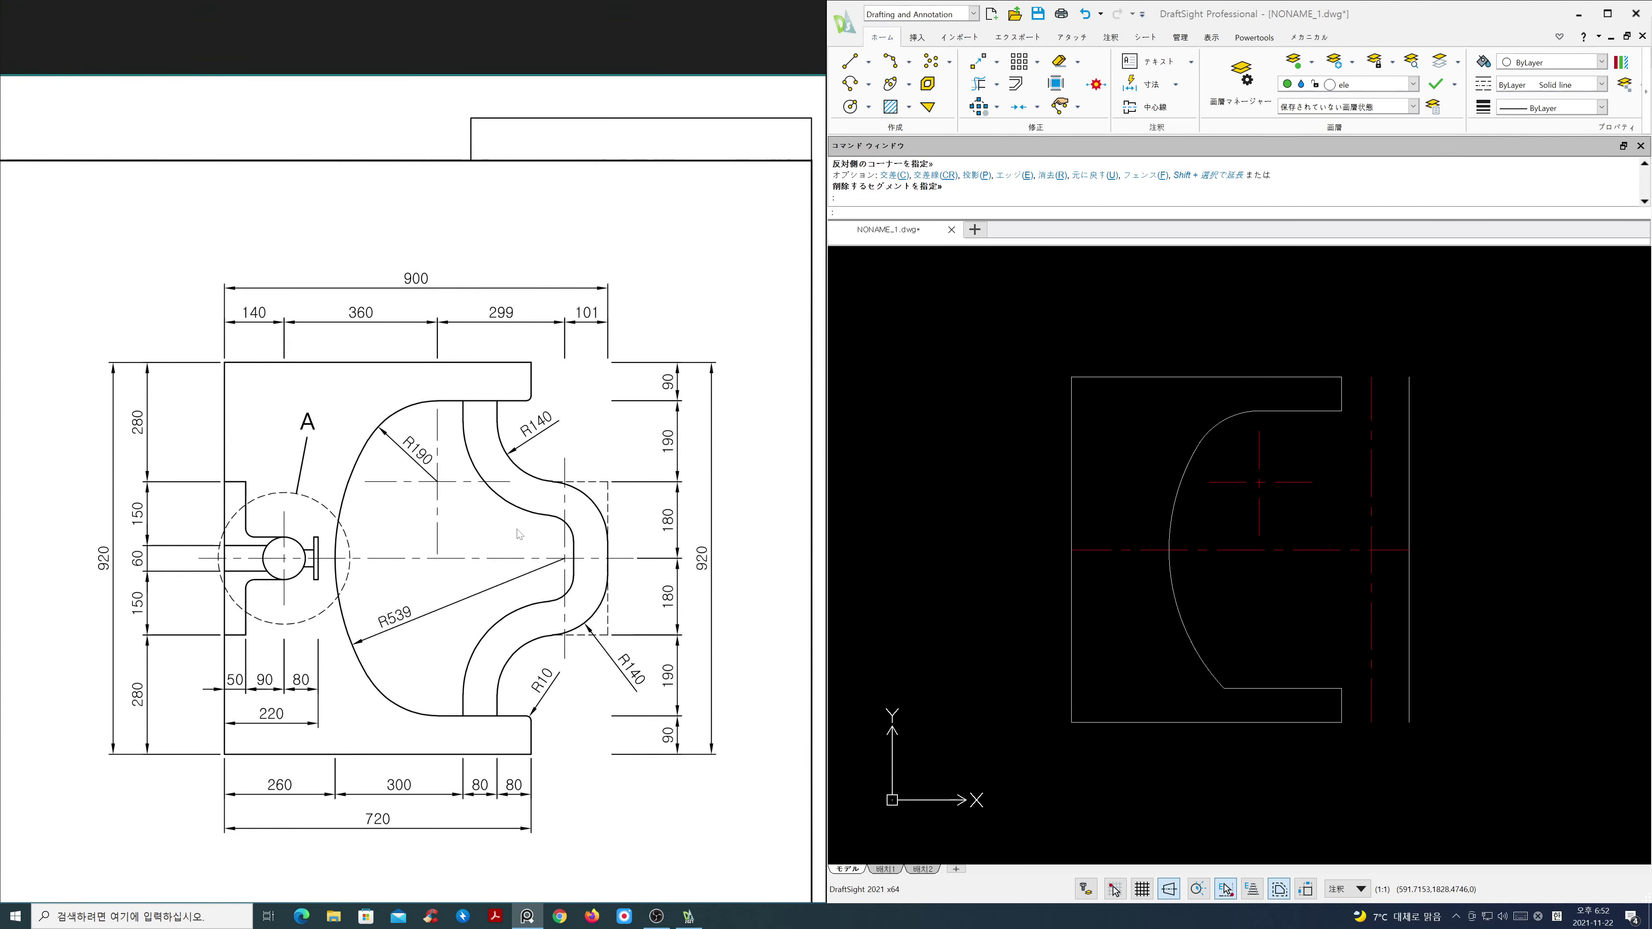
scroll(575, 558, down, 2)
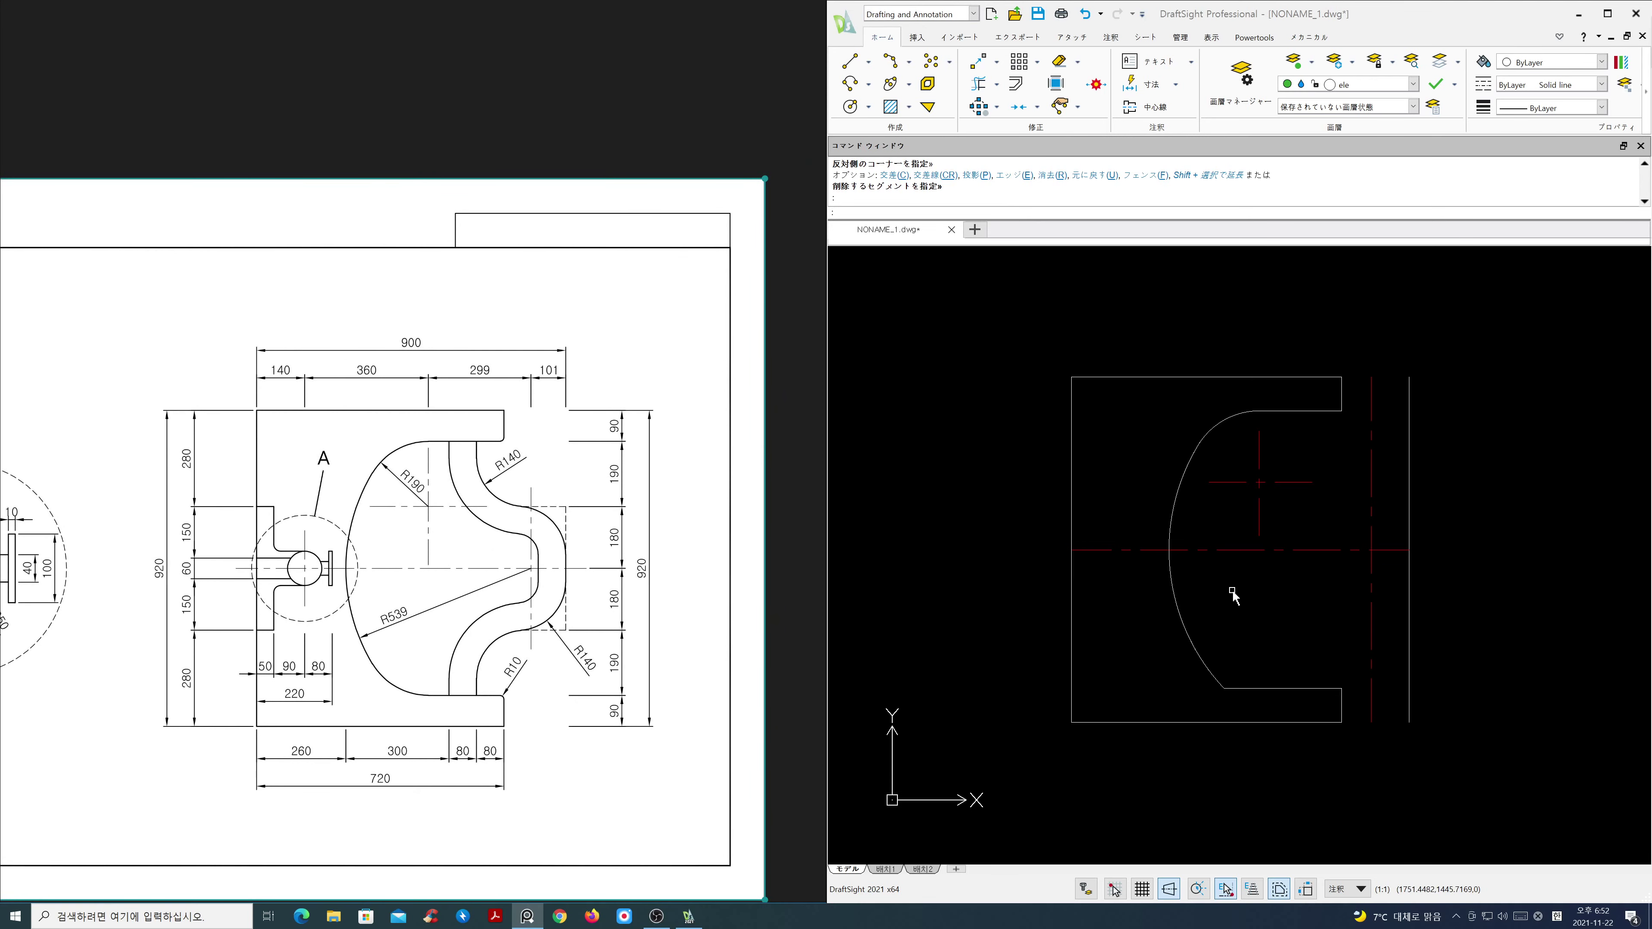
scroll(467, 548, up, 1)
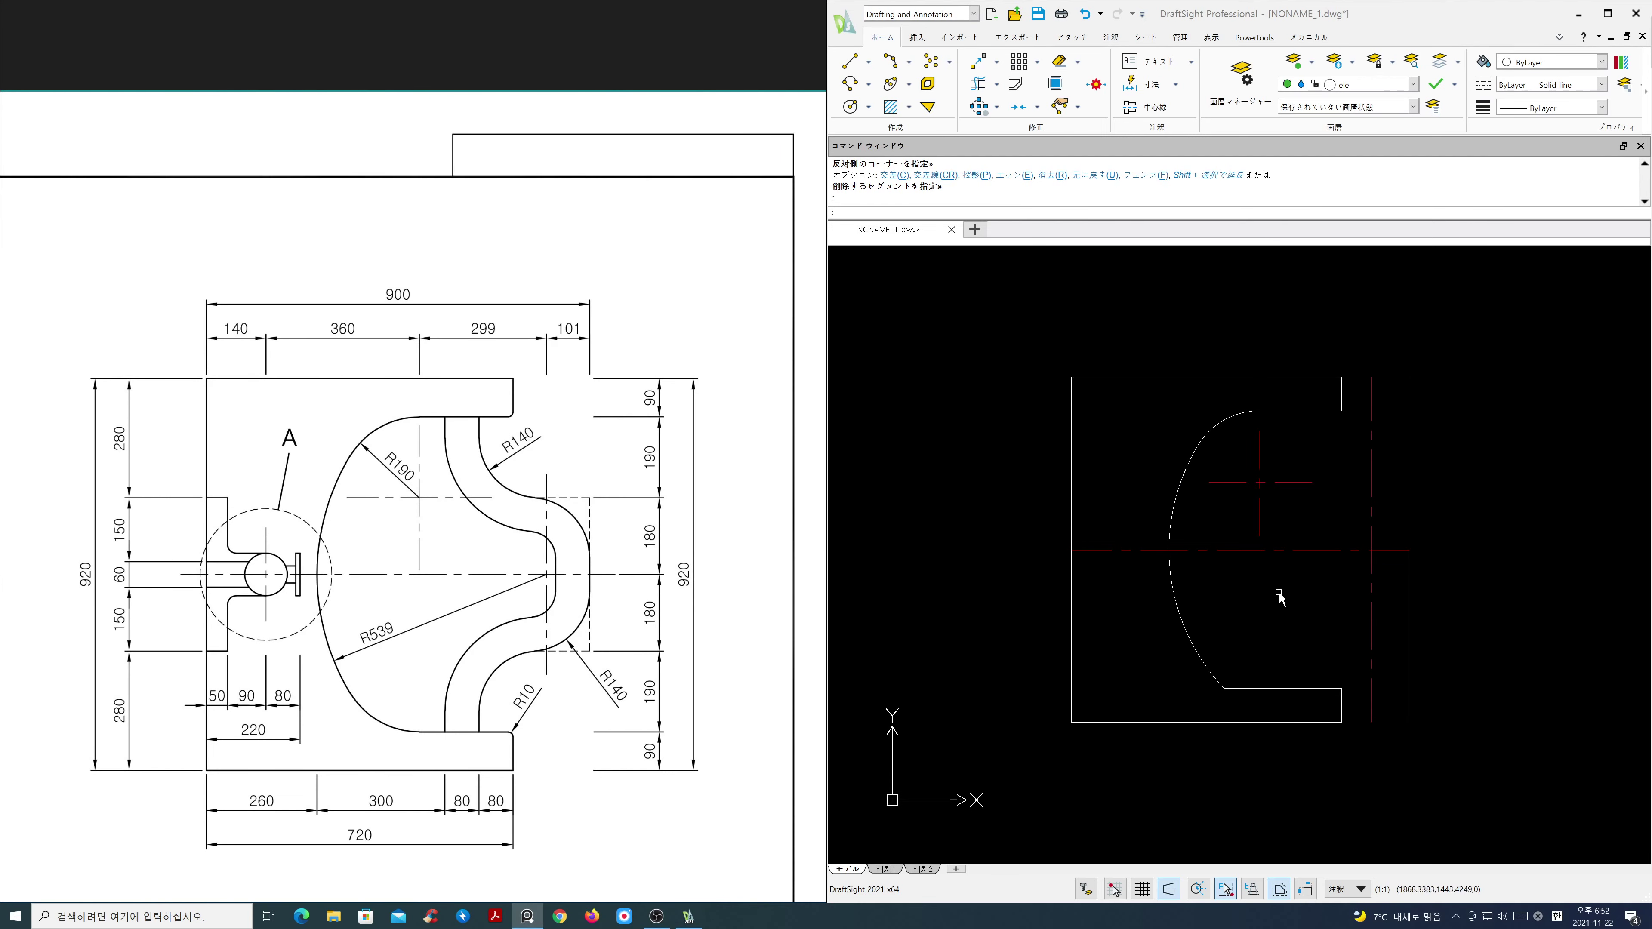
middle_drag(1276, 588, 1287, 598)
text(z)
key(Return)
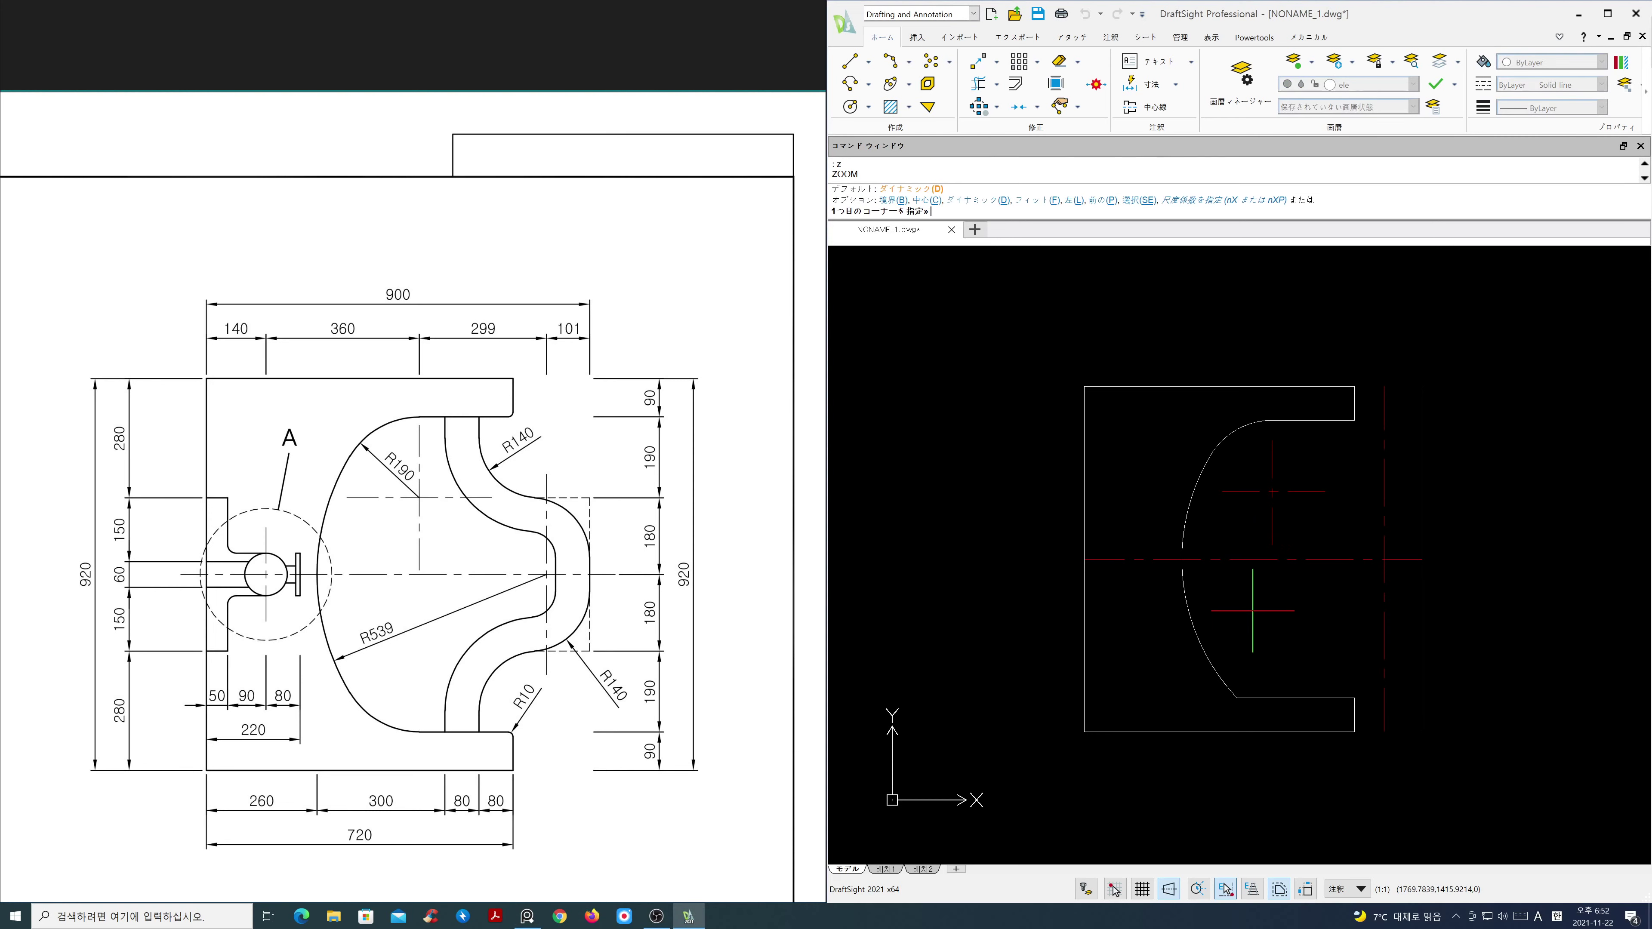
key(Return)
drag(1252, 608, 1256, 592)
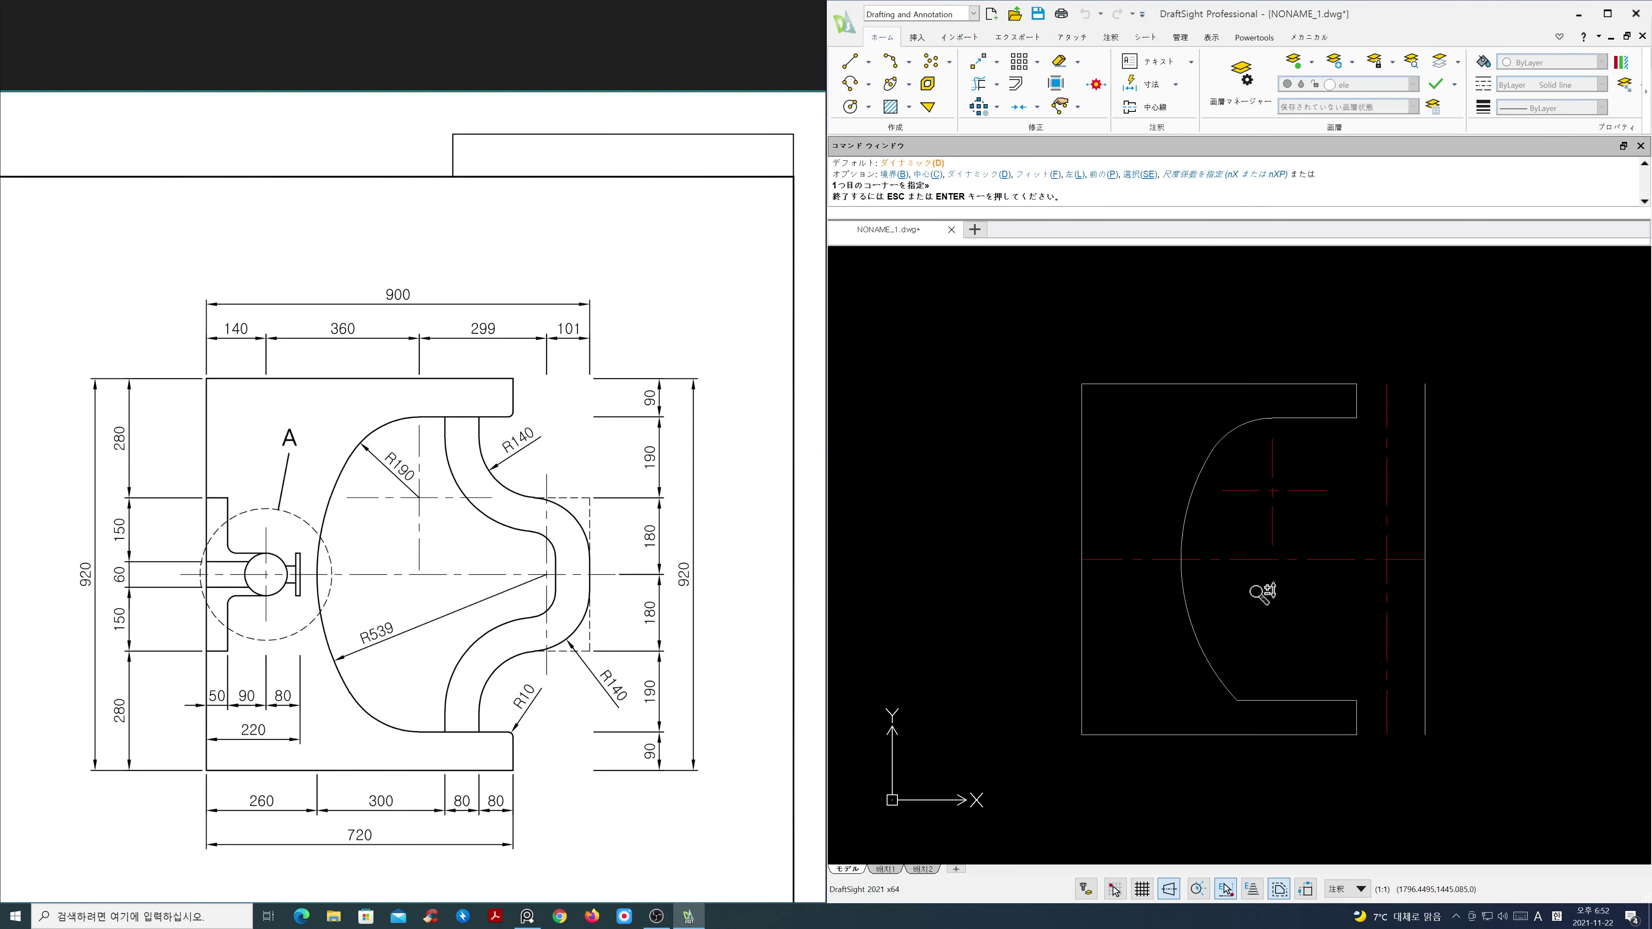
right_click(1266, 567)
click(1298, 579)
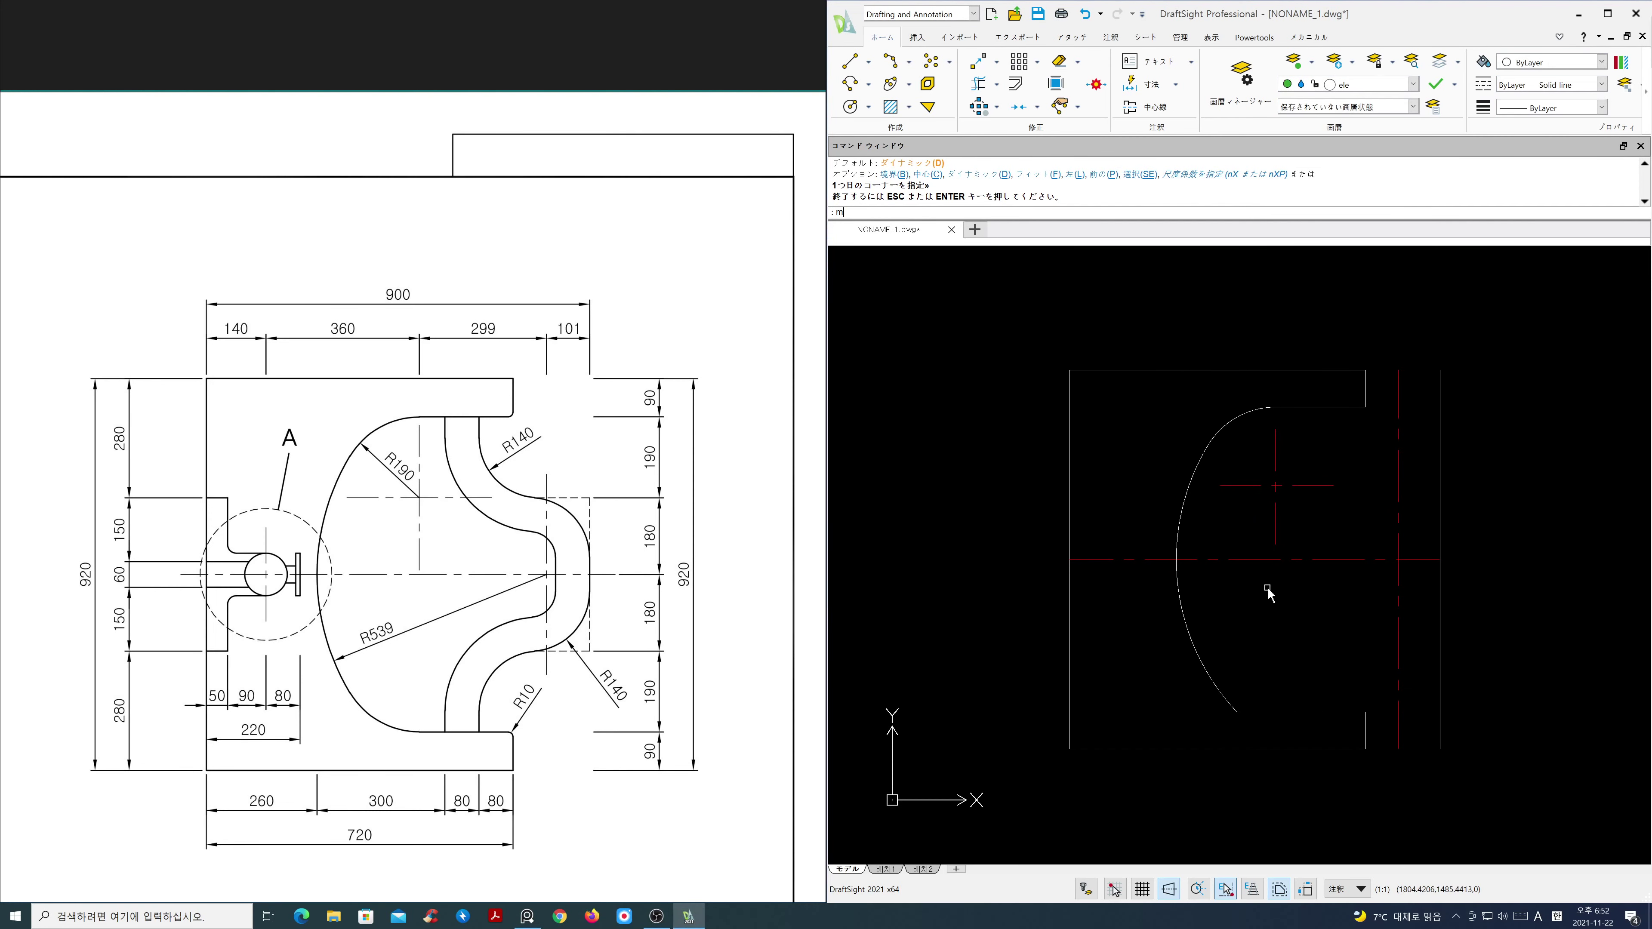
Step: Mirror the upper R190 arc about the horizontal centreline onto the lower half
text(MI)
key(Return)
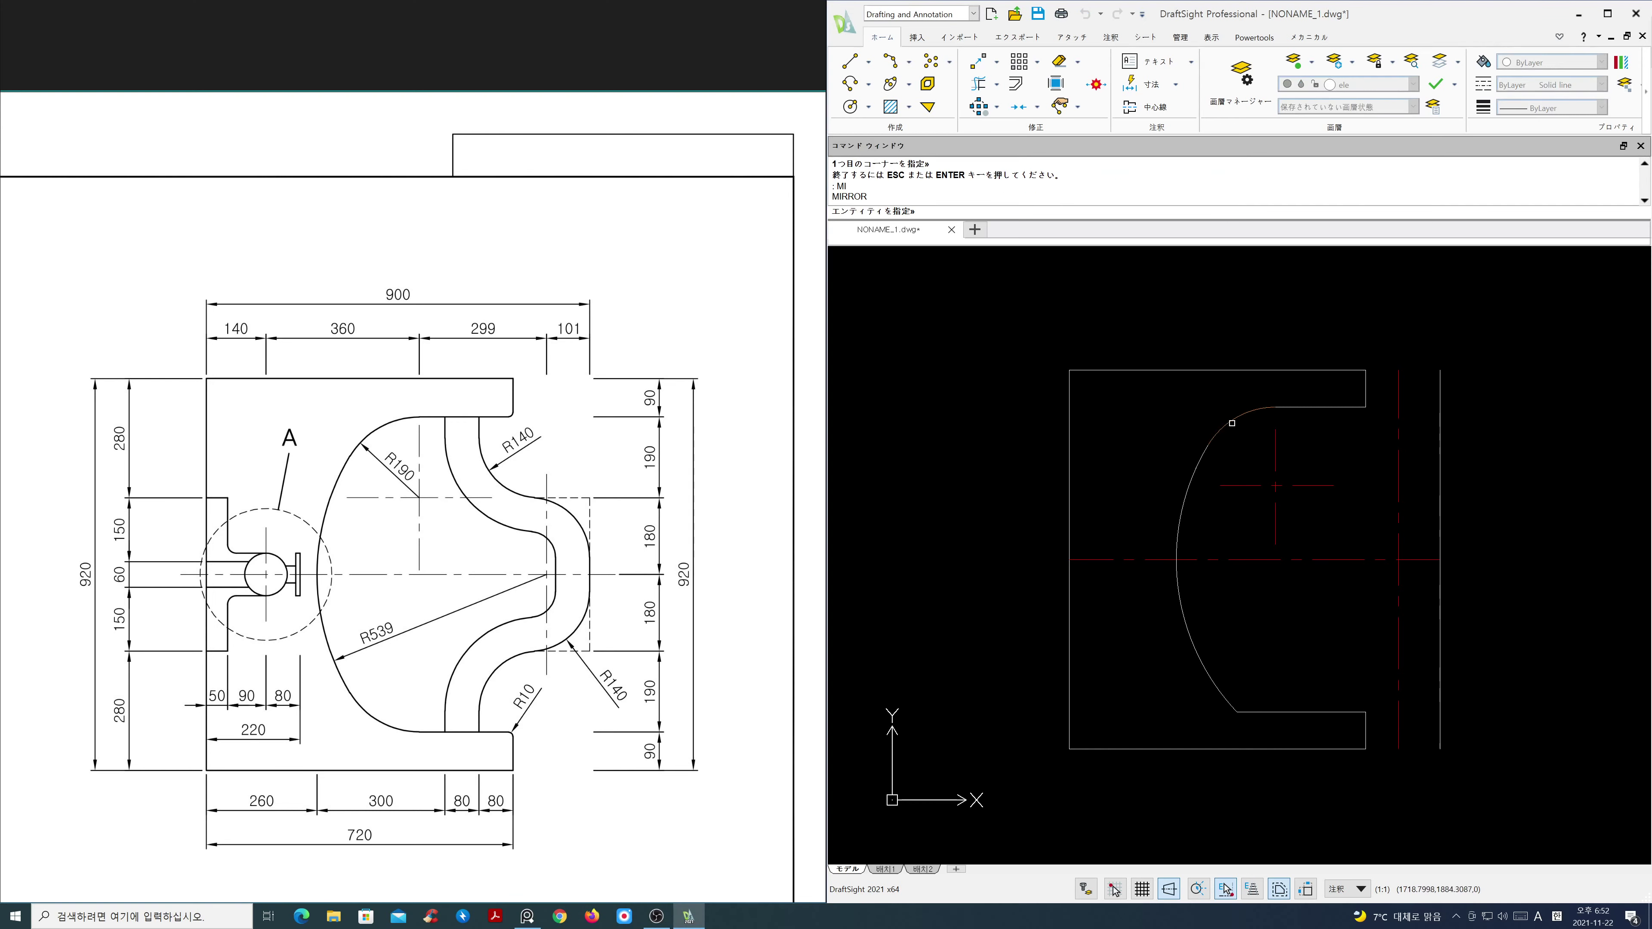
click(1231, 428)
key(Return)
click(1439, 560)
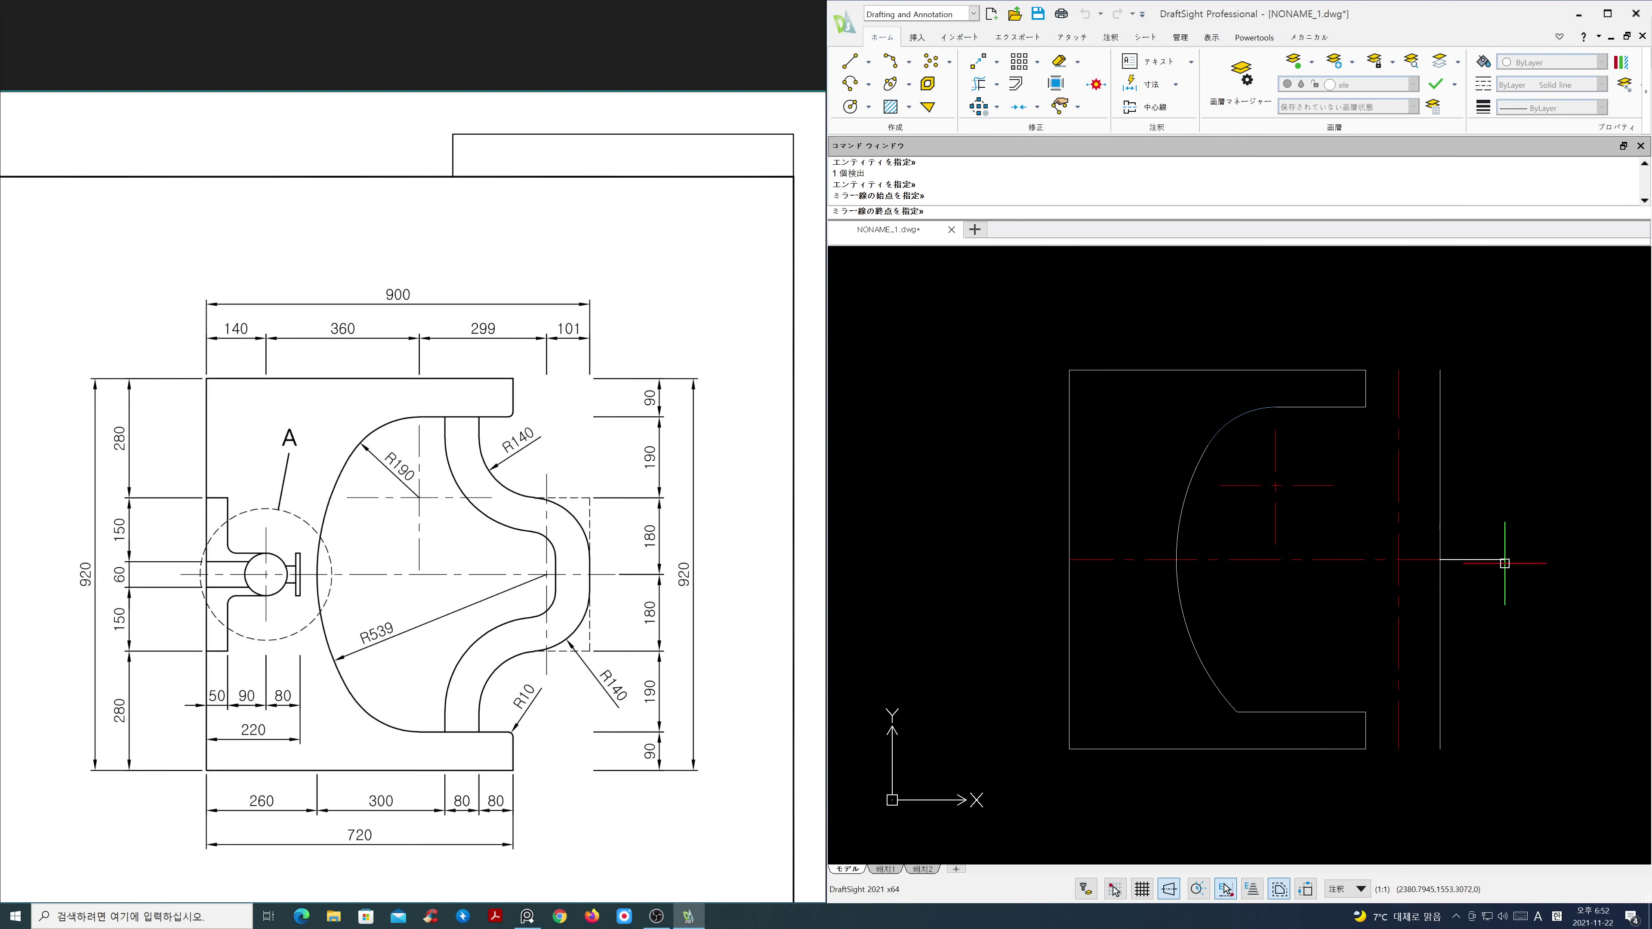
click(1513, 560)
key(Return)
Step: Trim the excess of the lower arm's inner edge and the R539 arc at the mirrored R190 arc
text(TR)
key(Return)
key(Return)
click(1248, 712)
click(1228, 700)
key(Return)
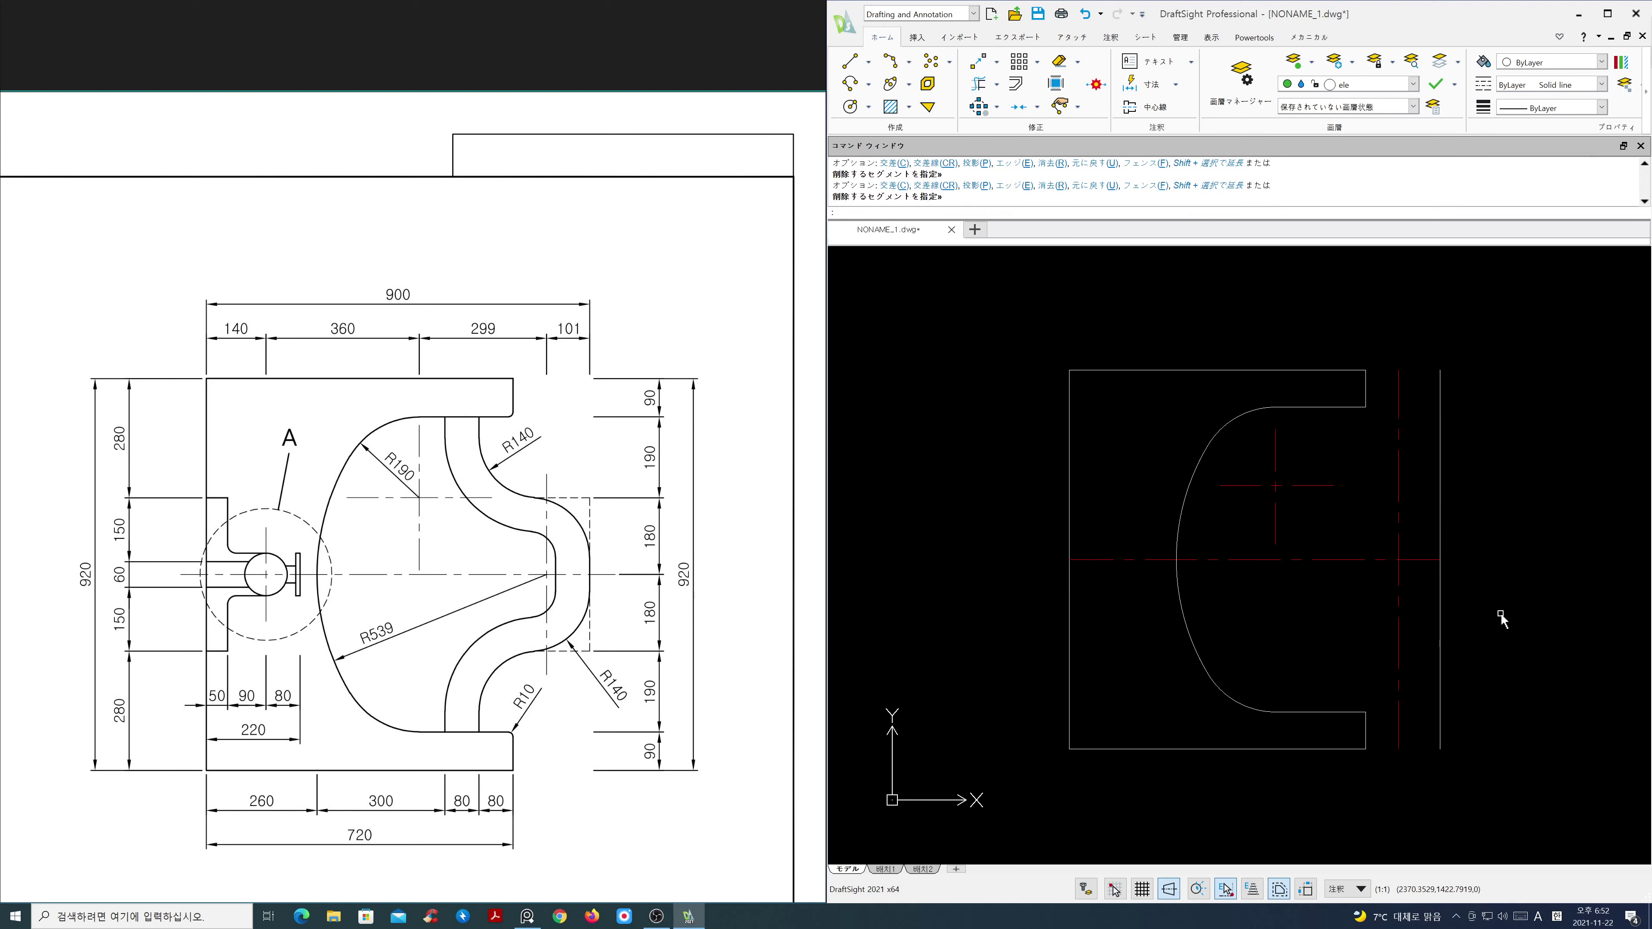
Step: Offset the horizontal centreline upward by 180
text(O)
key(Return)
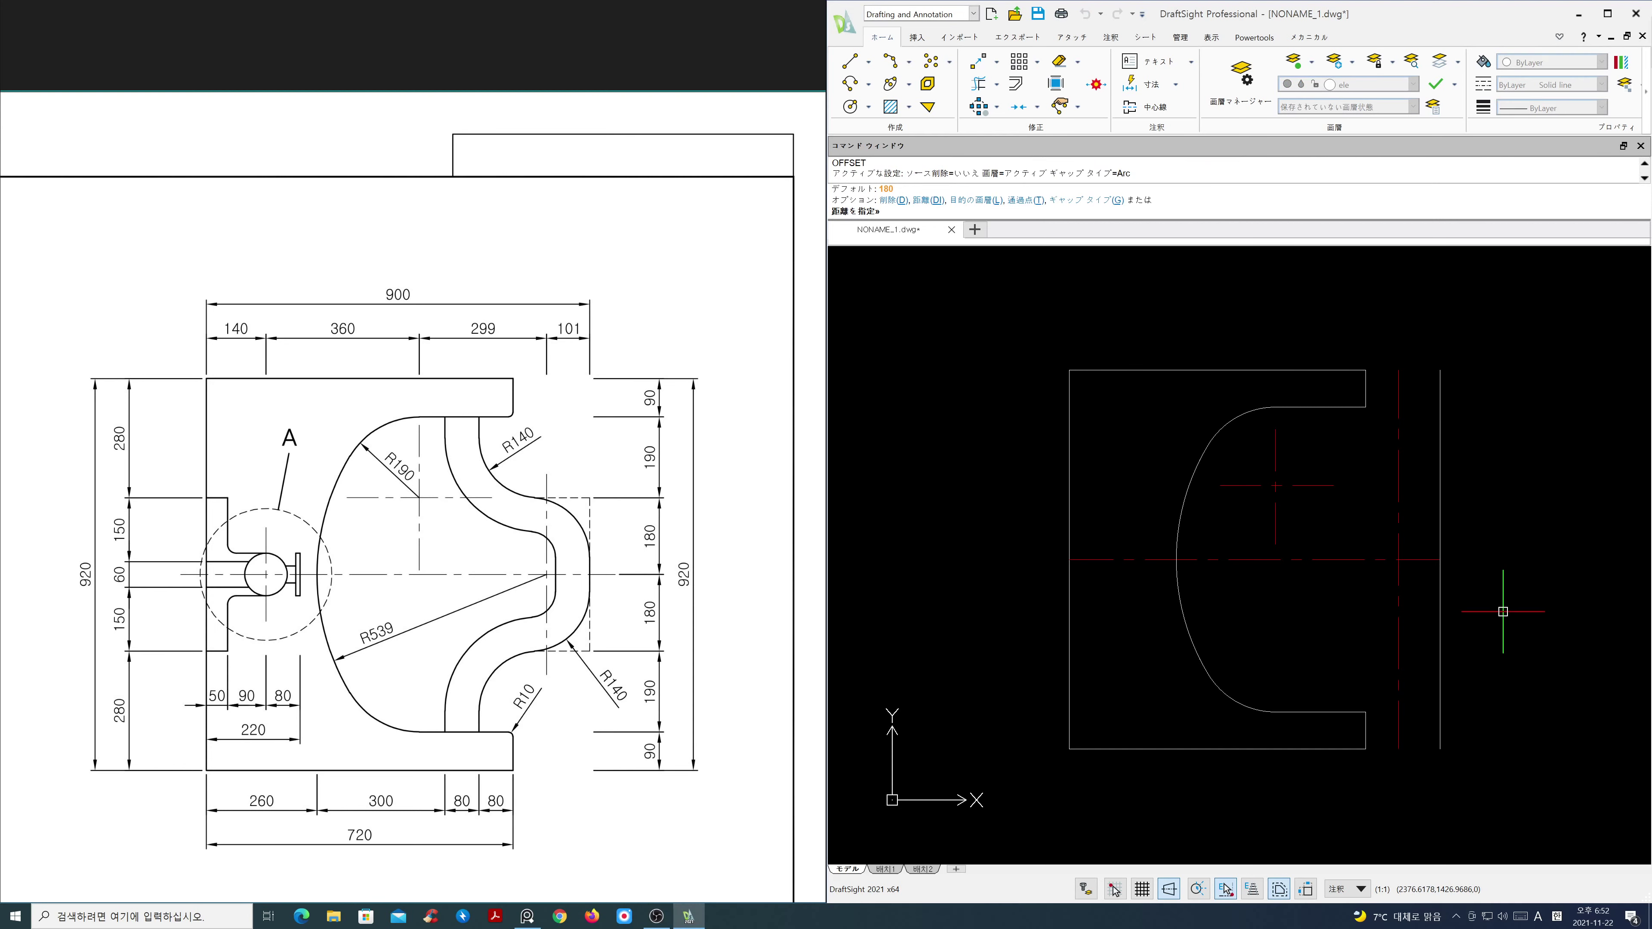
key(Return)
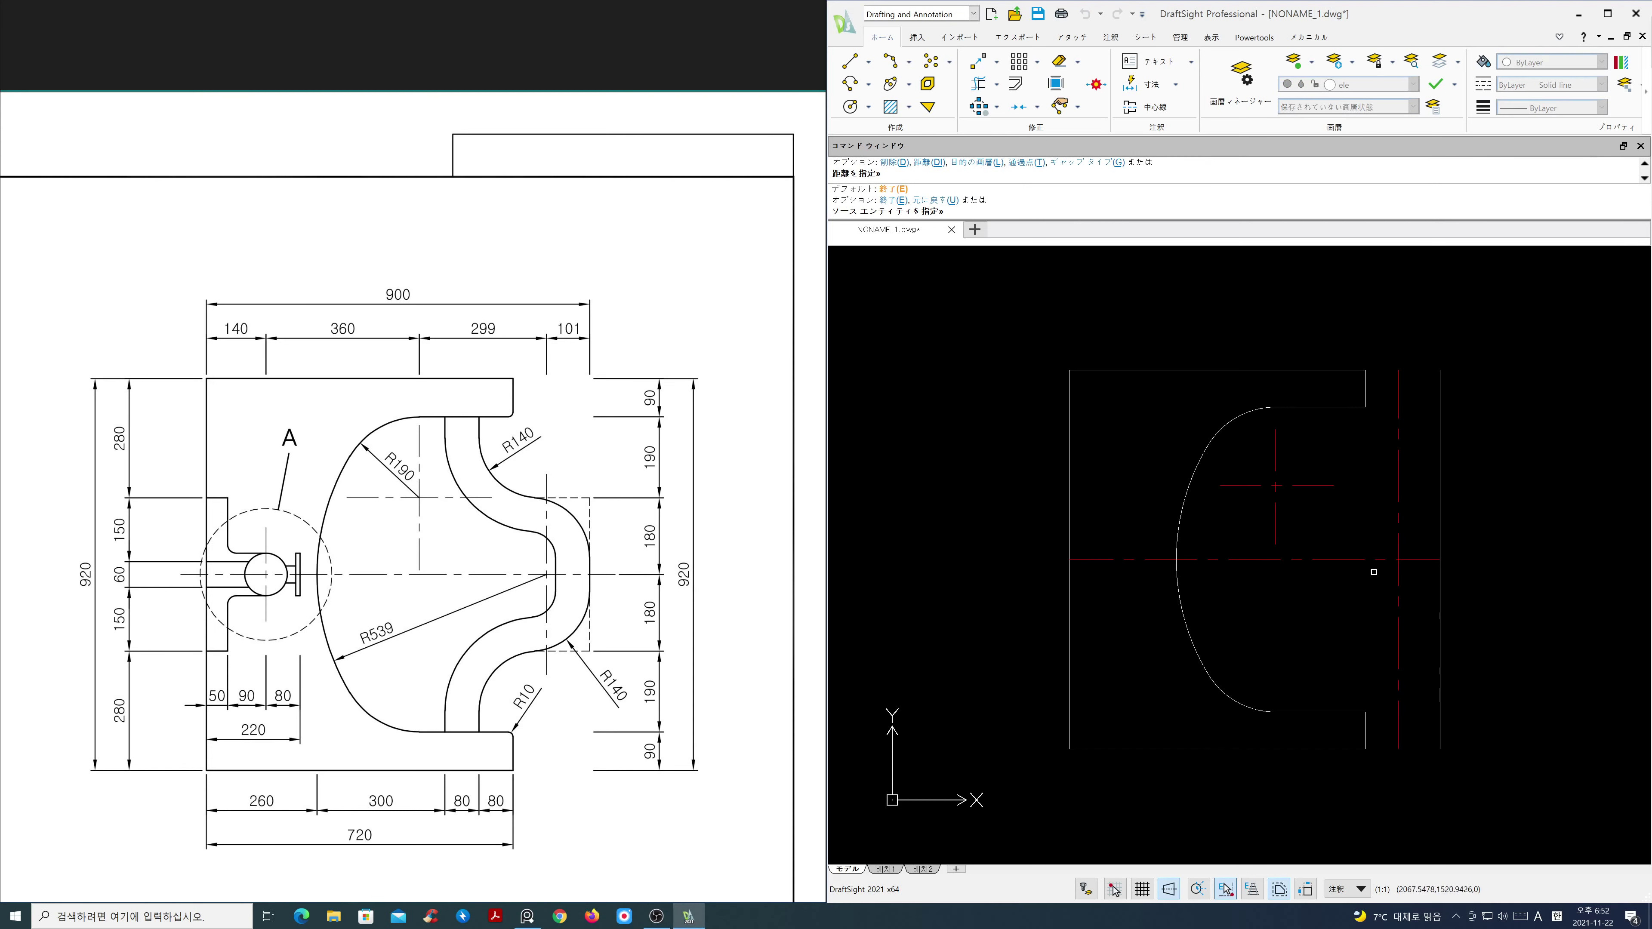
click(1353, 559)
click(1353, 535)
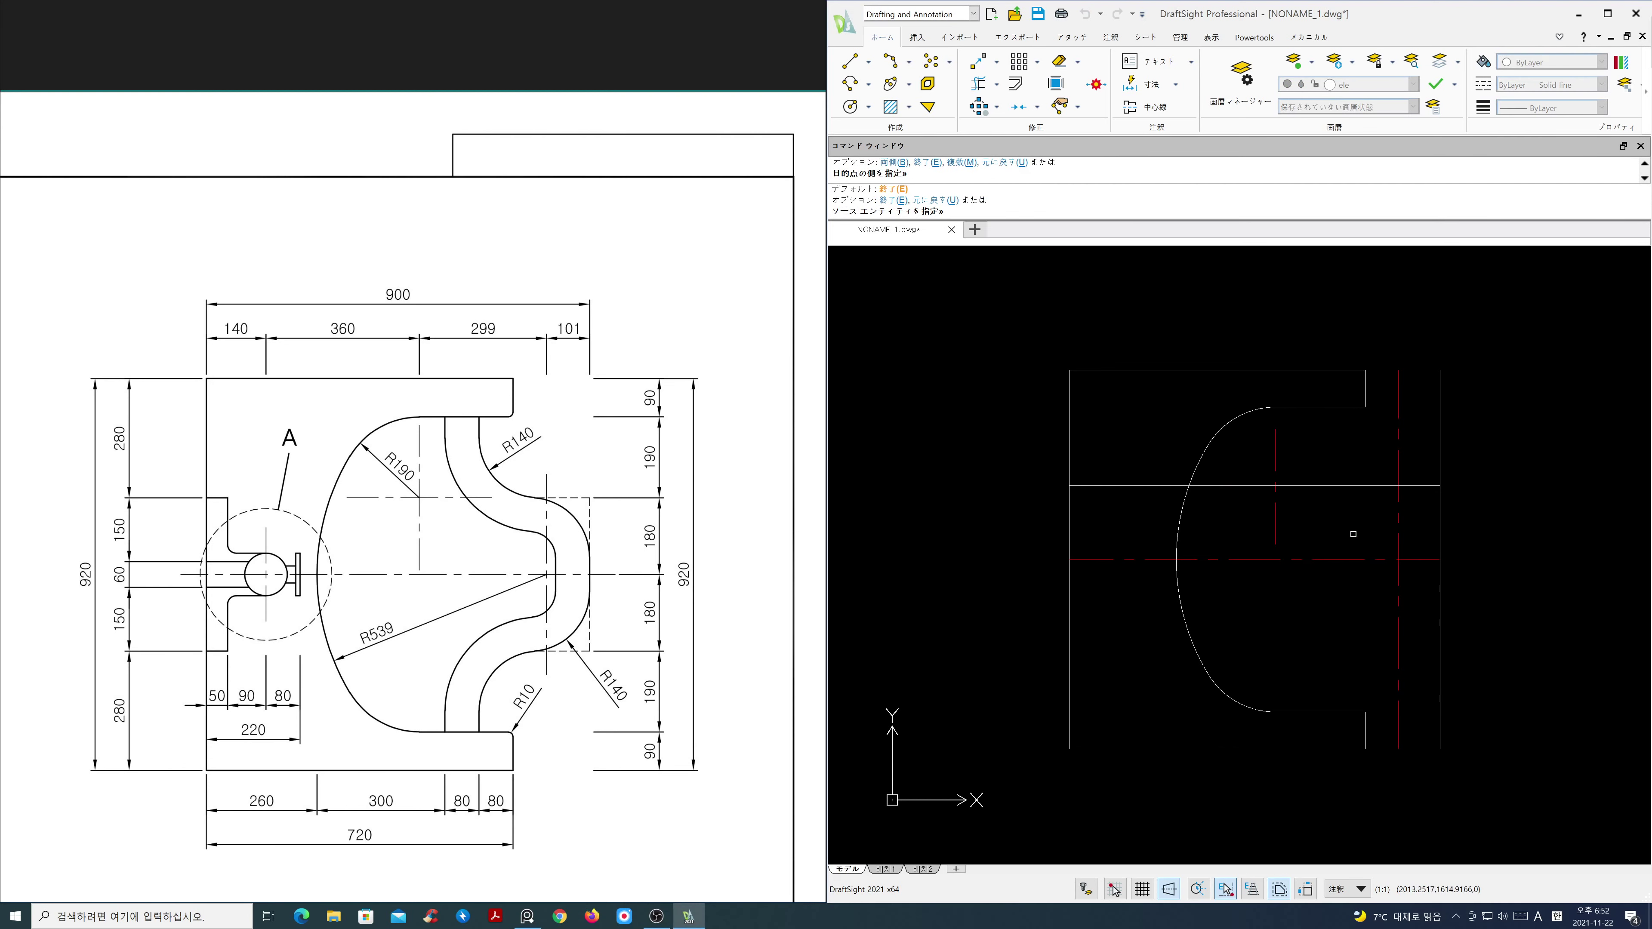
key(Return)
key(Return)
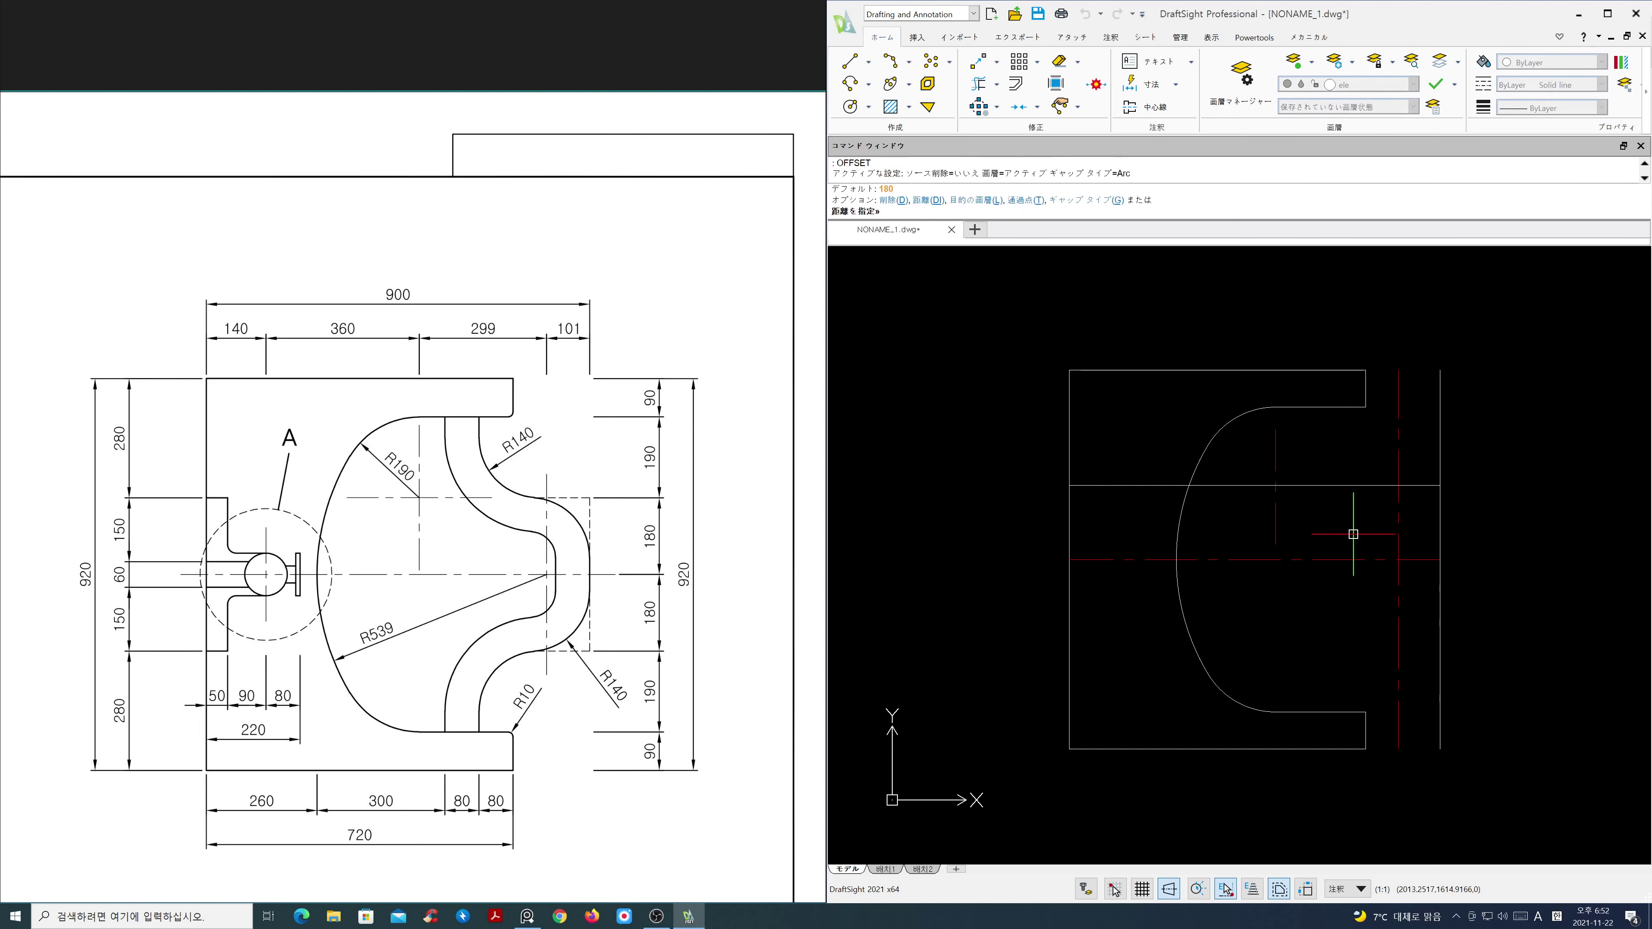
click(1367, 407)
click(1366, 524)
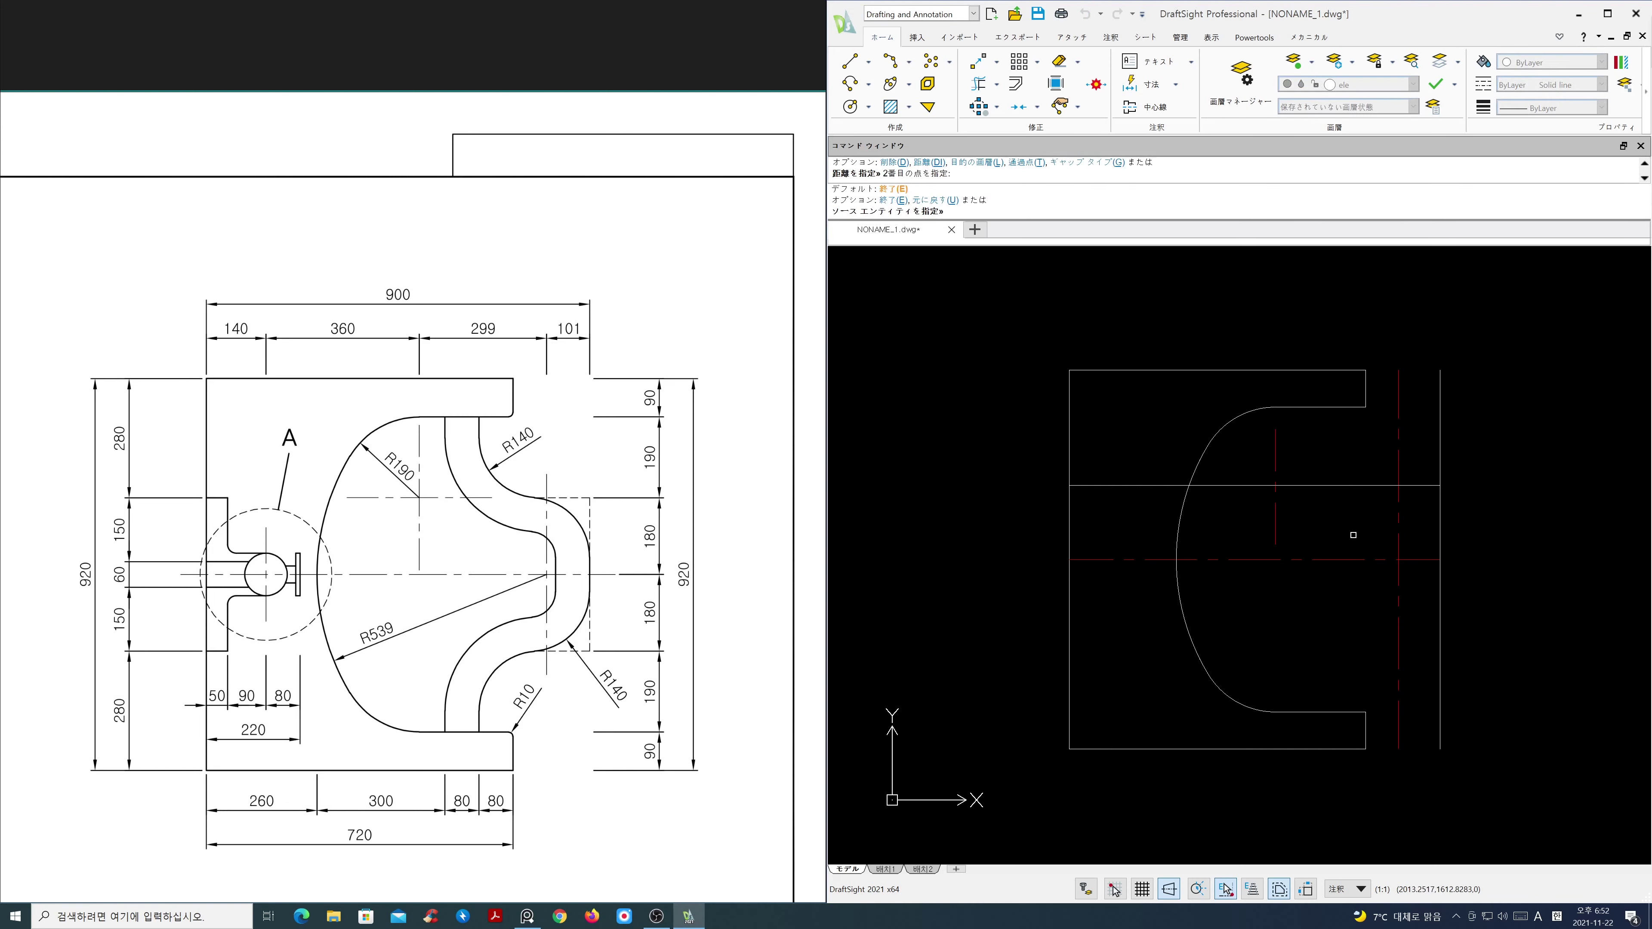
key(Escape)
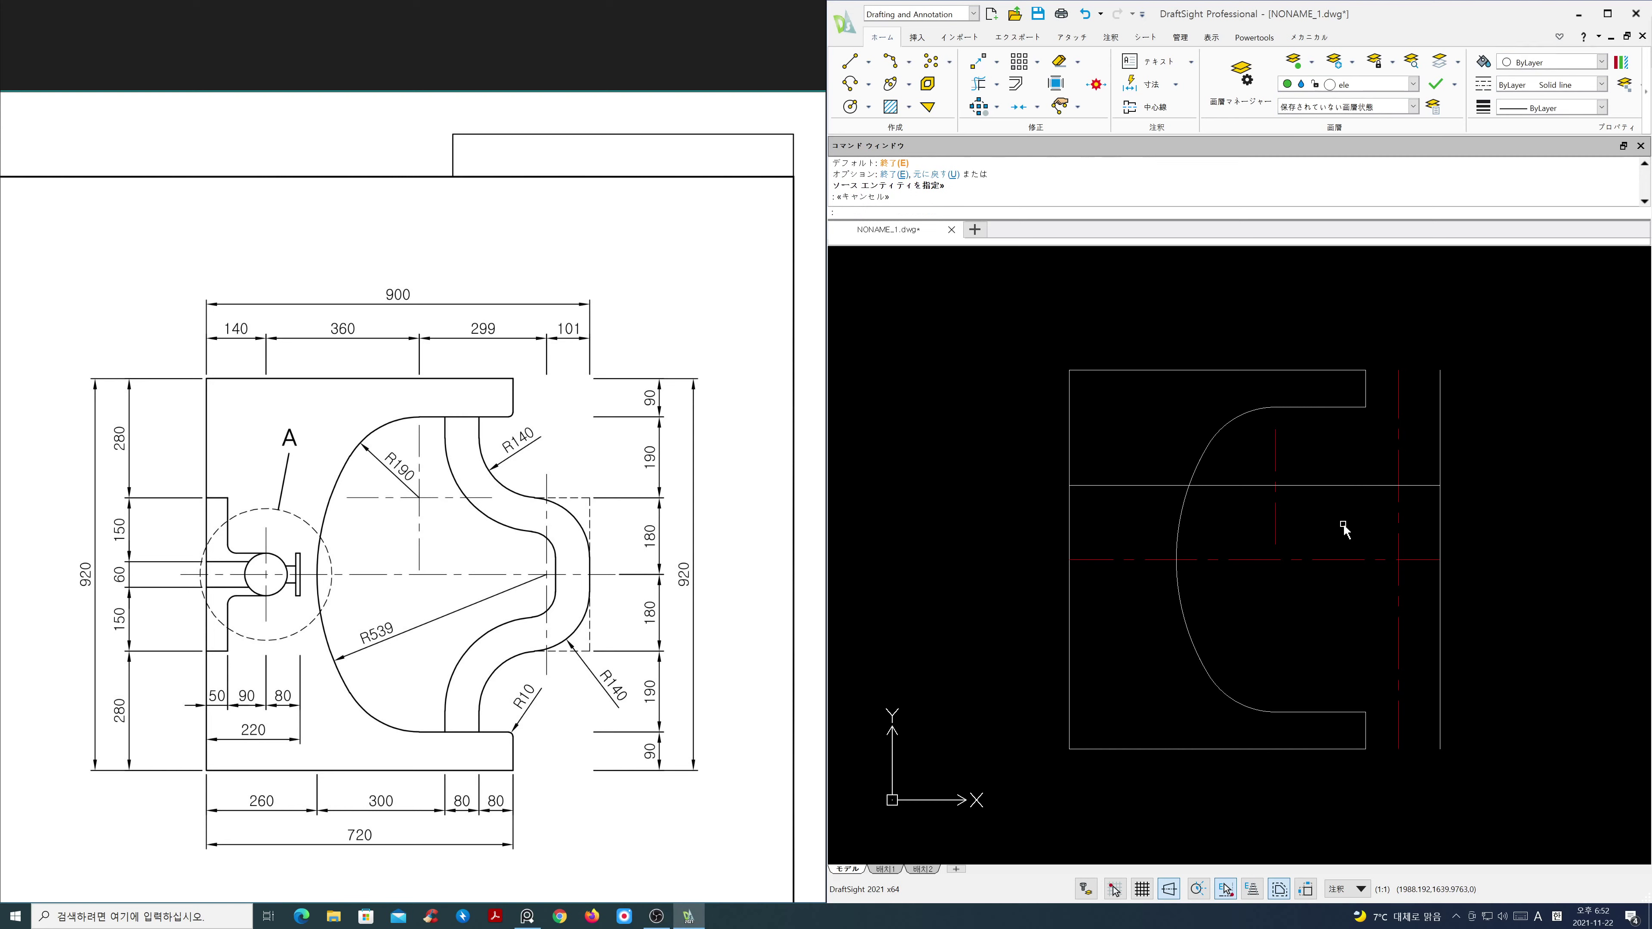
Step: Draw a vertical line down from the upper arm's inner corner, ending just below the 180 offset line
text(l)
key(Return)
click(1366, 408)
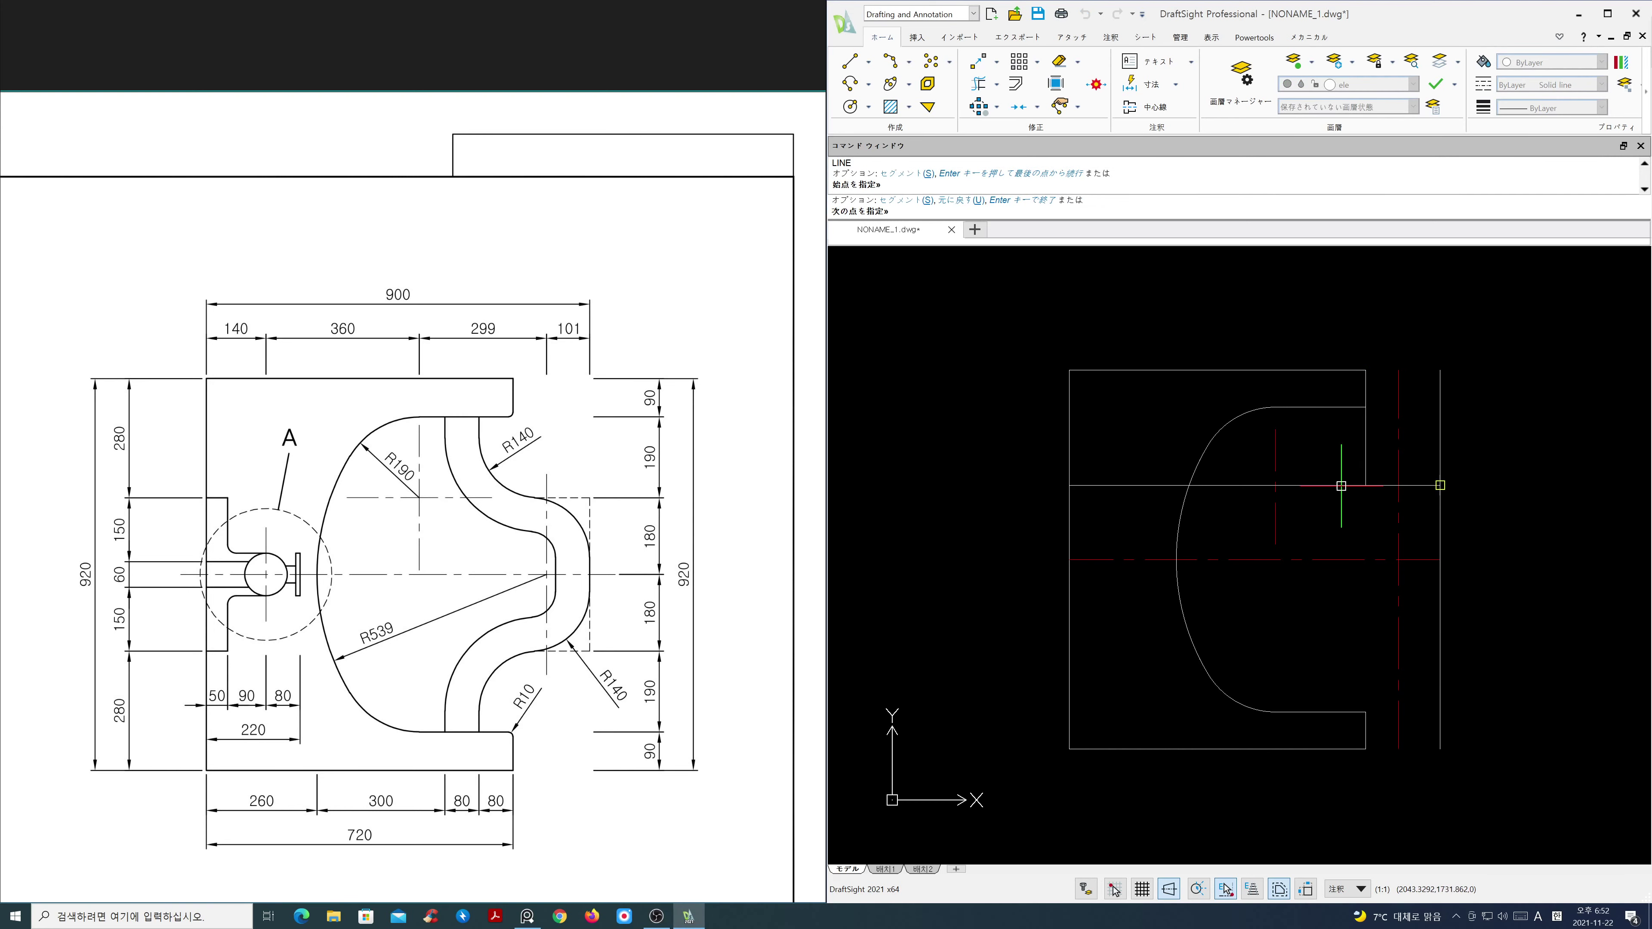
click(1340, 515)
key(Return)
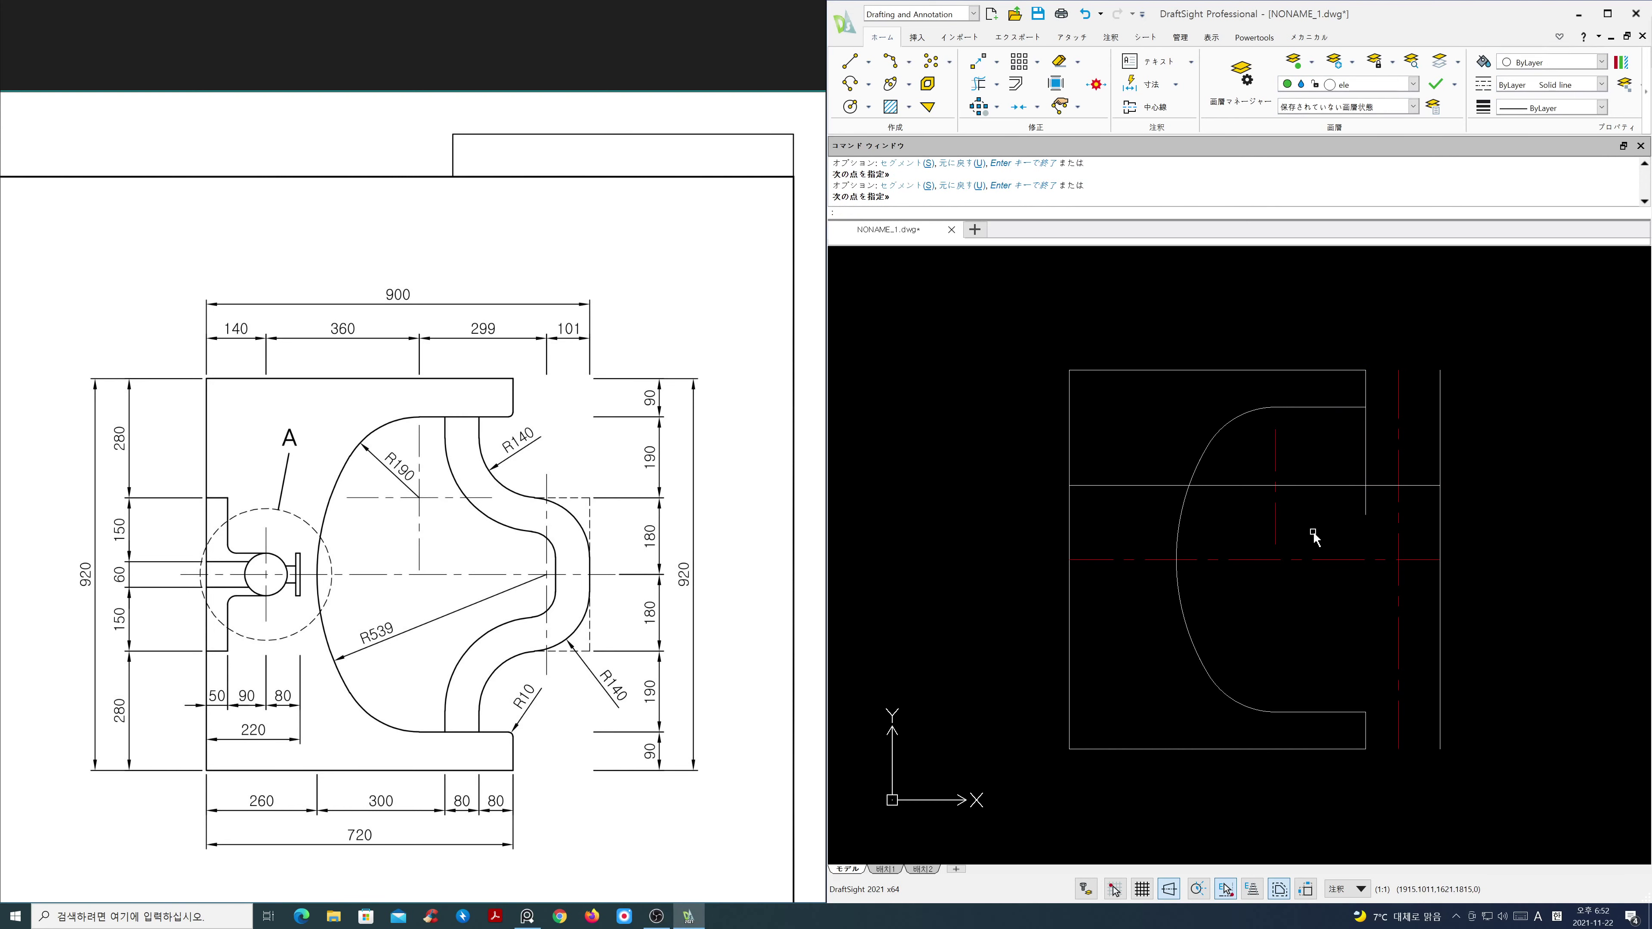
text(o)
key(Return)
text(80)
key(Return)
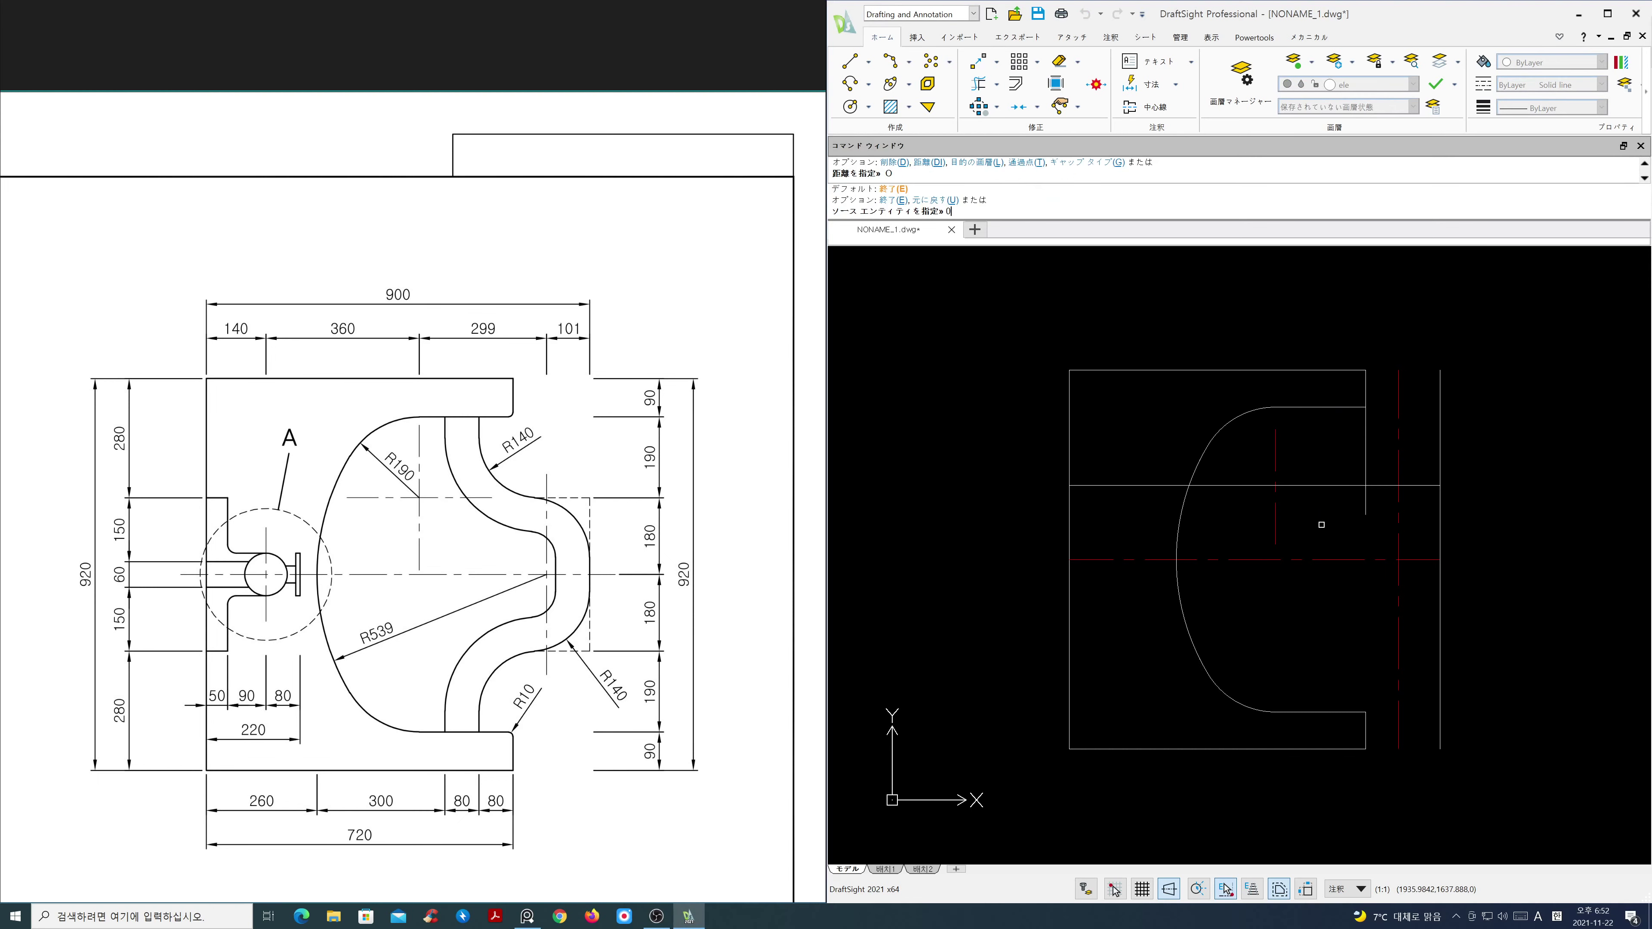
text(l)
key(Return)
key(Escape)
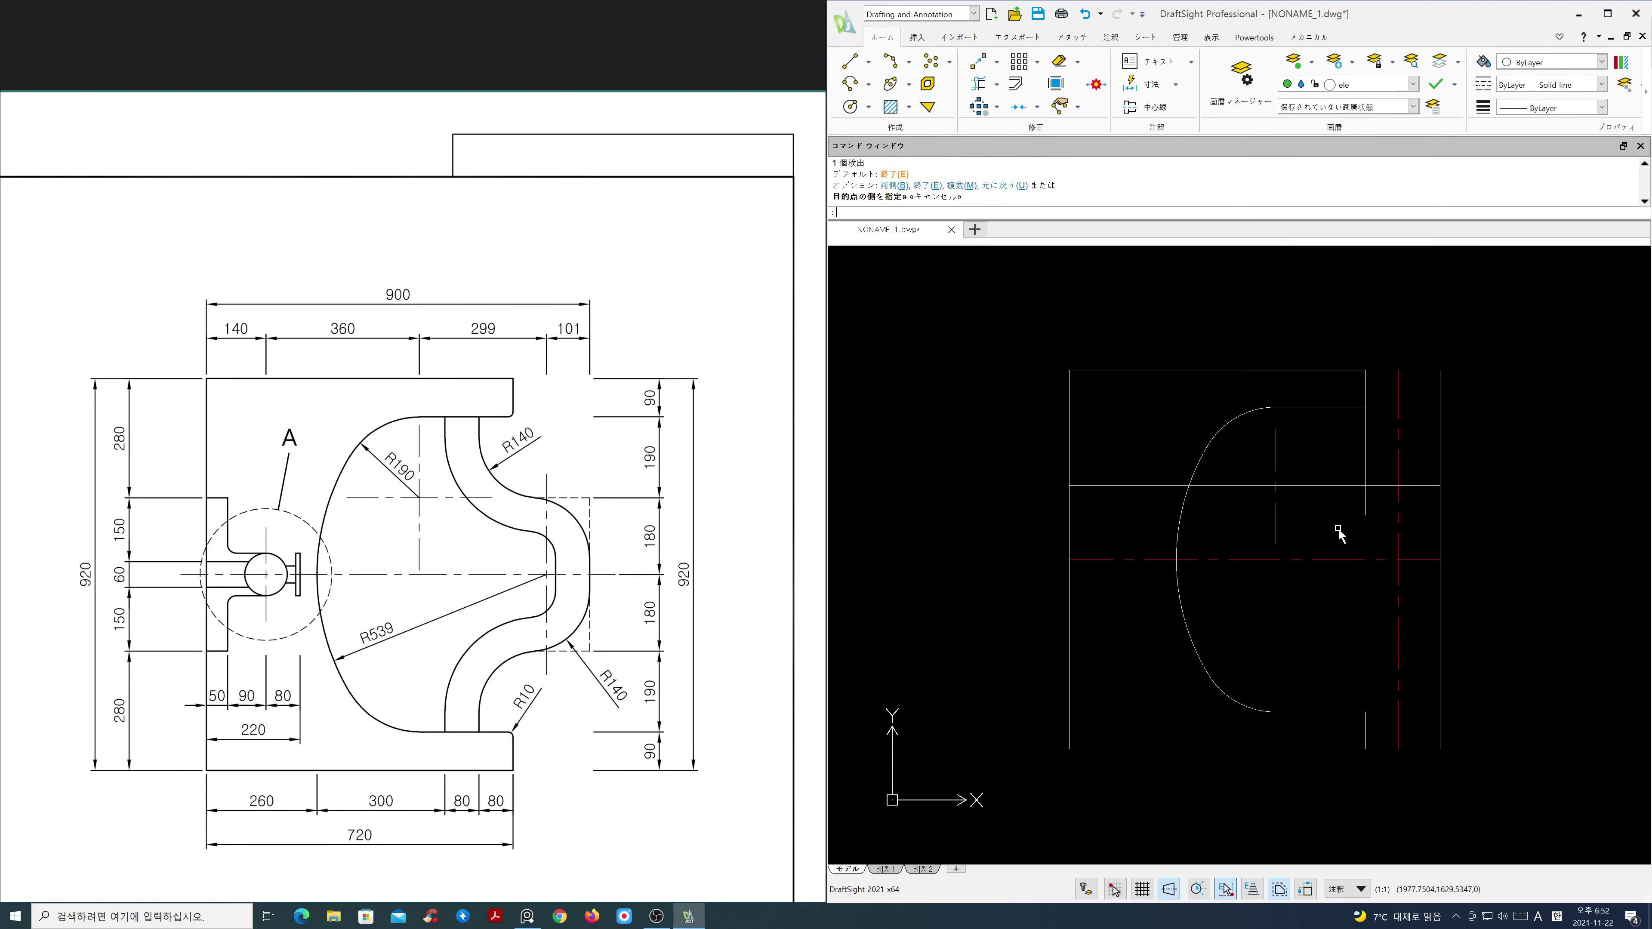
Step: Try to offset the short vertical line towards the basin, and undo that offset
text(o)
key(Return)
text(o)
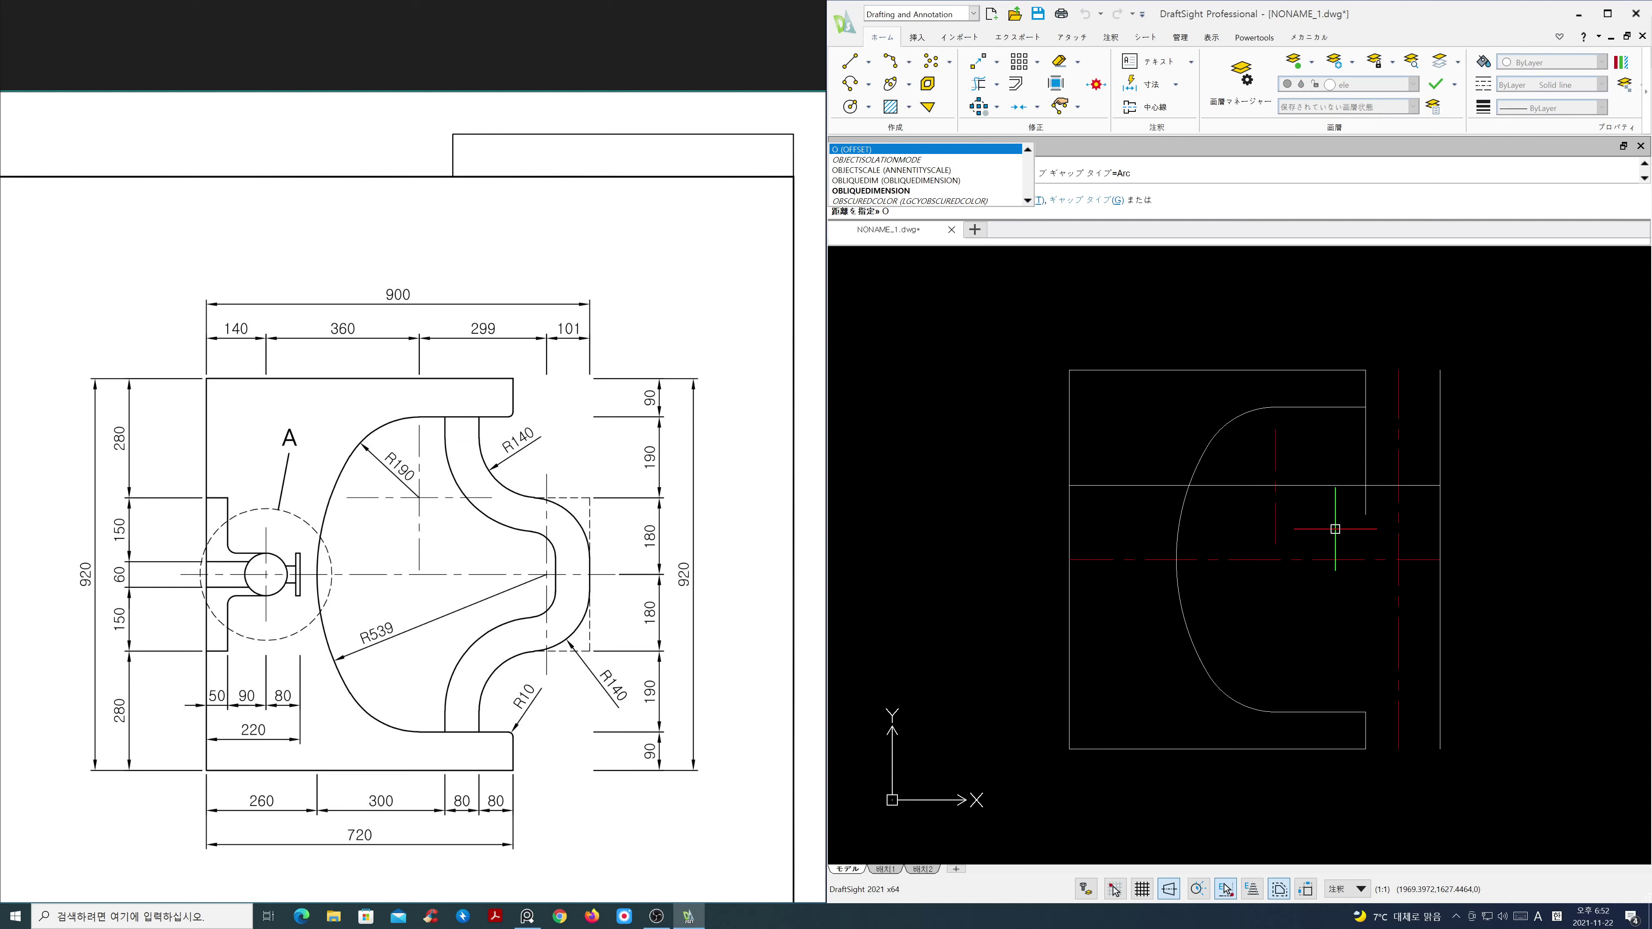
key(Return)
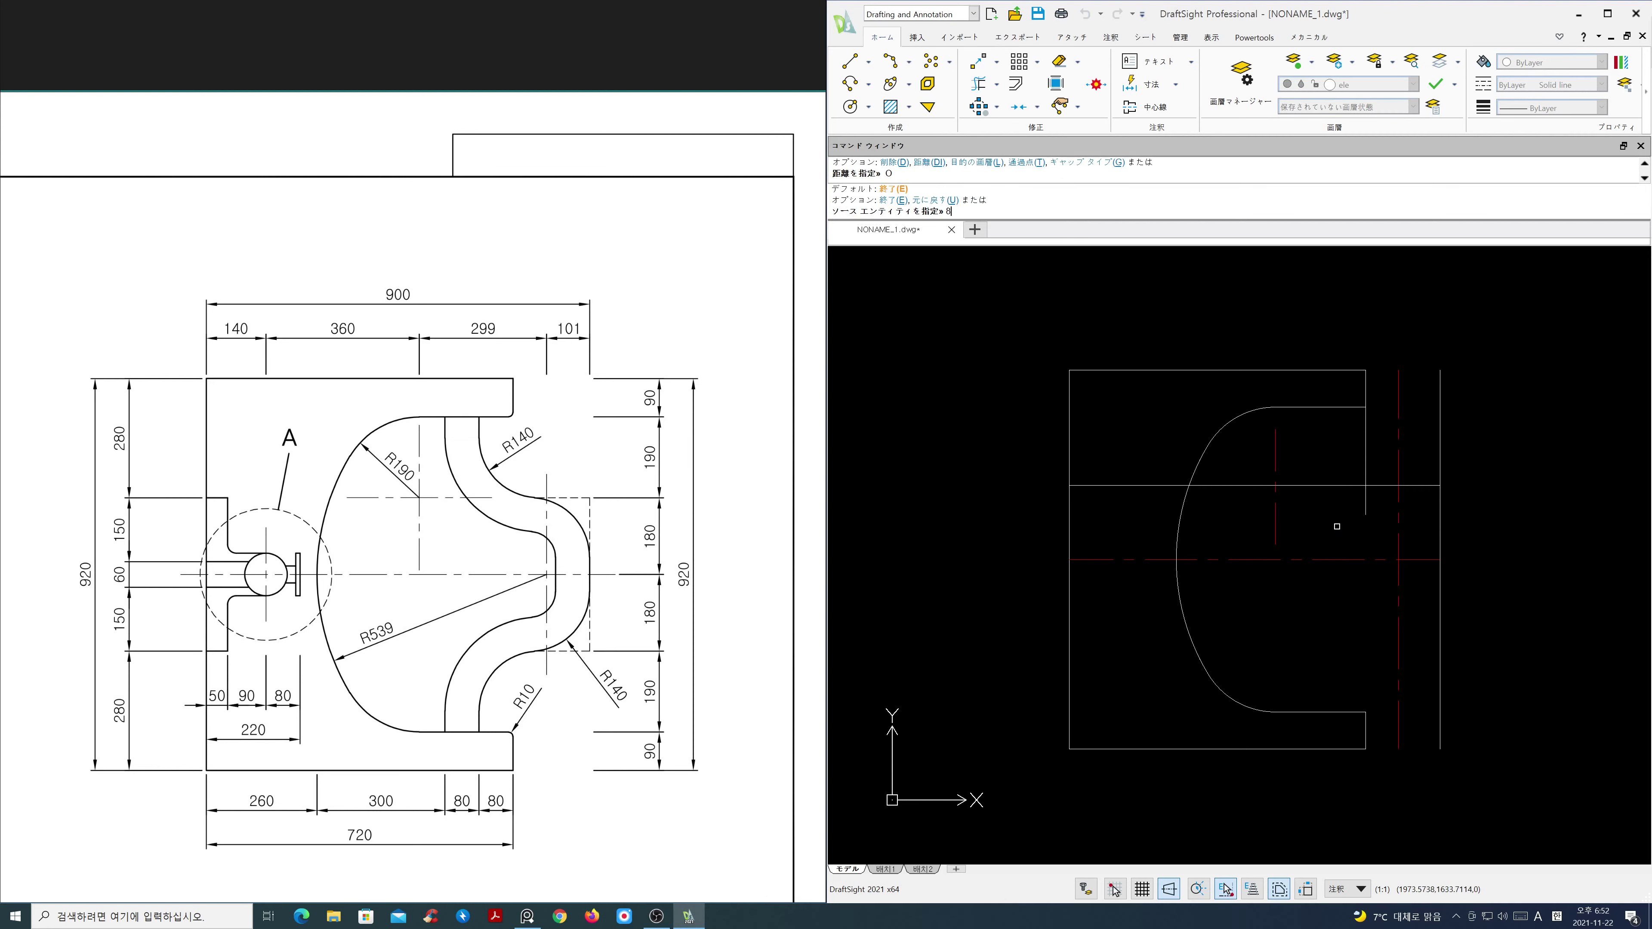
click(1362, 510)
click(1341, 510)
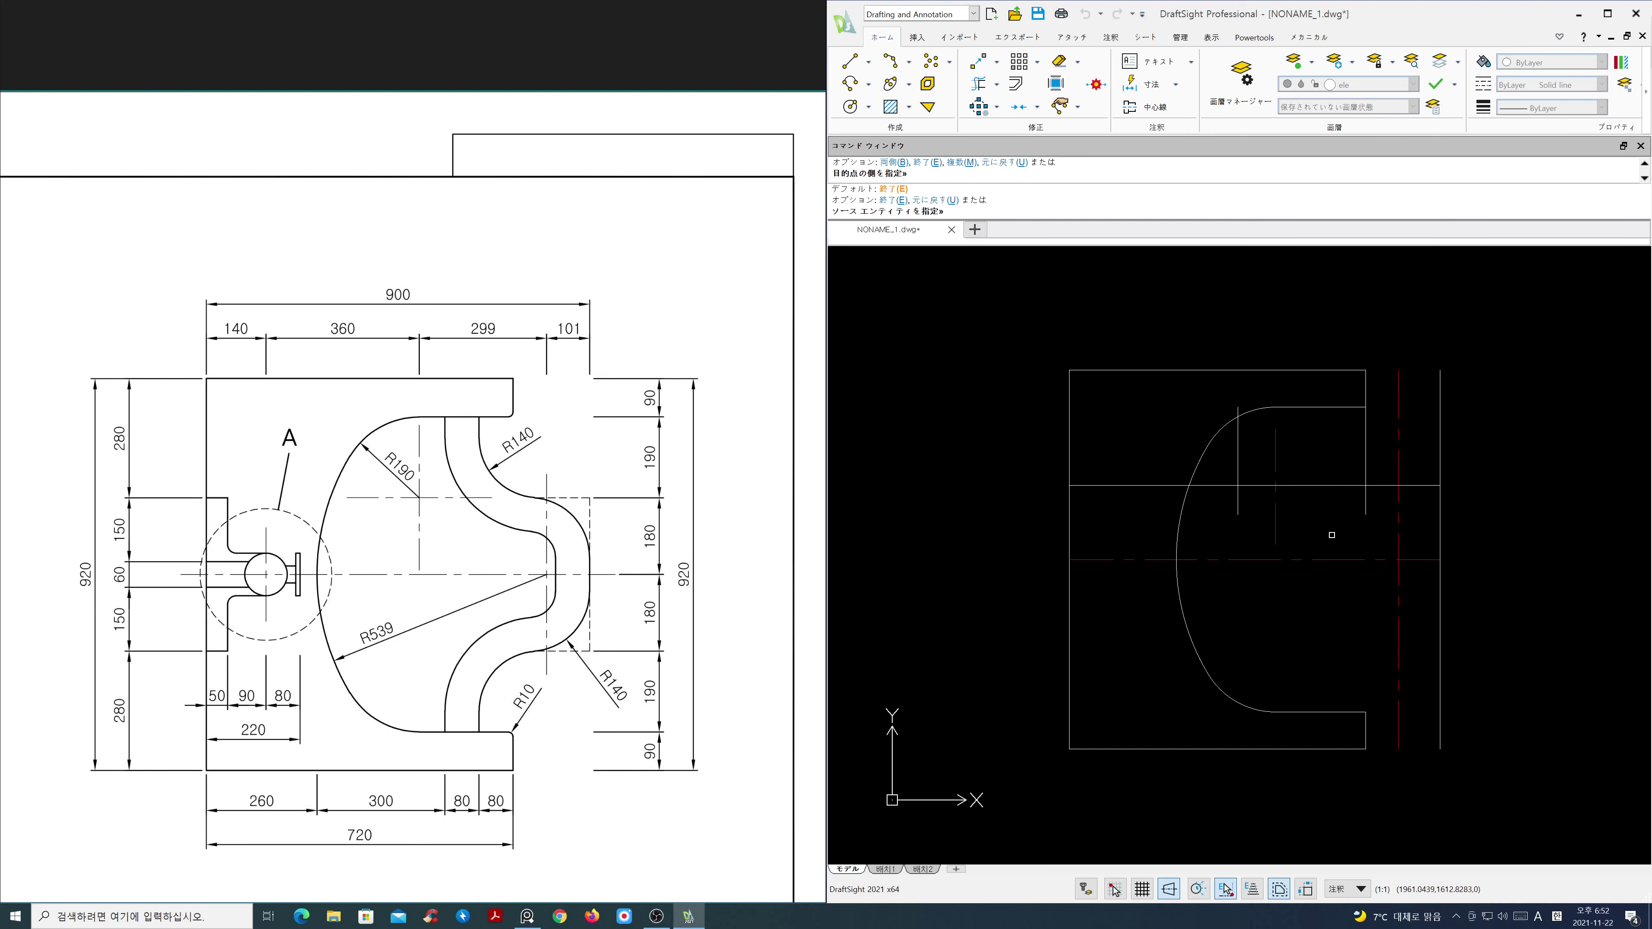
key(ctrl+z)
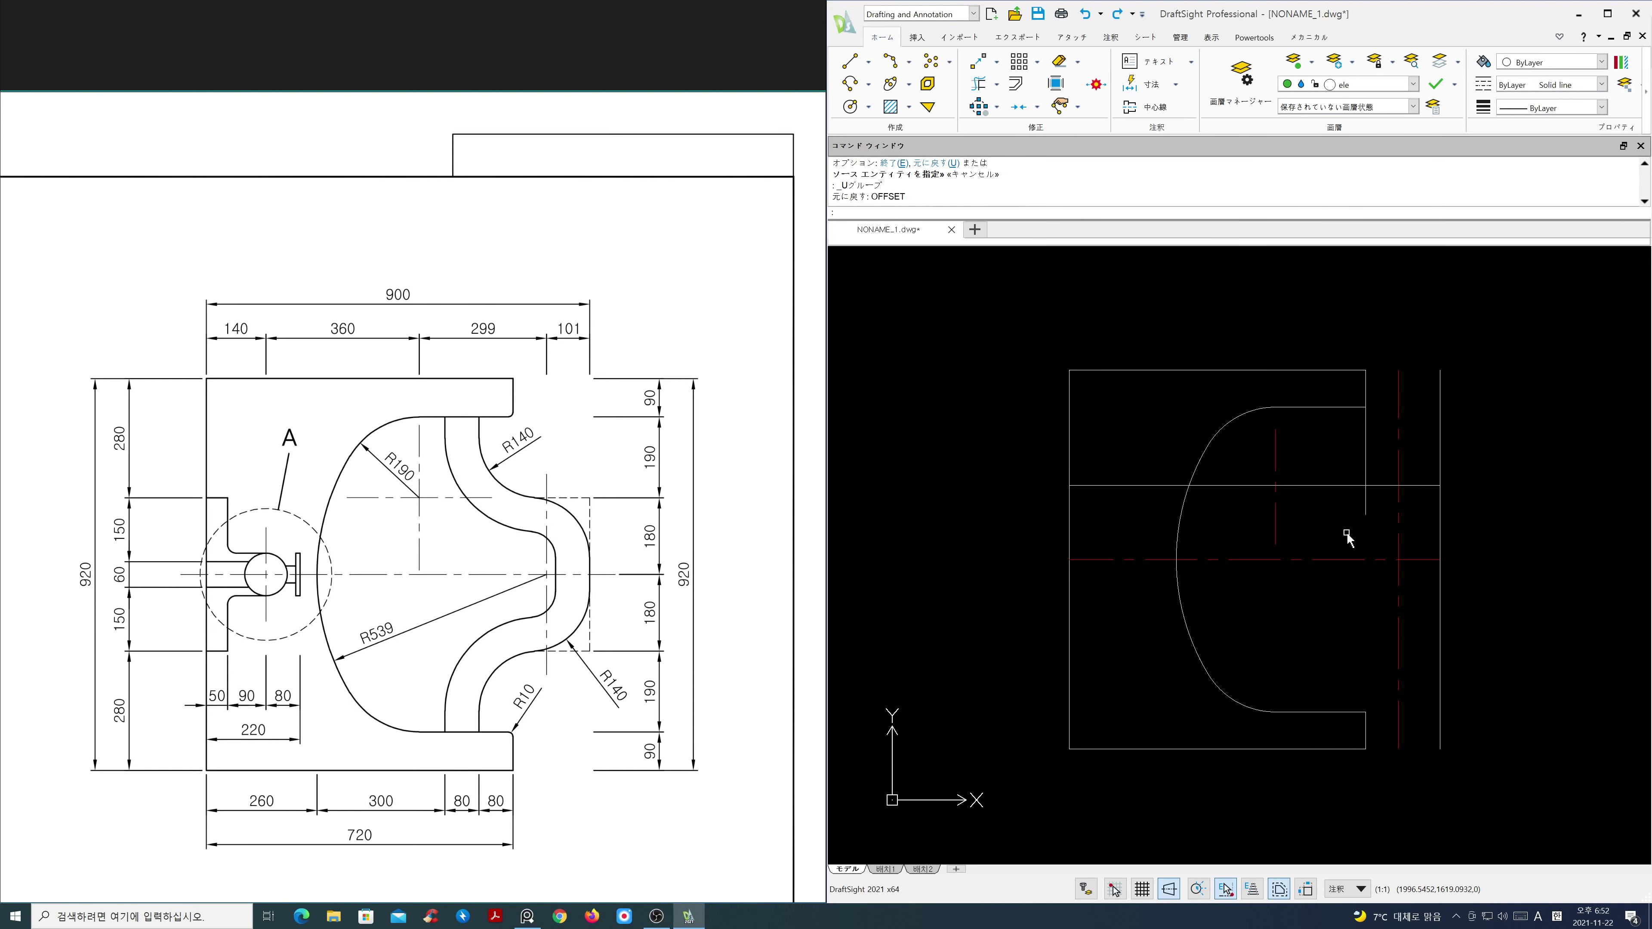
Step: Offset the short vertical line by 80 towards the basin
text(o)
key(Return)
text(80)
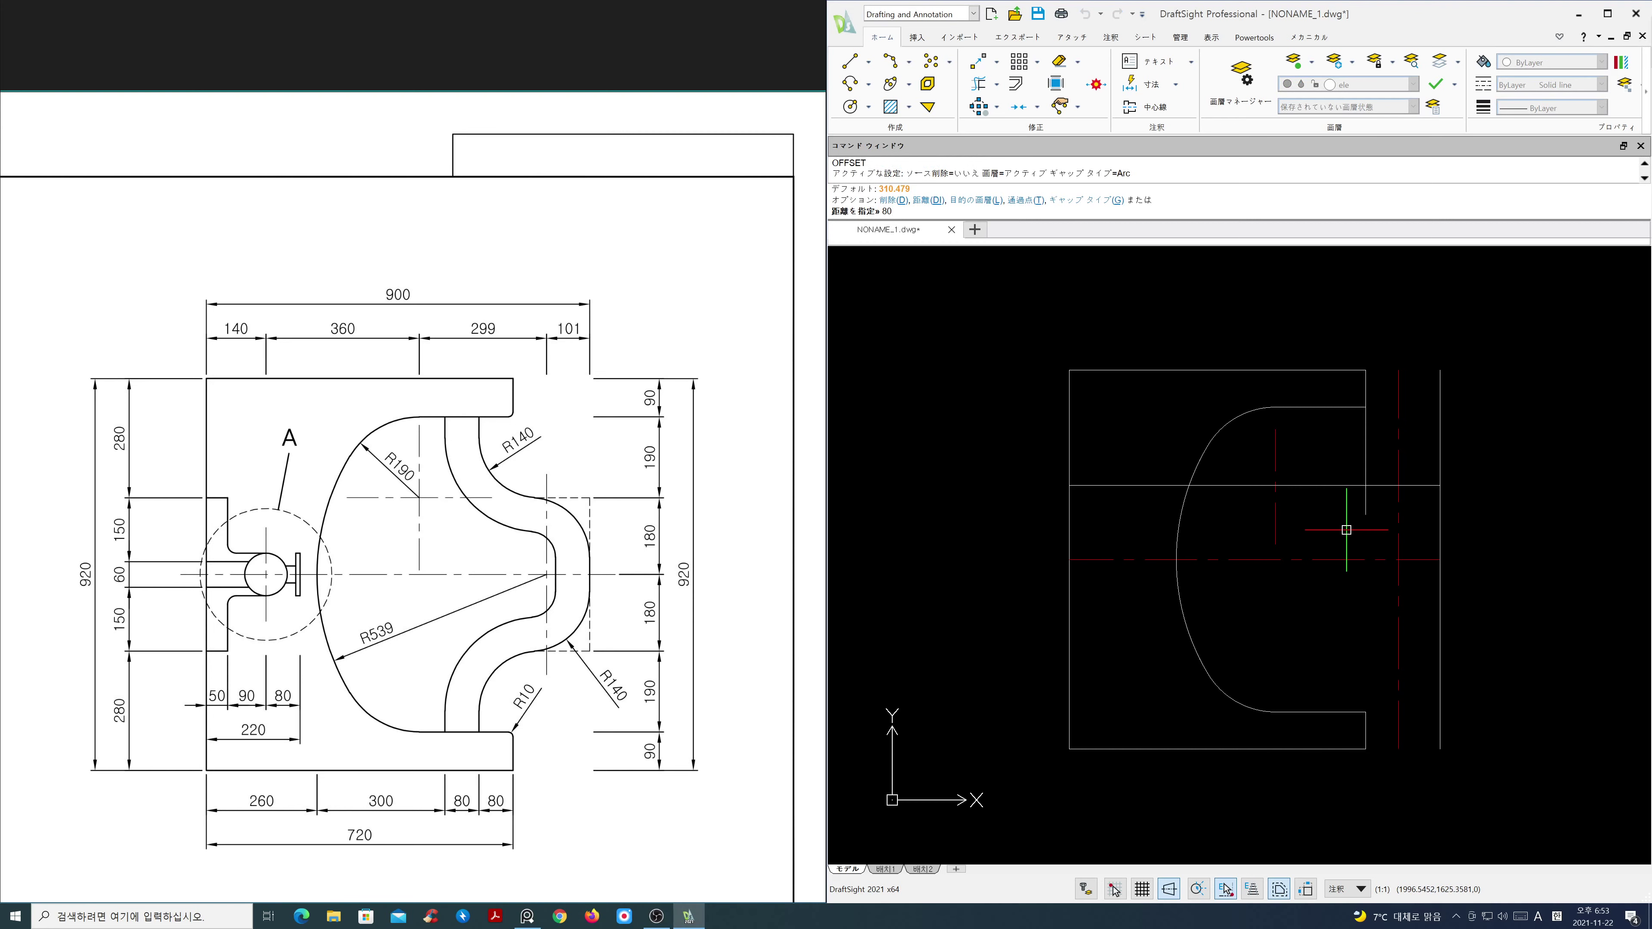
key(Return)
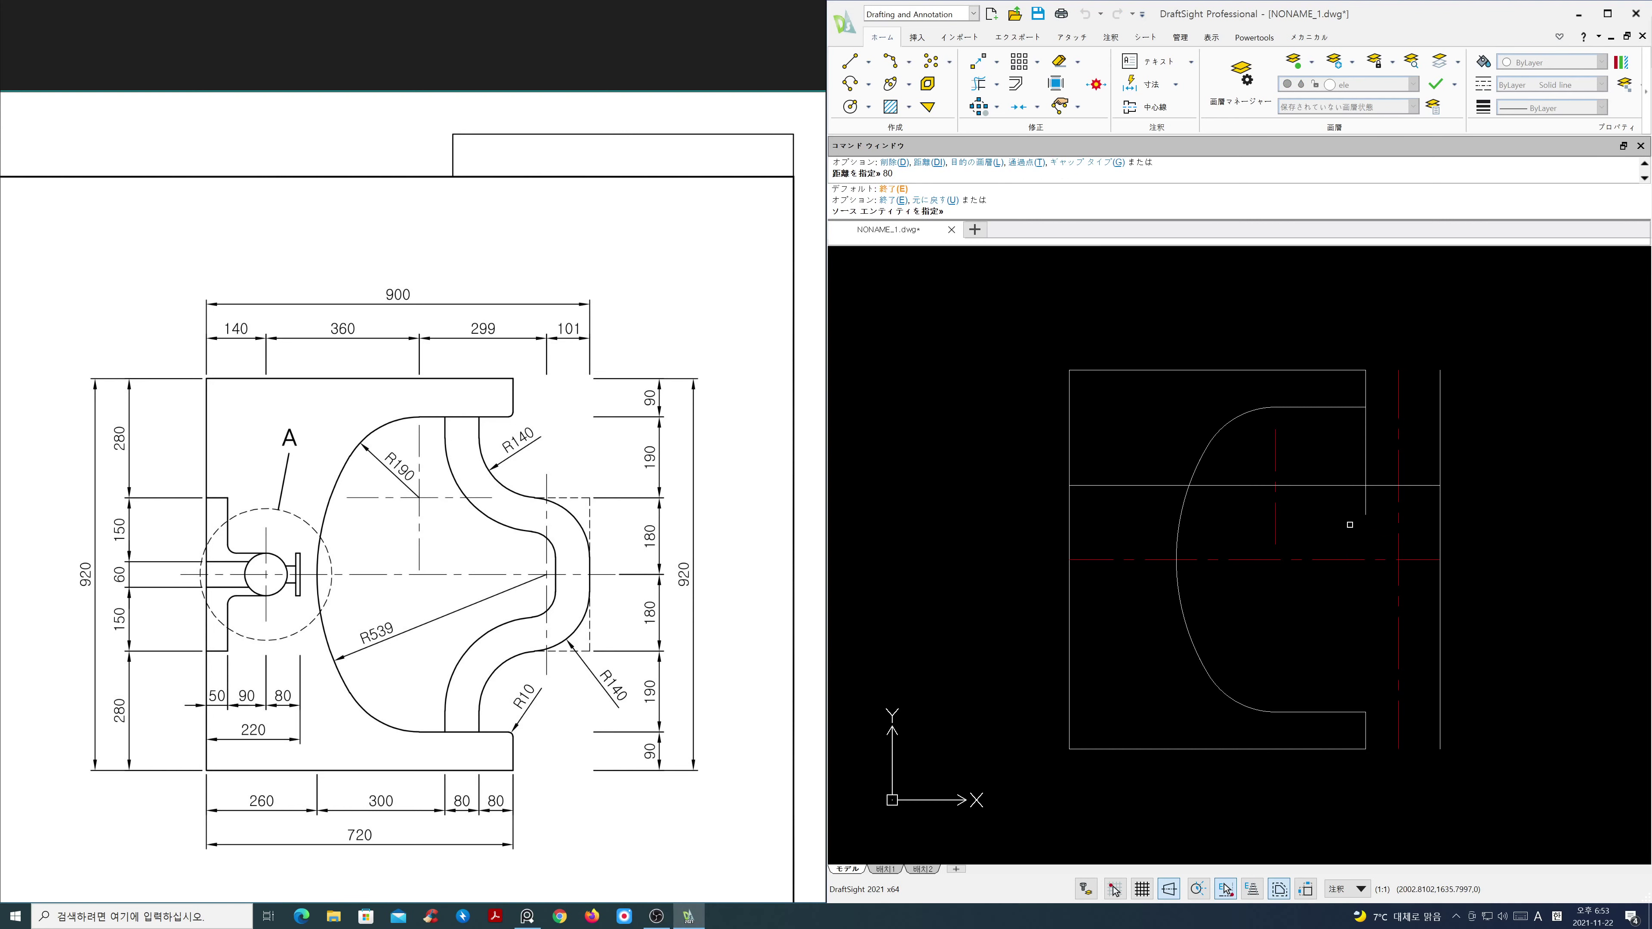
click(1369, 512)
click(1339, 517)
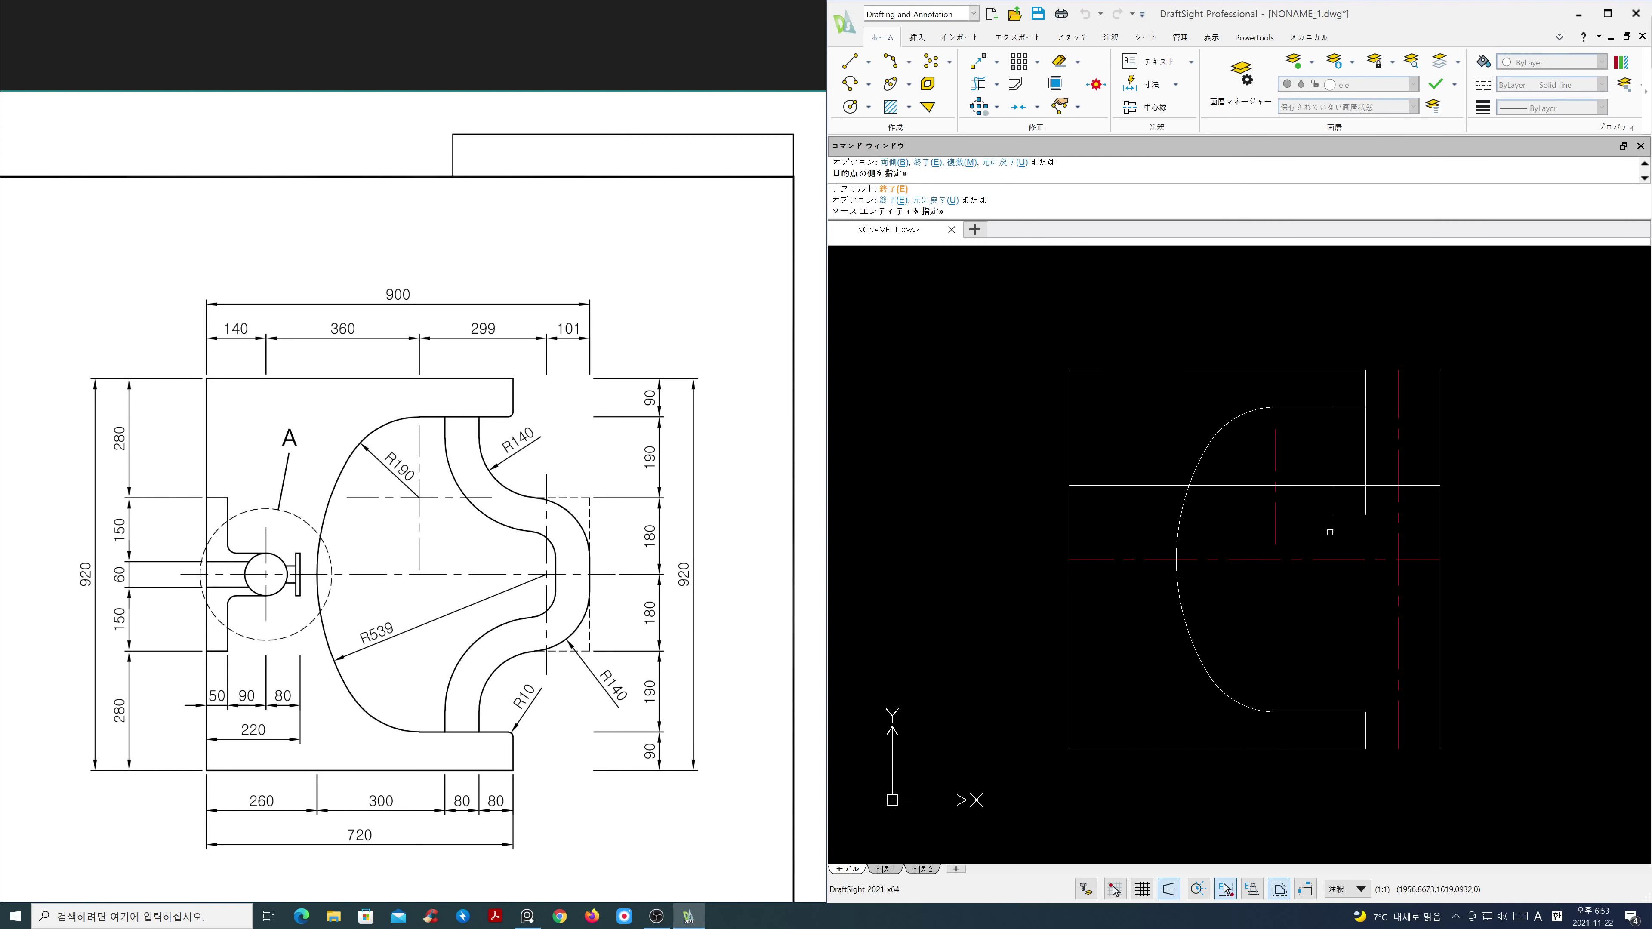
key(Return)
Step: Delete the original short vertical line below the upper arm's end
text(e)
key(Return)
click(1365, 501)
key(Return)
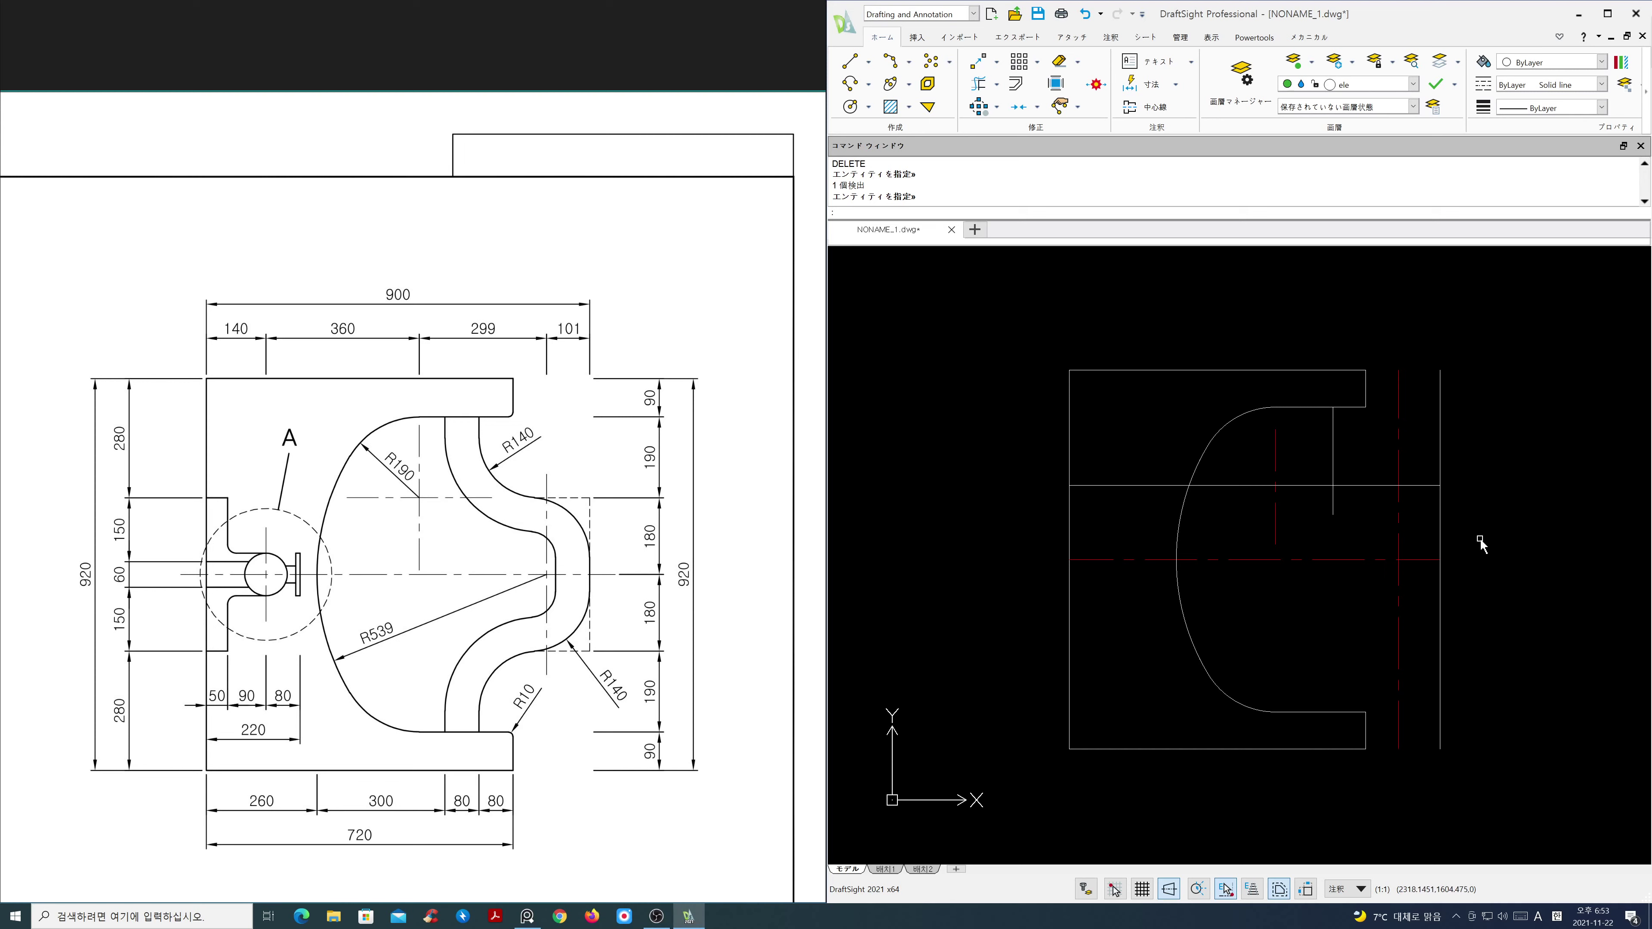
Step: Fillet the outer vertical line and the 180 offset line with radius 140, using the multiple option
key(Return)
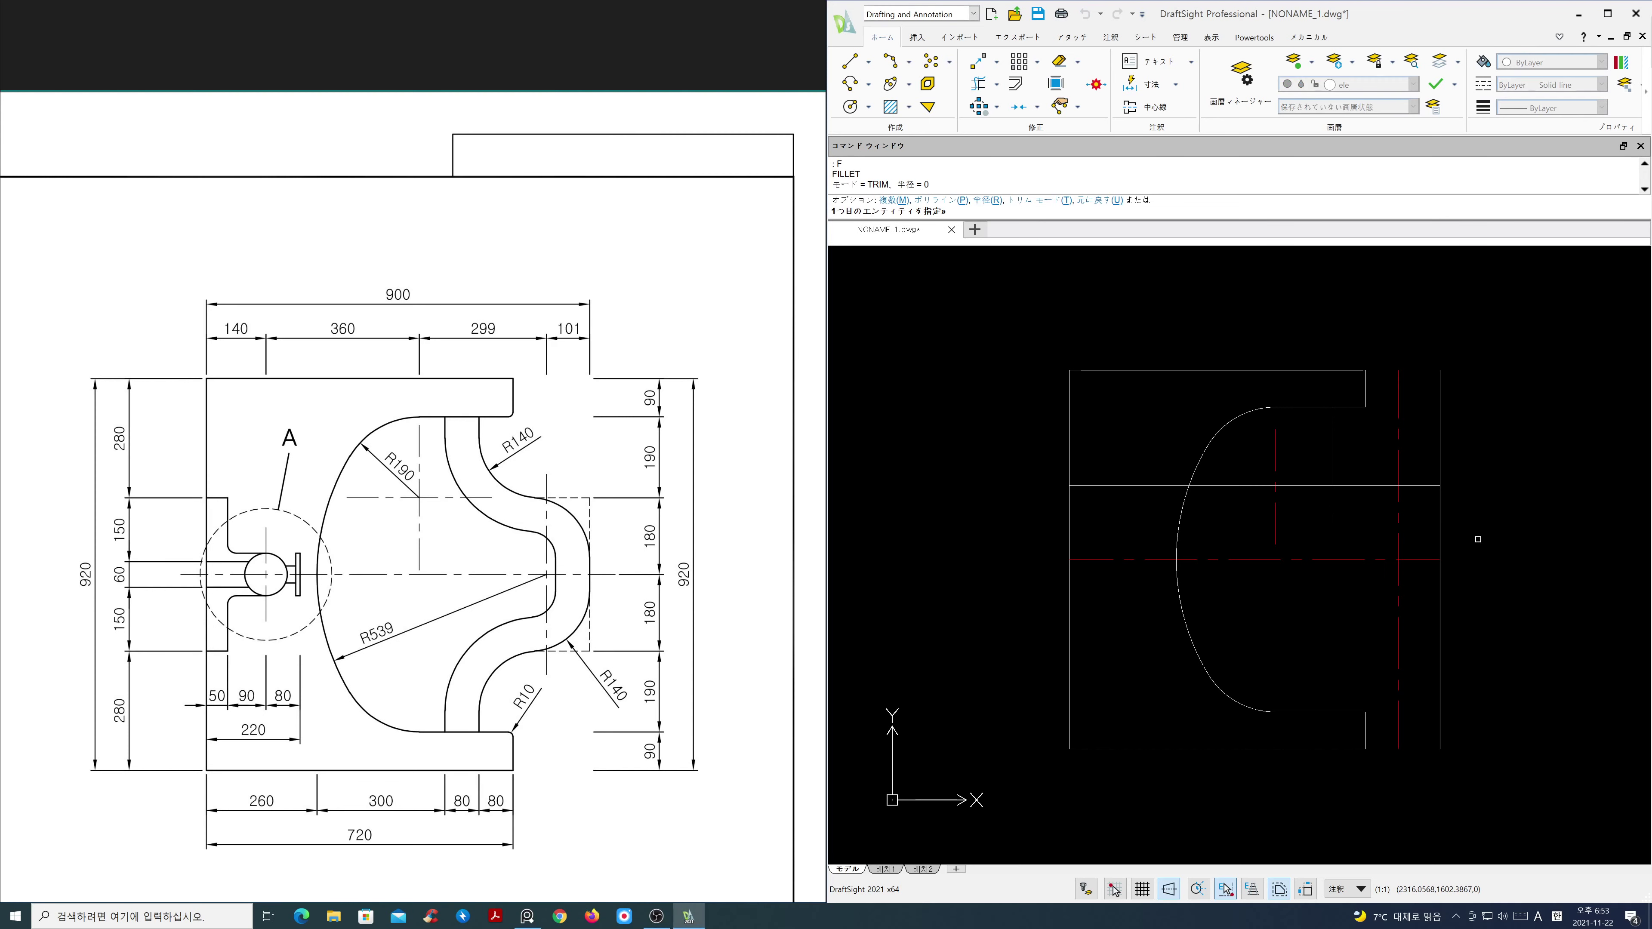
text(m)
key(Return)
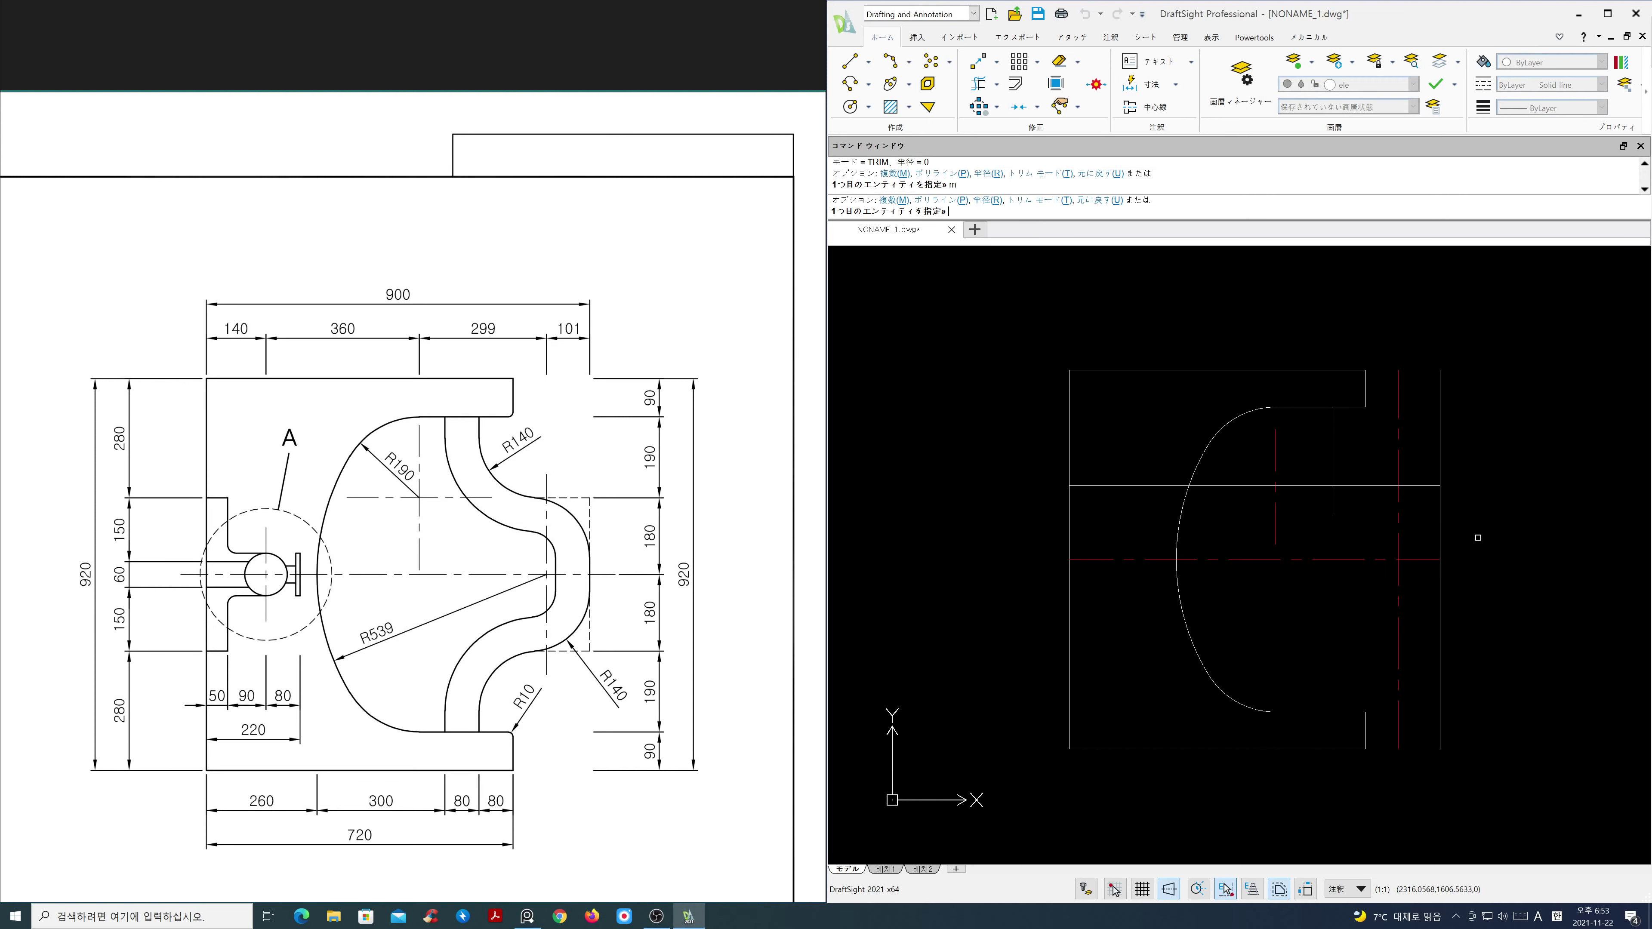
text(r)
key(Return)
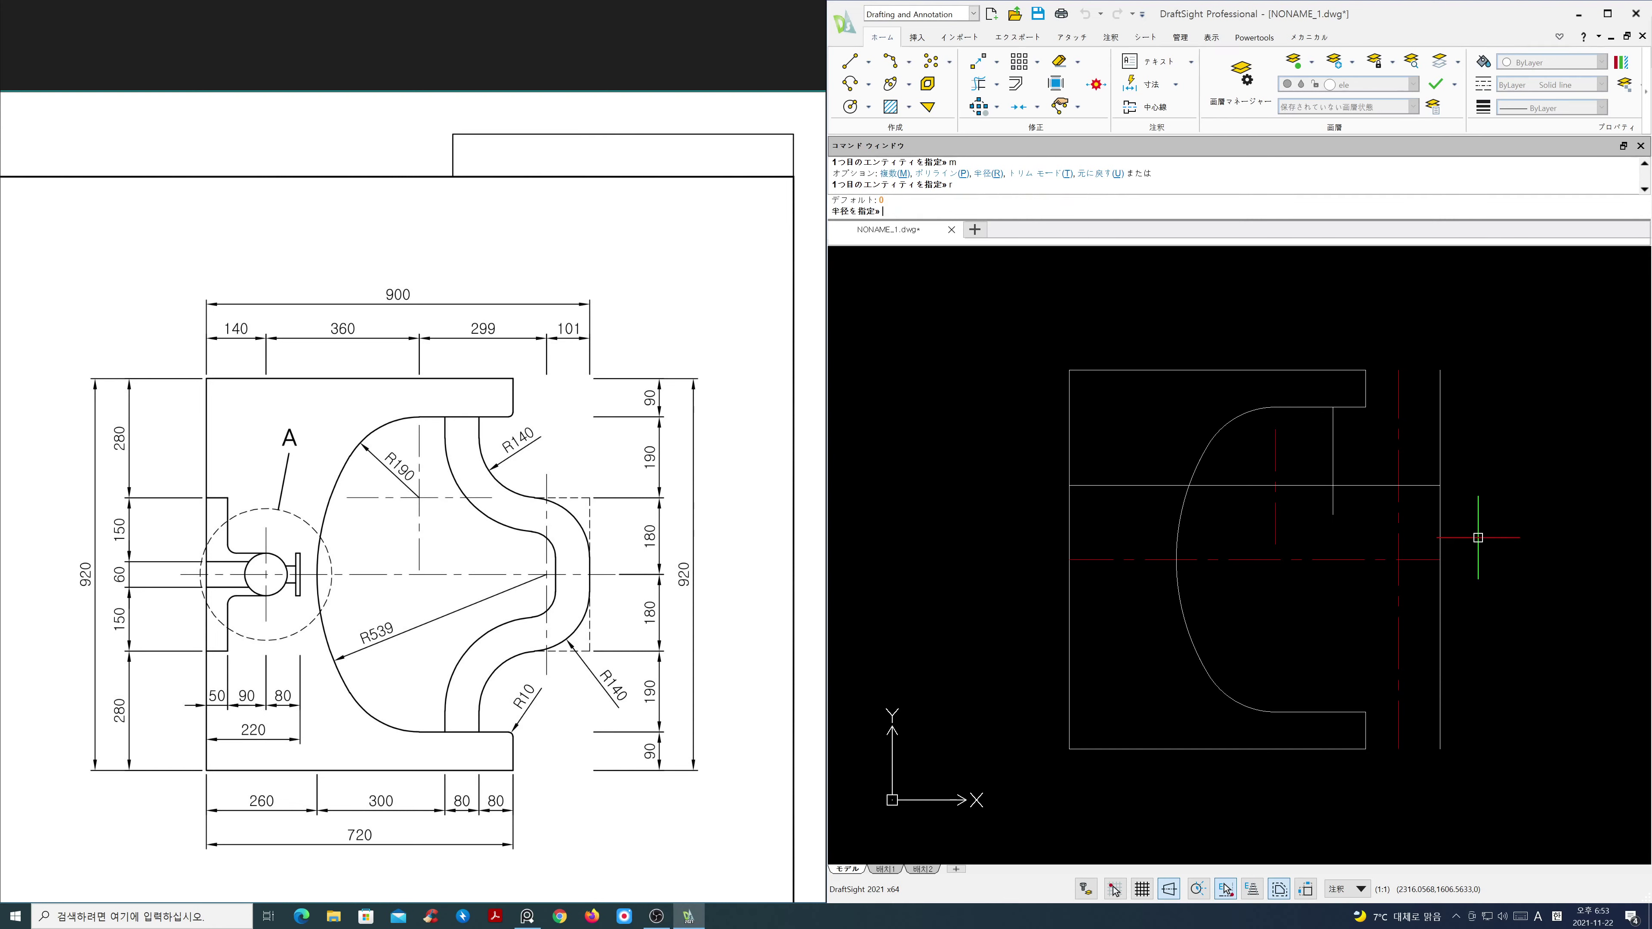
text(140)
key(Return)
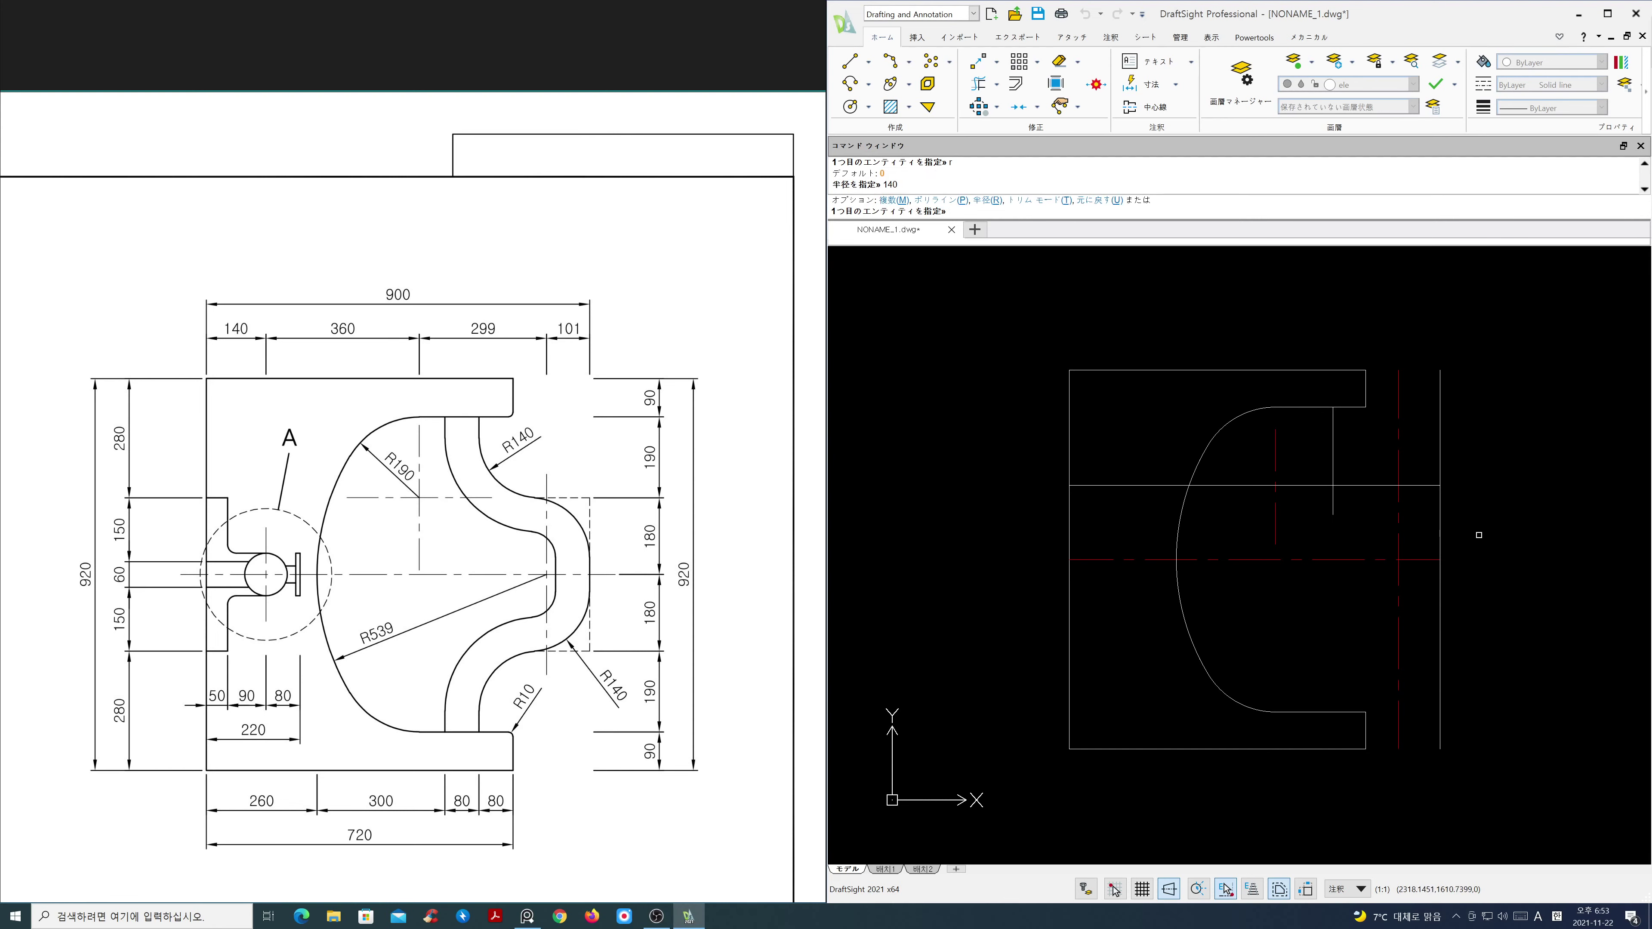
click(1437, 532)
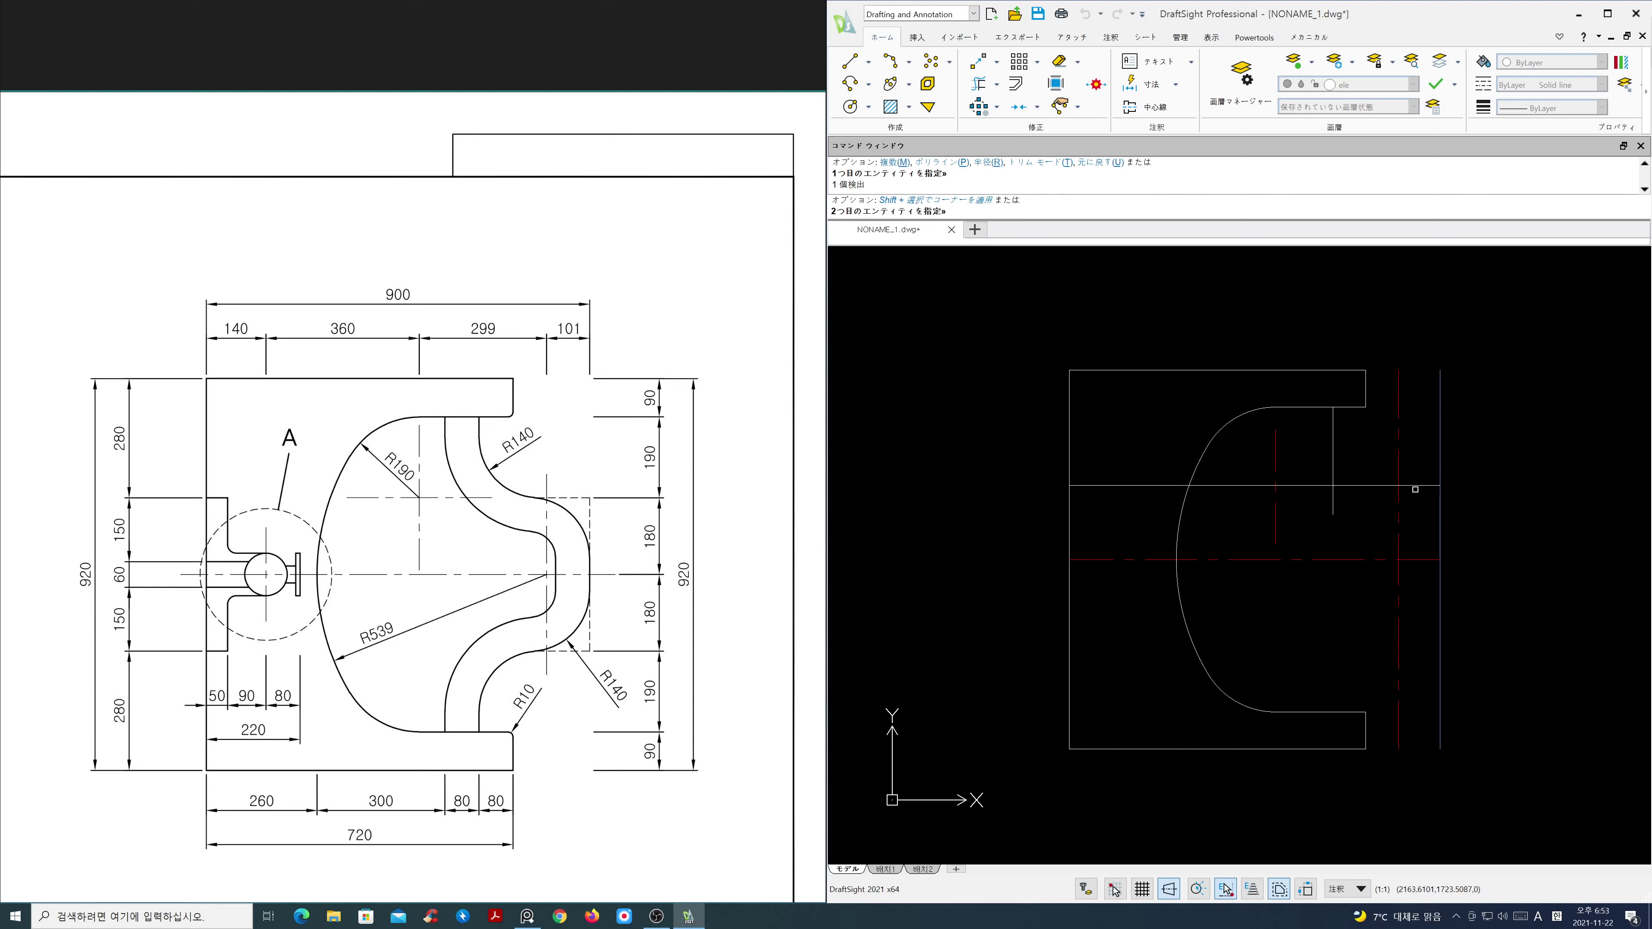
click(1392, 488)
Step: Fillet the new outer corner arc and the short inner vertical line with the same 140 radius
click(1395, 487)
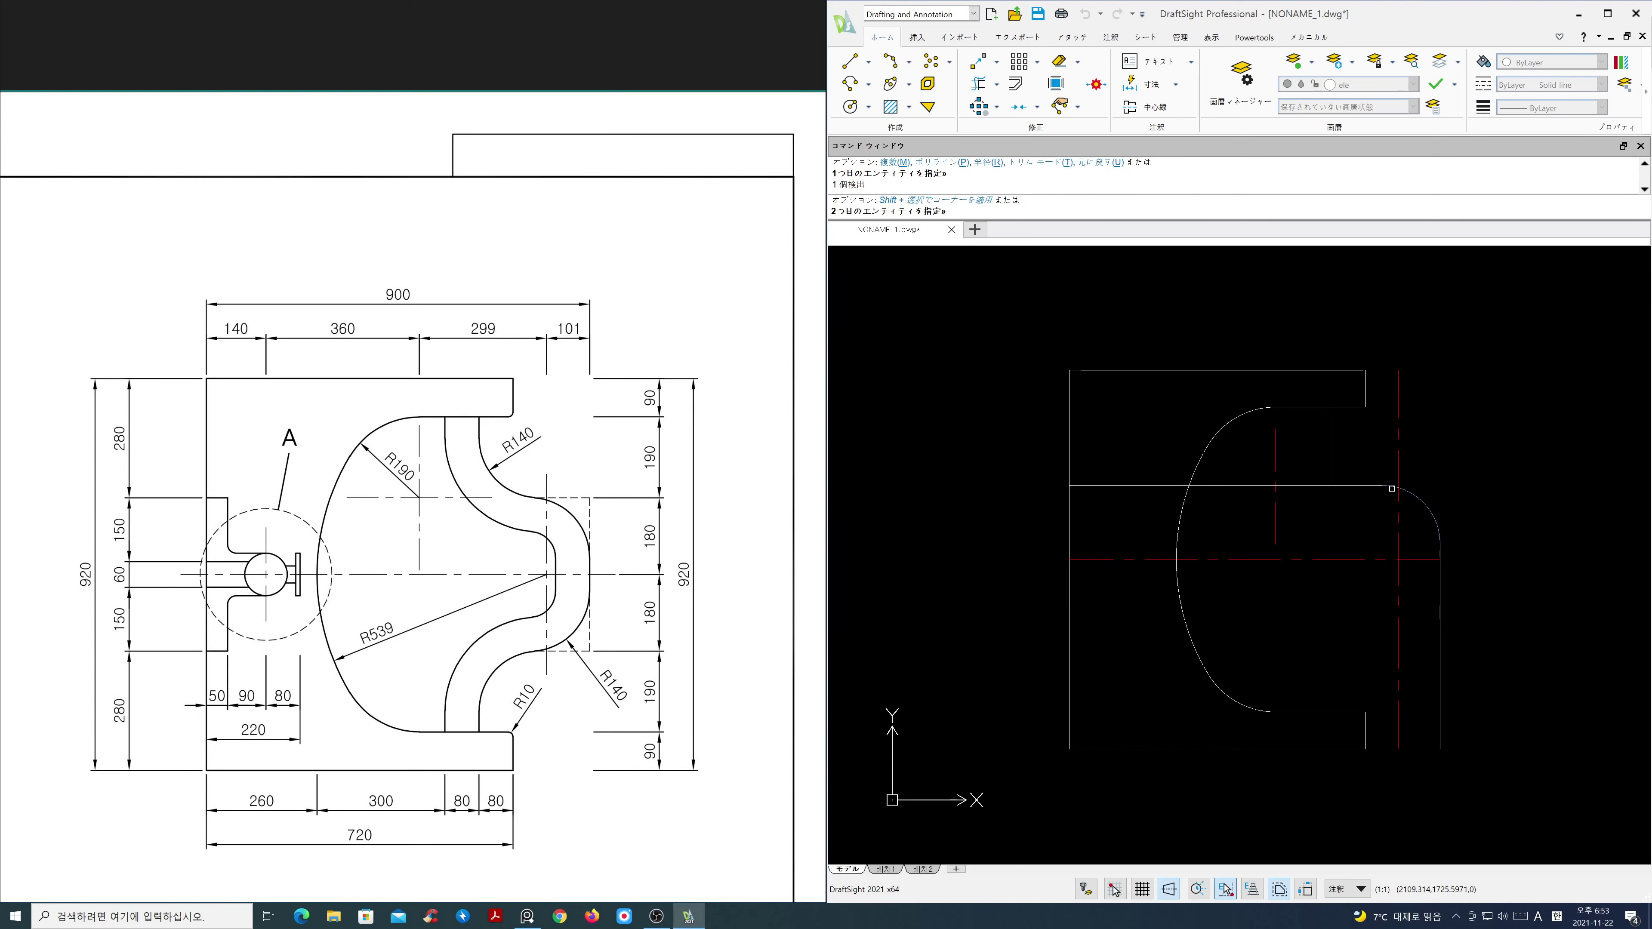
click(1334, 452)
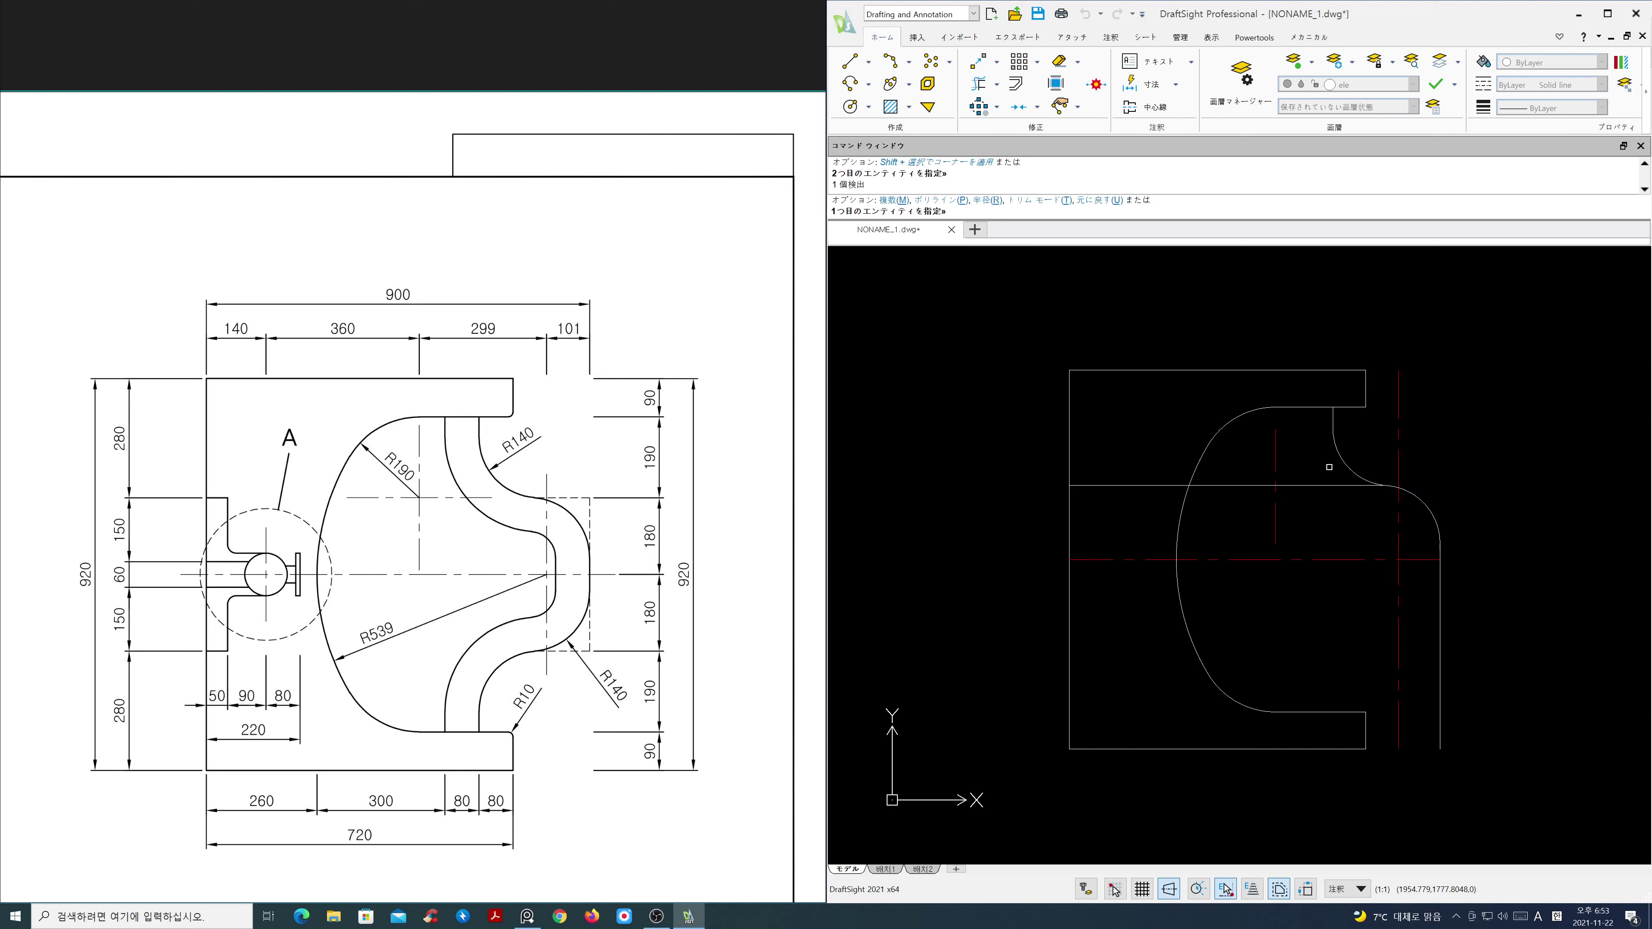
key(Escape)
Step: Delete the leftover horizontal 180 offset line
text(e)
key(Return)
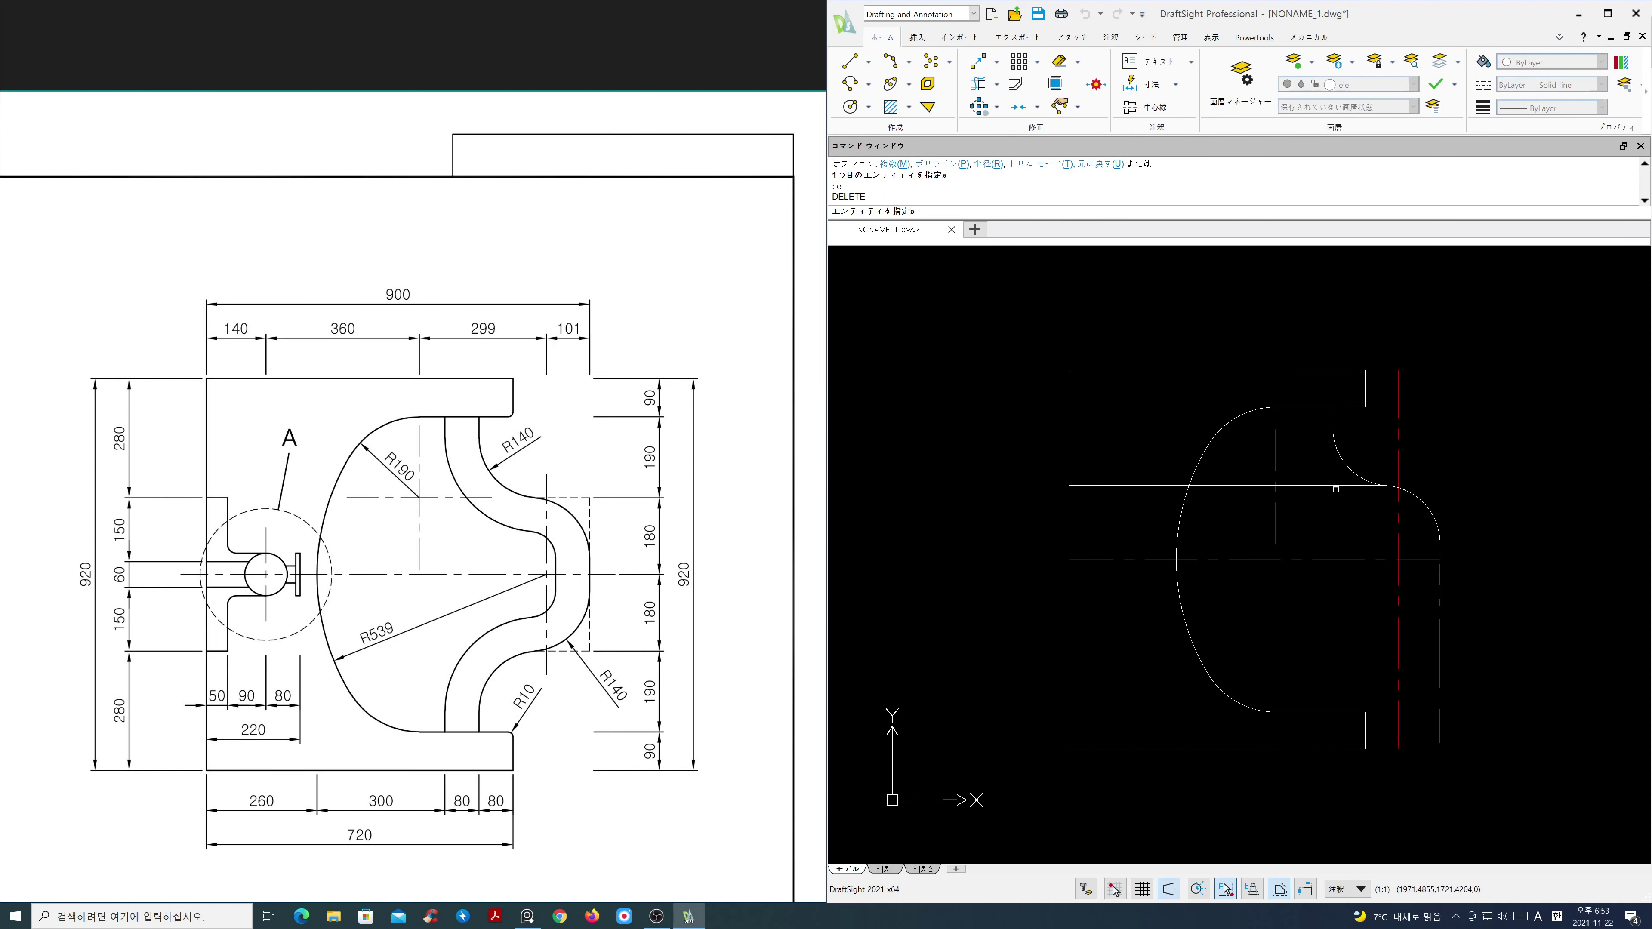
click(1334, 486)
key(Return)
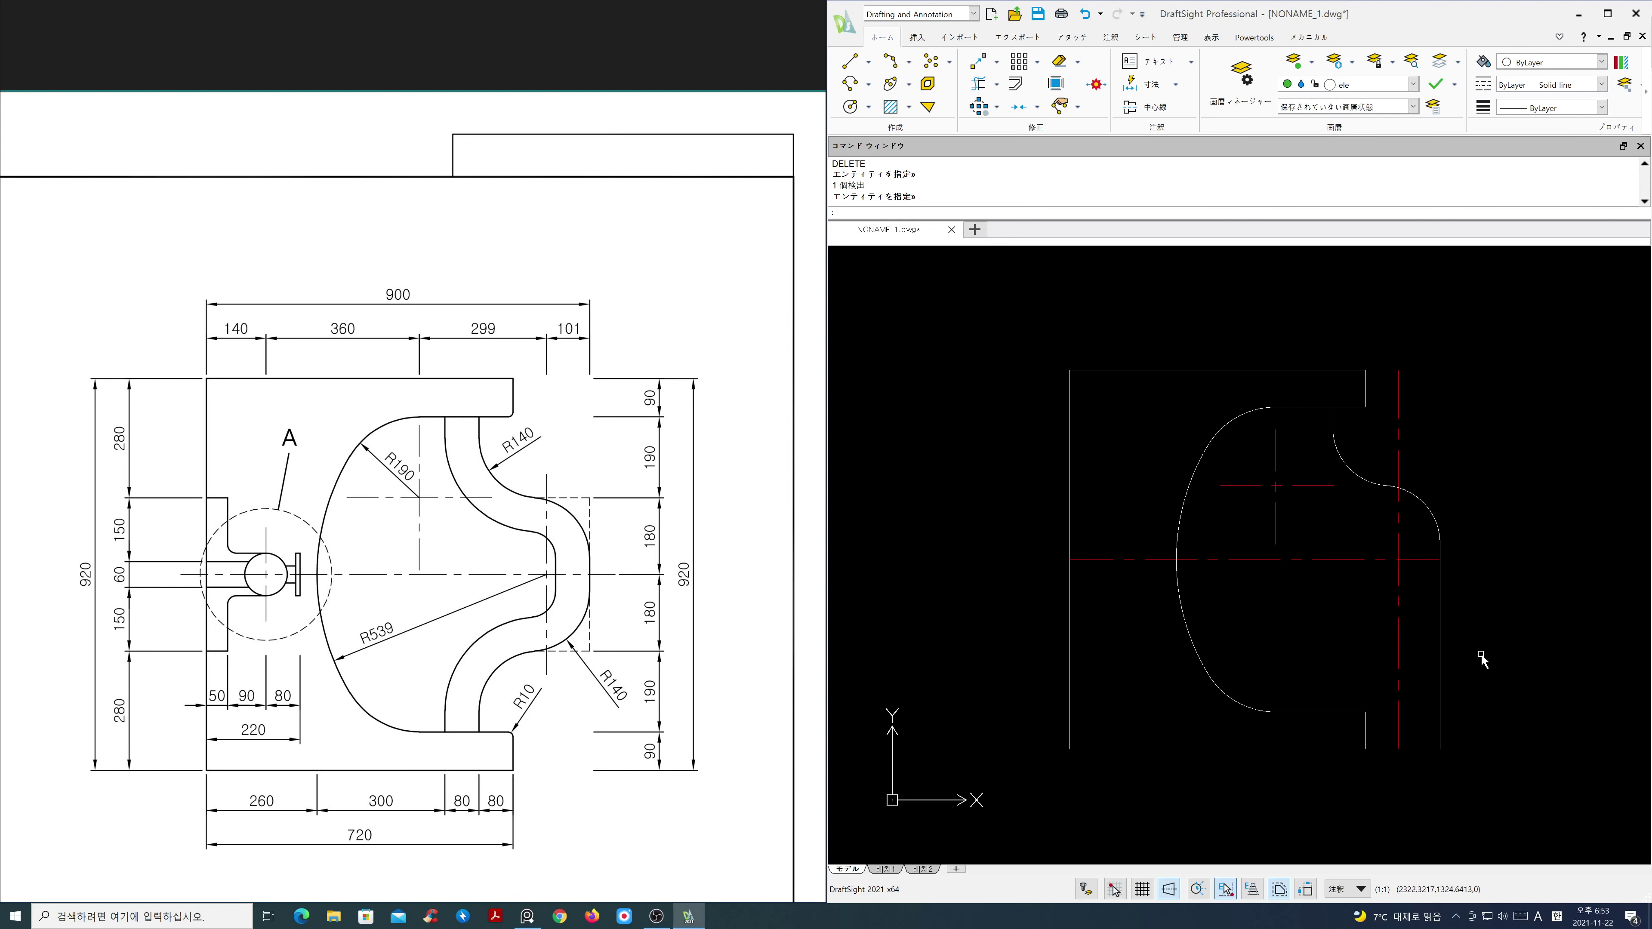
Step: Stretch both ends of the horizontal centreline outward beyond the outline
click(1428, 560)
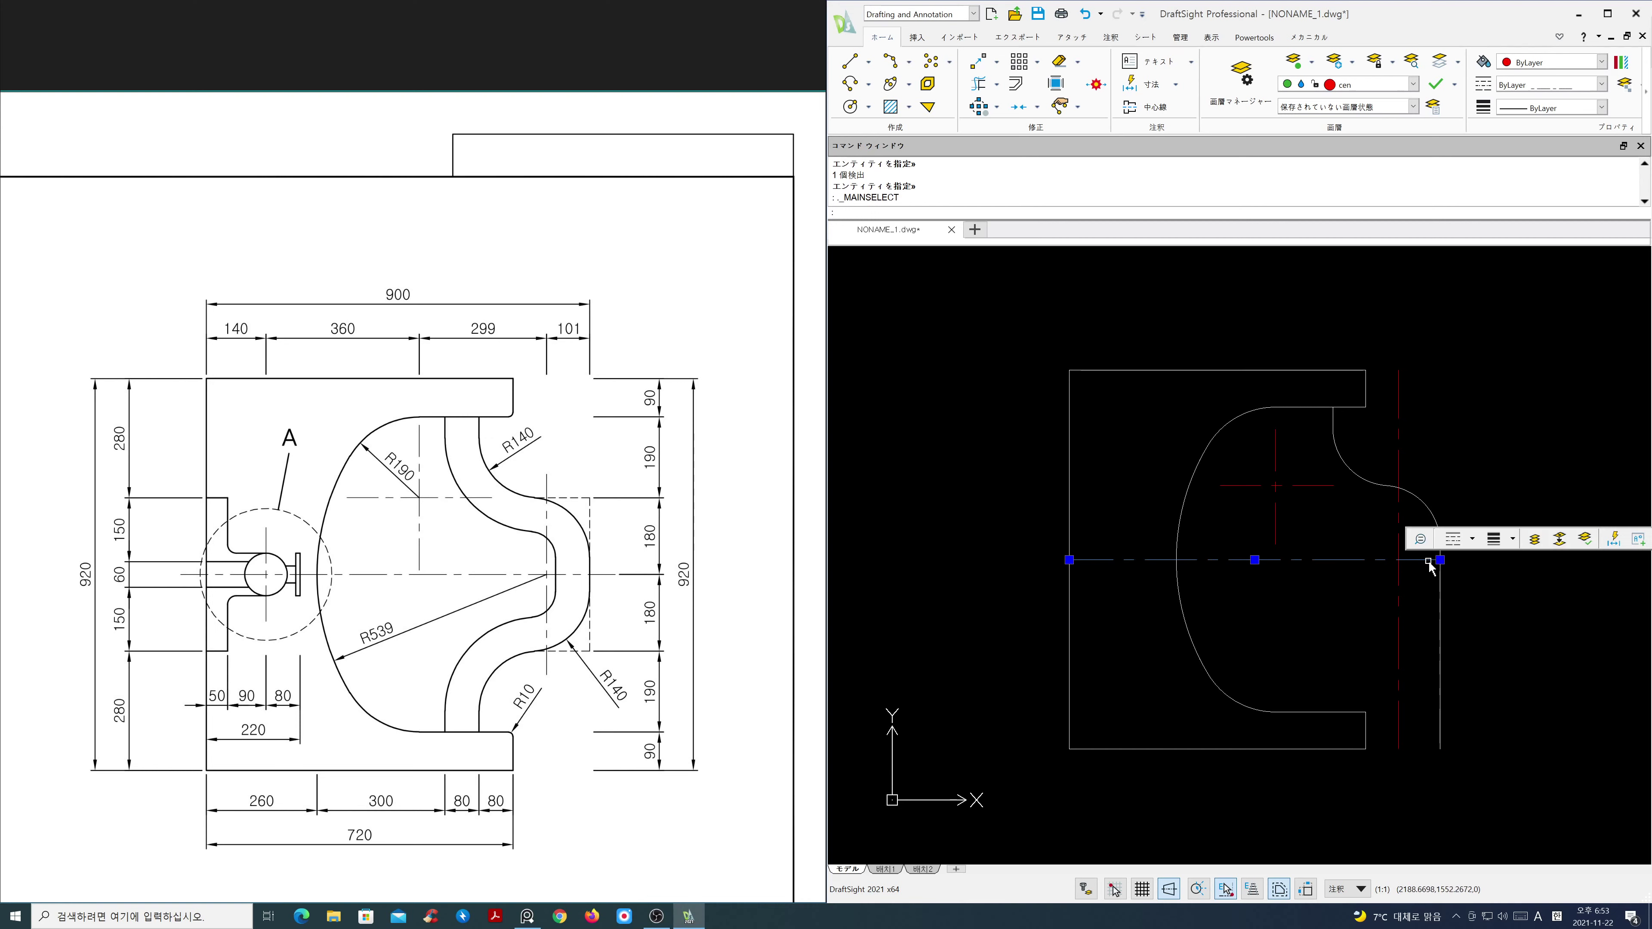
click(1440, 559)
click(1497, 560)
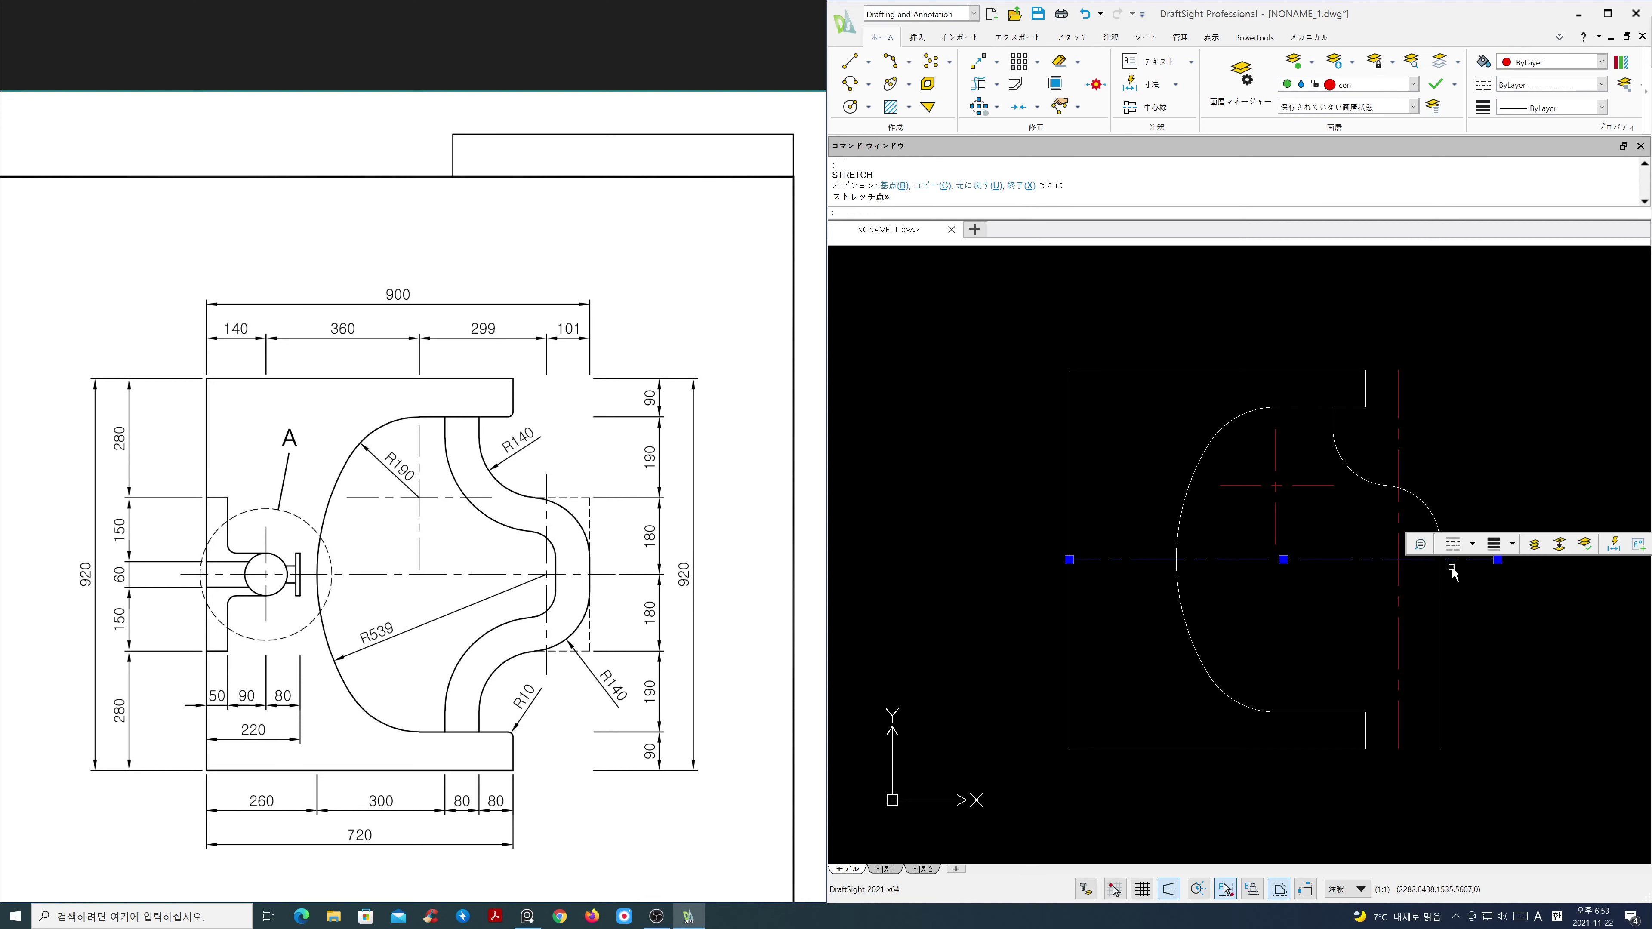
click(1069, 560)
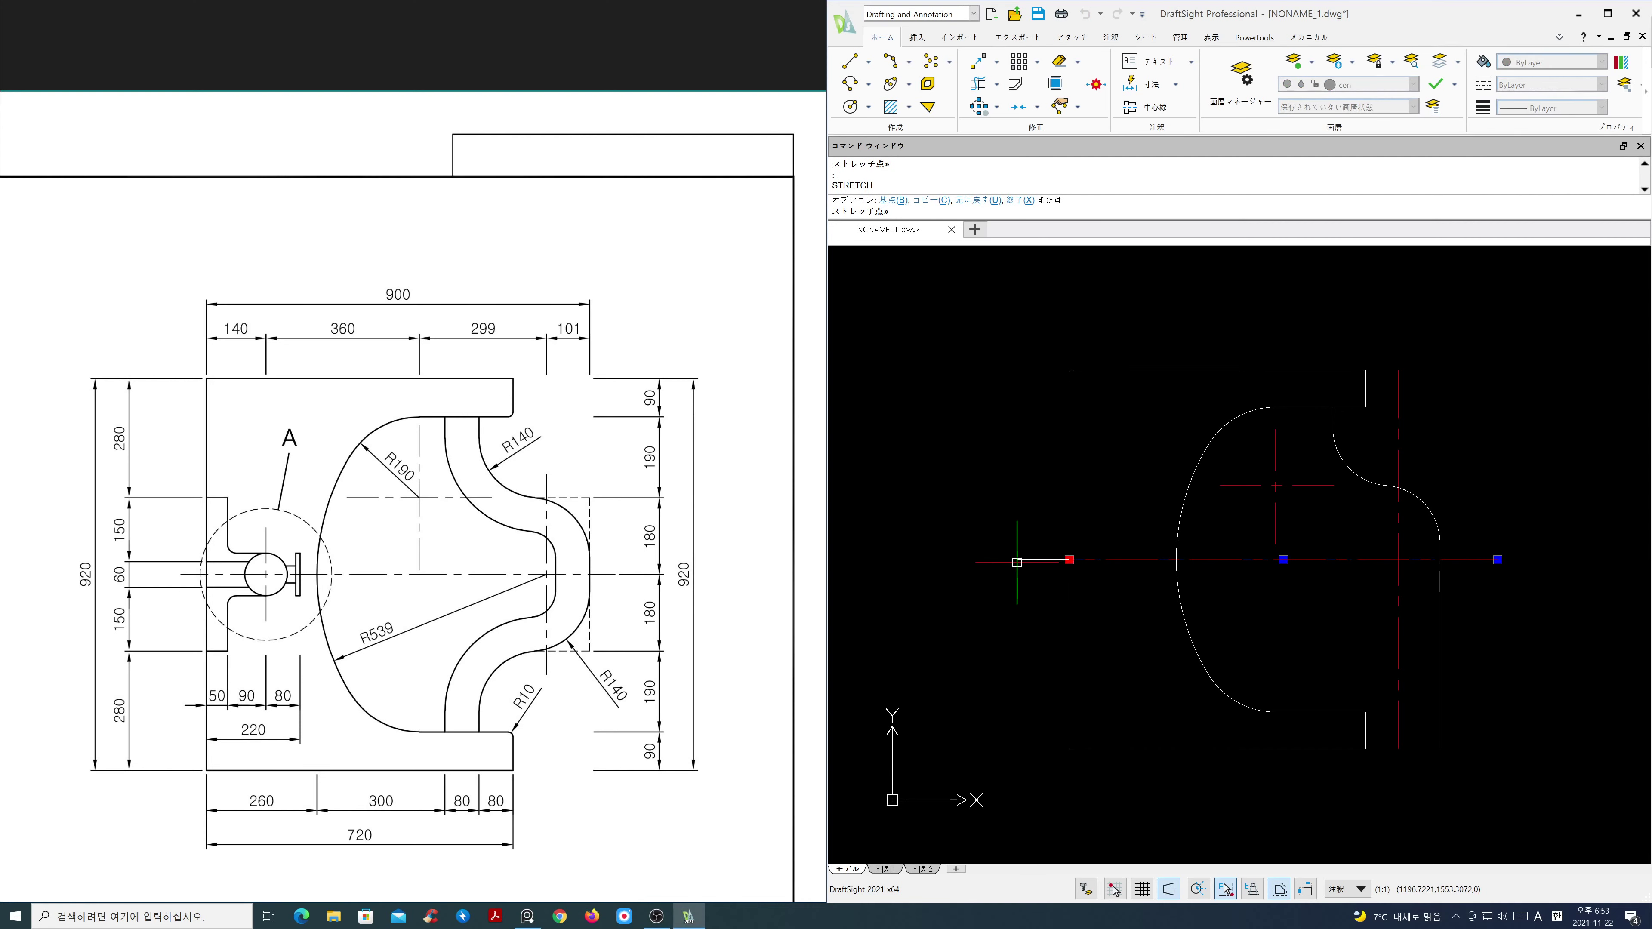
click(1017, 563)
key(Escape)
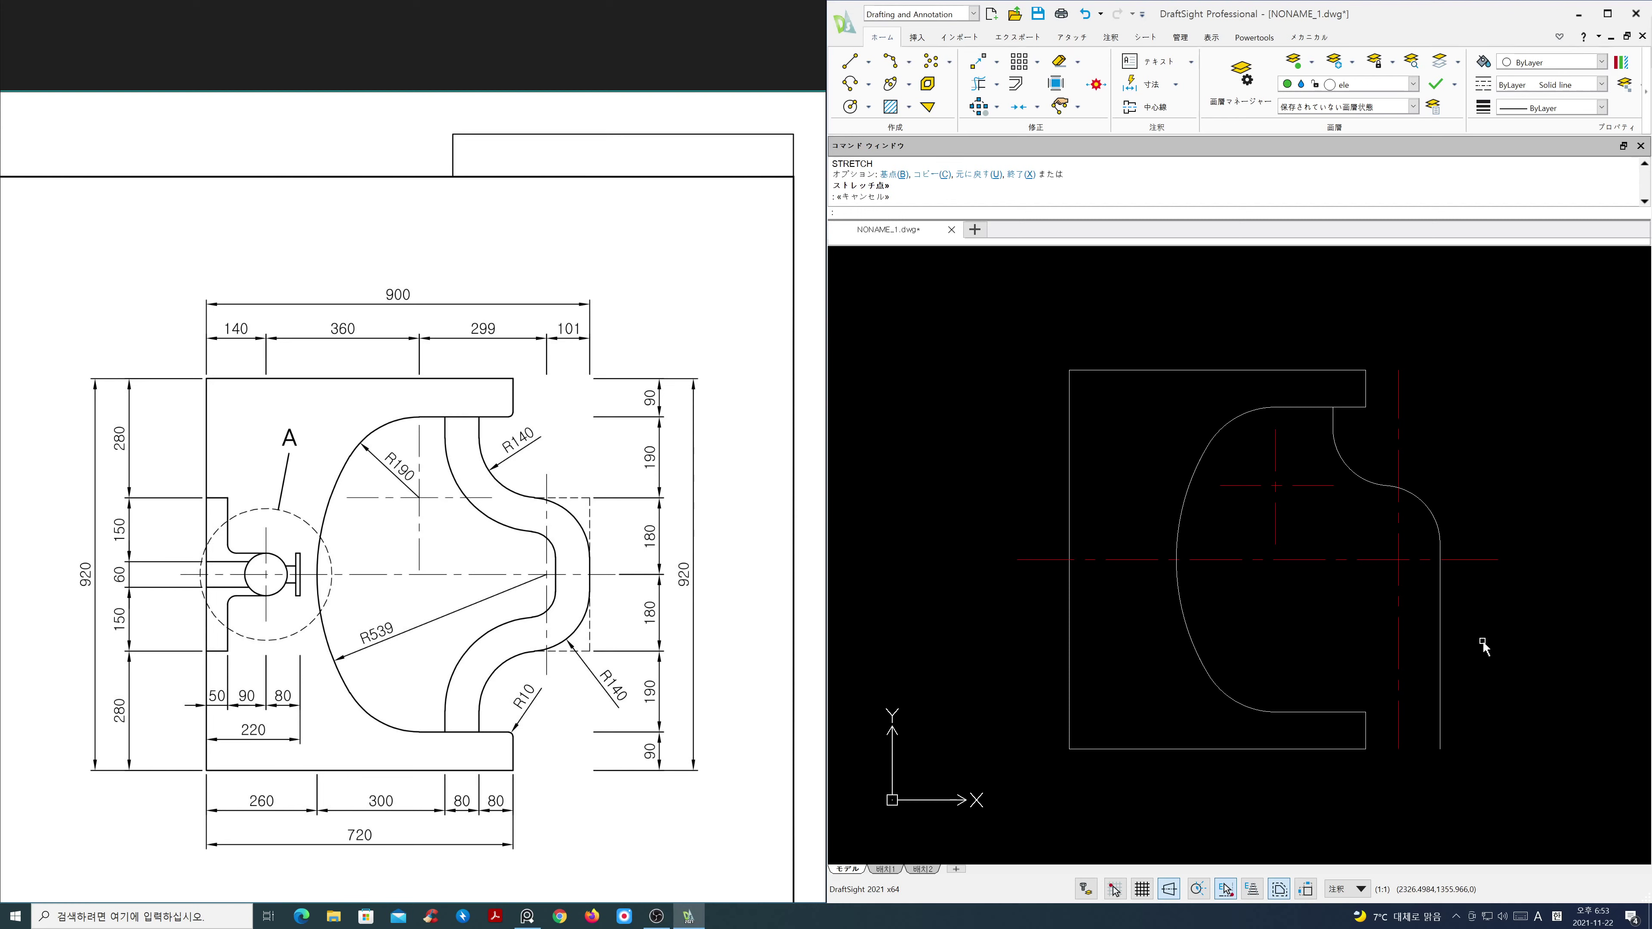
Step: Trim the part of the outer vertical front line that lies below the horizontal centreline
text(r)
key(Return)
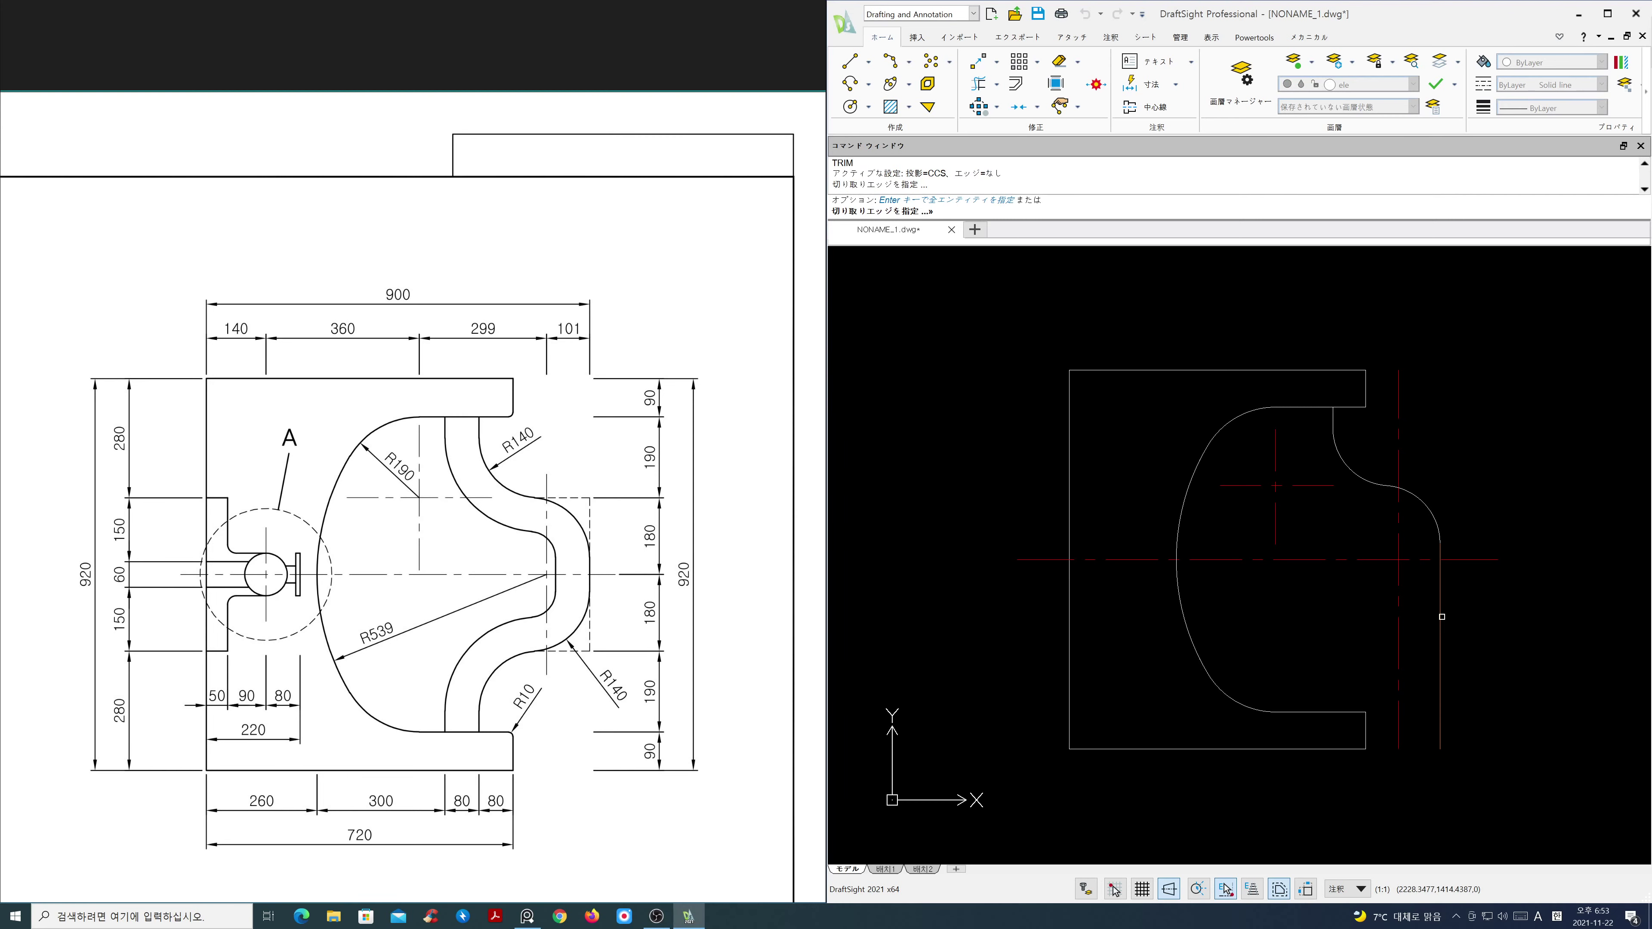
key(Return)
click(1441, 621)
key(Return)
Step: Mirror the upper half of the curved front edge about the horizontal centreline, keeping the source entities
text(m)
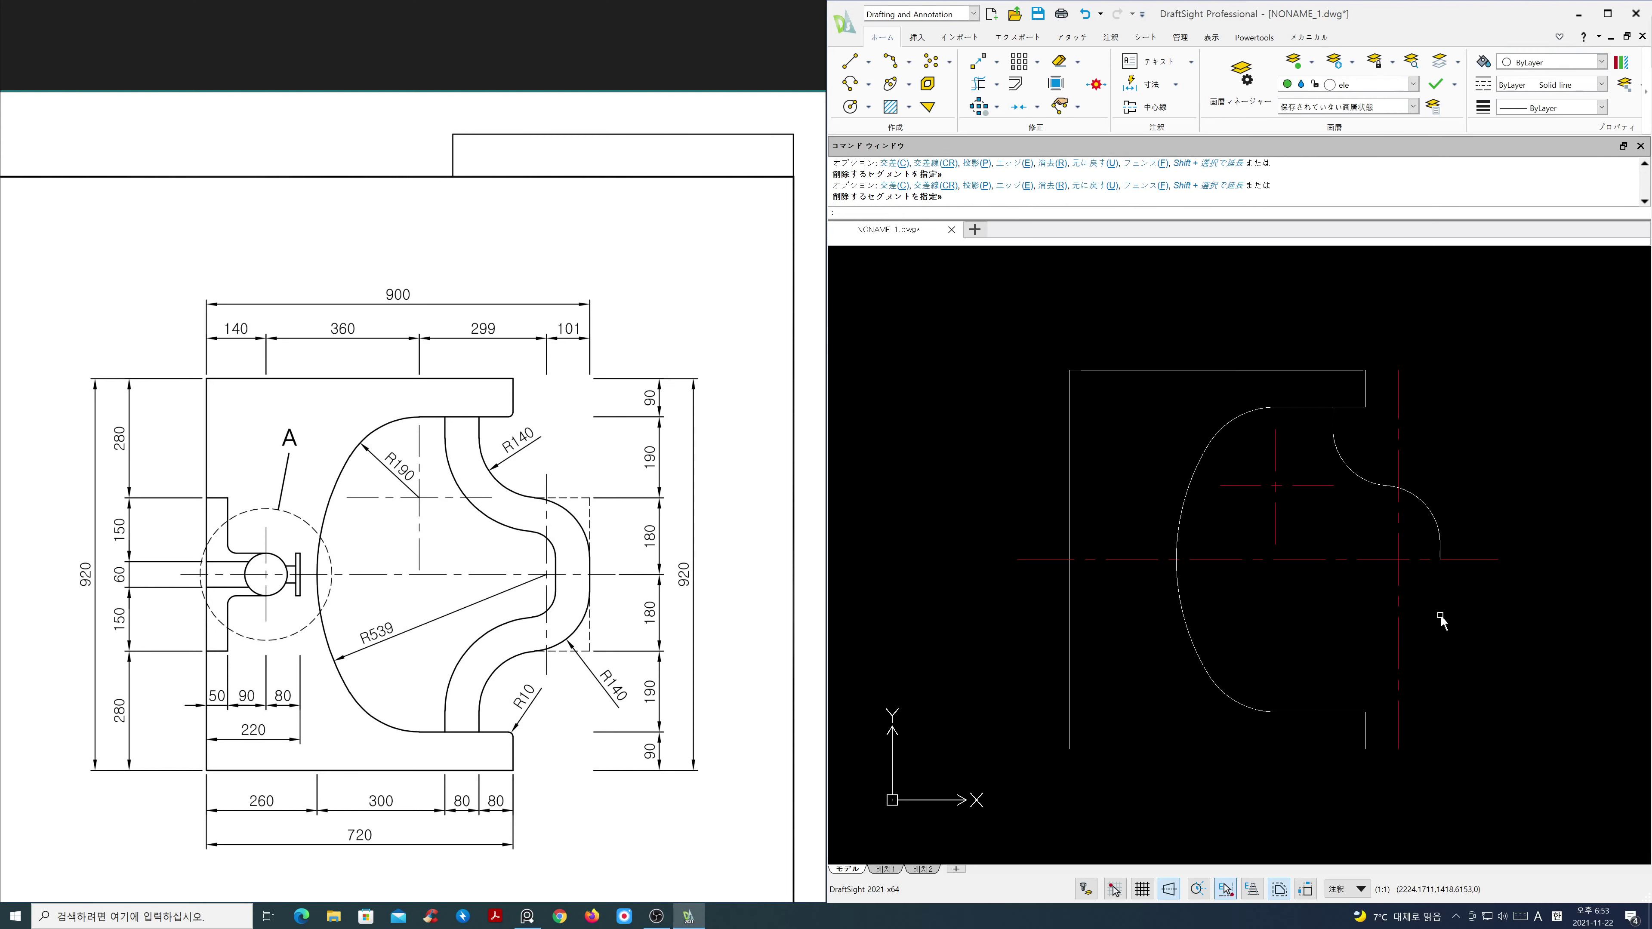
text(i)
key(Return)
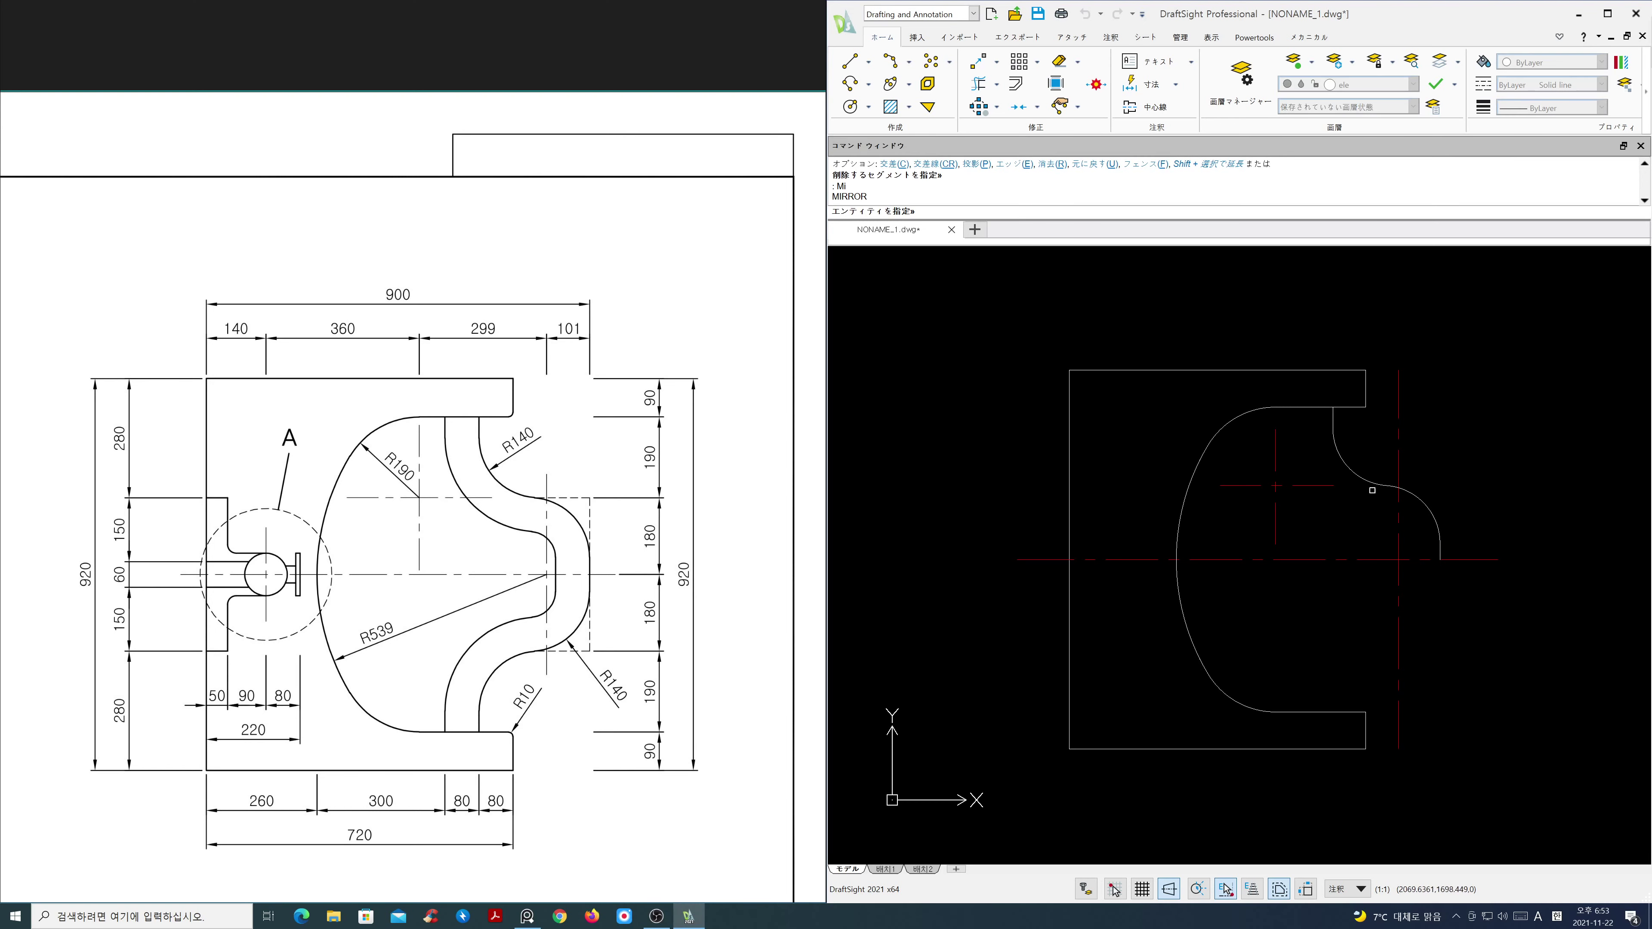
click(1322, 395)
click(1486, 606)
key(Return)
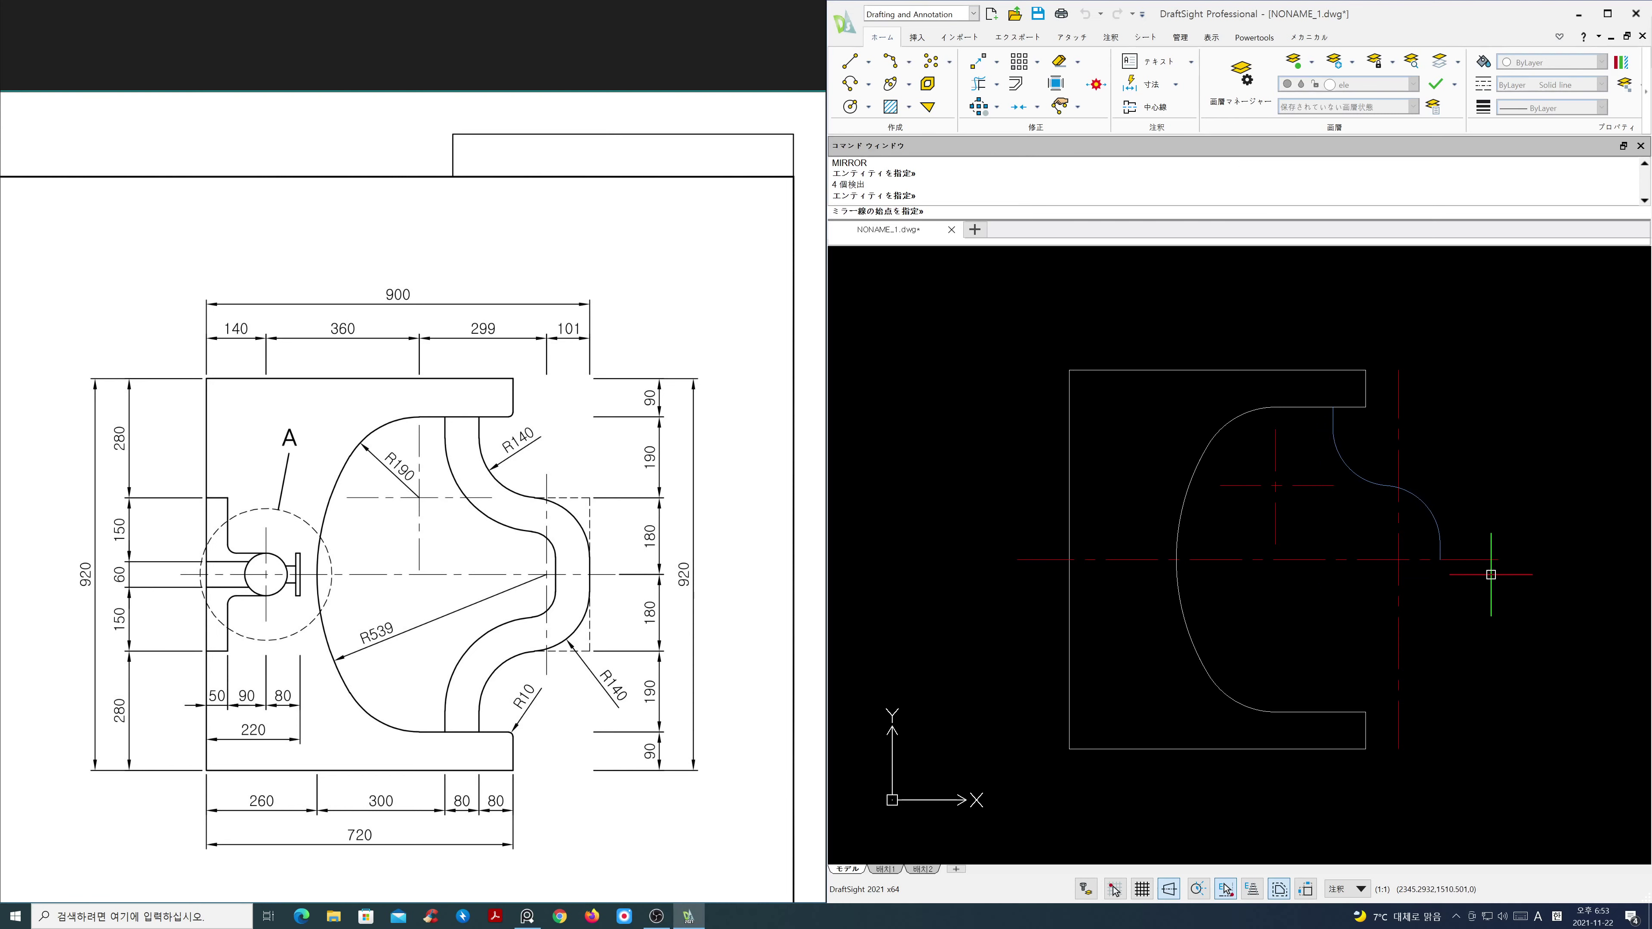
click(1498, 560)
click(1566, 562)
key(Return)
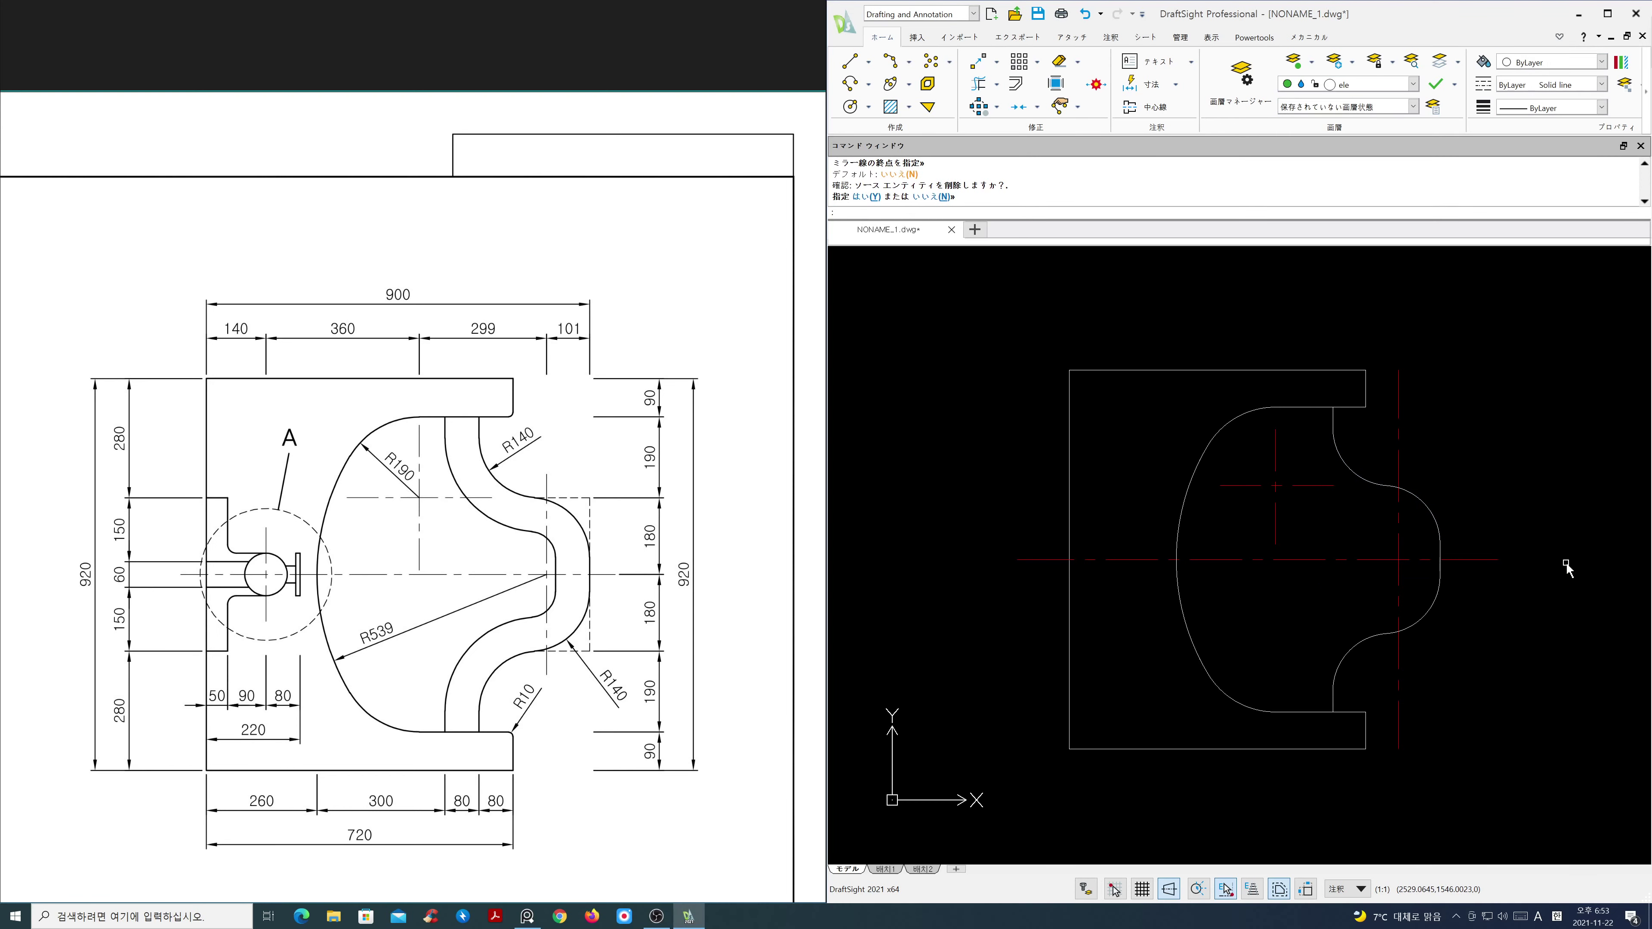
Step: Weld all segments of the upper and lower curved front edge into one polyline
text(j)
key(Return)
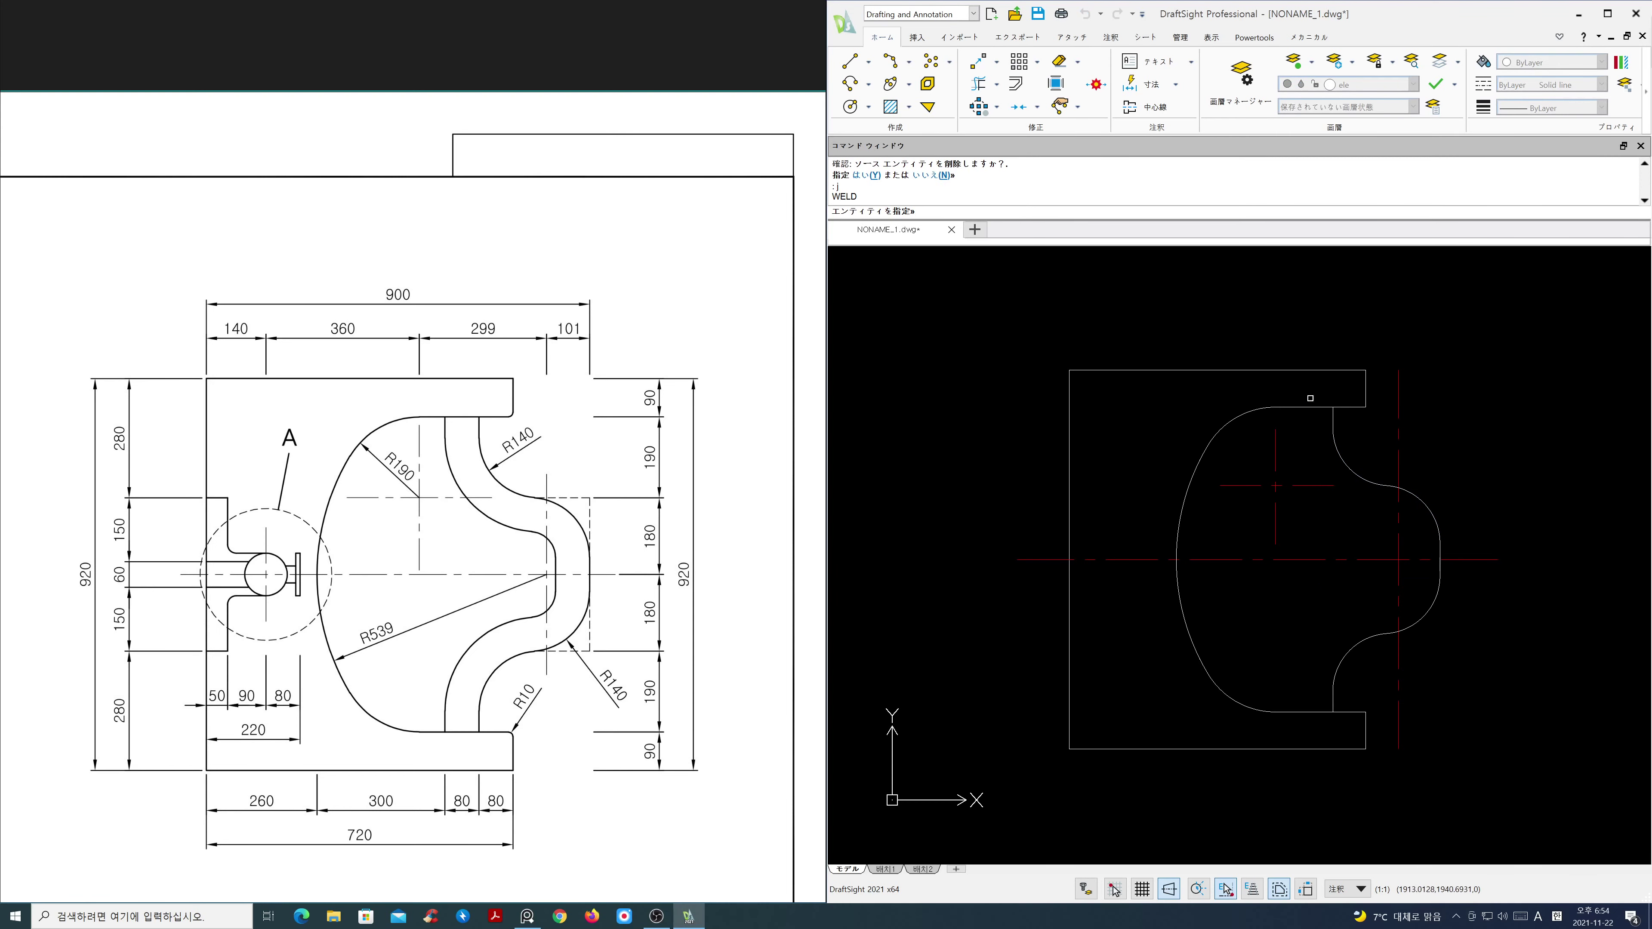
drag(1310, 397, 1503, 731)
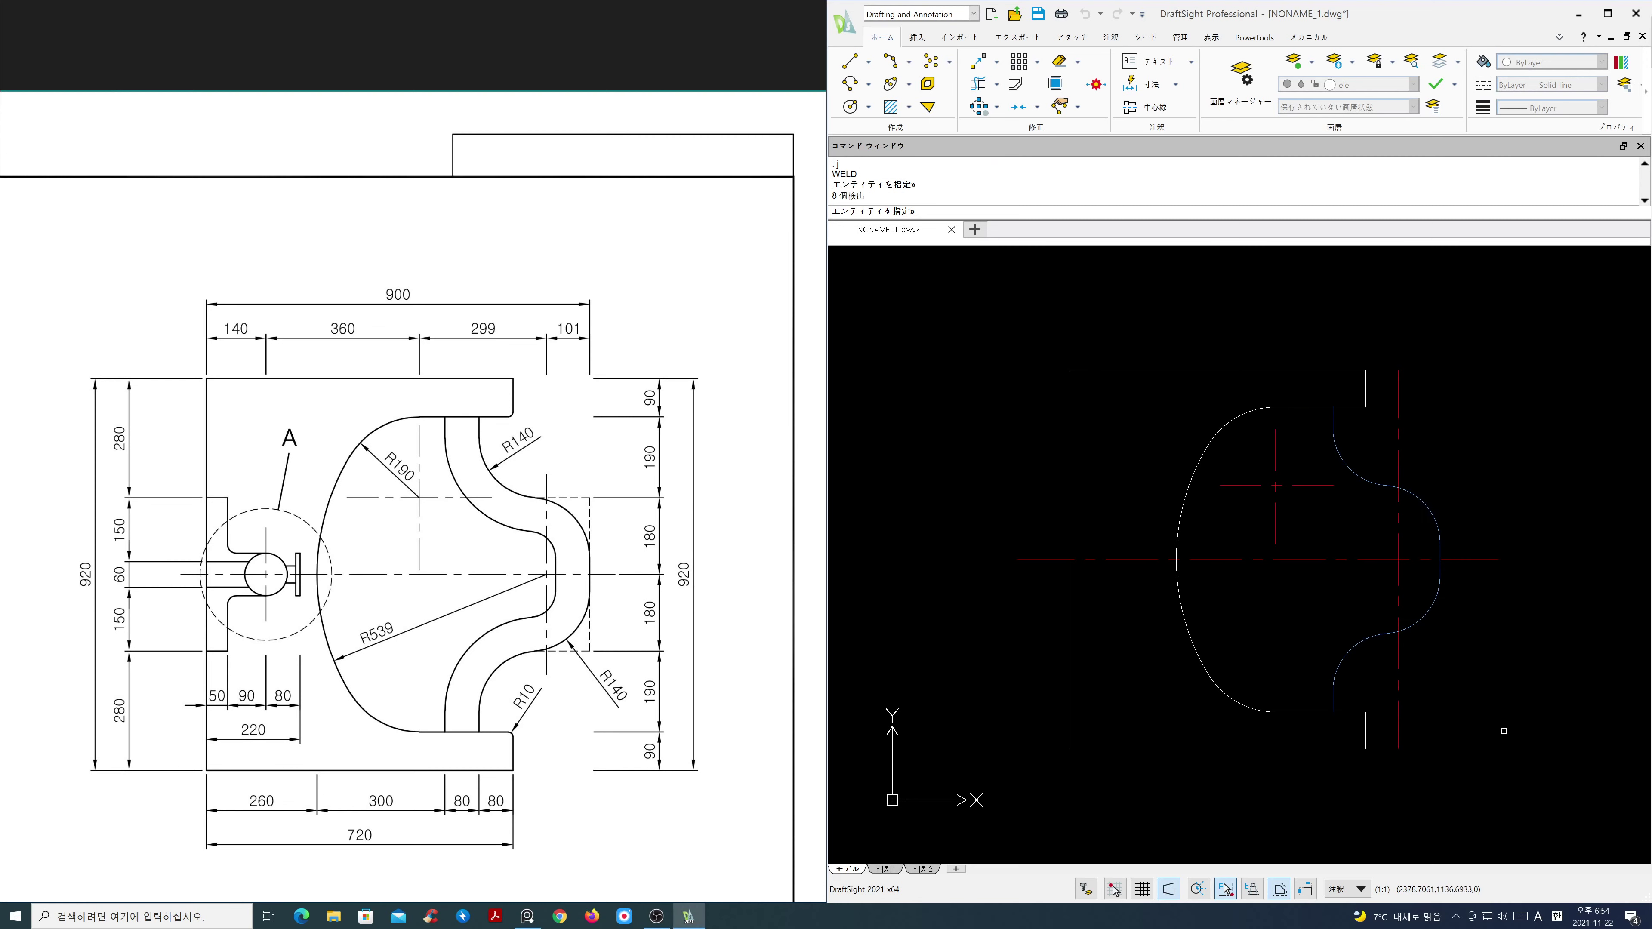
key(Return)
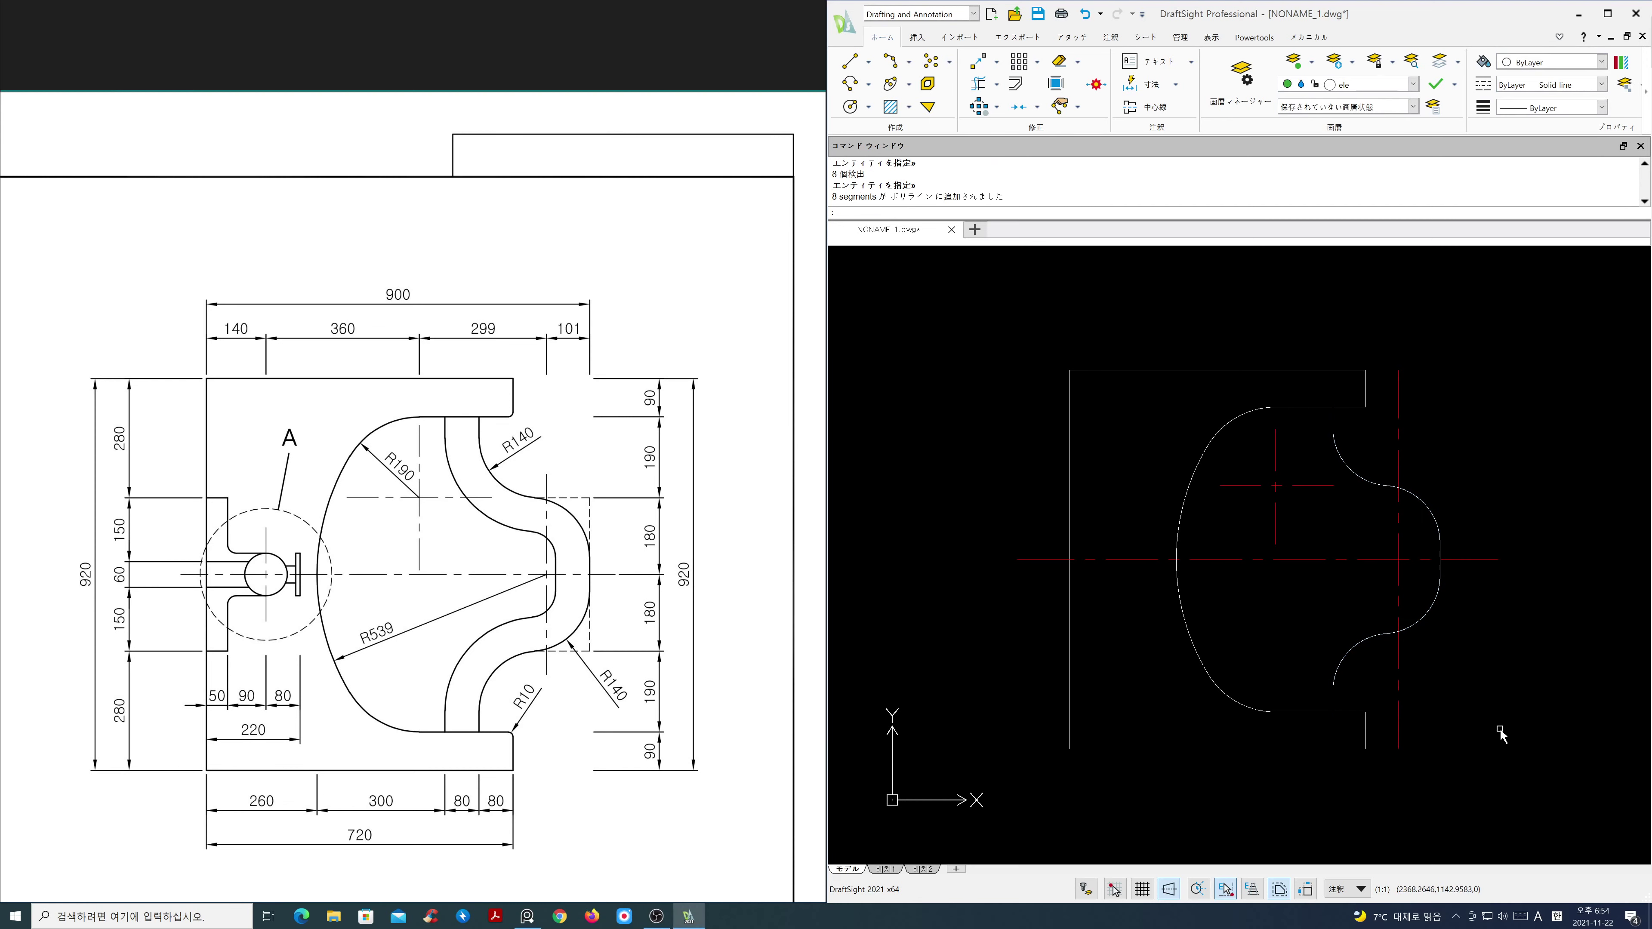
Step: Offset the welded front edge polyline 80 inward, towards the basin
text(o)
key(Return)
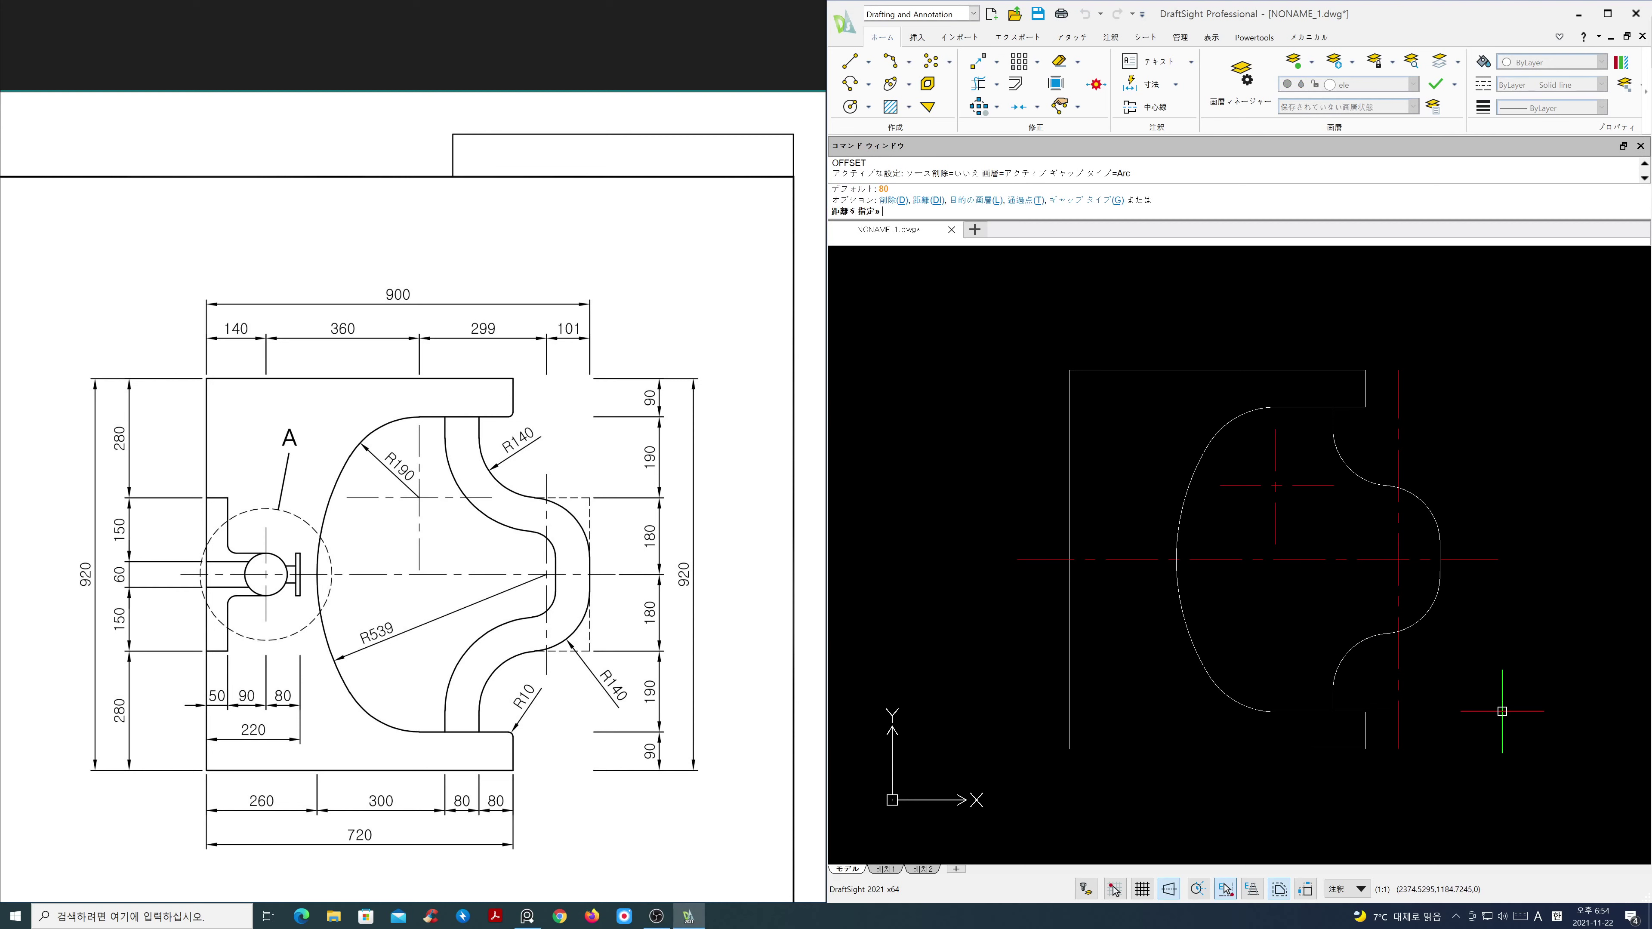
text(80)
key(Return)
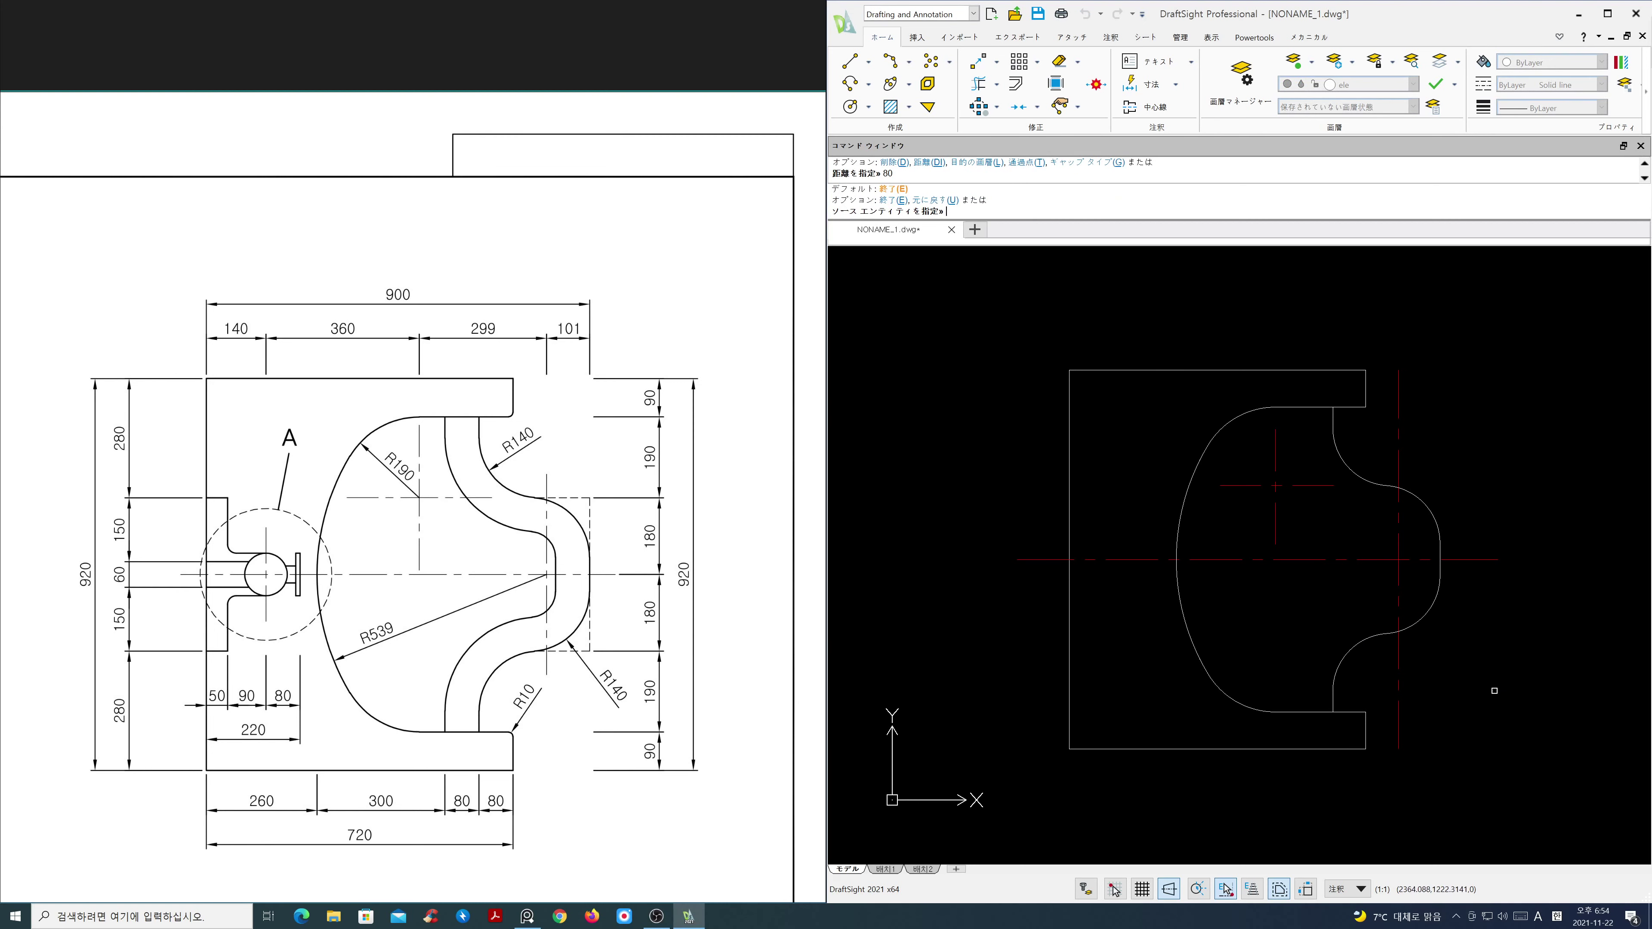
click(1425, 614)
click(1279, 617)
key(Return)
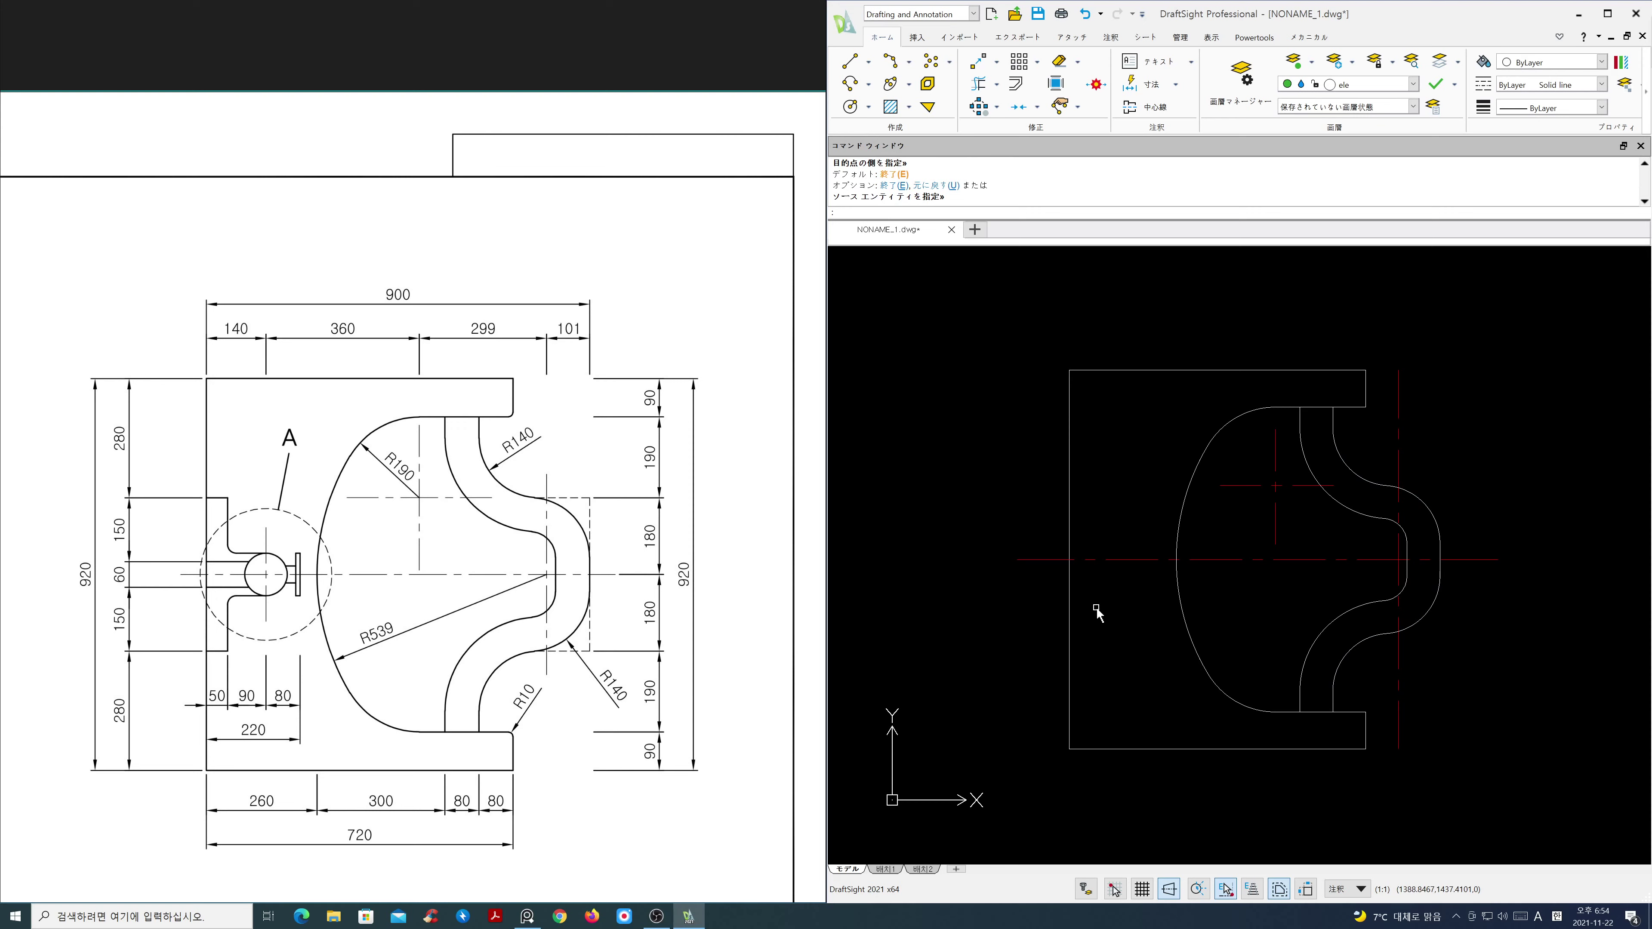
Step: Make cen the active layer and offset the outline's vertical back edge 140 towards the basin
middle_drag(1114, 616, 1191, 601)
drag(597, 623, 632, 623)
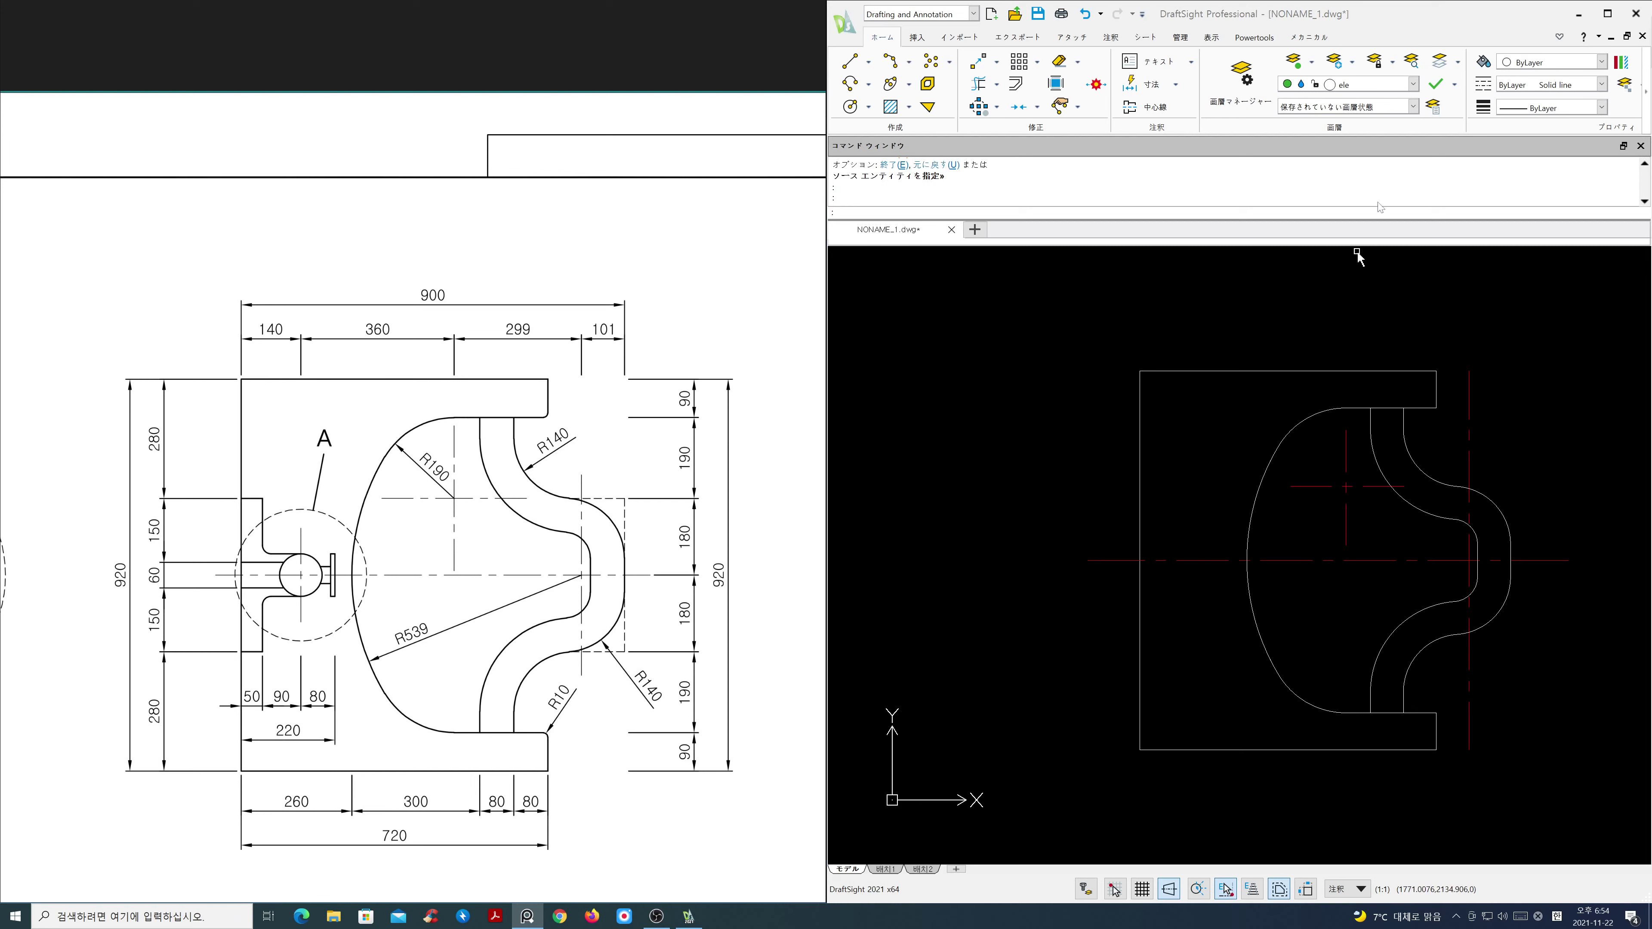
click(1413, 84)
click(1403, 117)
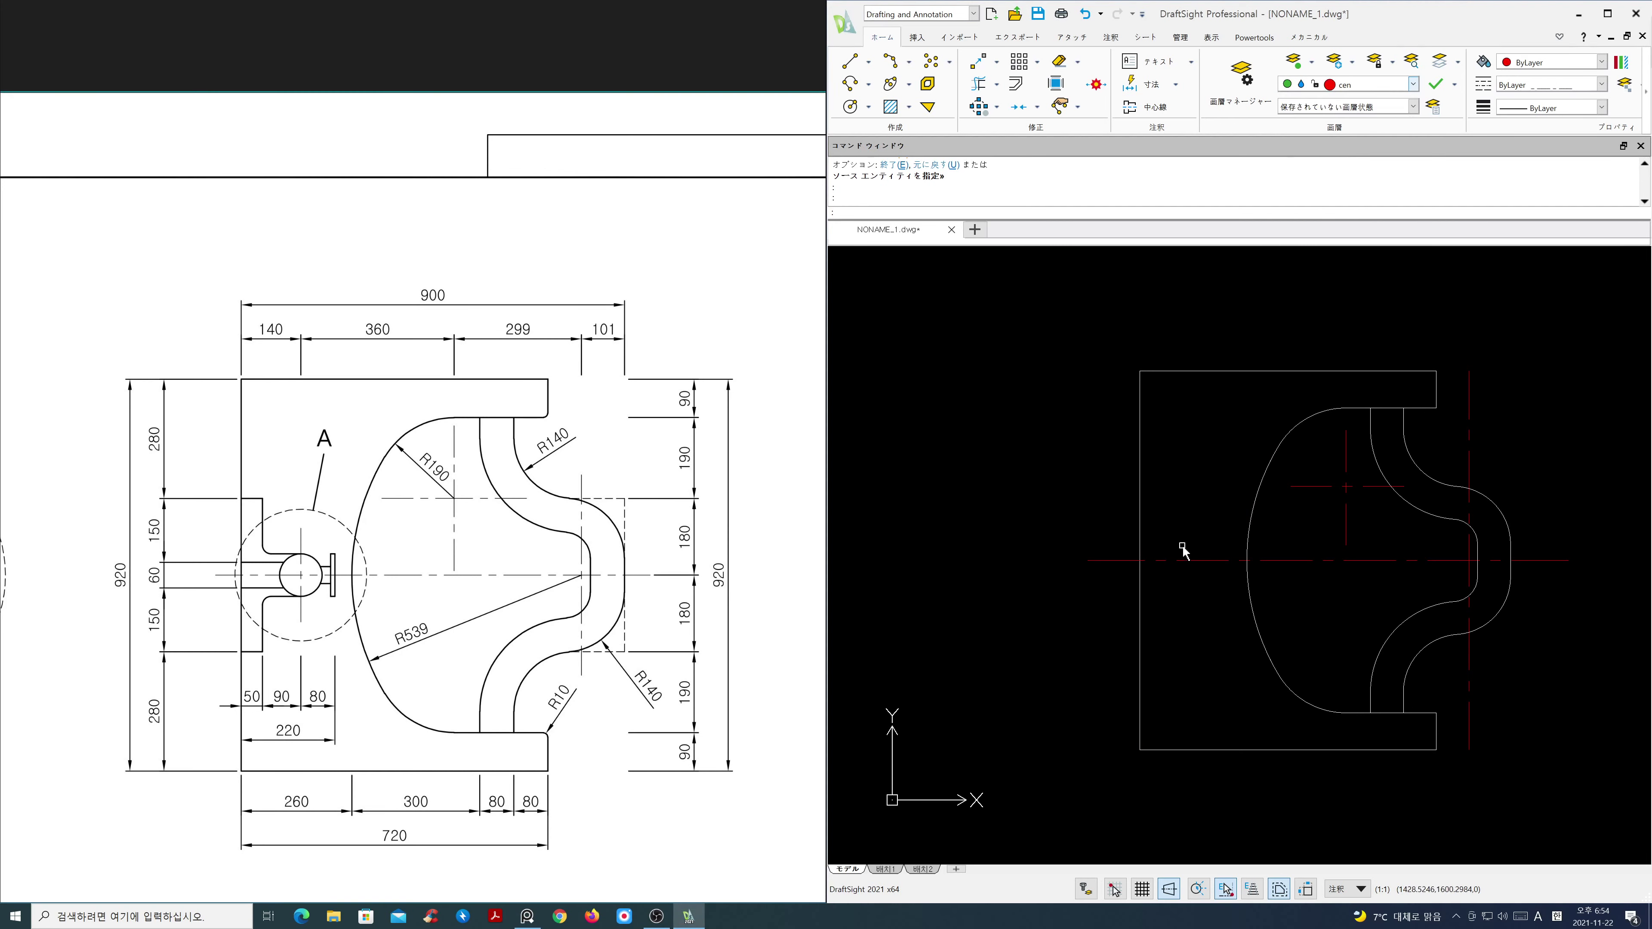
key(Return)
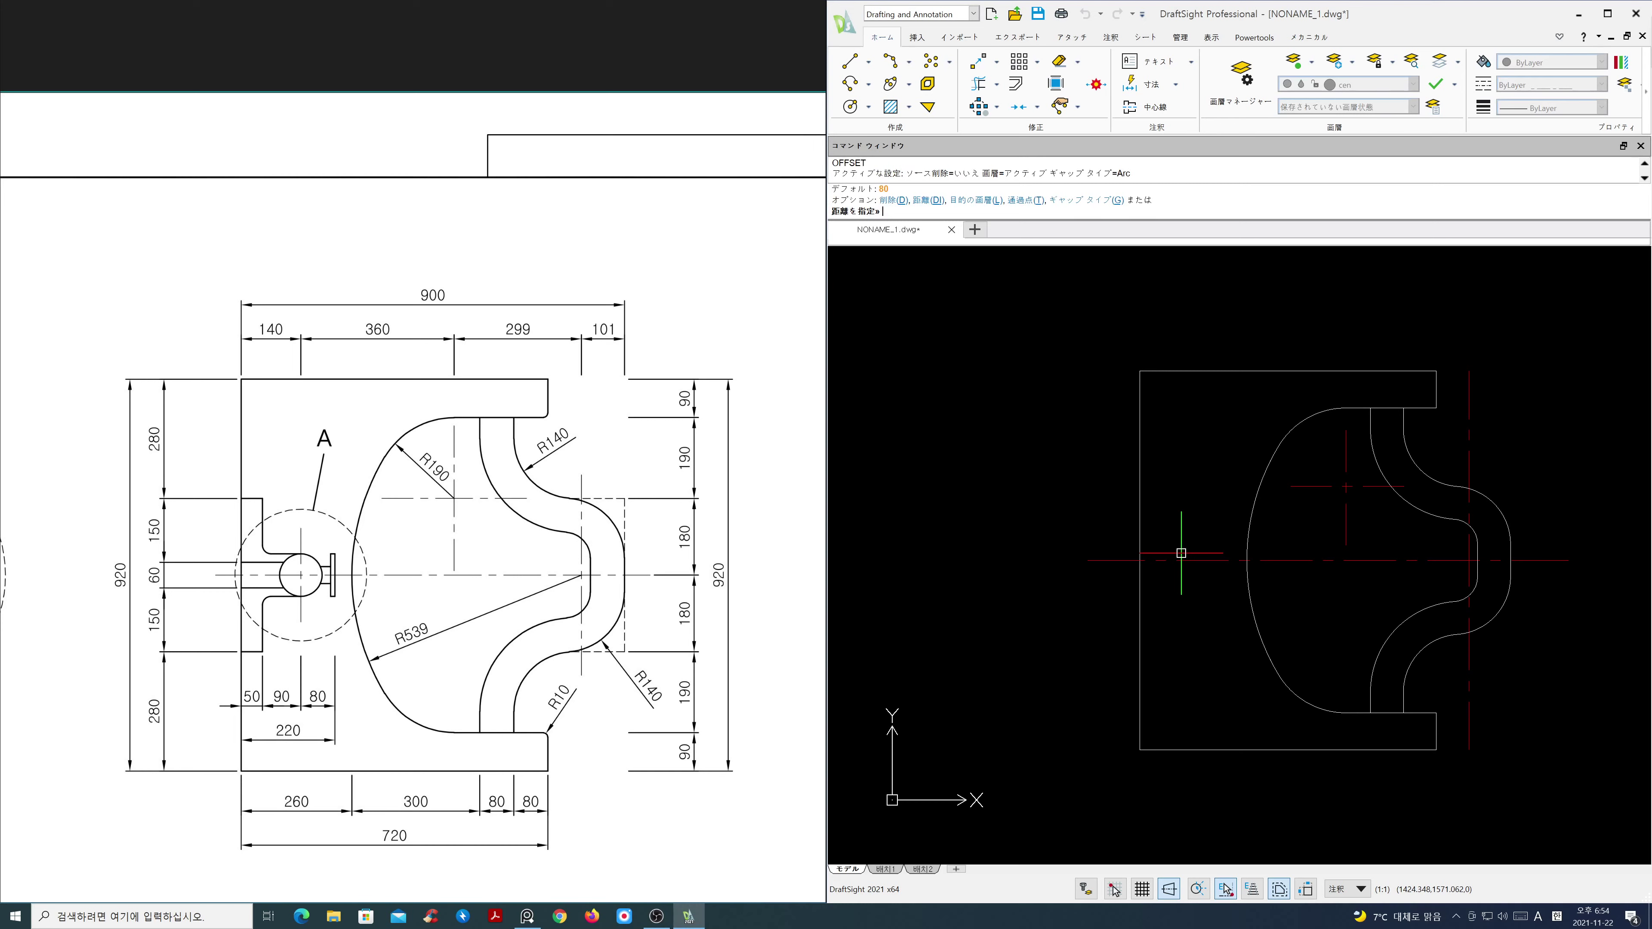
text(15)
key(BackSpace)
text(40)
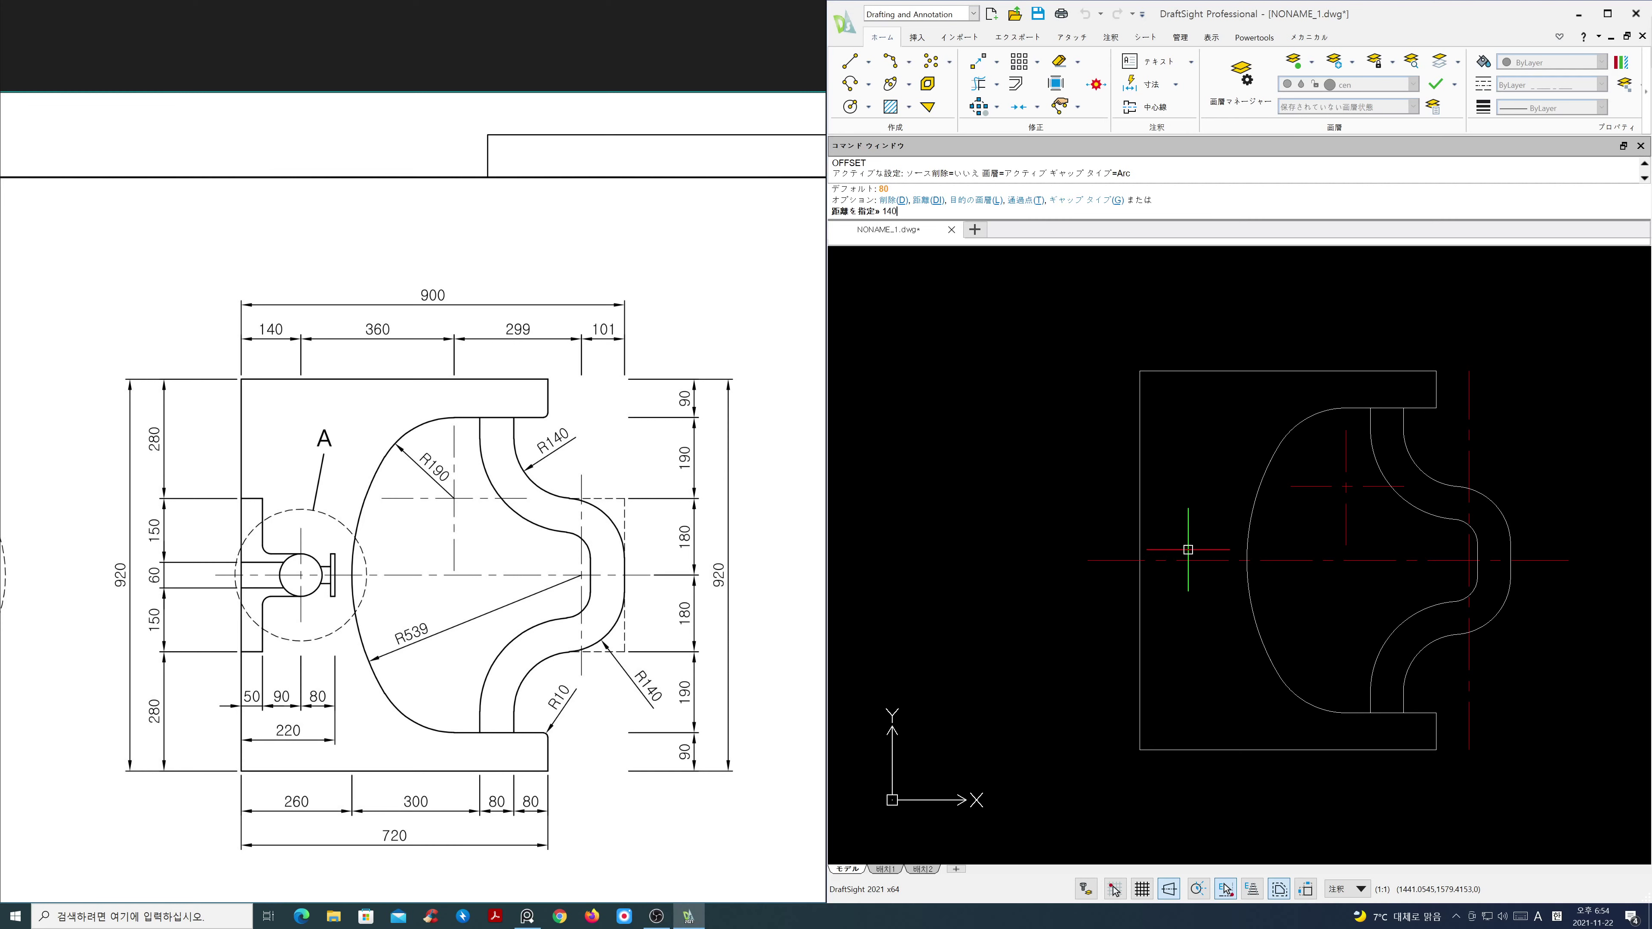
key(Return)
click(1143, 525)
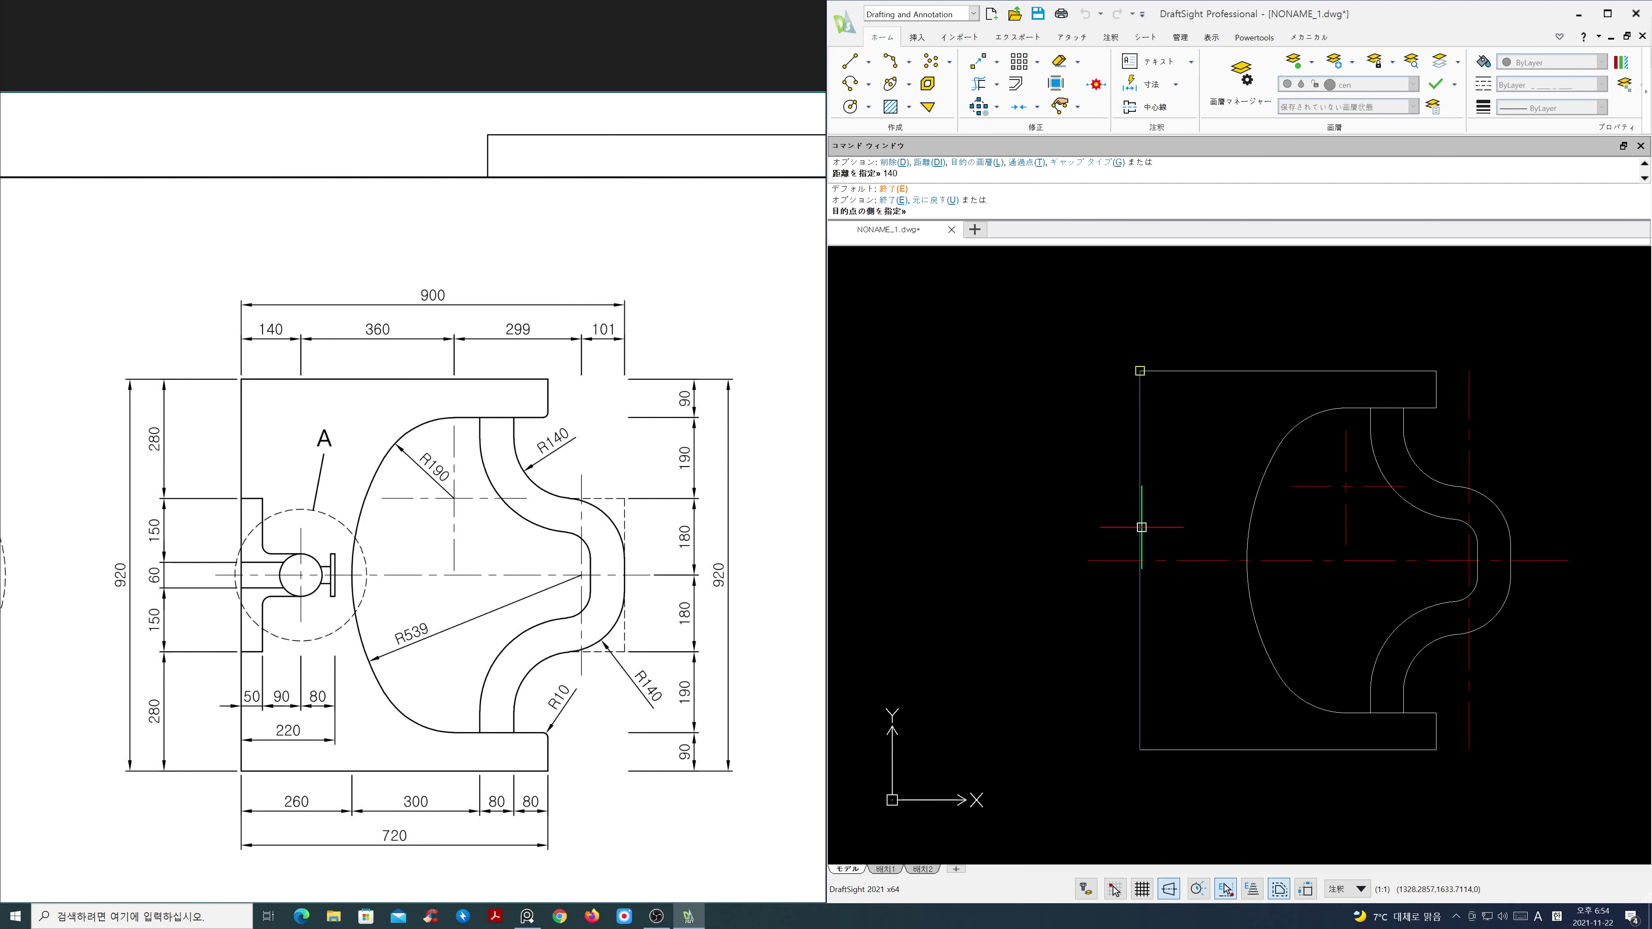
click(1186, 523)
Step: Shorten the new vertical centreline at both ends so it extends only a short way above and below the horizontal centreline
text(s)
key(Return)
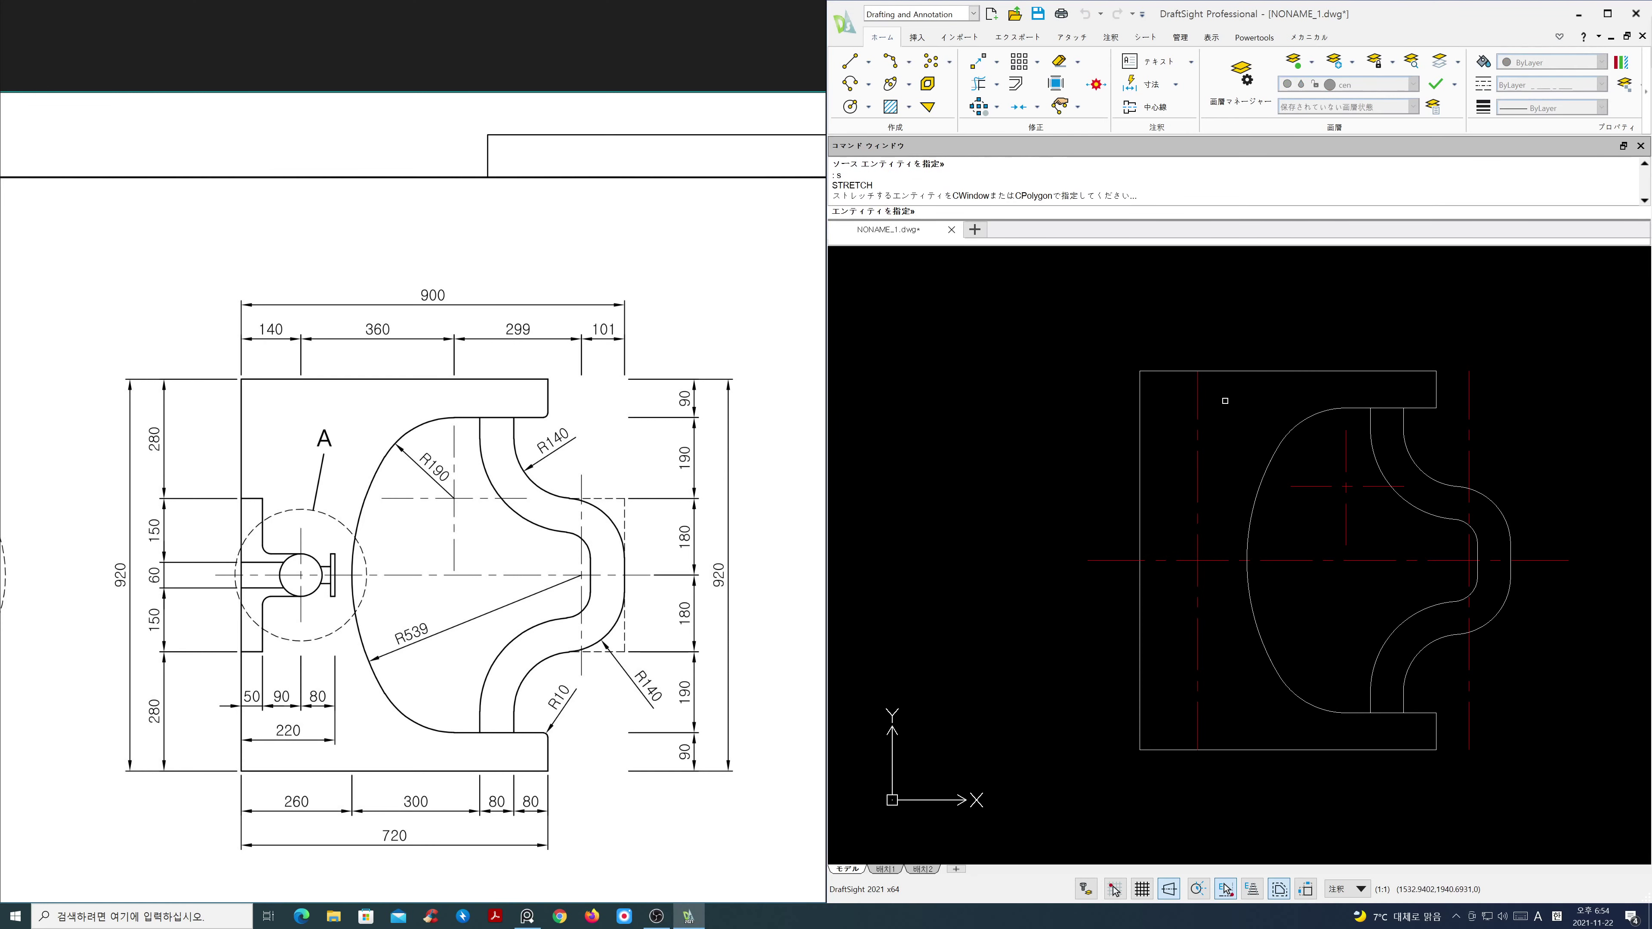
key(Escape)
click(1198, 383)
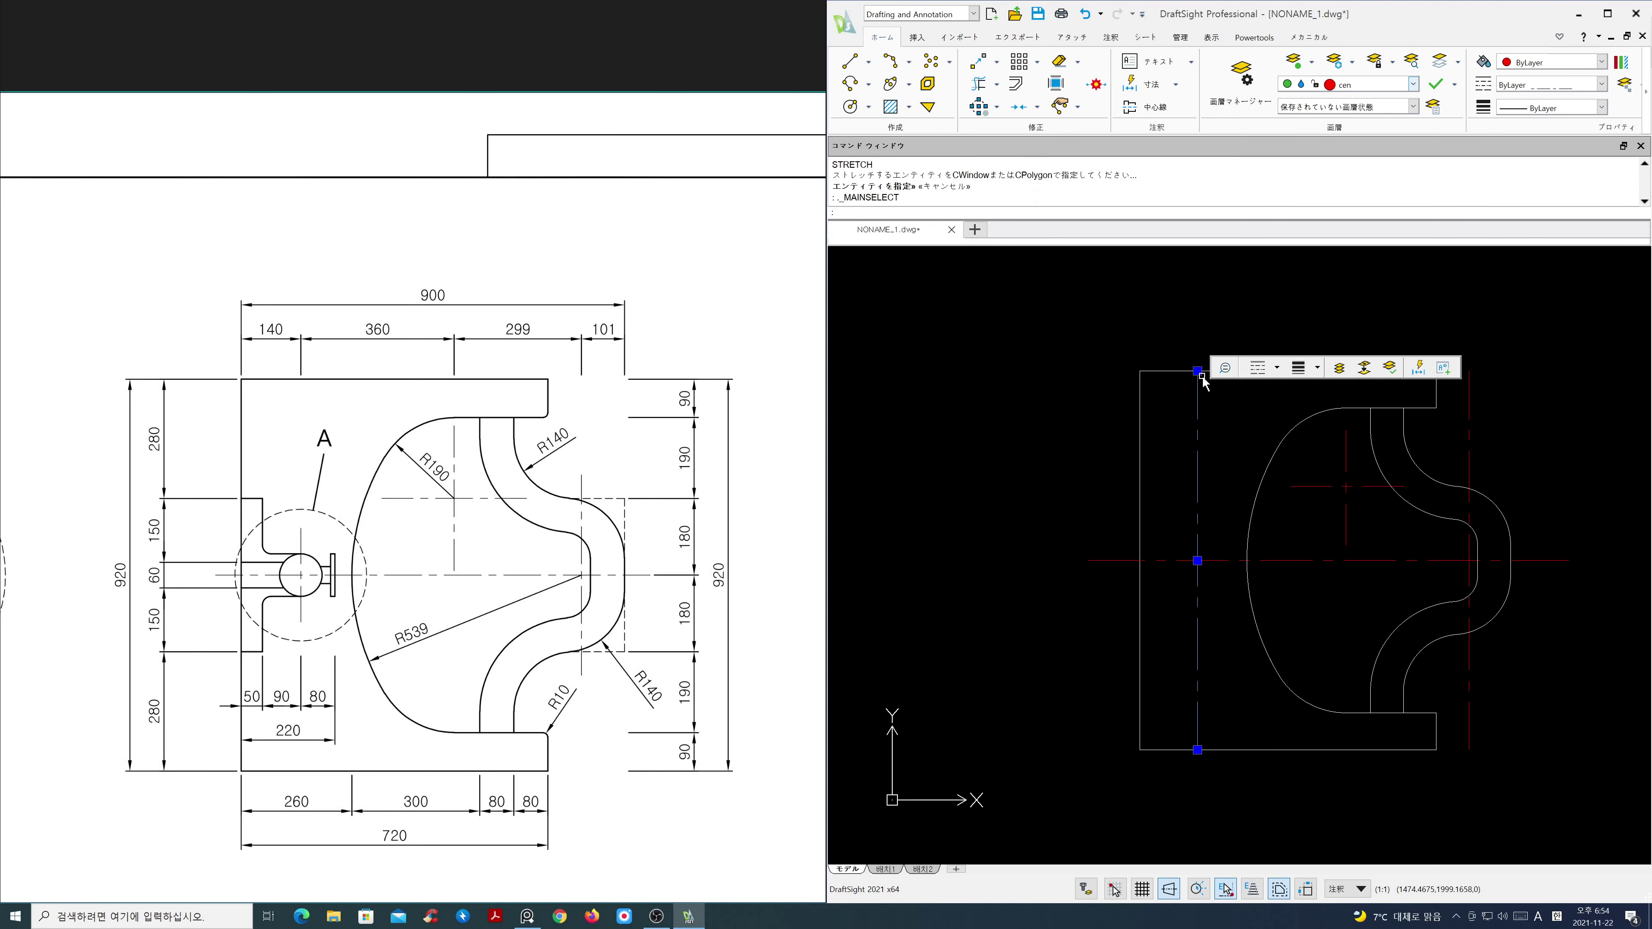
click(1198, 371)
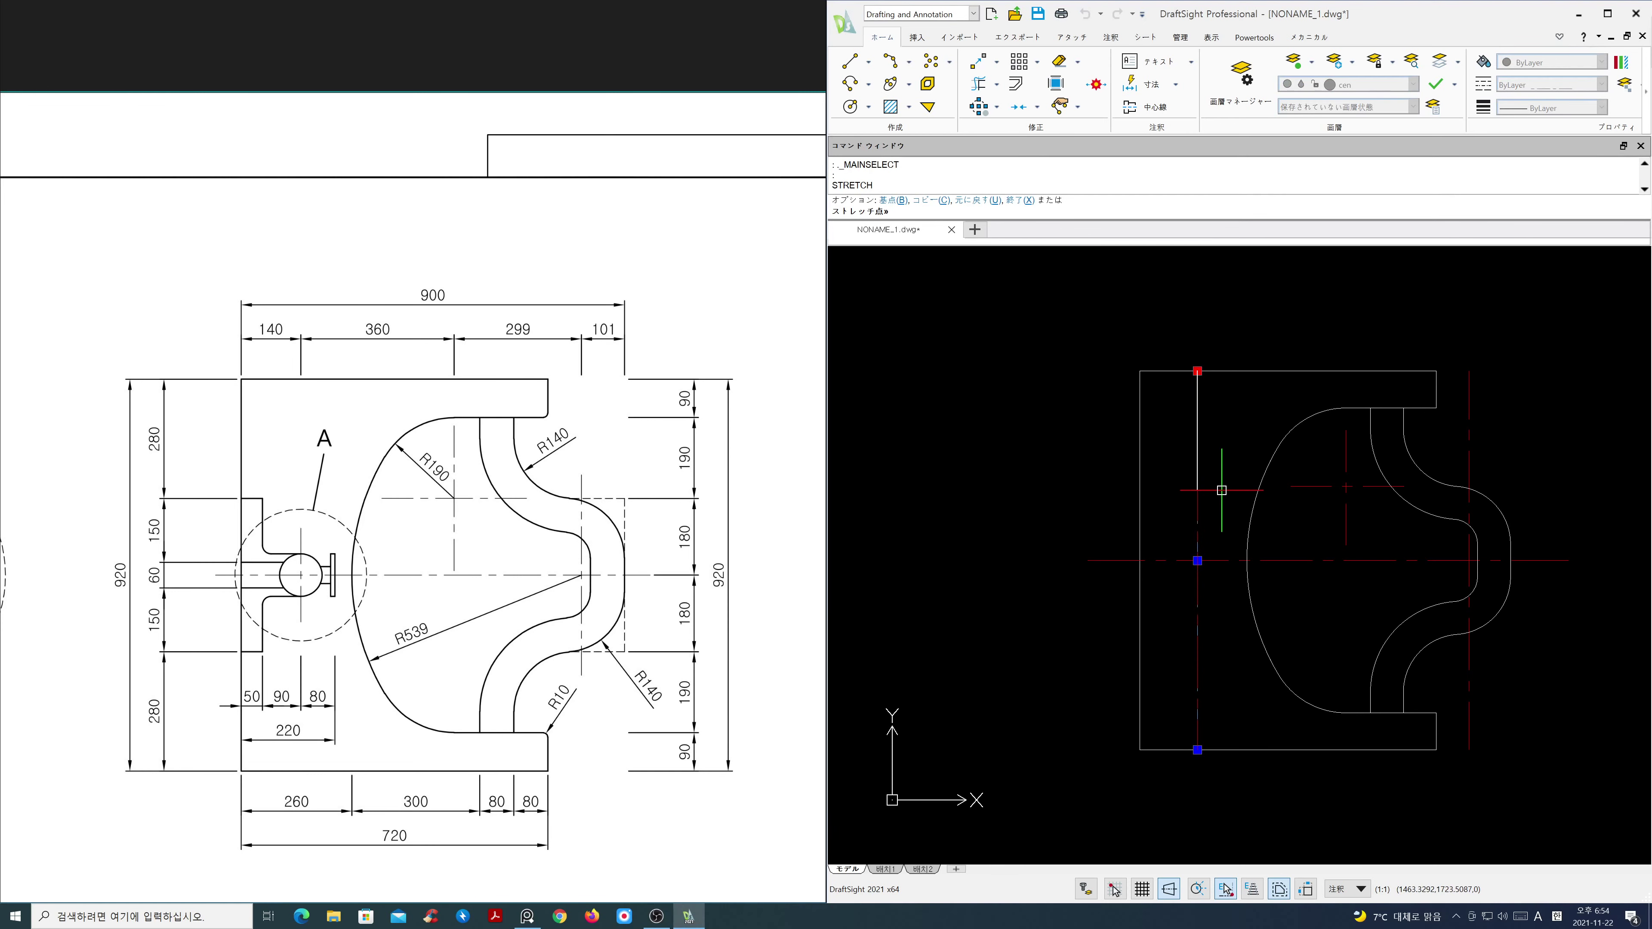
click(1198, 490)
click(1197, 749)
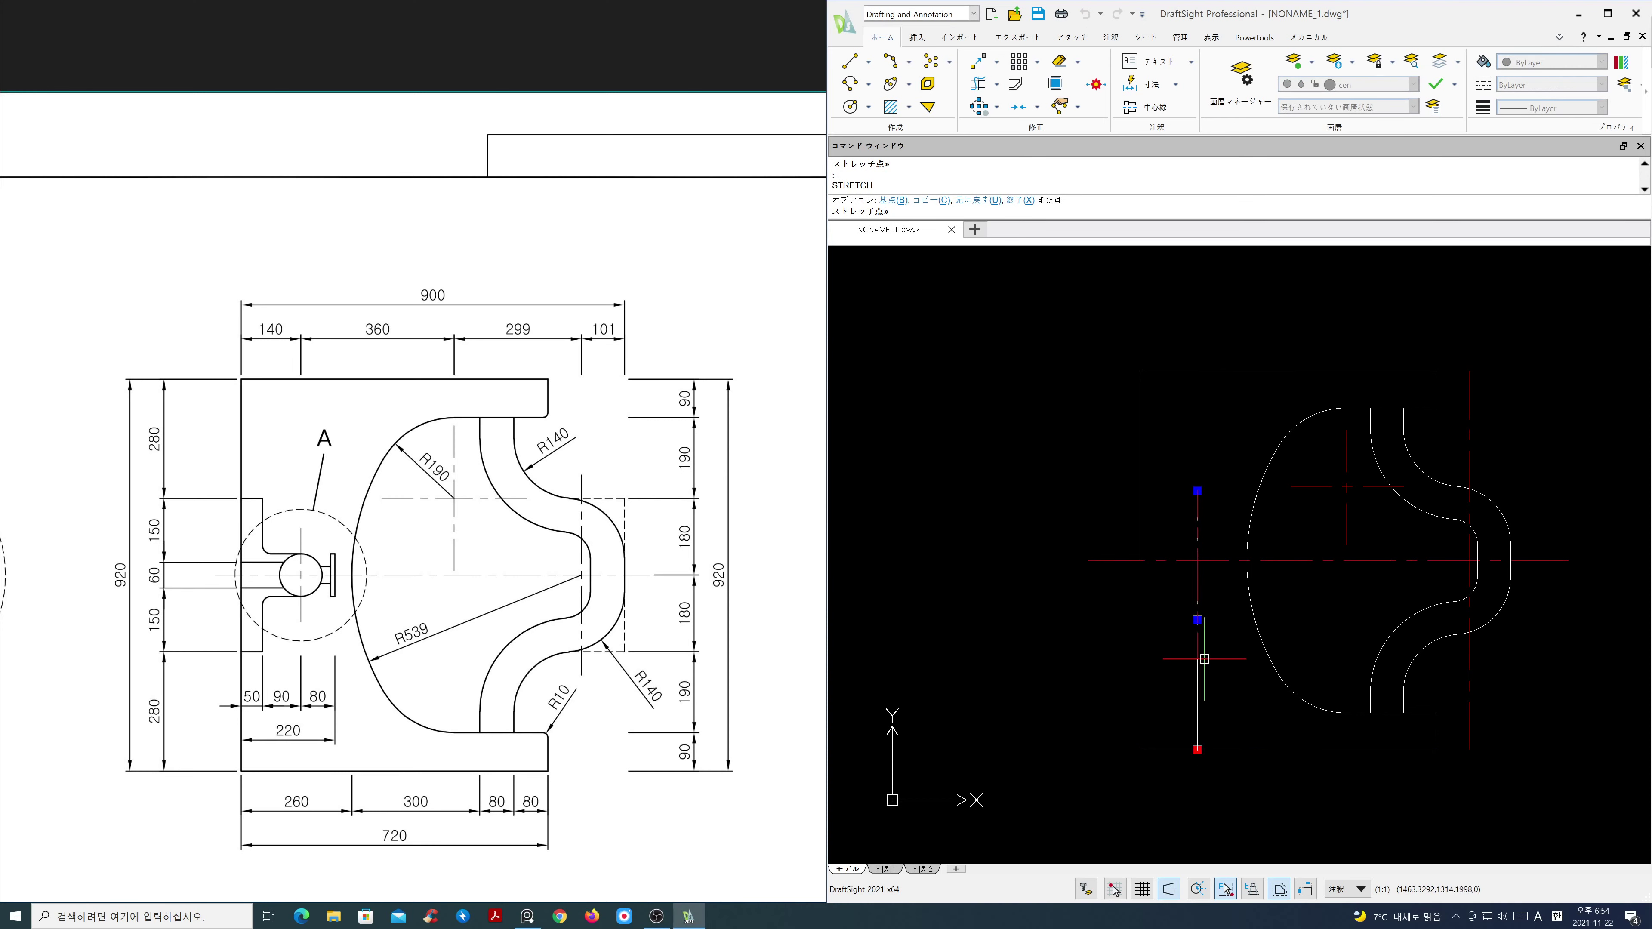
click(1216, 630)
key(Escape)
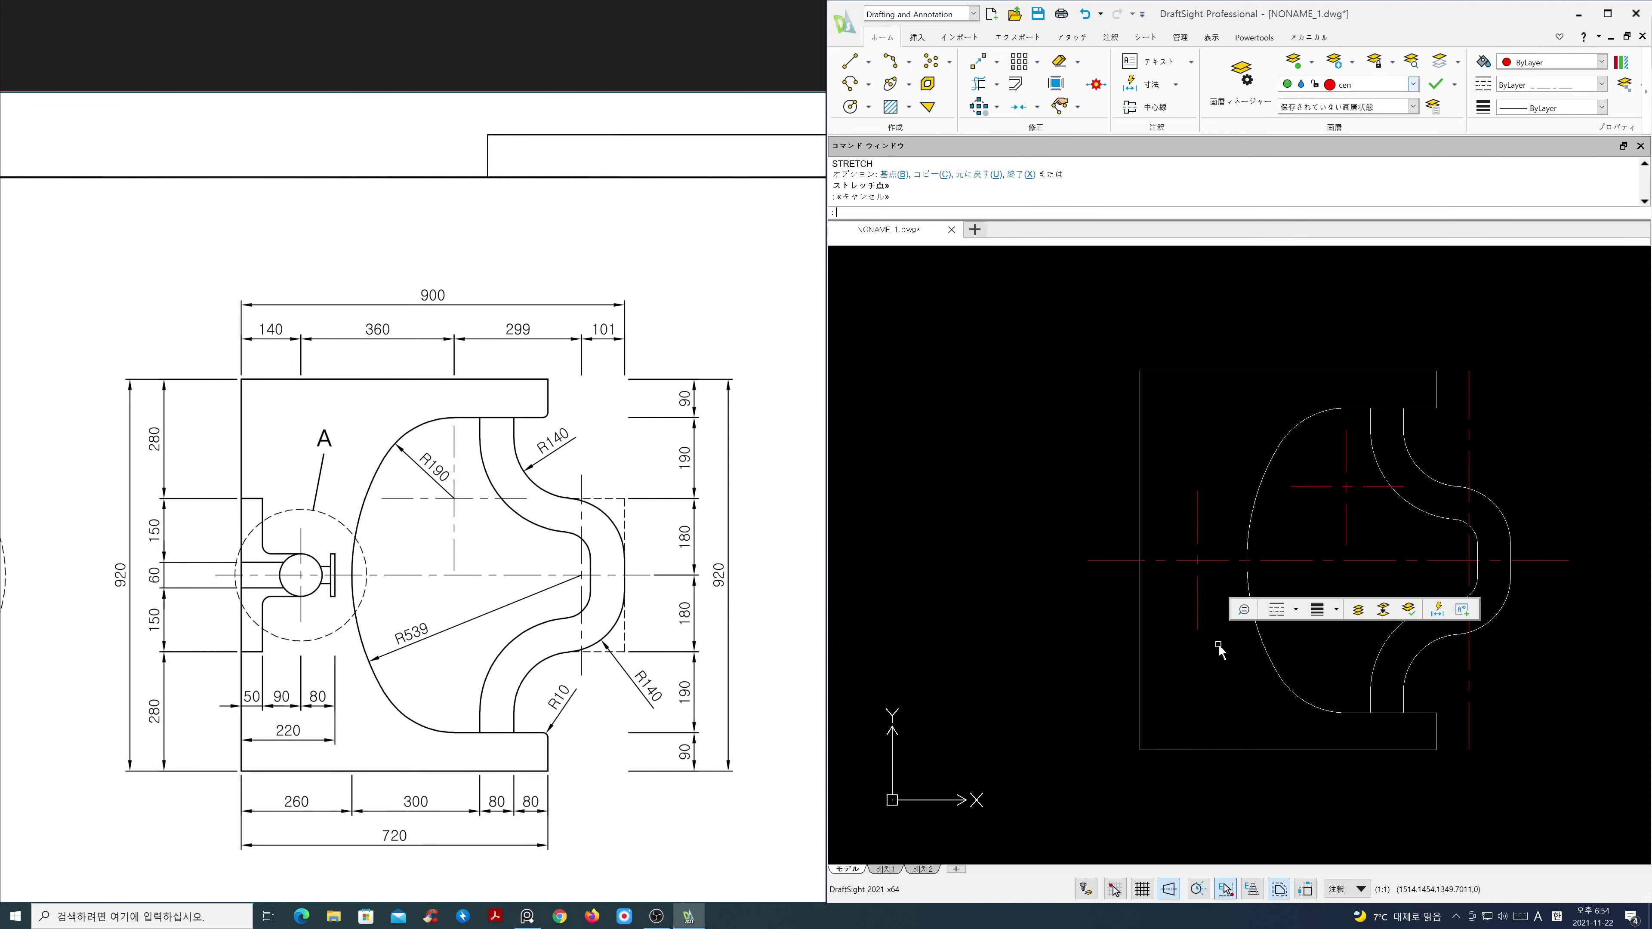
Step: Make ele the active layer and draw a circle of radius 50 where the short vertical centreline crosses the horizontal one
click(1413, 87)
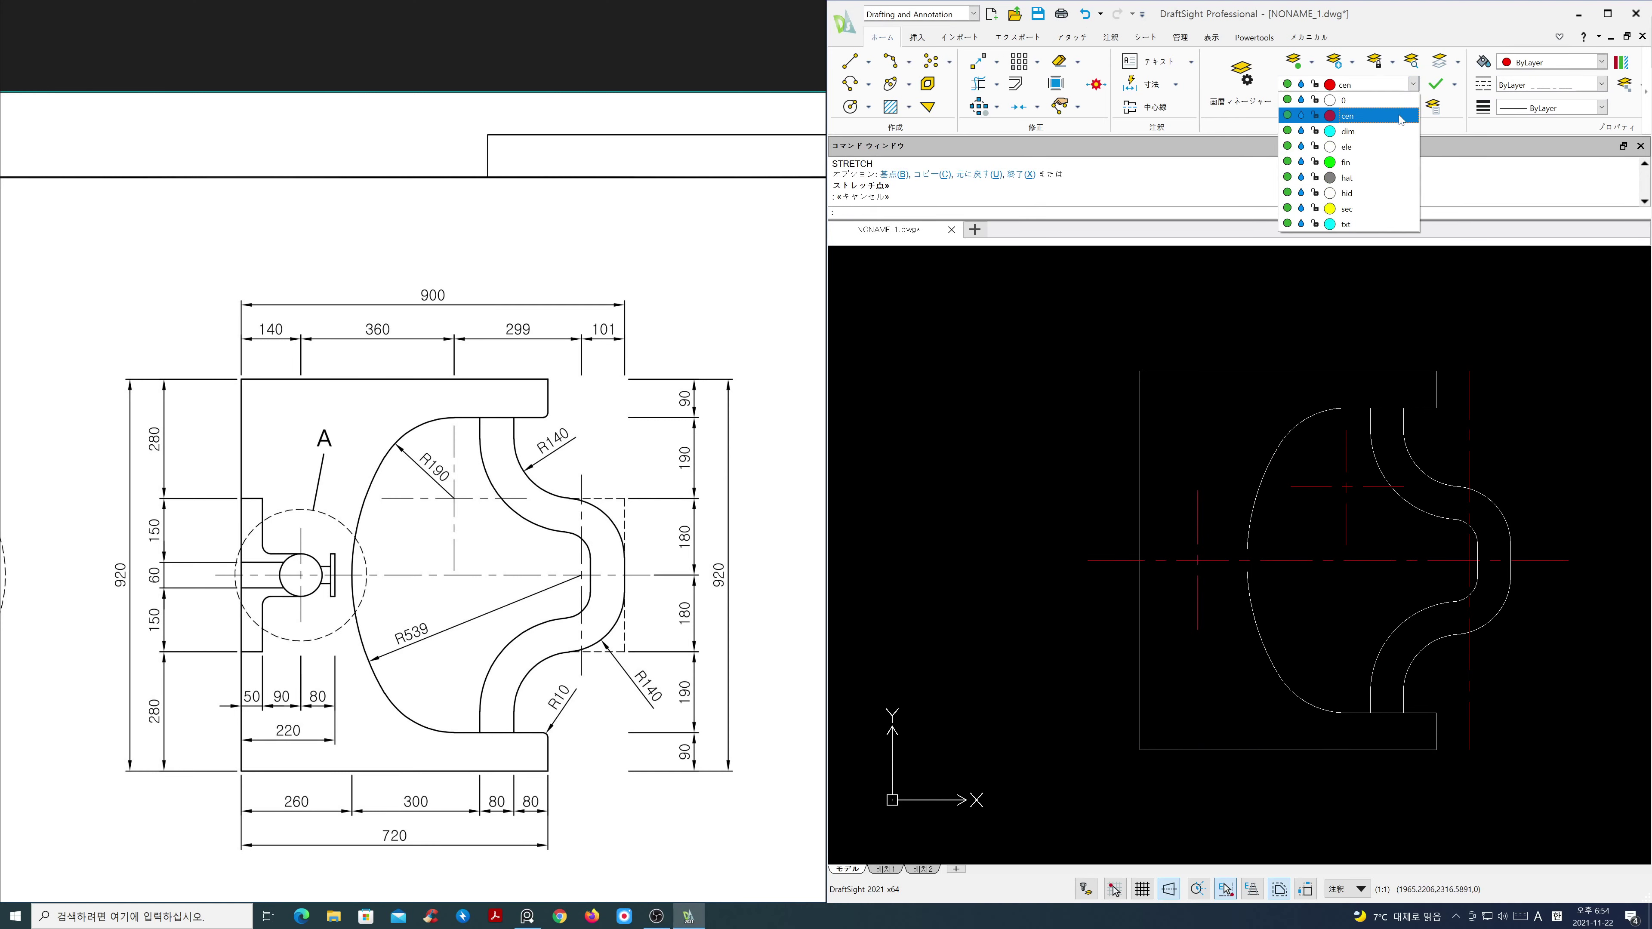
click(1402, 149)
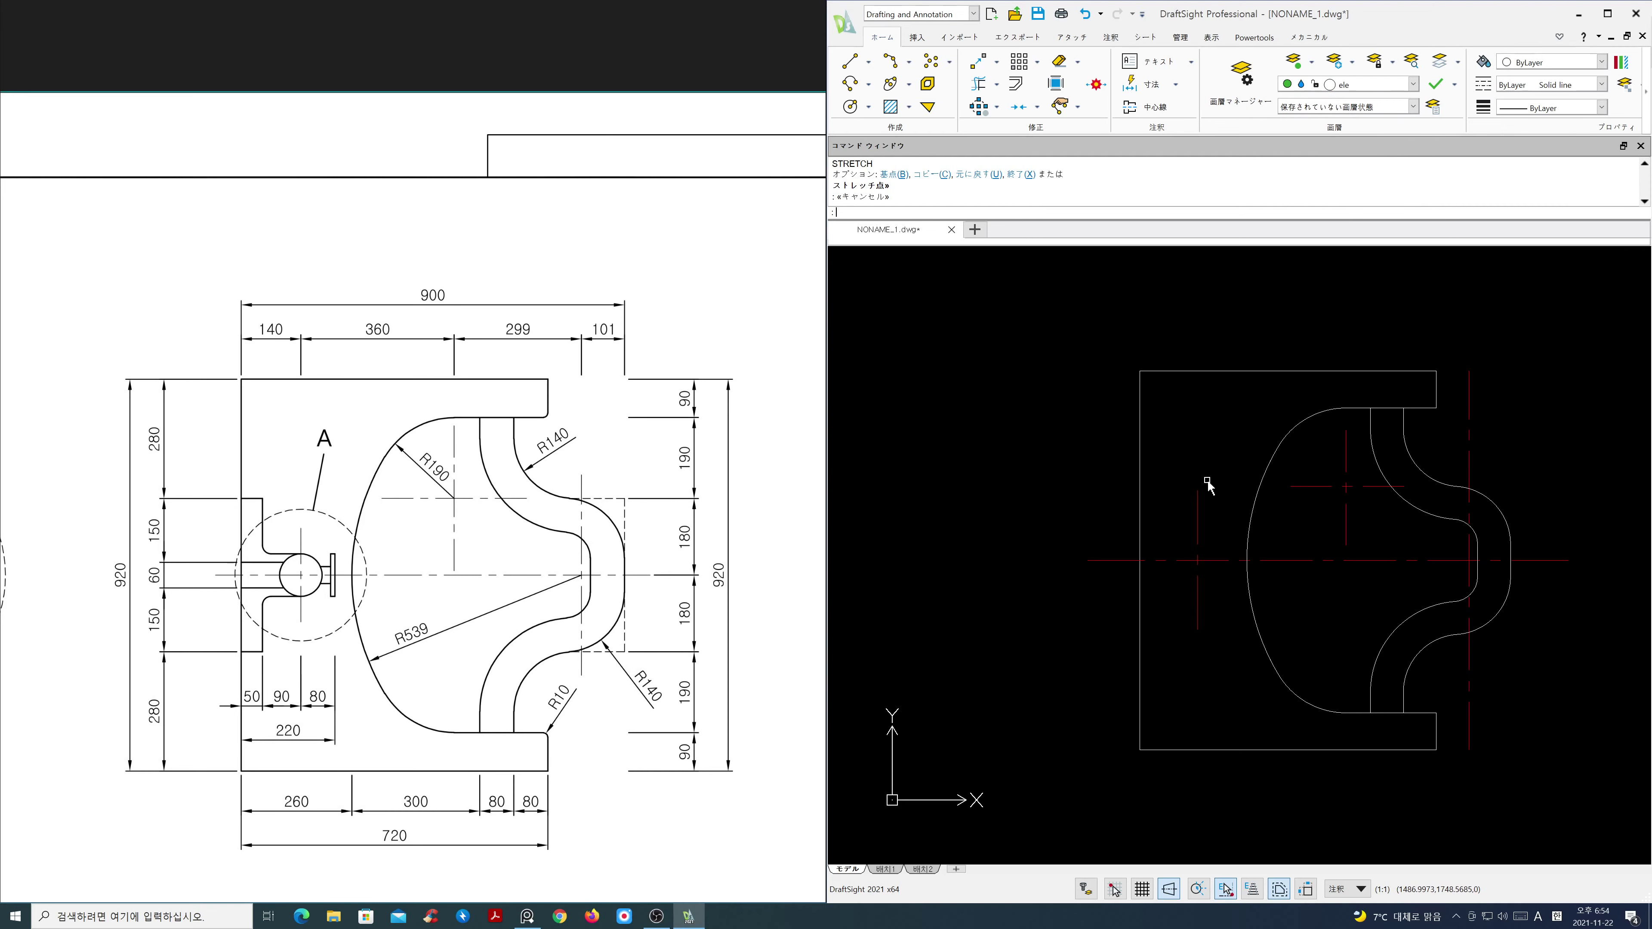
key(Return)
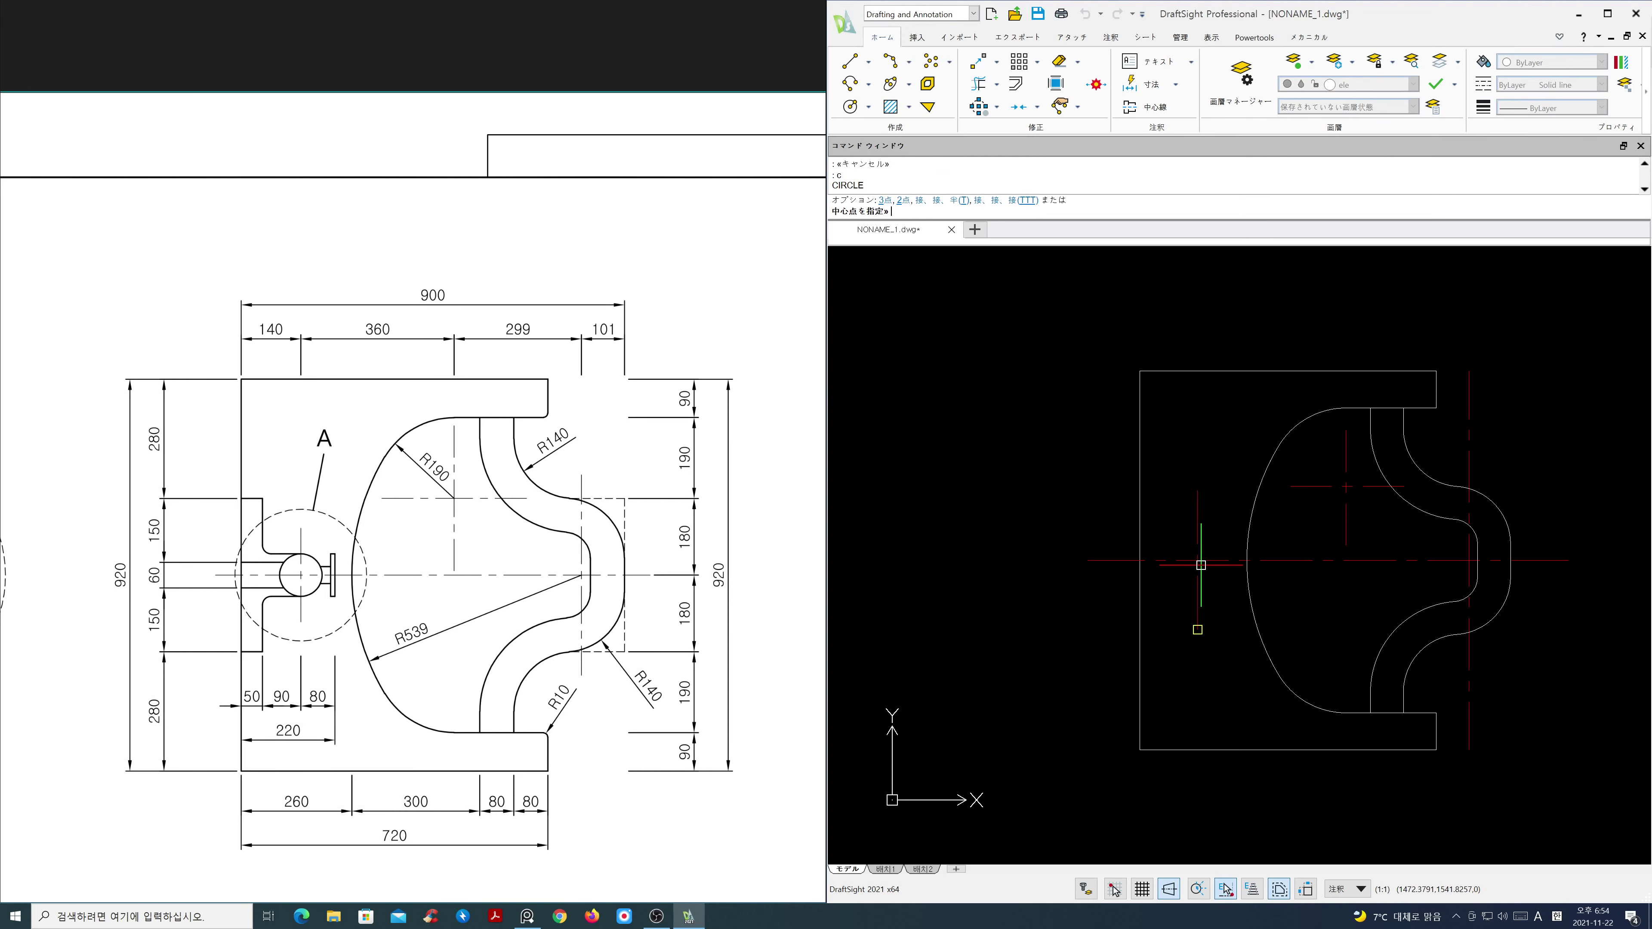
scroll(688, 606, down, 3)
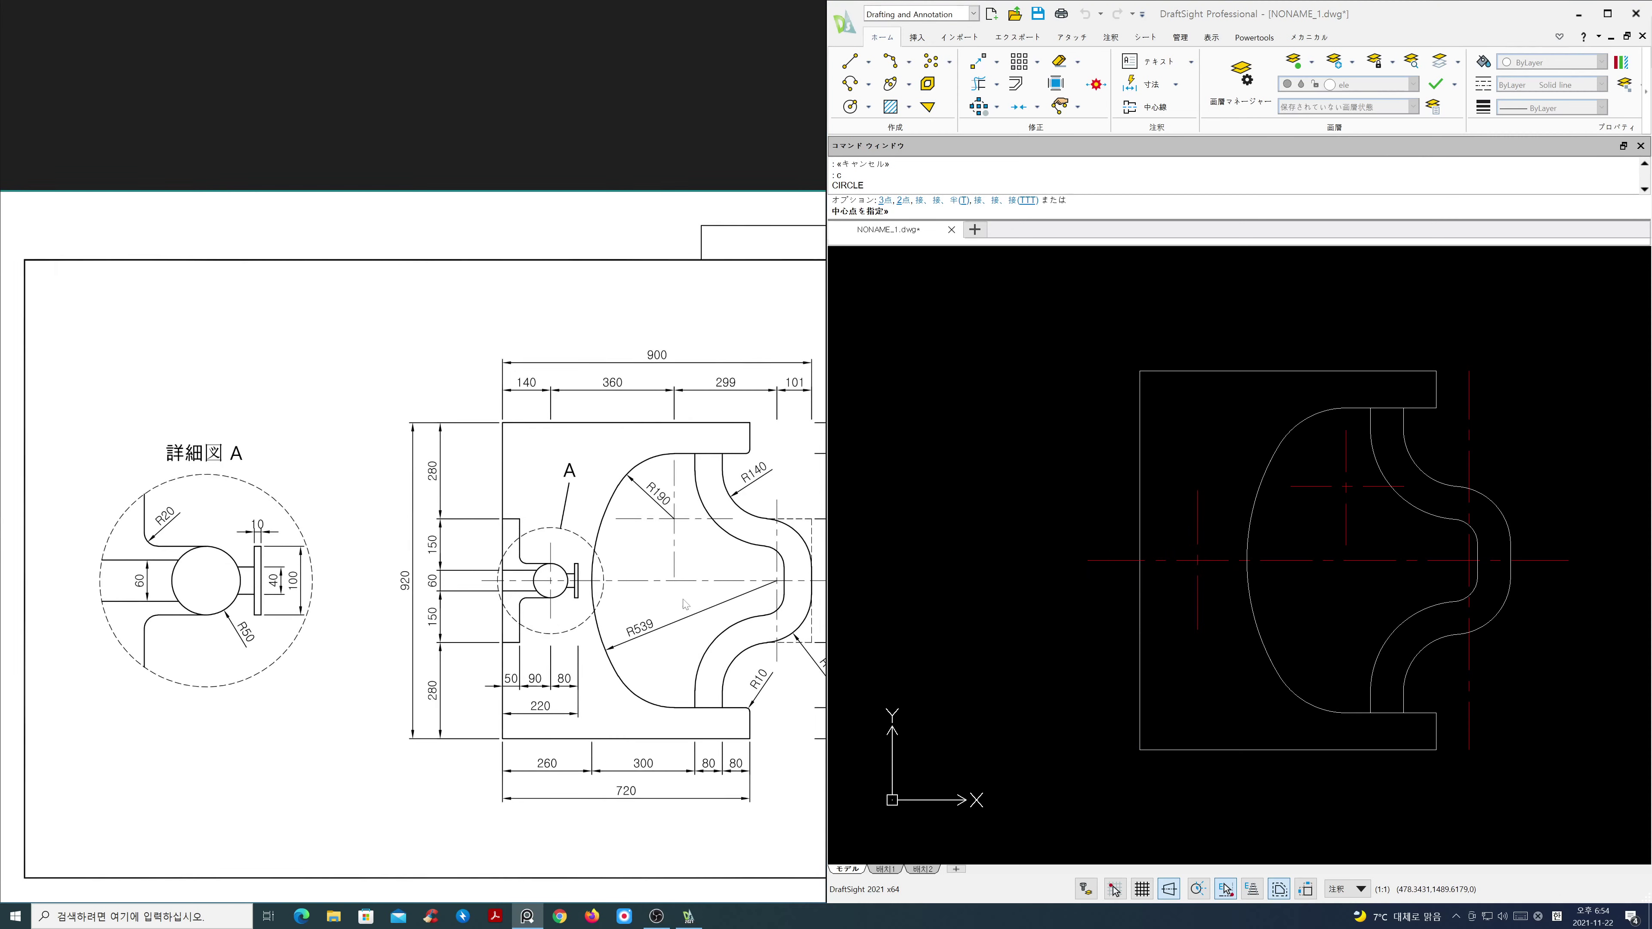
middle_drag(685, 602, 676, 602)
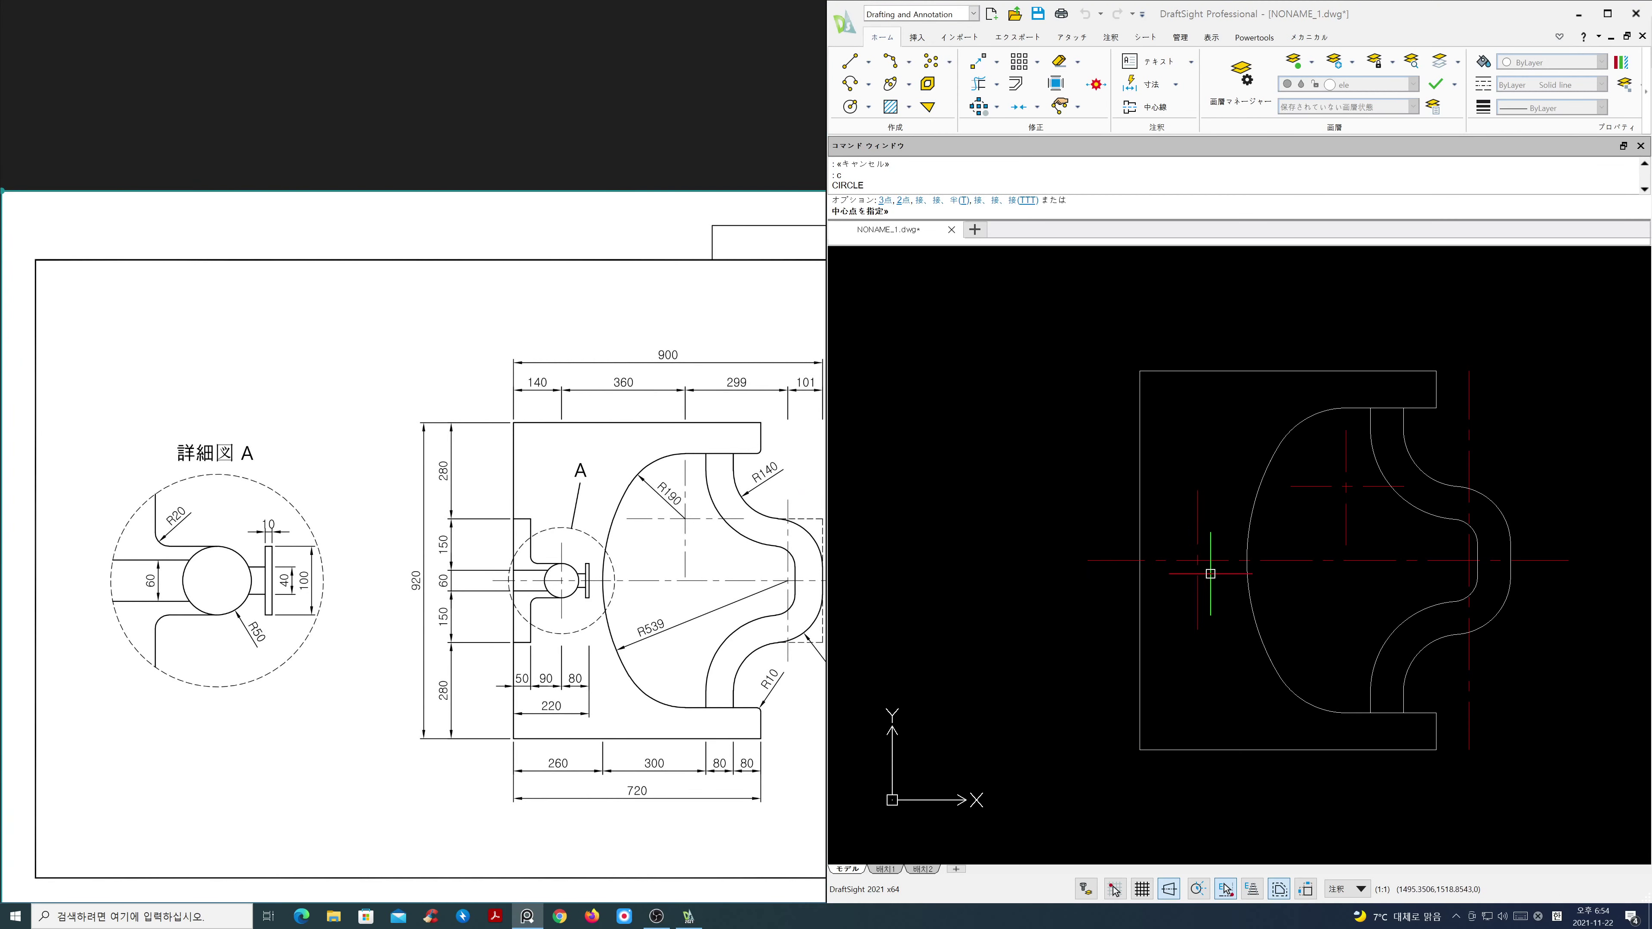
click(1197, 560)
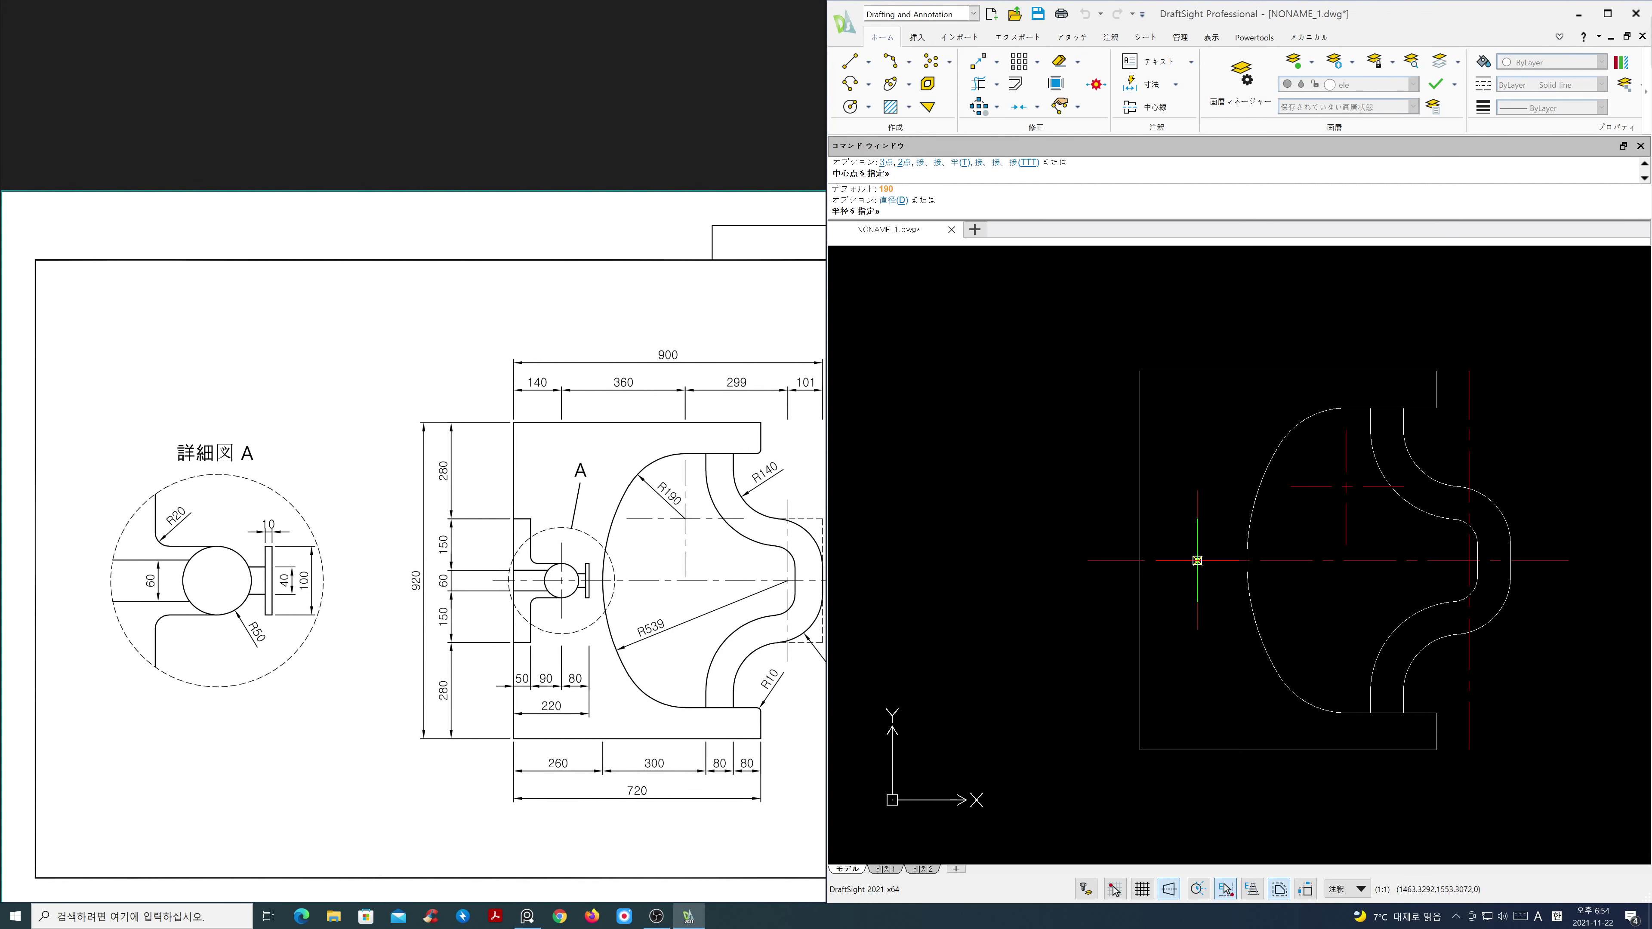
text(50)
key(Return)
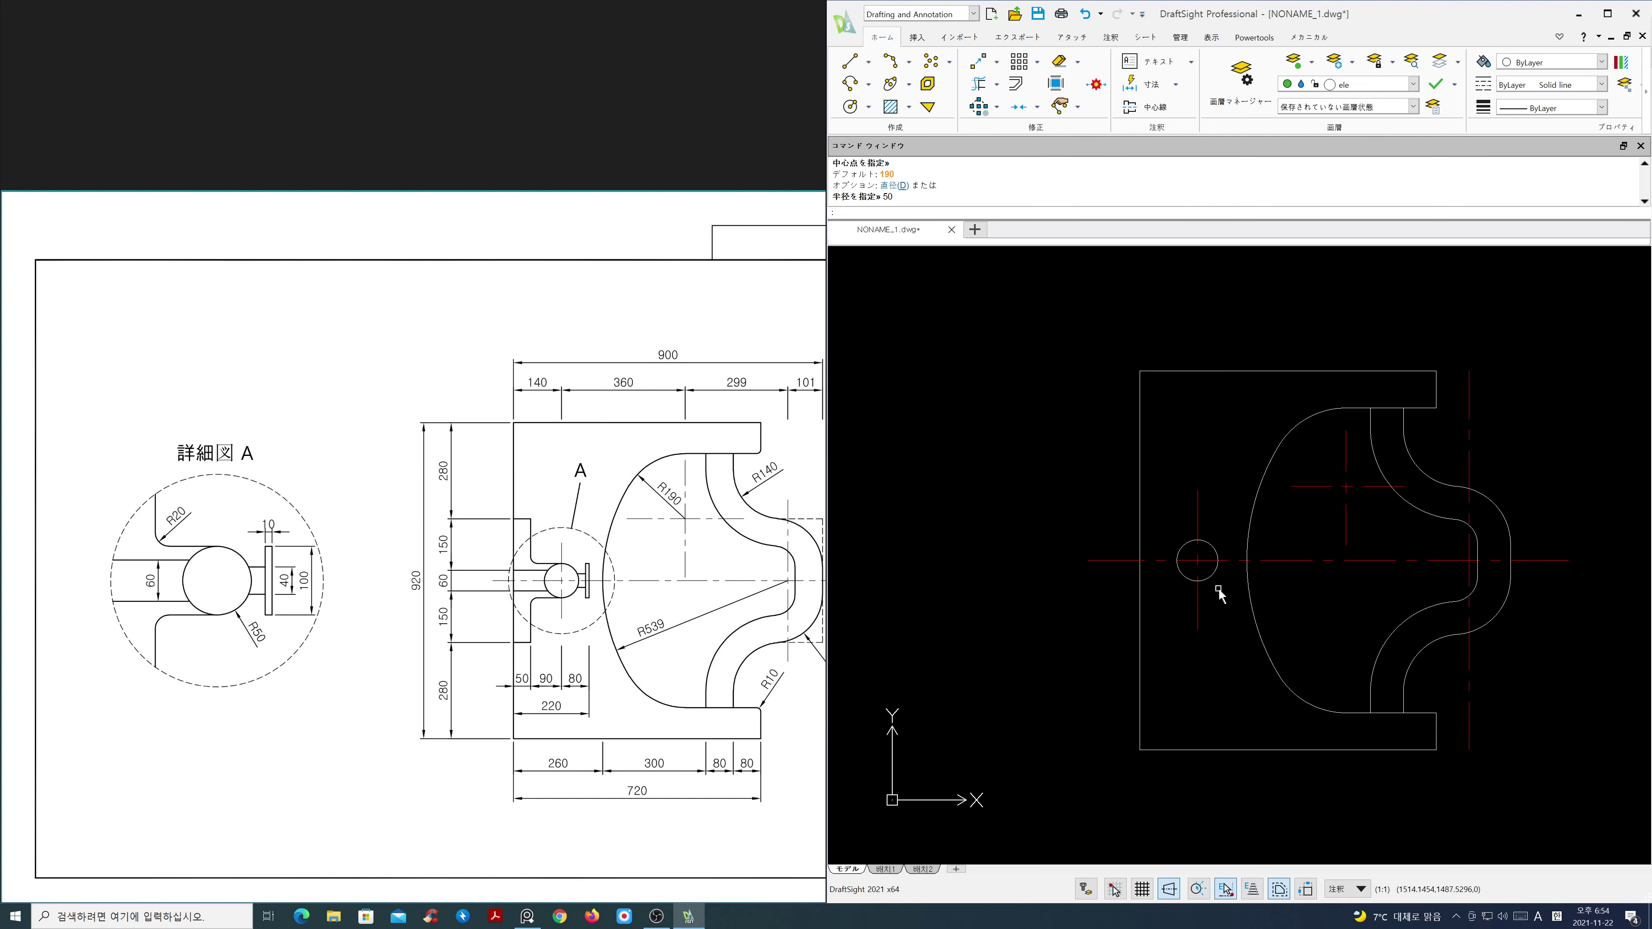
Step: Offset the horizontal centreline 150 upward and 150 downward on the active layer
scroll(1203, 584, up, 1)
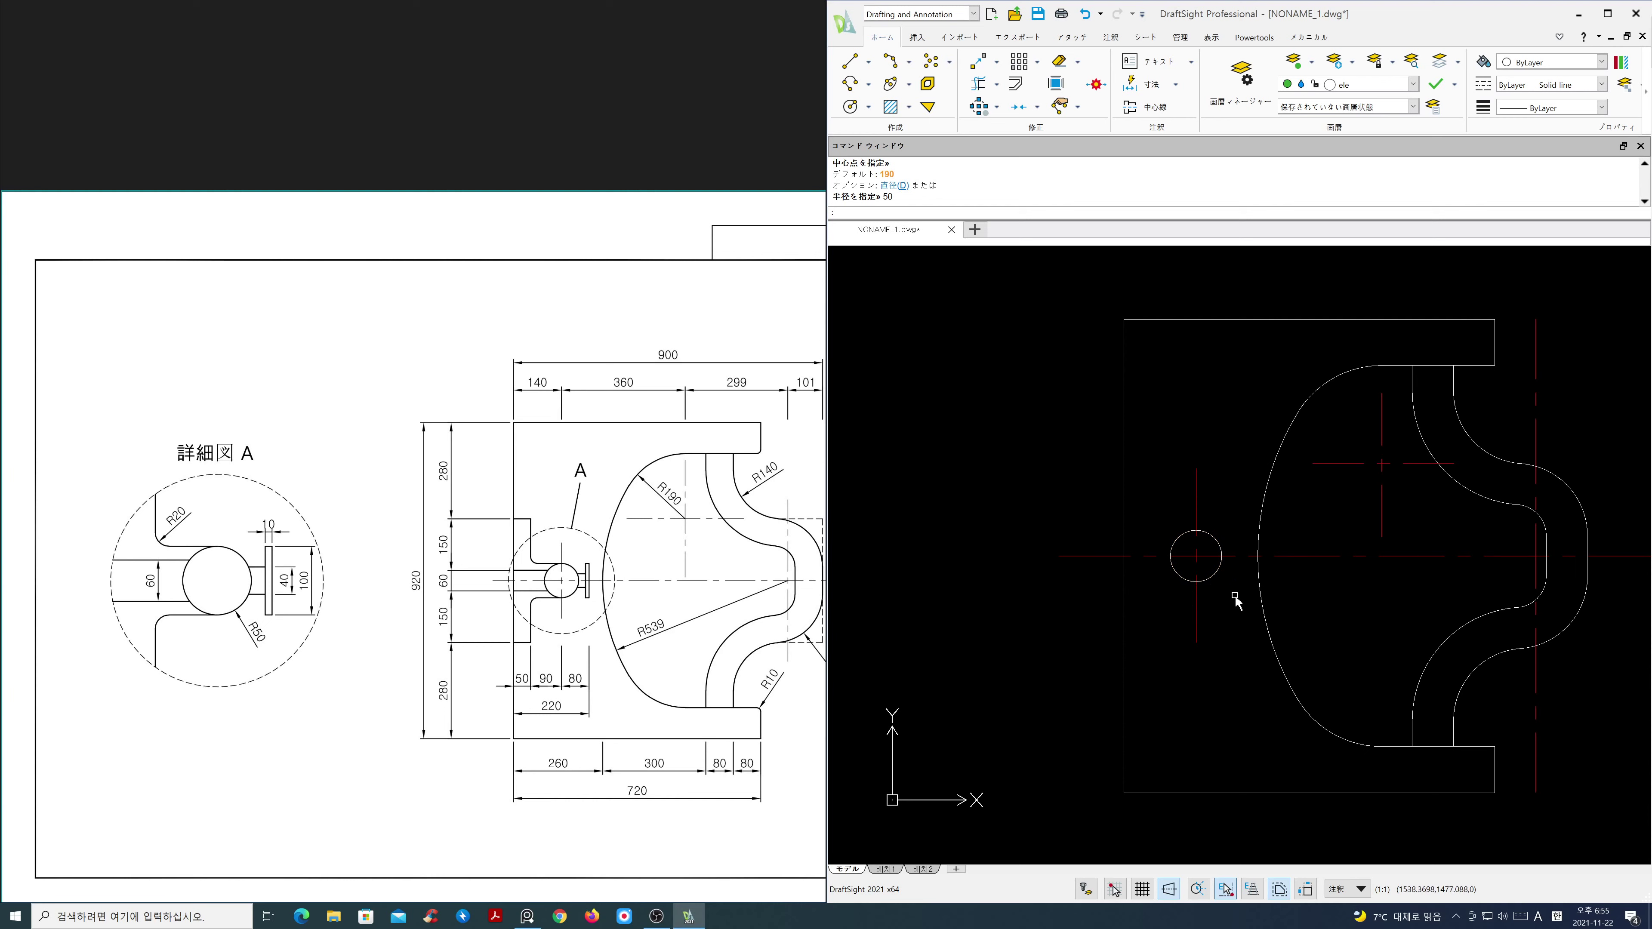
text(o)
key(Return)
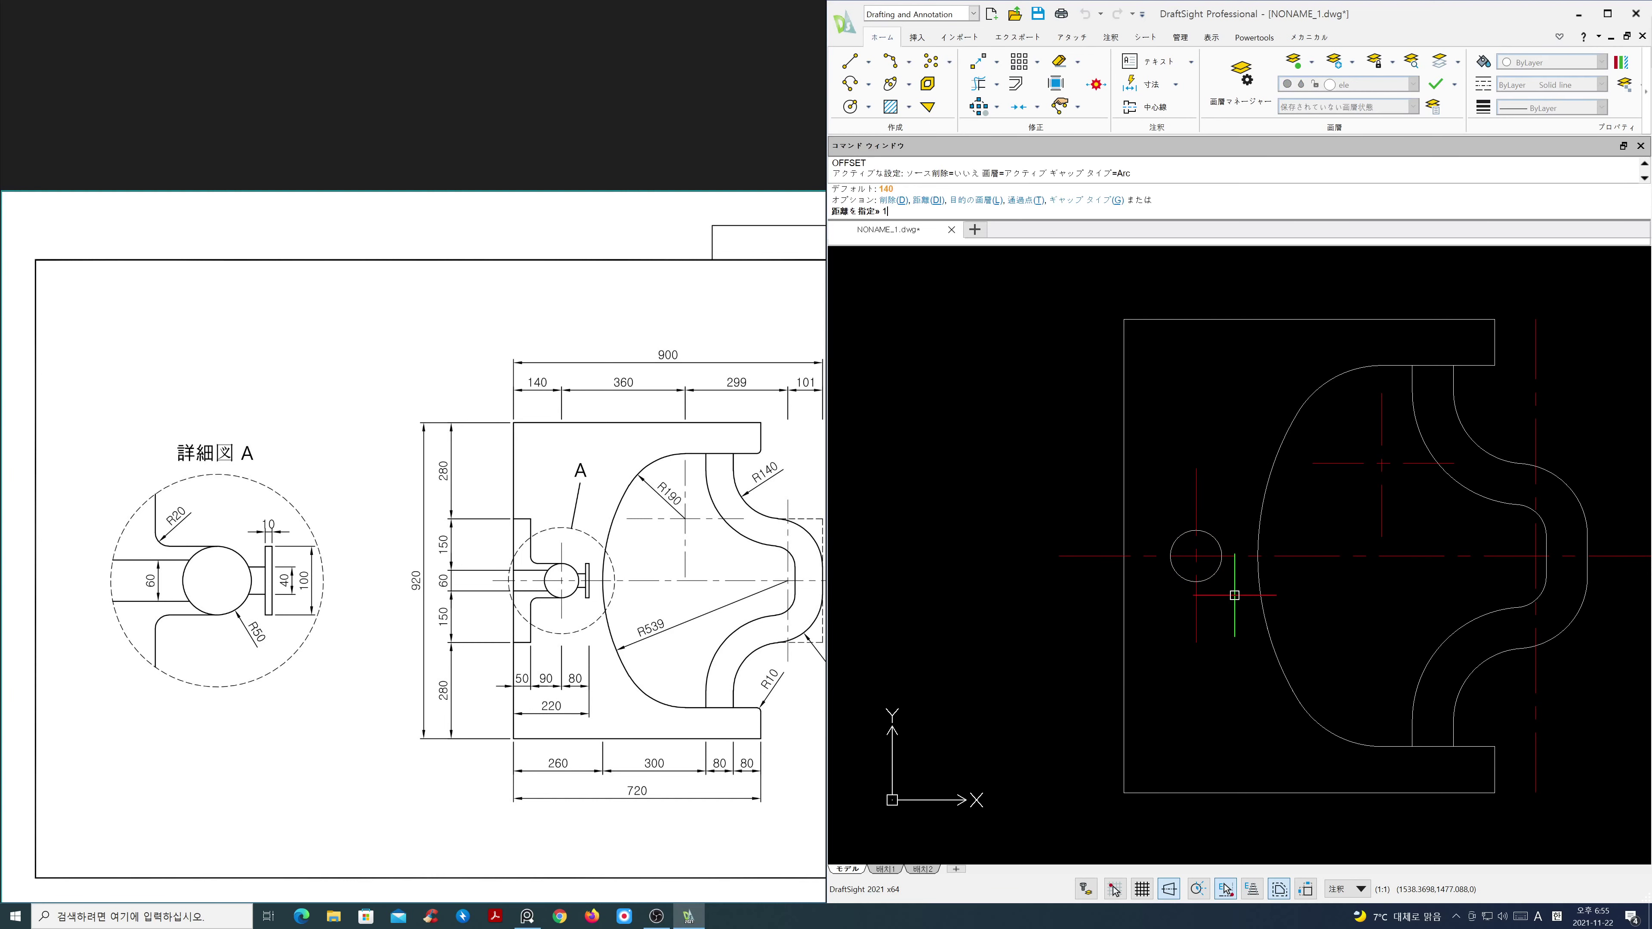
text(150)
key(Return)
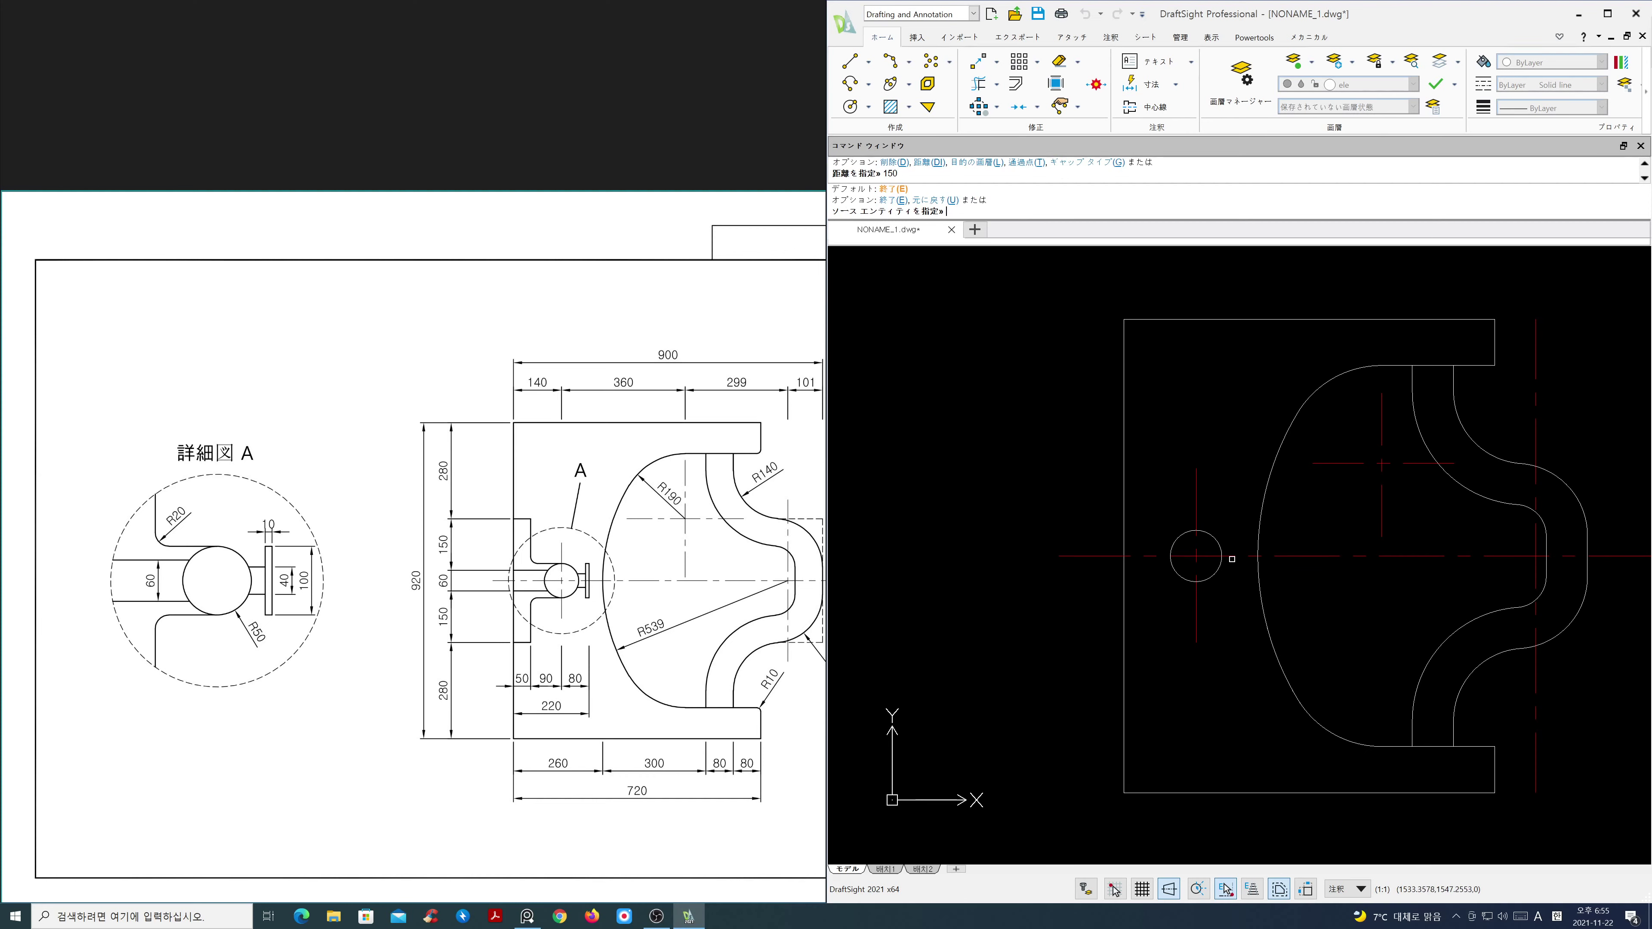
click(1234, 556)
click(1233, 545)
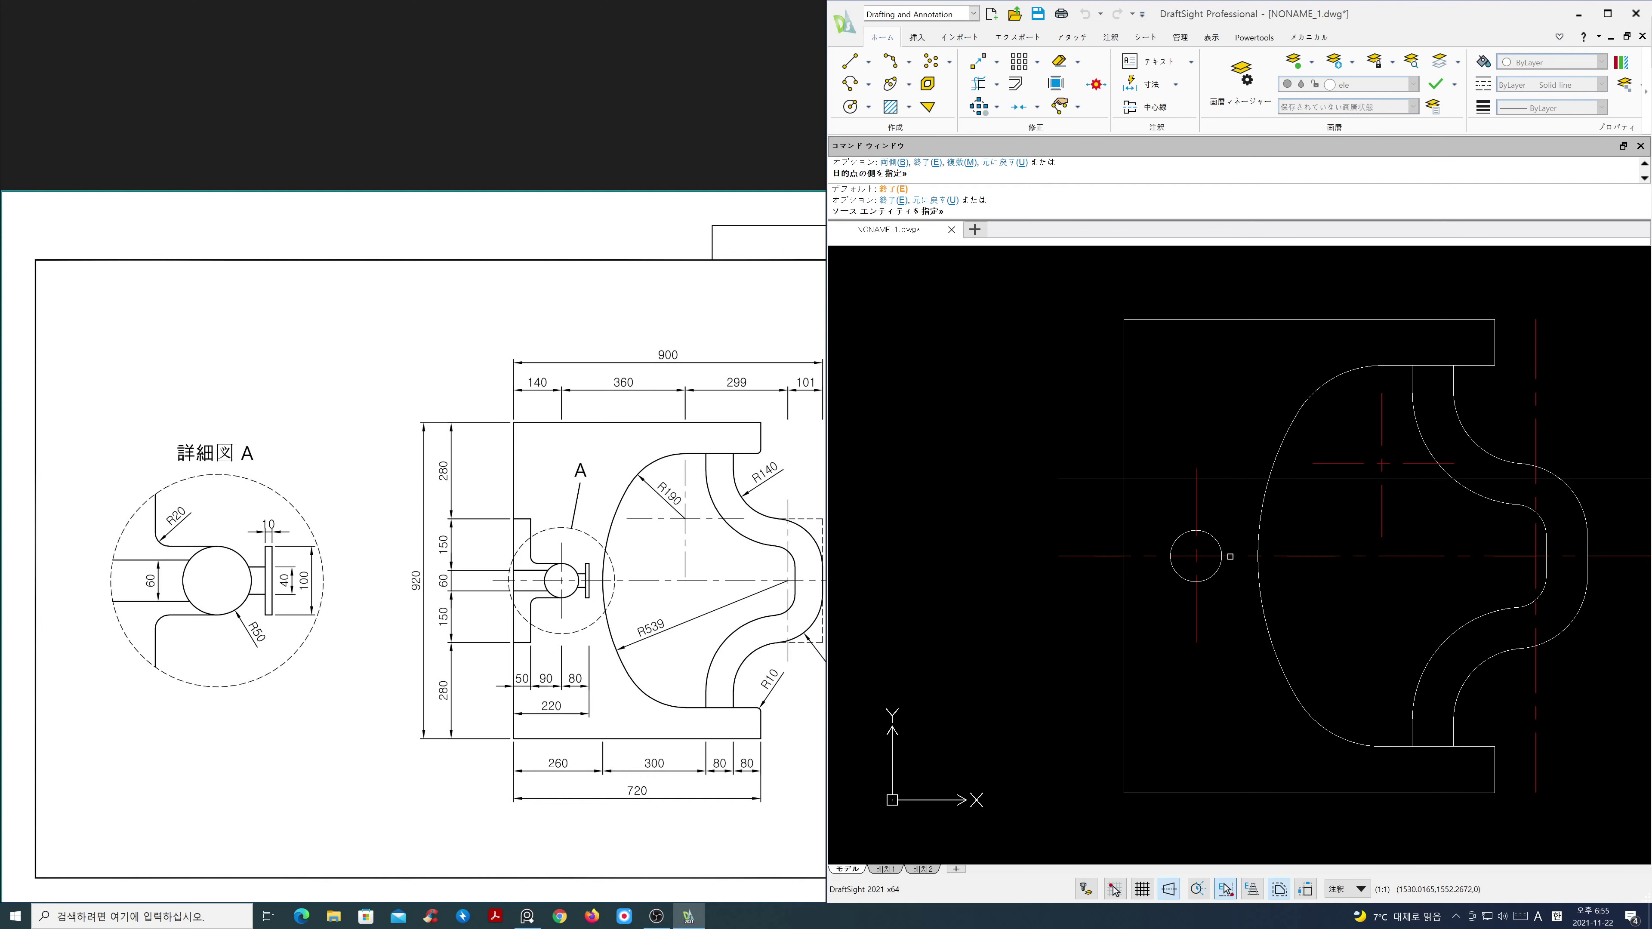
click(1230, 556)
click(1227, 676)
key(Return)
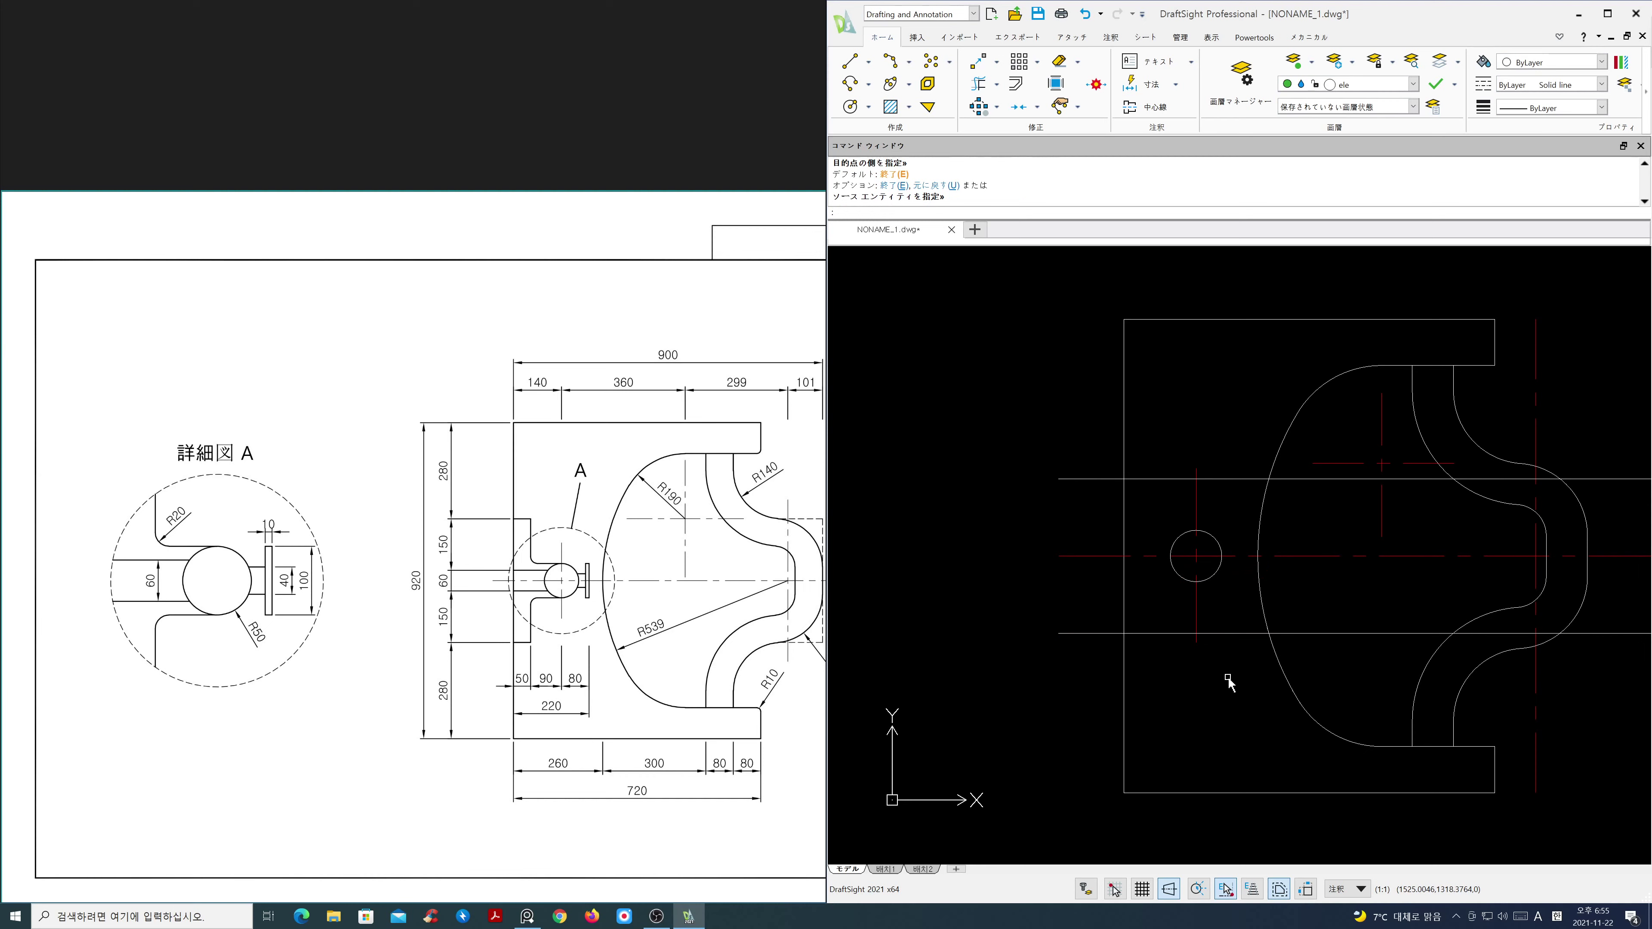
Step: Offset the short vertical centreline through the circle 89 towards the outline's back edge
key(Return)
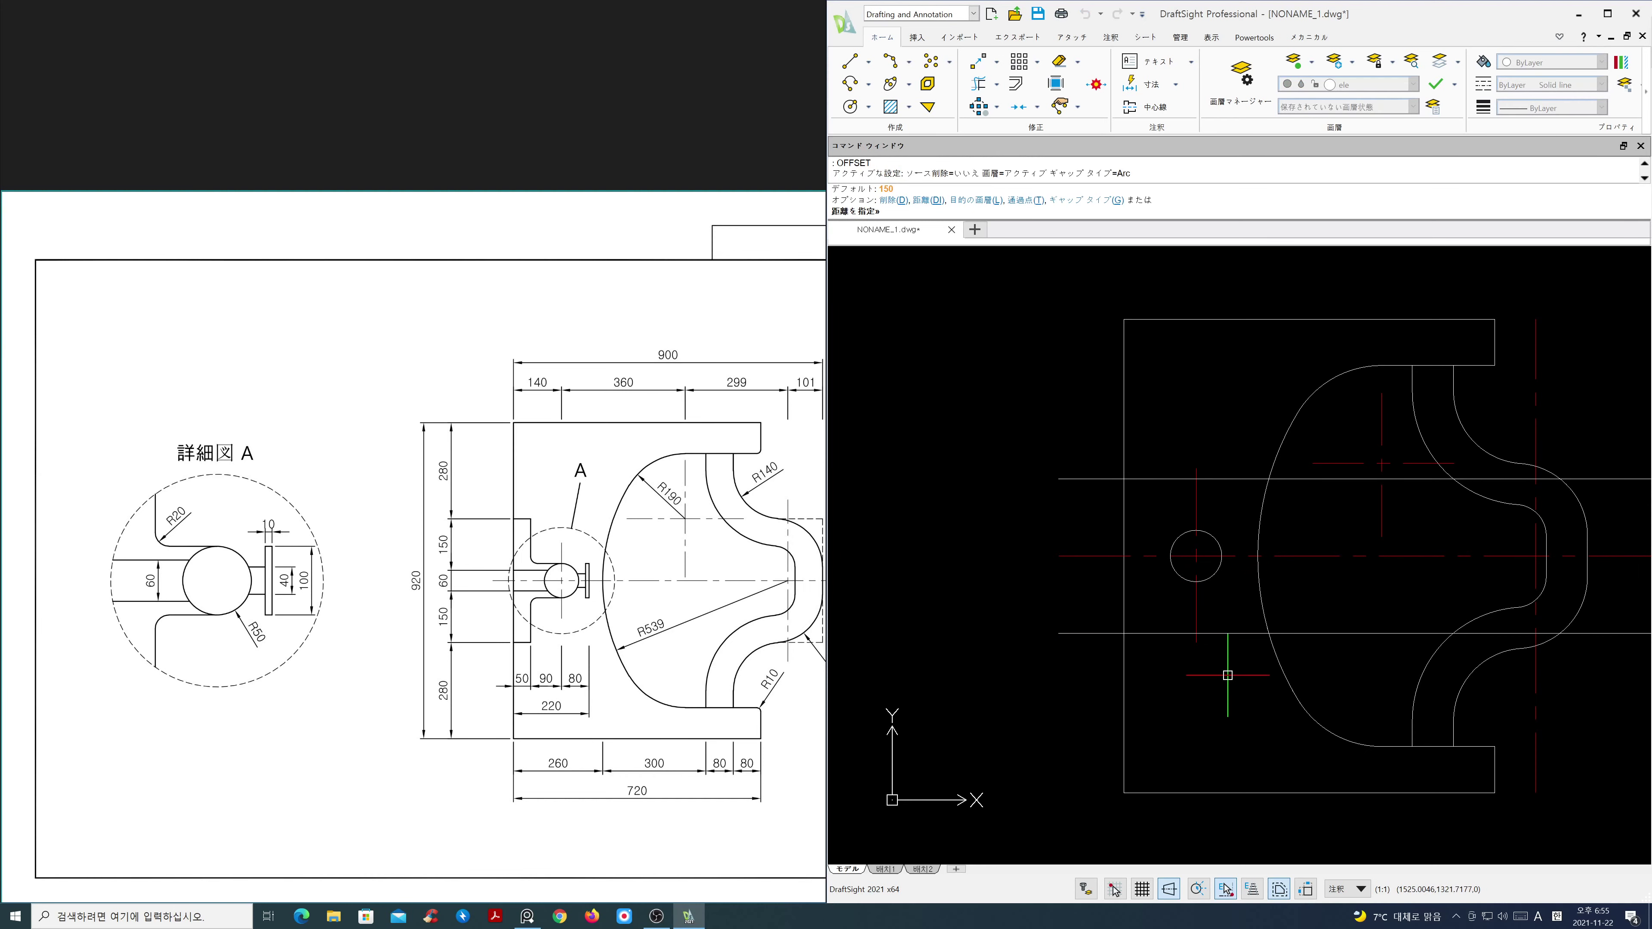
text(89)
key(Return)
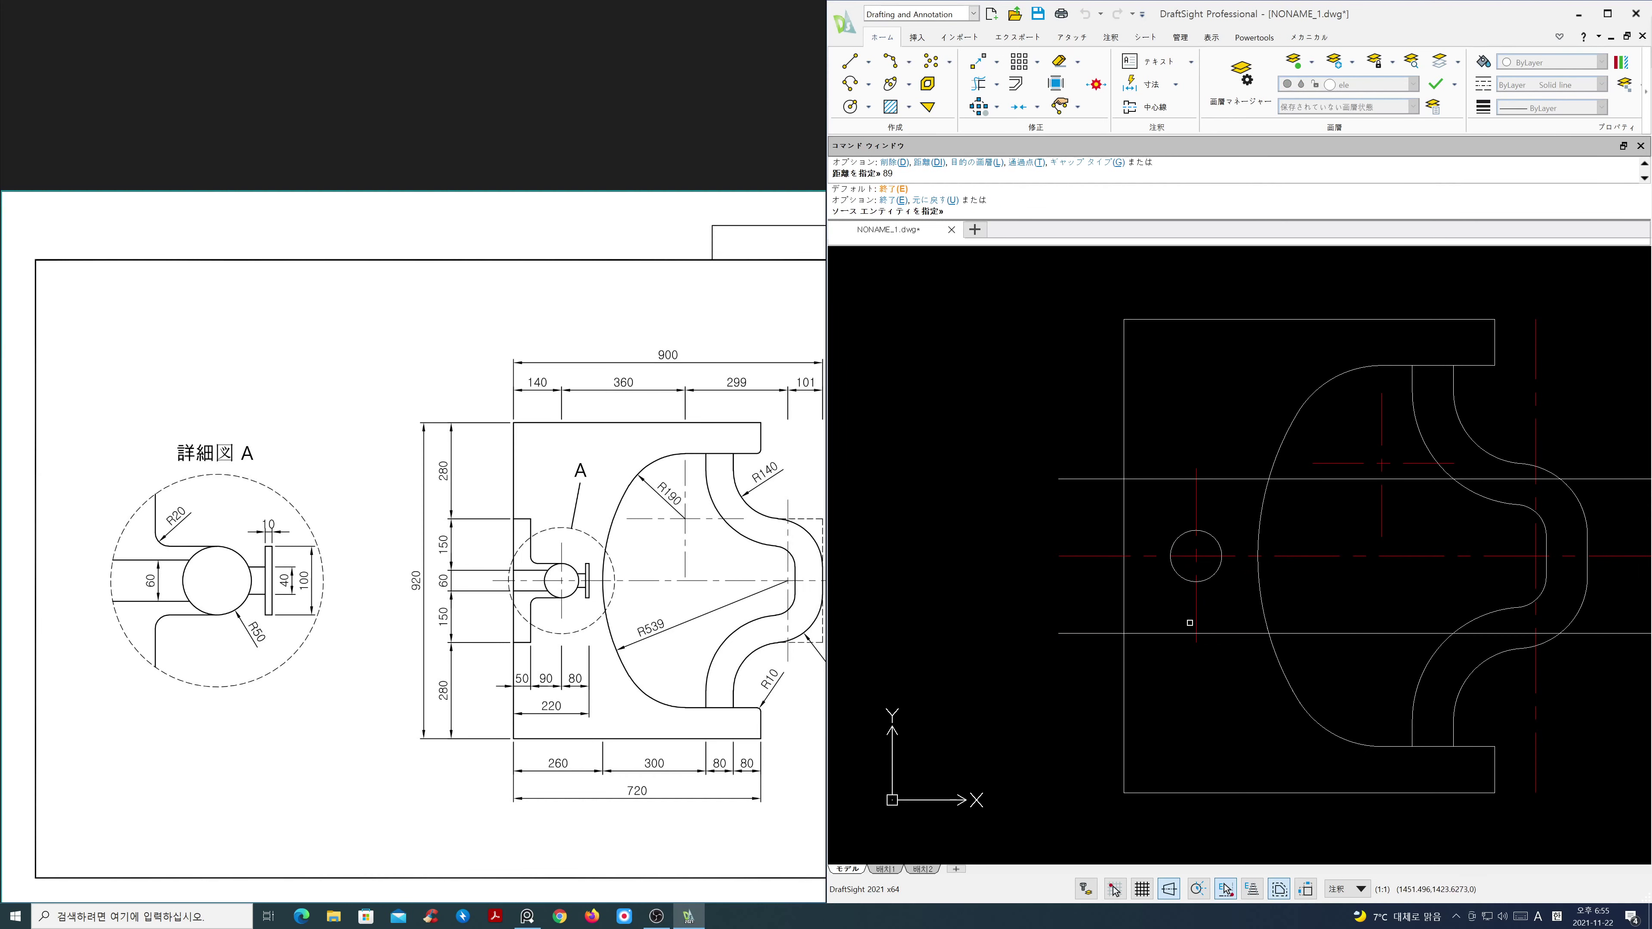
click(1197, 630)
click(1163, 620)
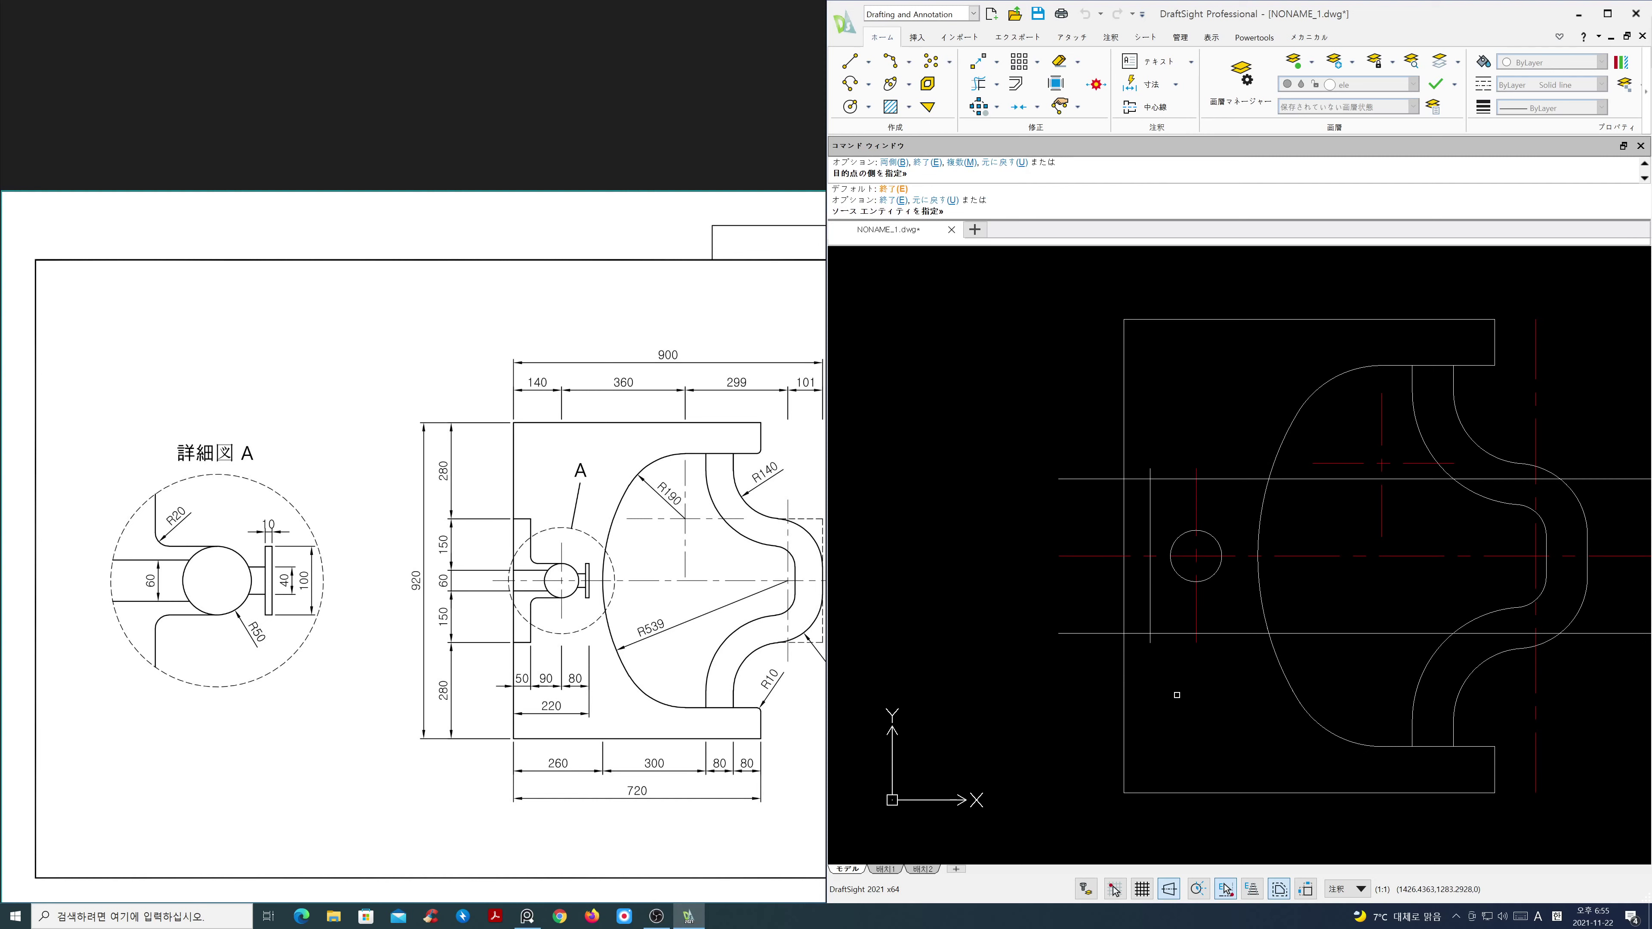
key(Return)
key(Return)
text(l)
key(Return)
key(F3)
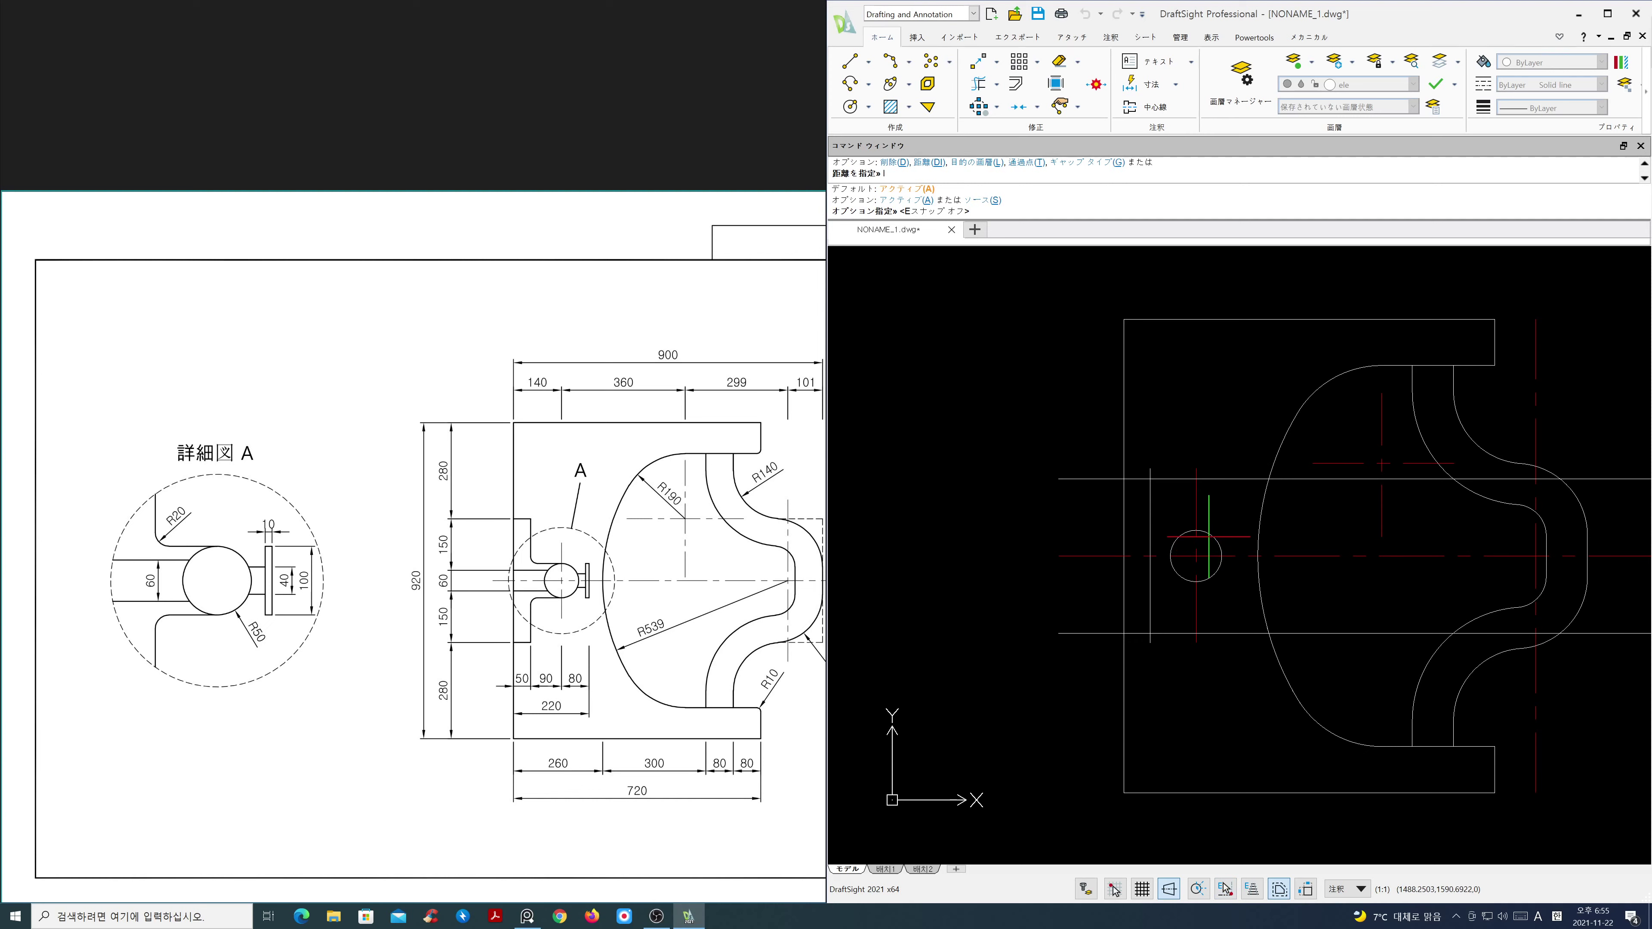
key(Escape)
key(Escape)
key(Escape)
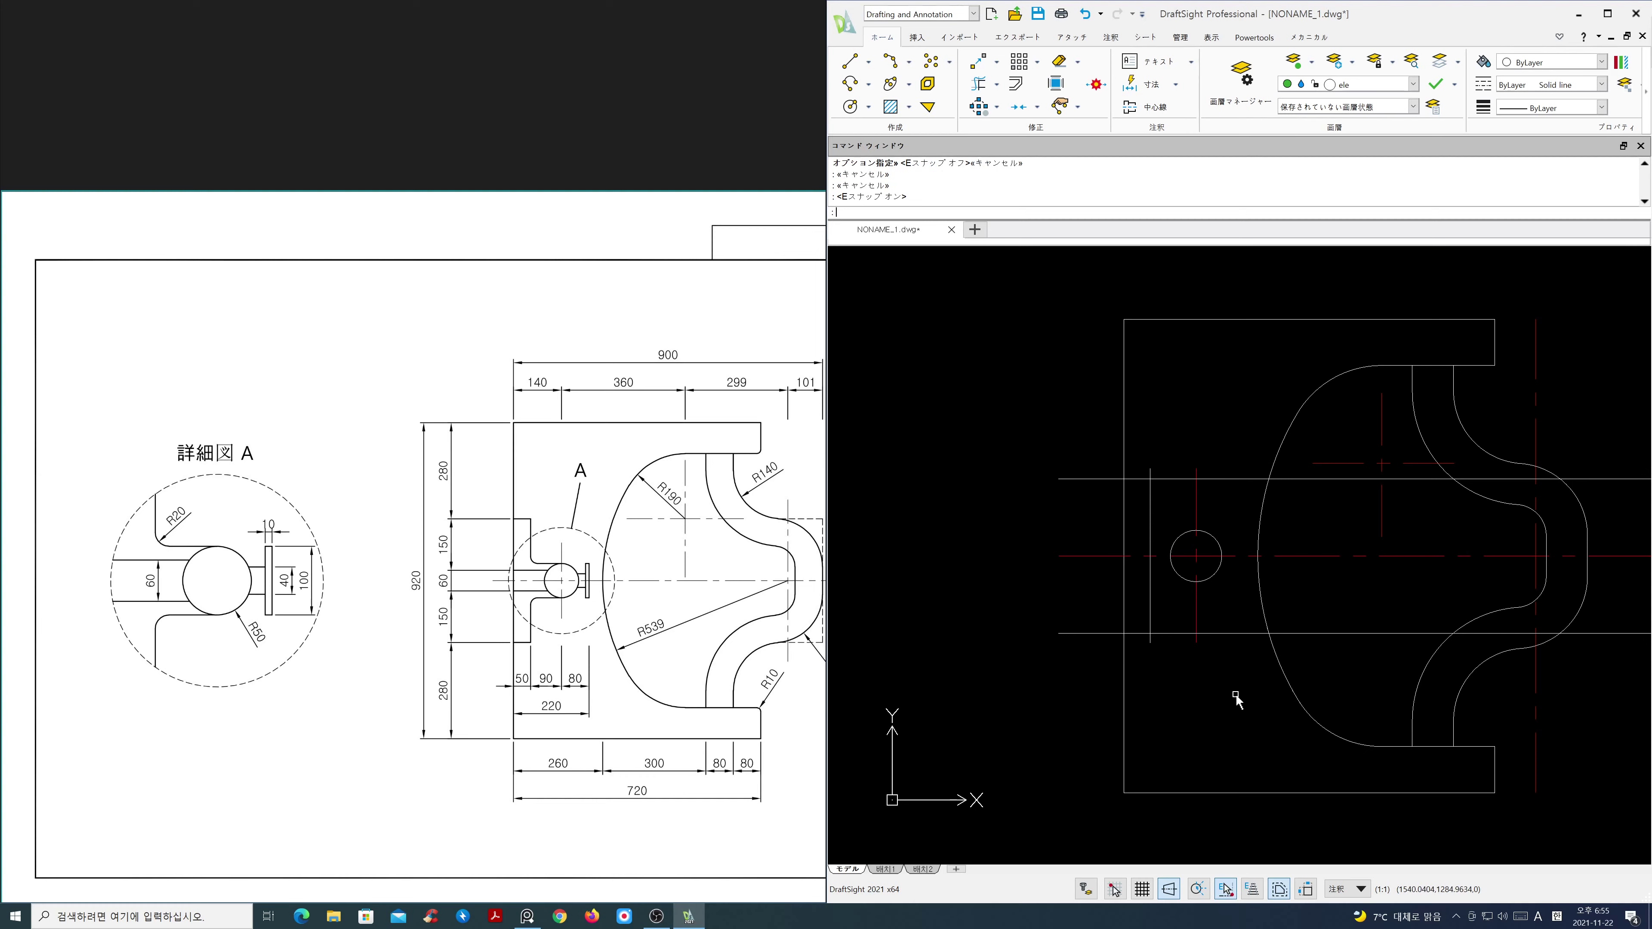
Step: Draw horizontal lines from the circle's top and bottom points, each extending past the outline's vertical back edge
text(l)
key(Return)
click(1197, 530)
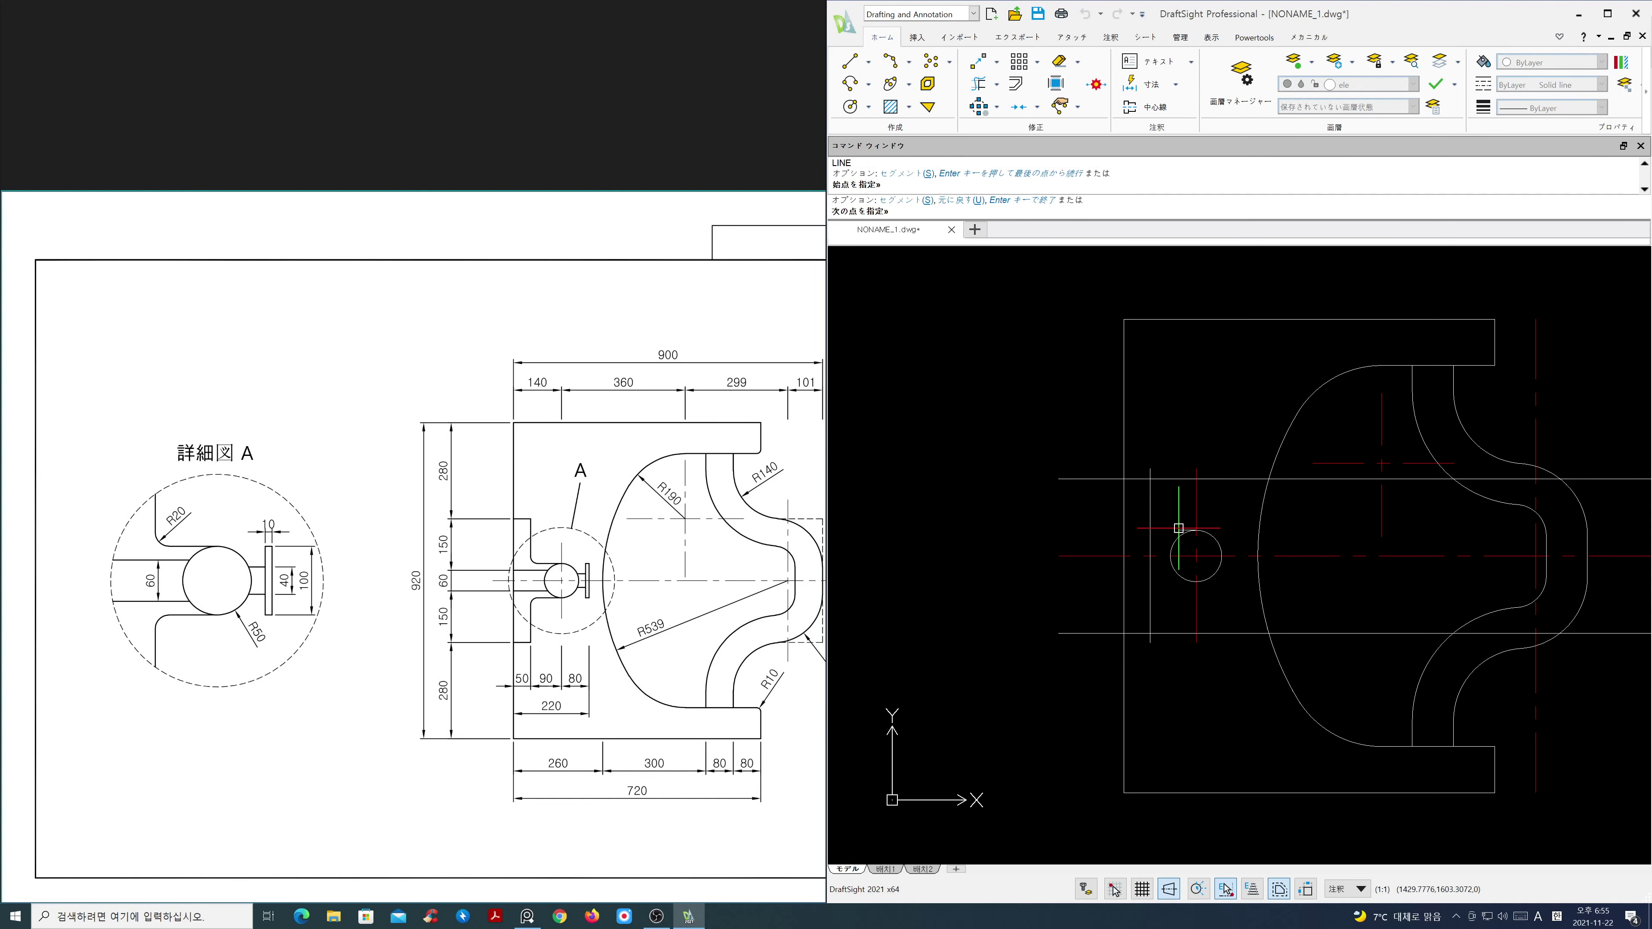
click(1088, 528)
key(Return)
key(Return)
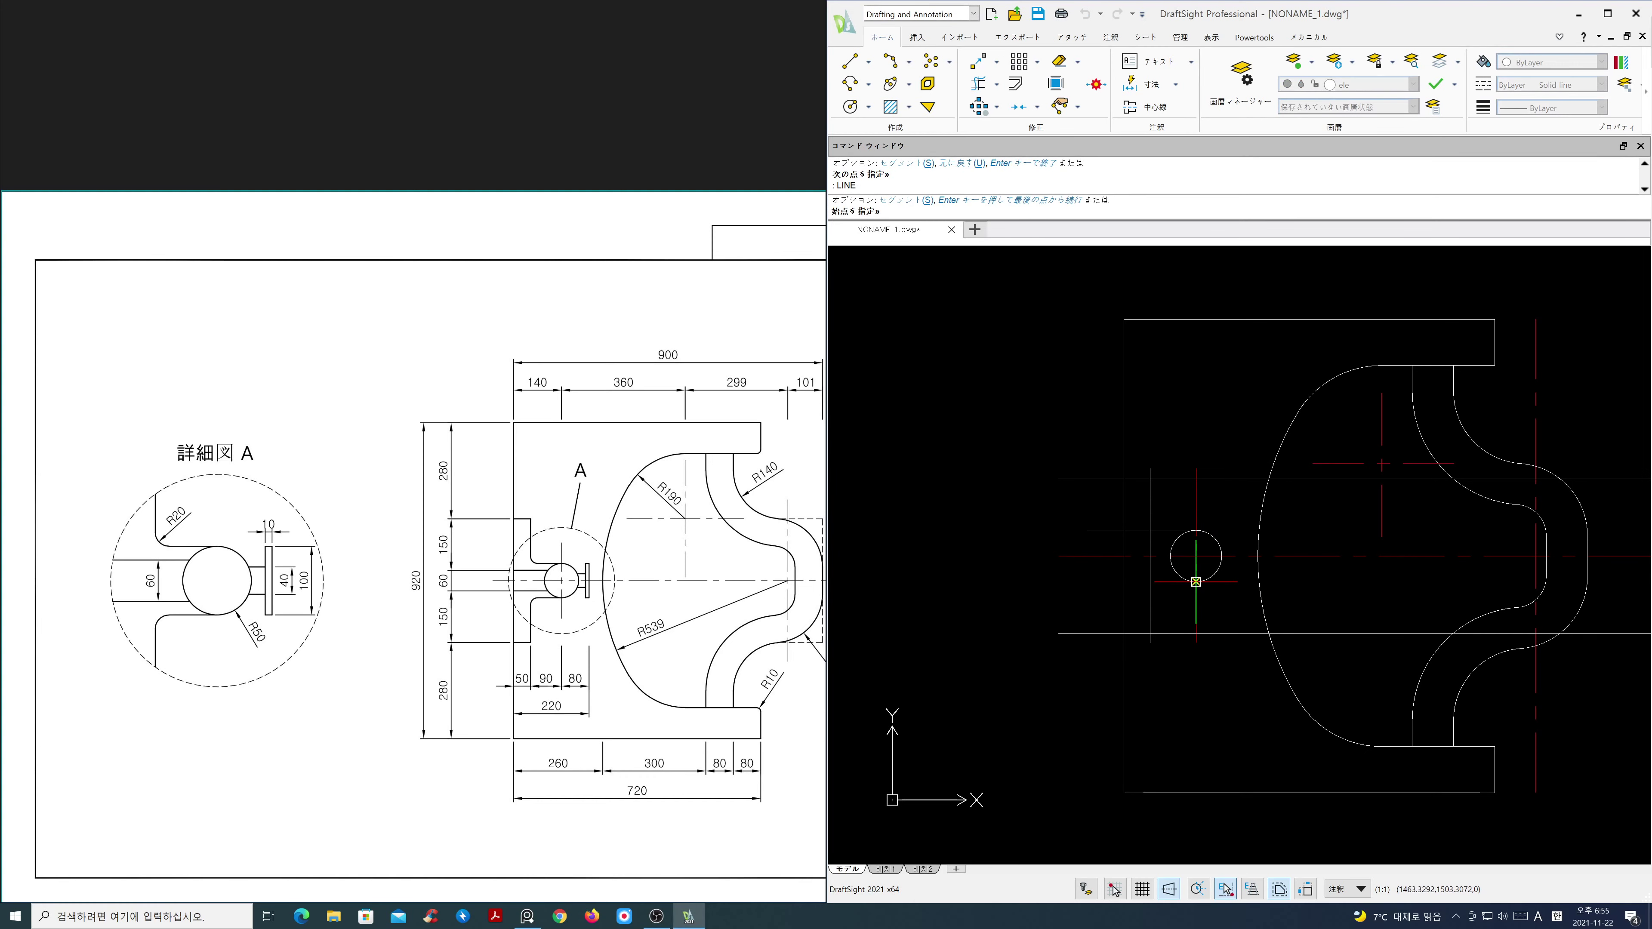
click(1196, 581)
click(1094, 581)
key(Return)
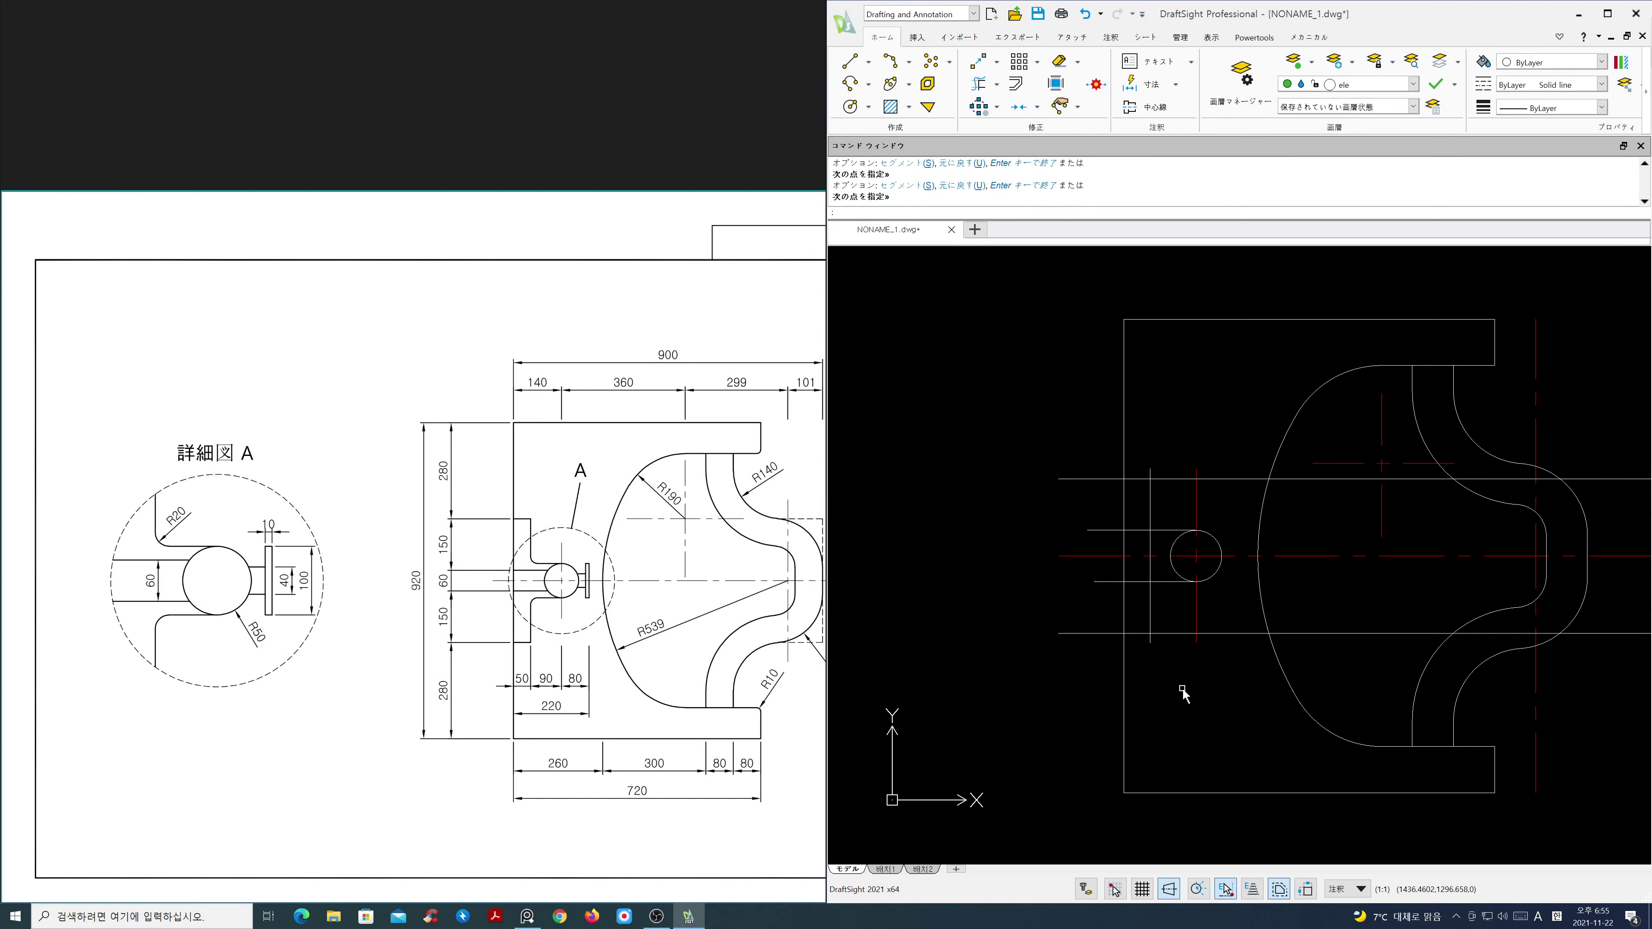
Step: Trim the offset vertical line between the horizontal centreline and the line from the circle's bottom point
text(tr)
key(Return)
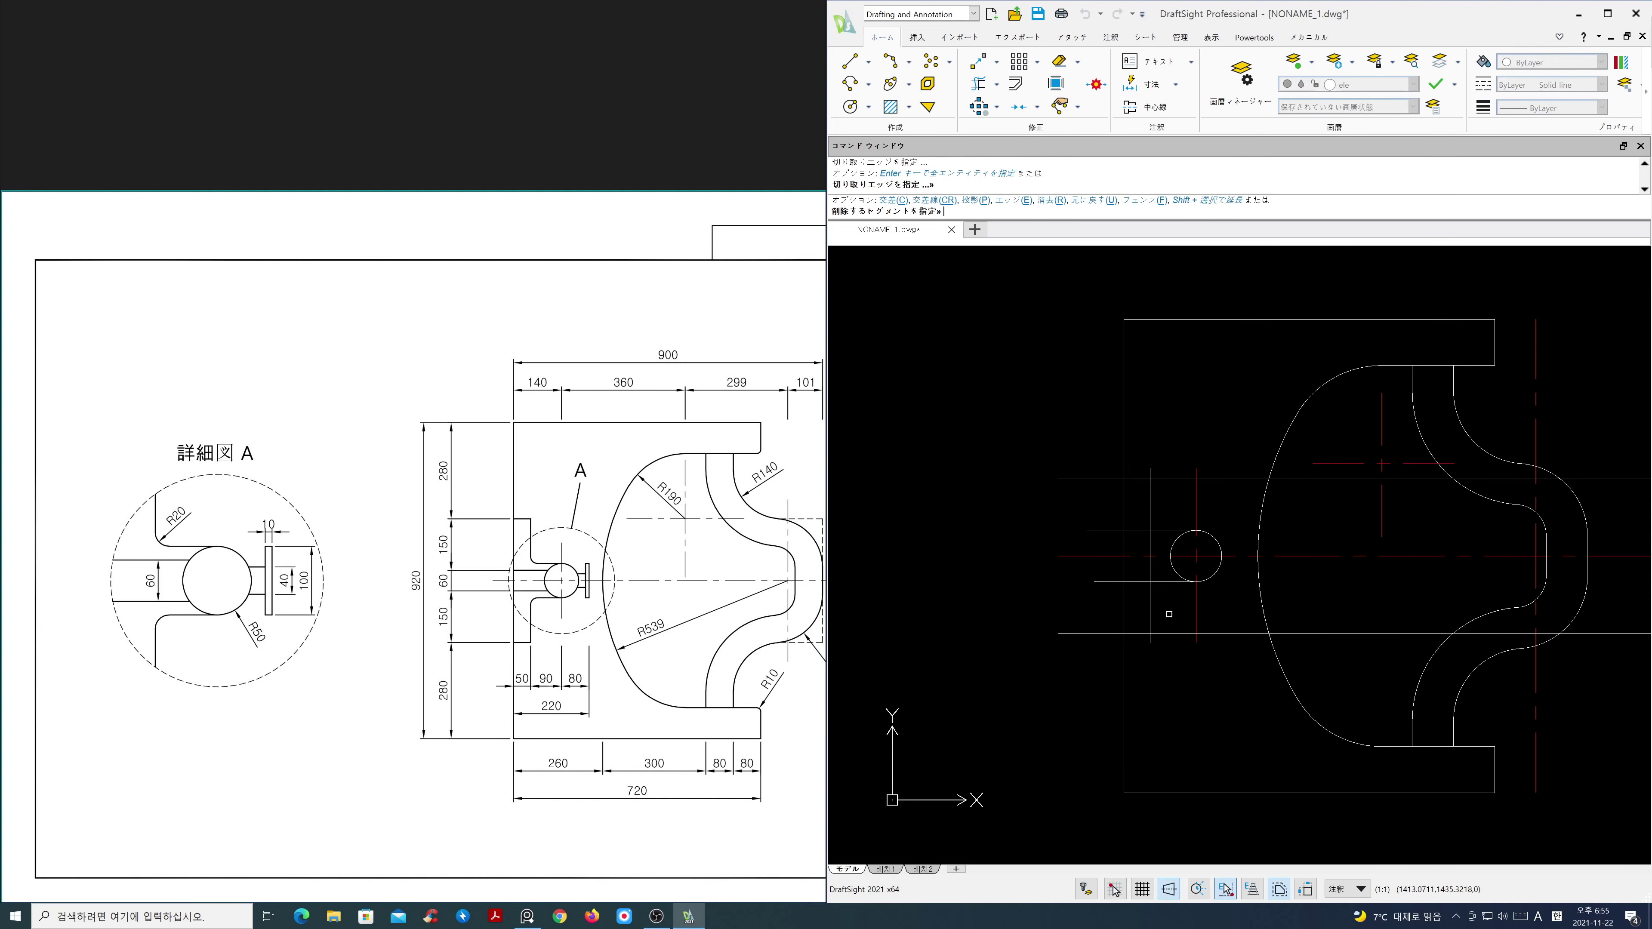
key(Return)
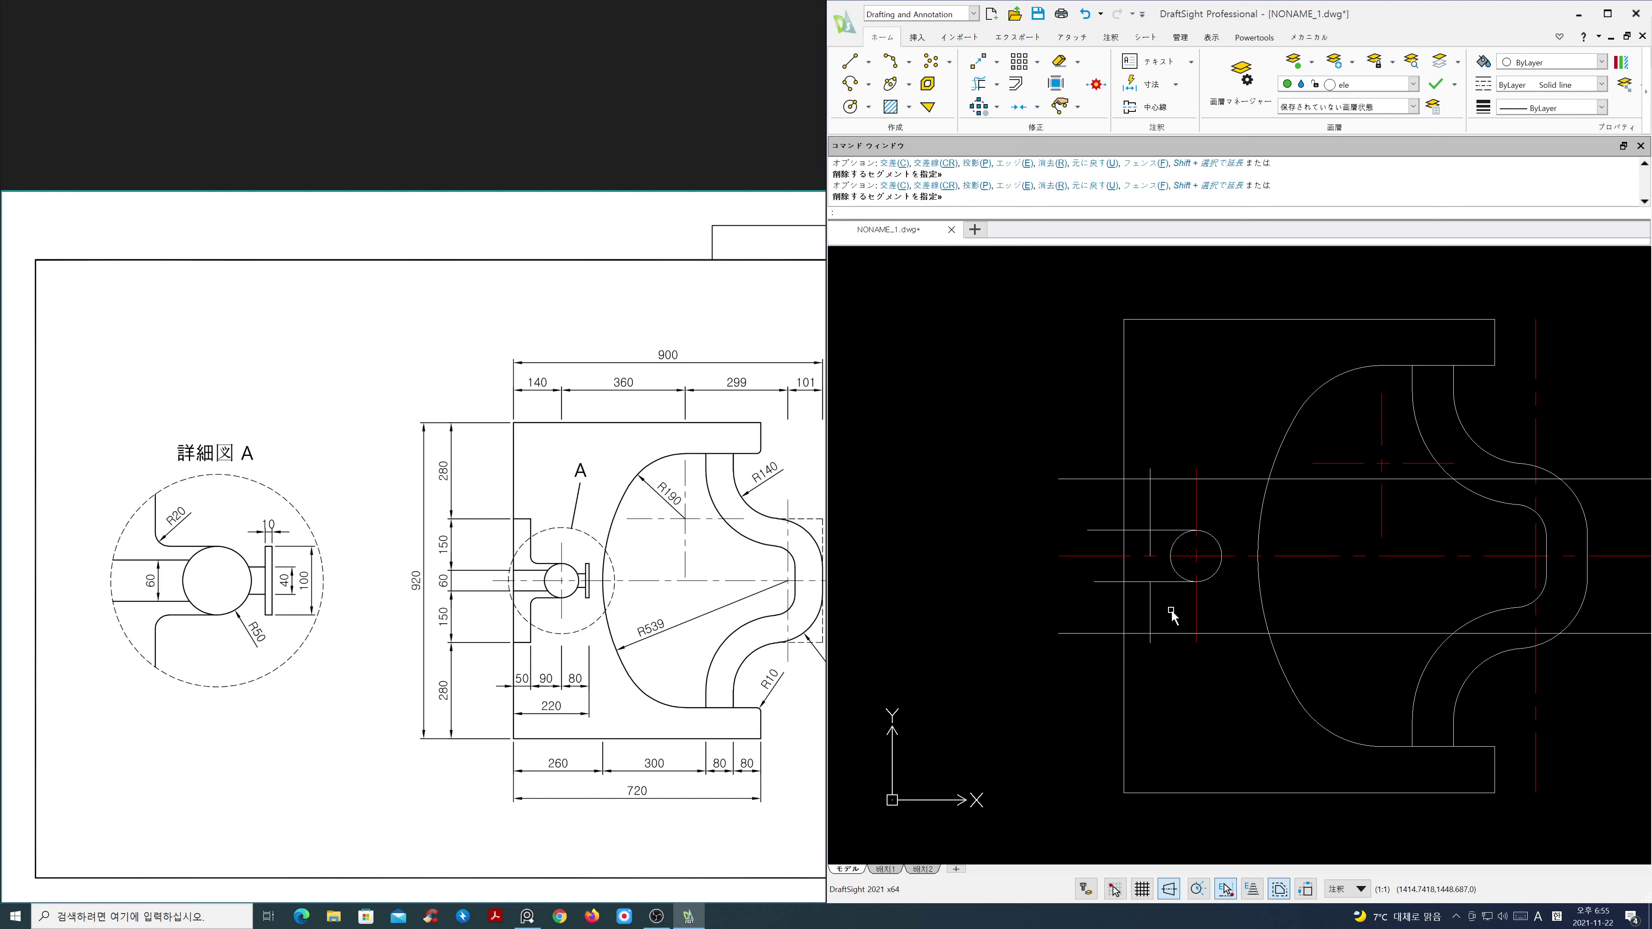
Step: Fillet the offset vertical line with both horizontal lines from the circle, using radius 20 and the multiple option
scroll(1171, 560, up, 1)
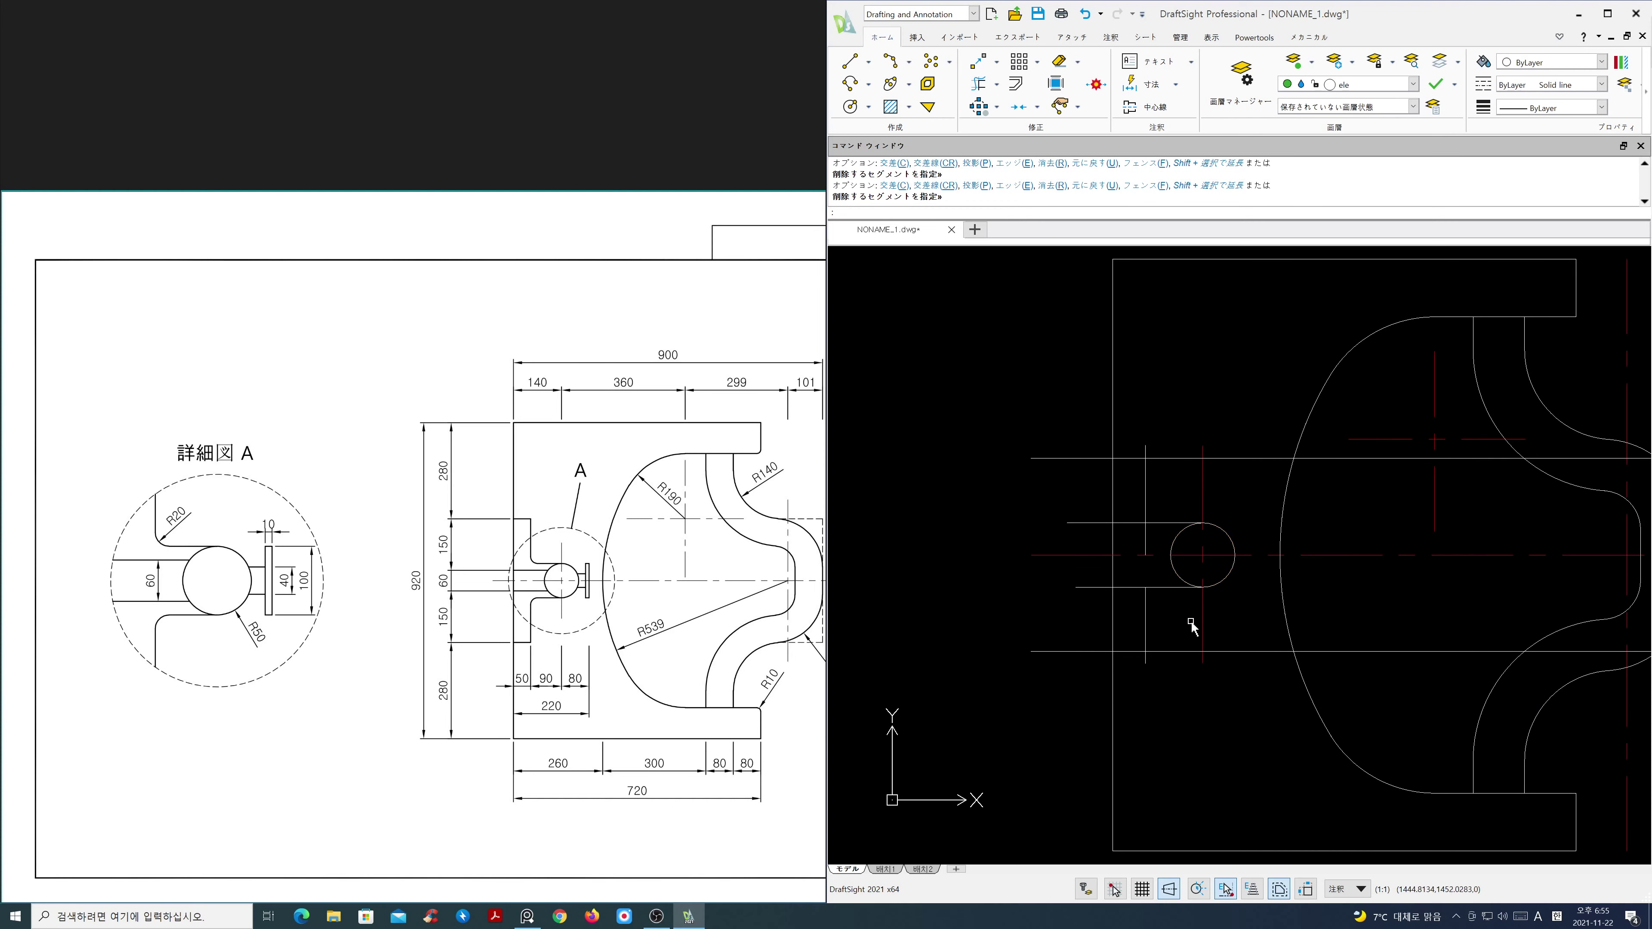
middle_drag(1191, 624, 1244, 629)
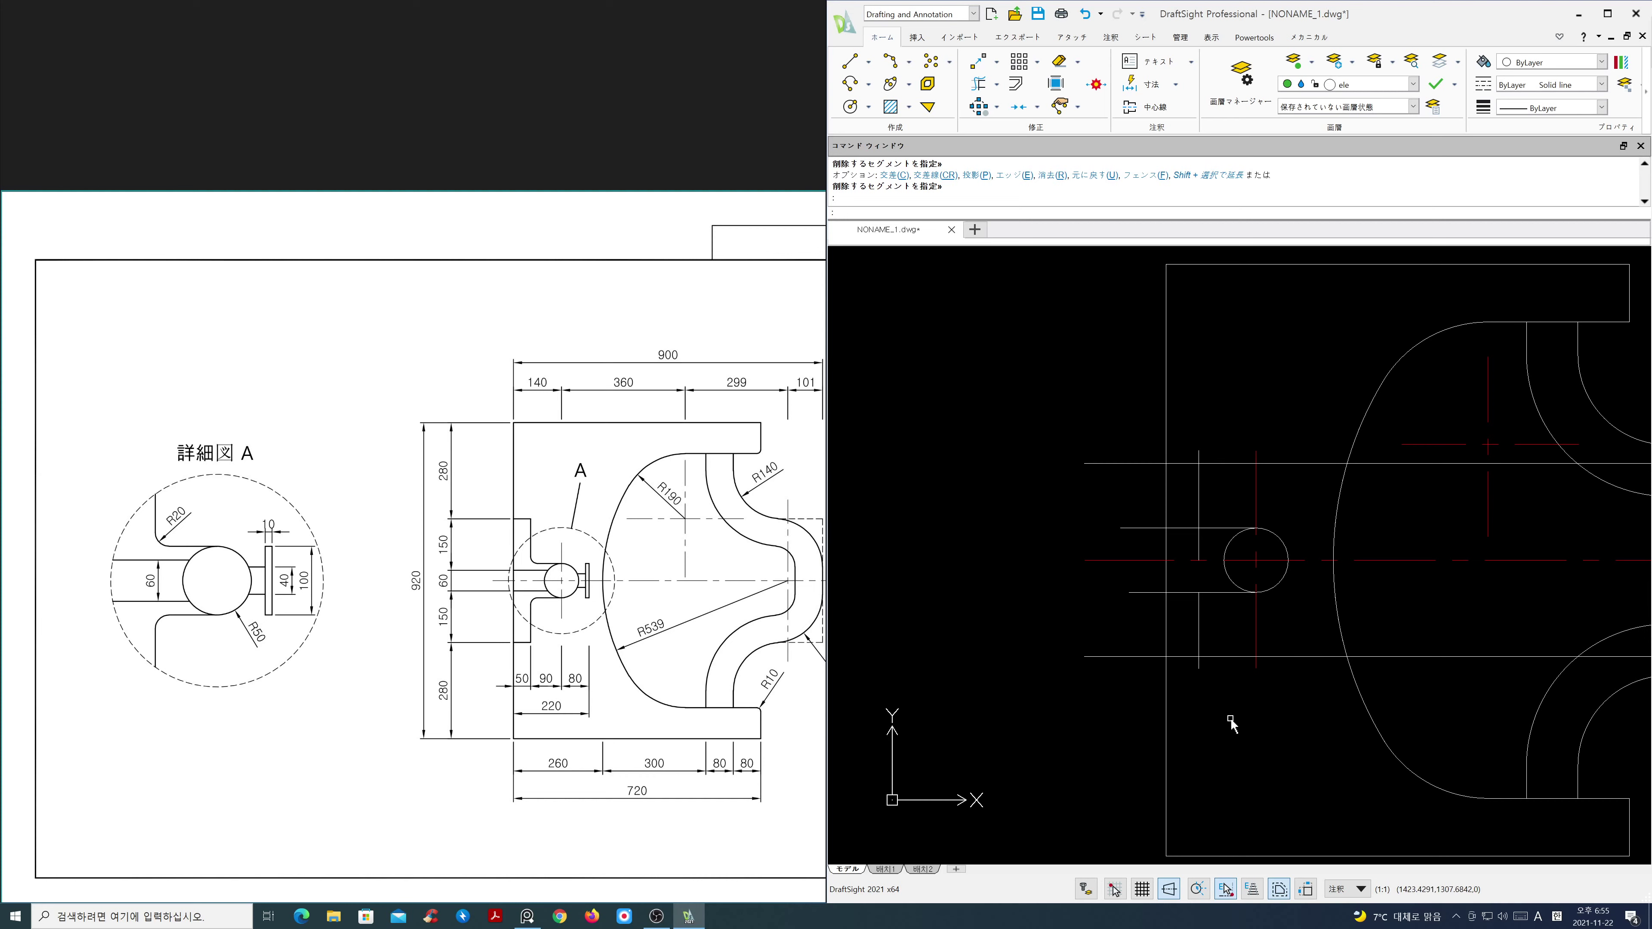
text(f)
key(Return)
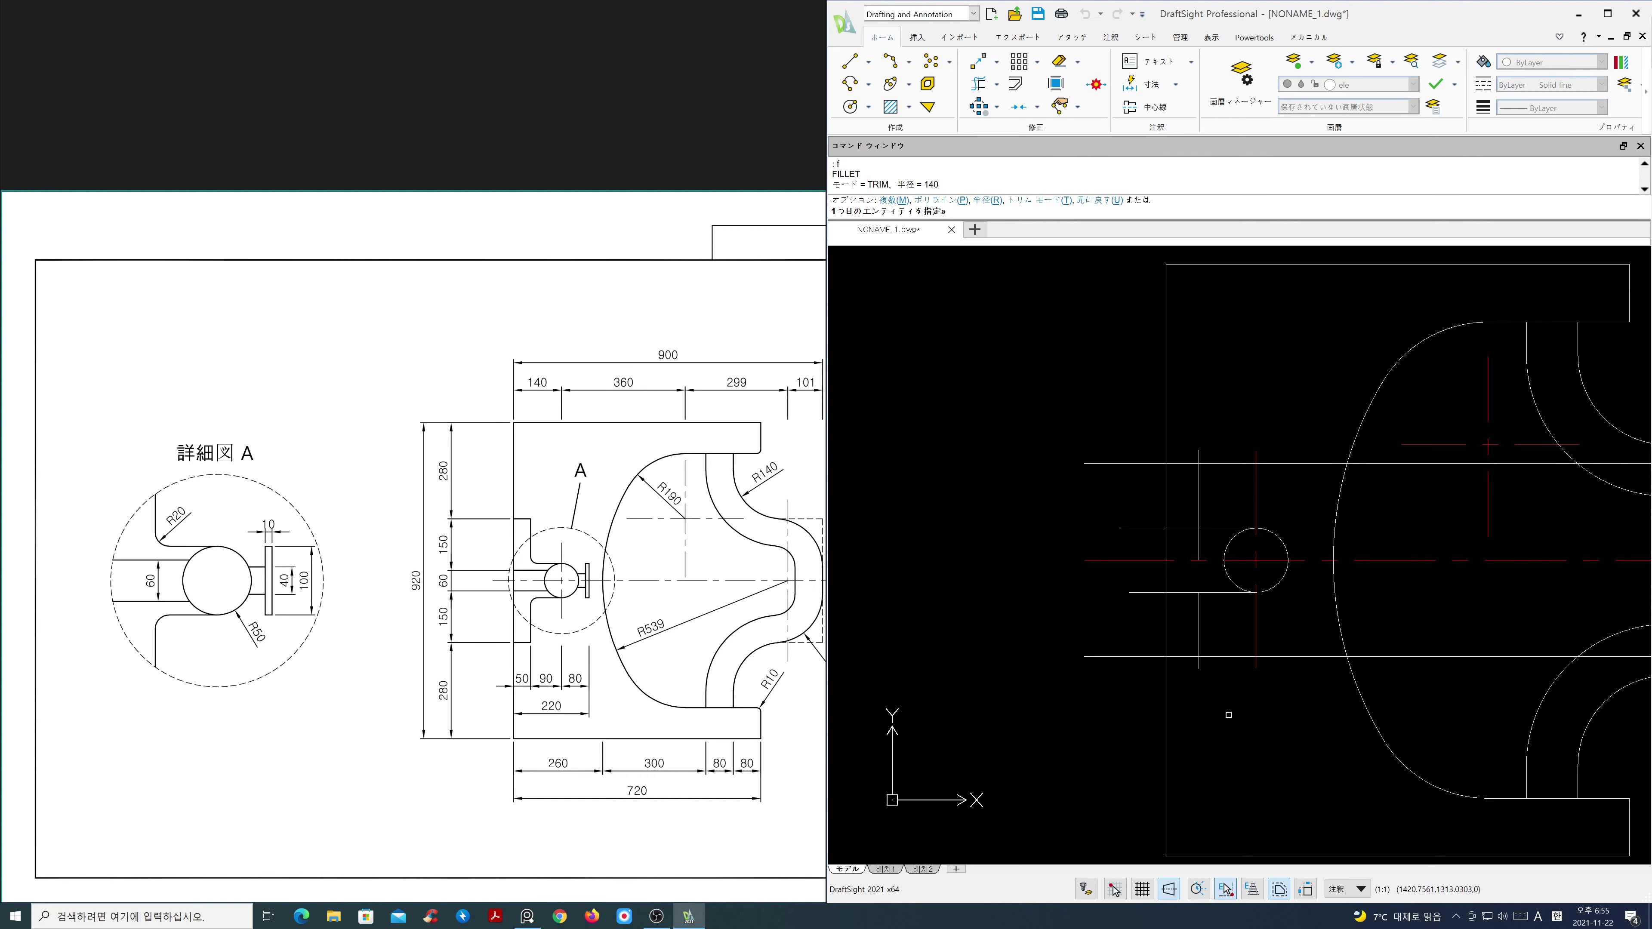
text(m)
key(Return)
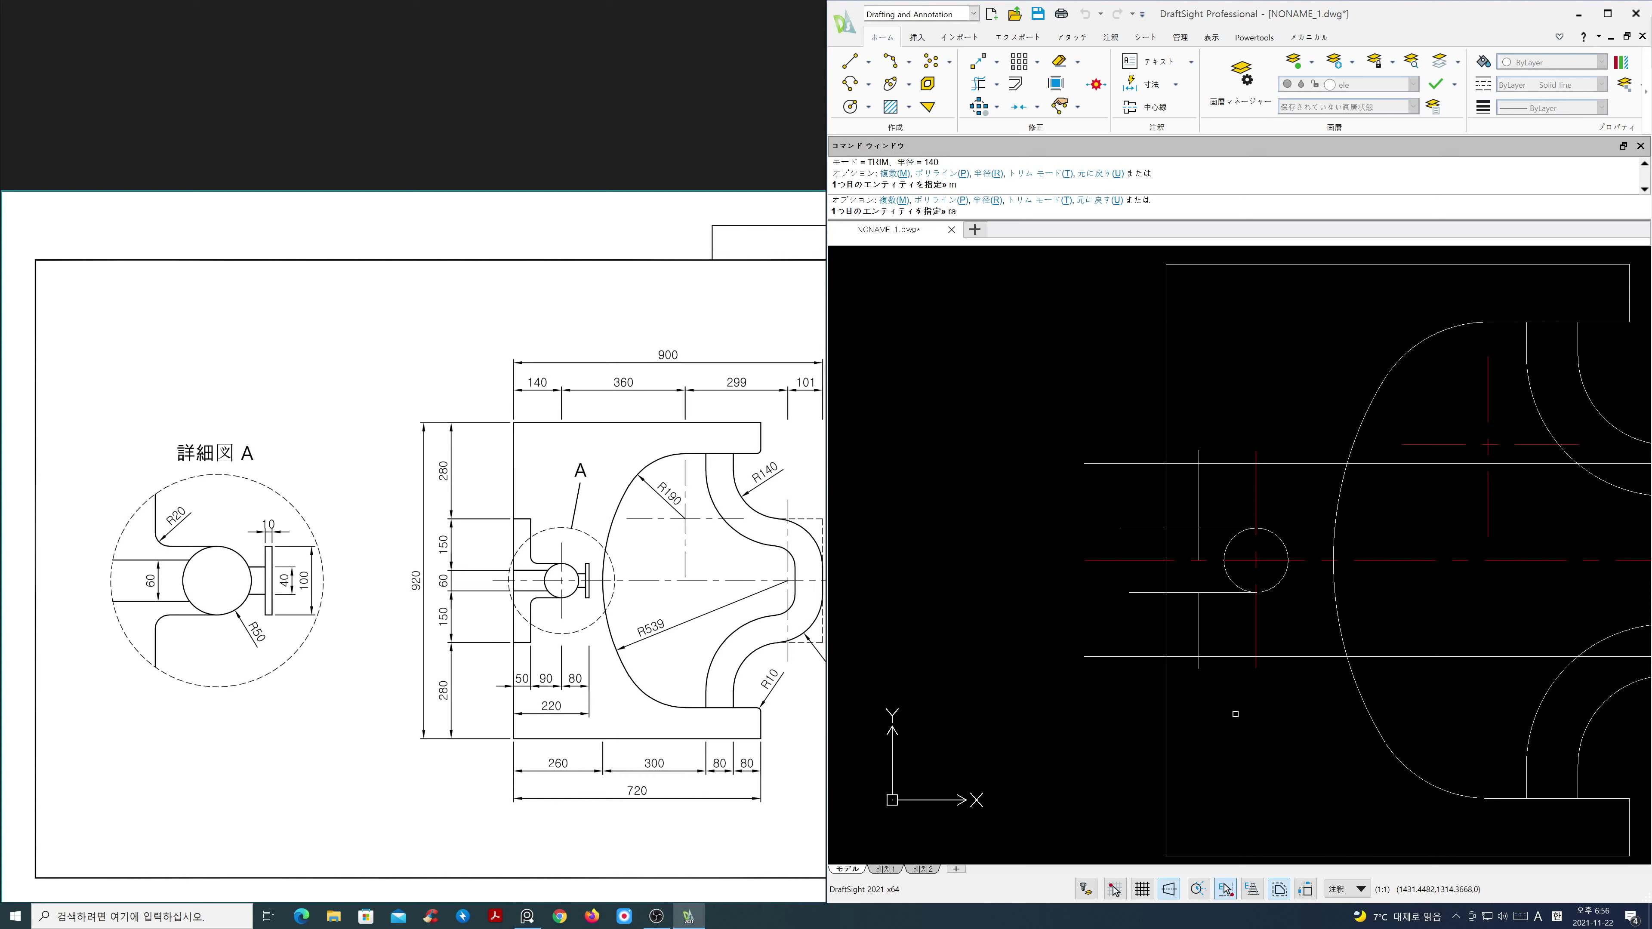
key(Return)
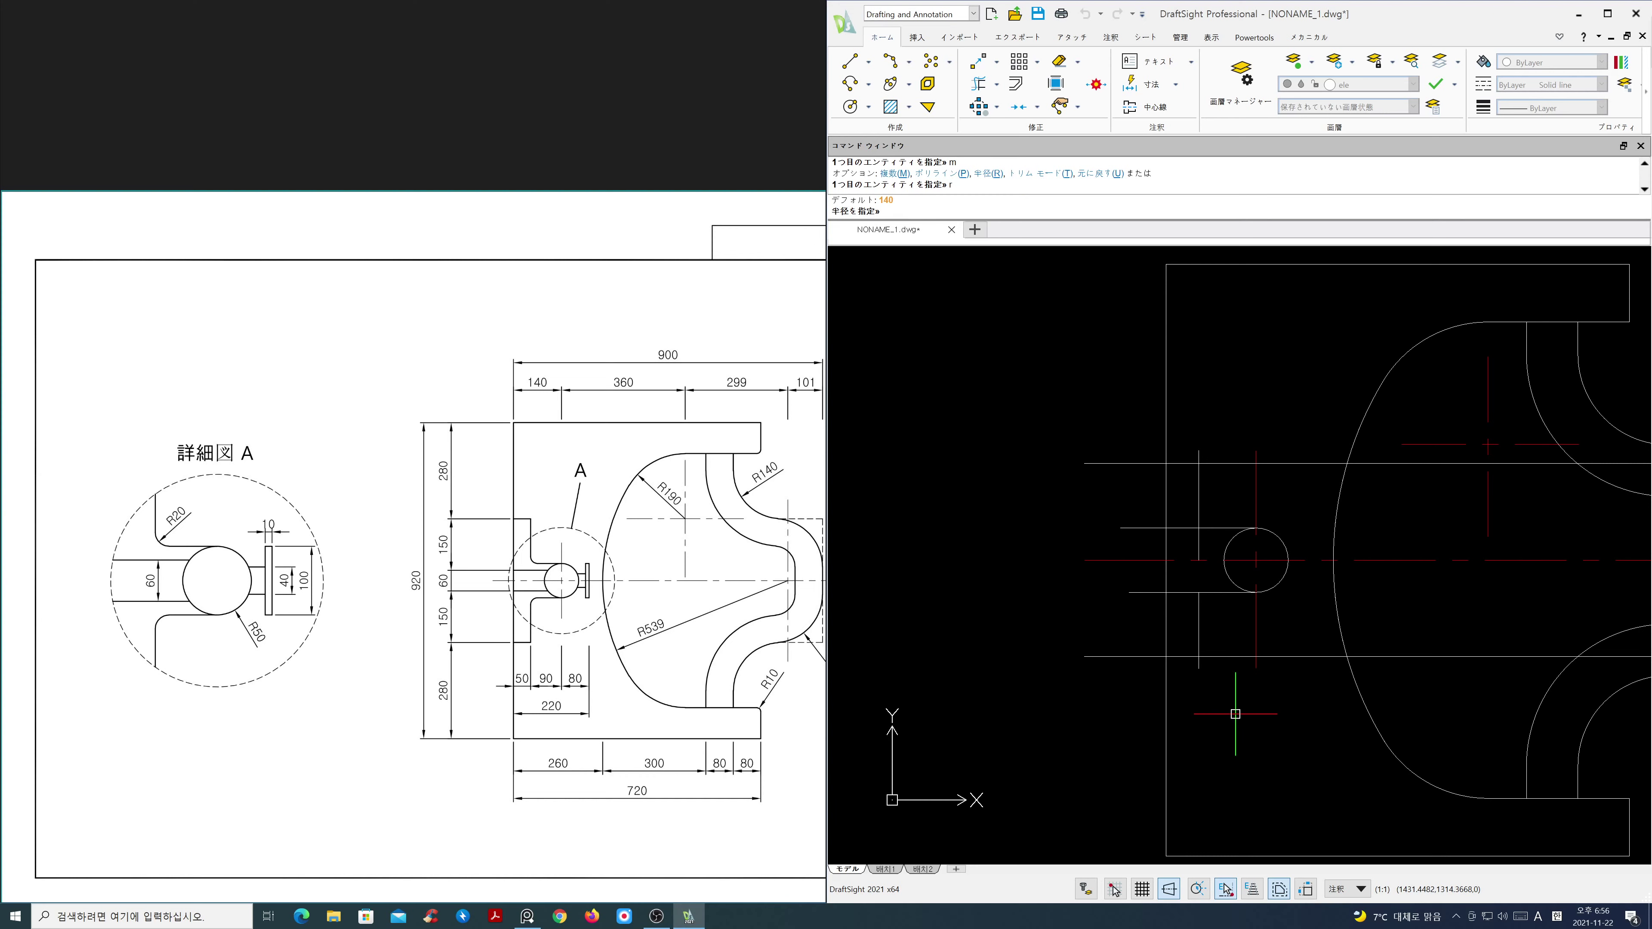
key(Return)
click(1200, 622)
click(1219, 592)
click(1219, 528)
click(1200, 513)
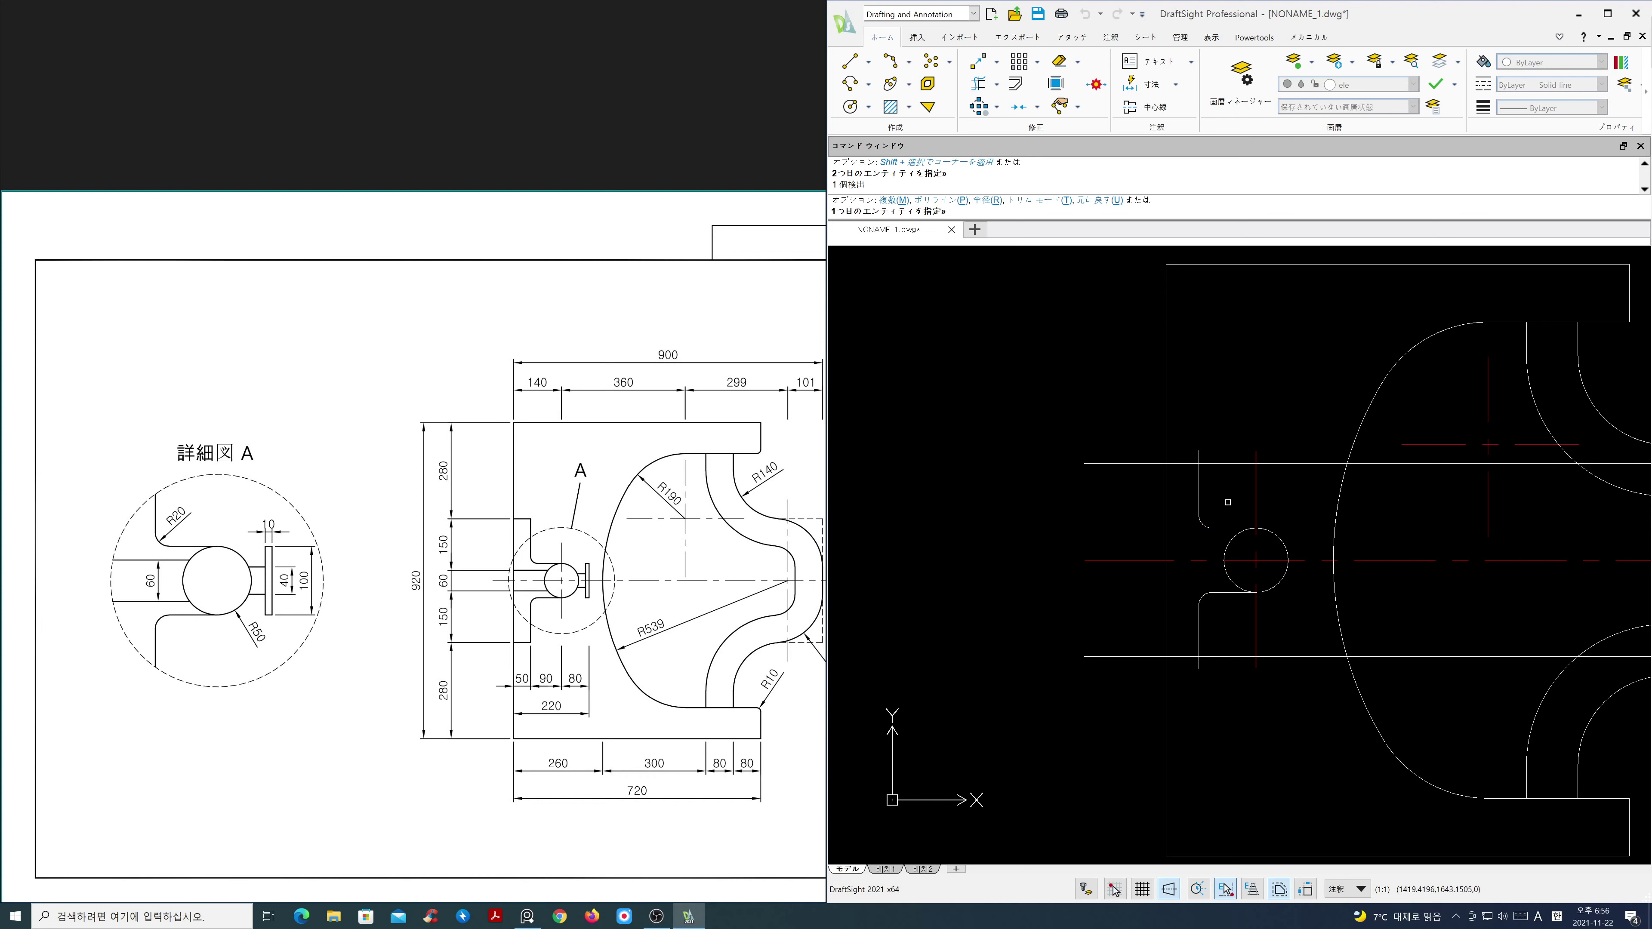
Step: Set the fillet radius to 0 and join the vertical pieces to the two outer horizontal lines as sharp corners
text(r)
key(Return)
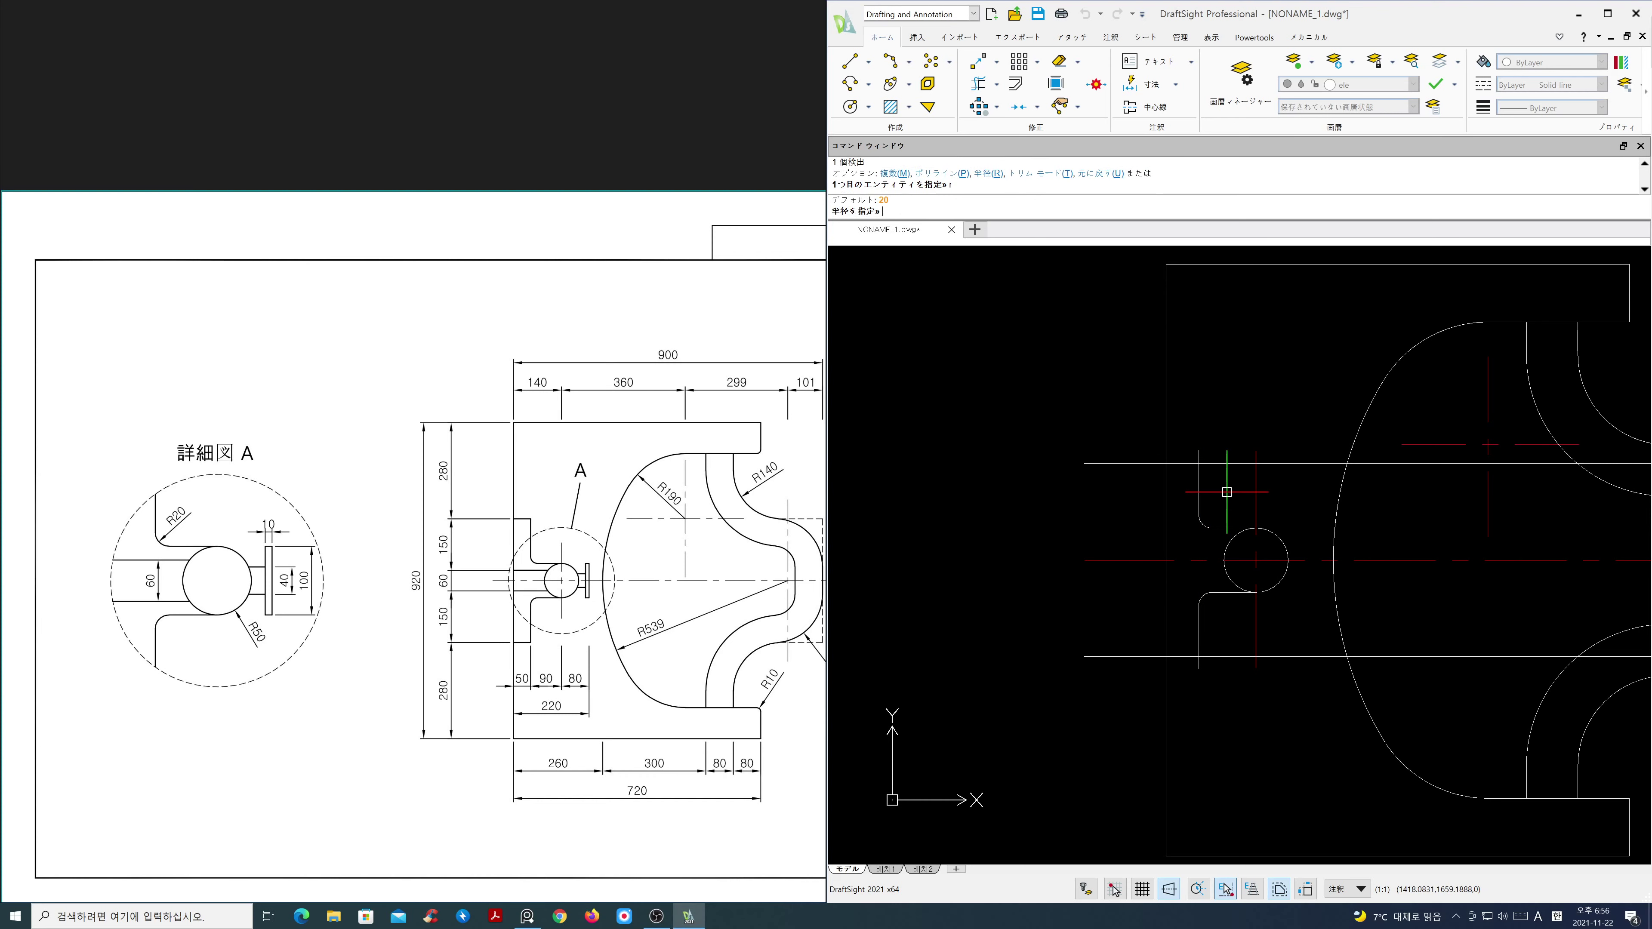
text(0)
key(Return)
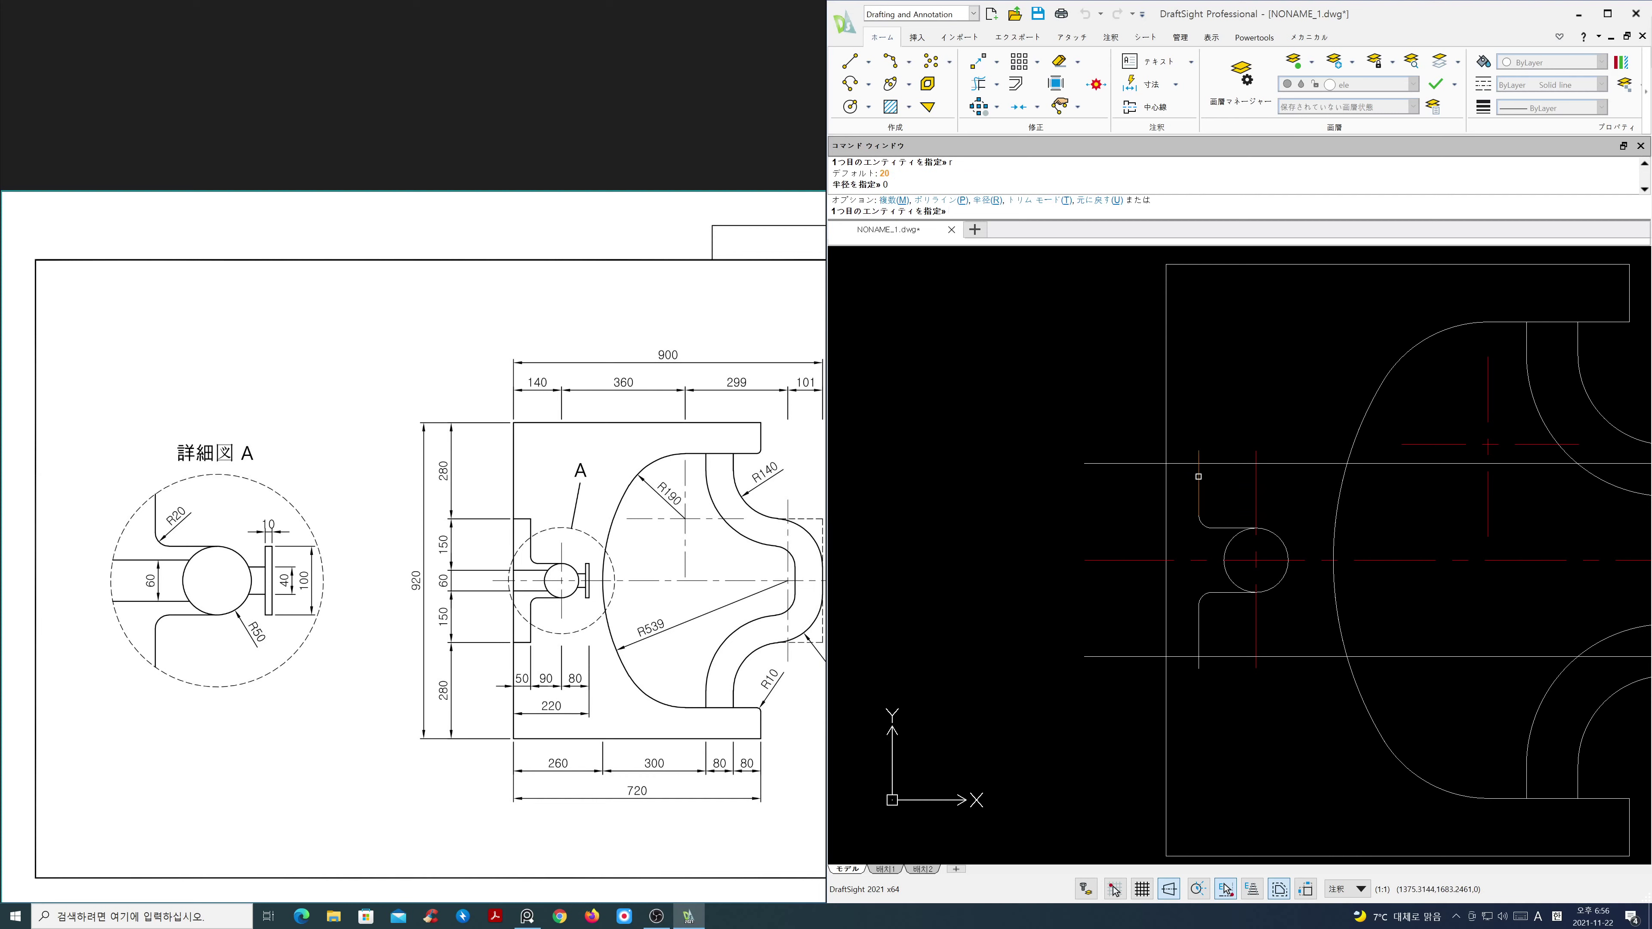
click(1199, 478)
click(1195, 464)
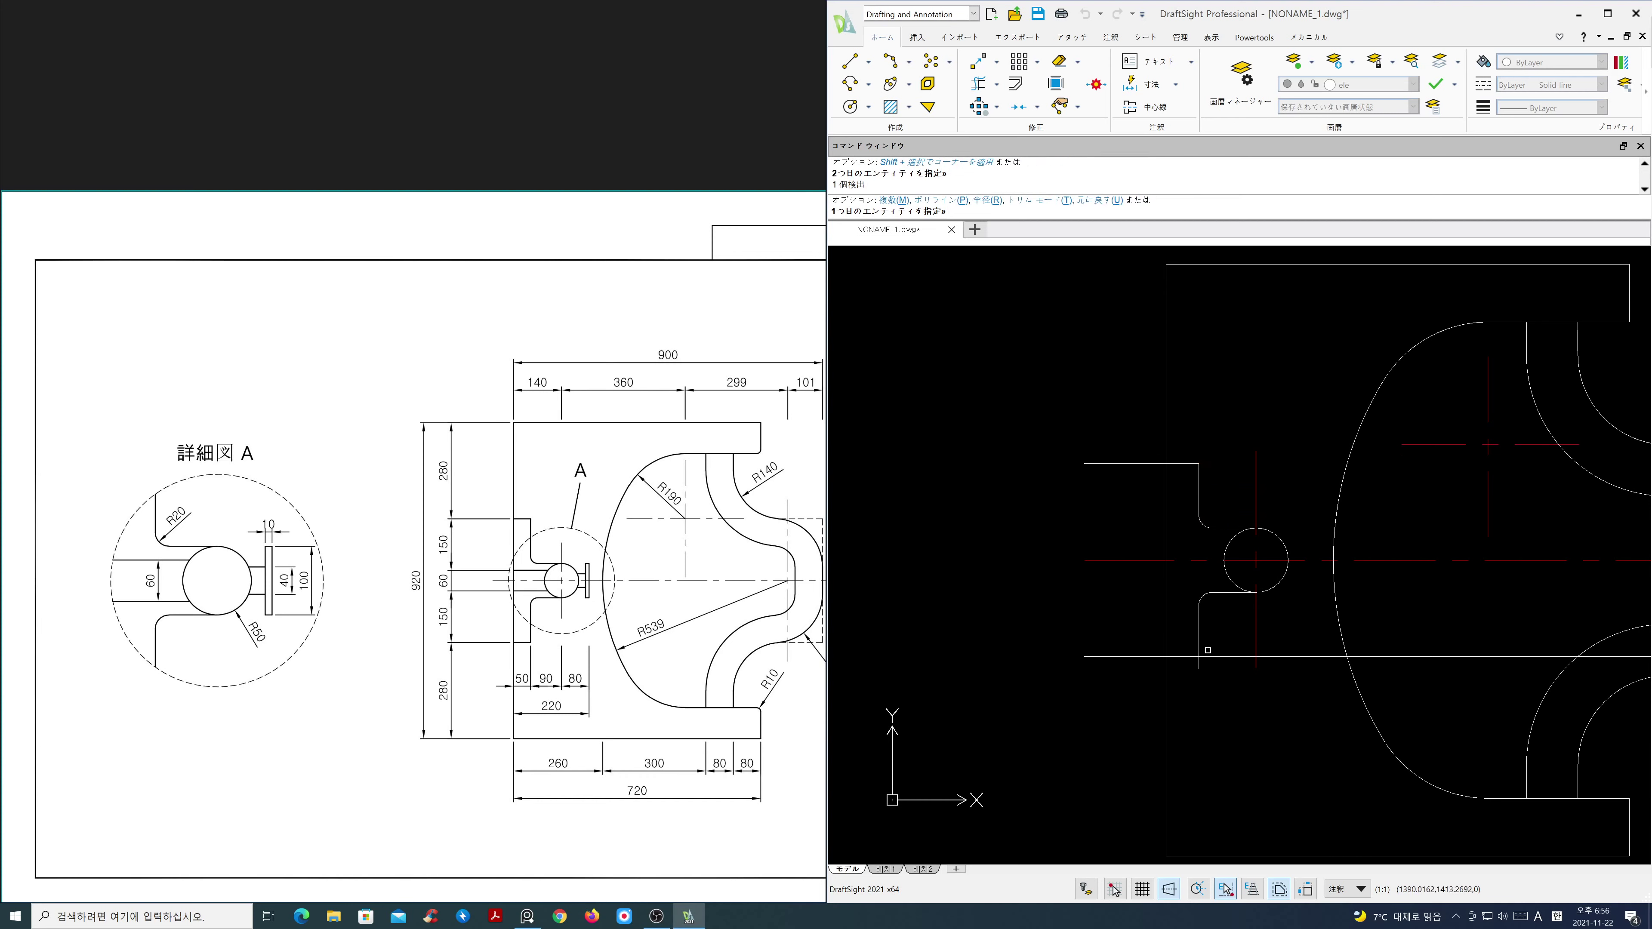
click(1199, 651)
click(1185, 657)
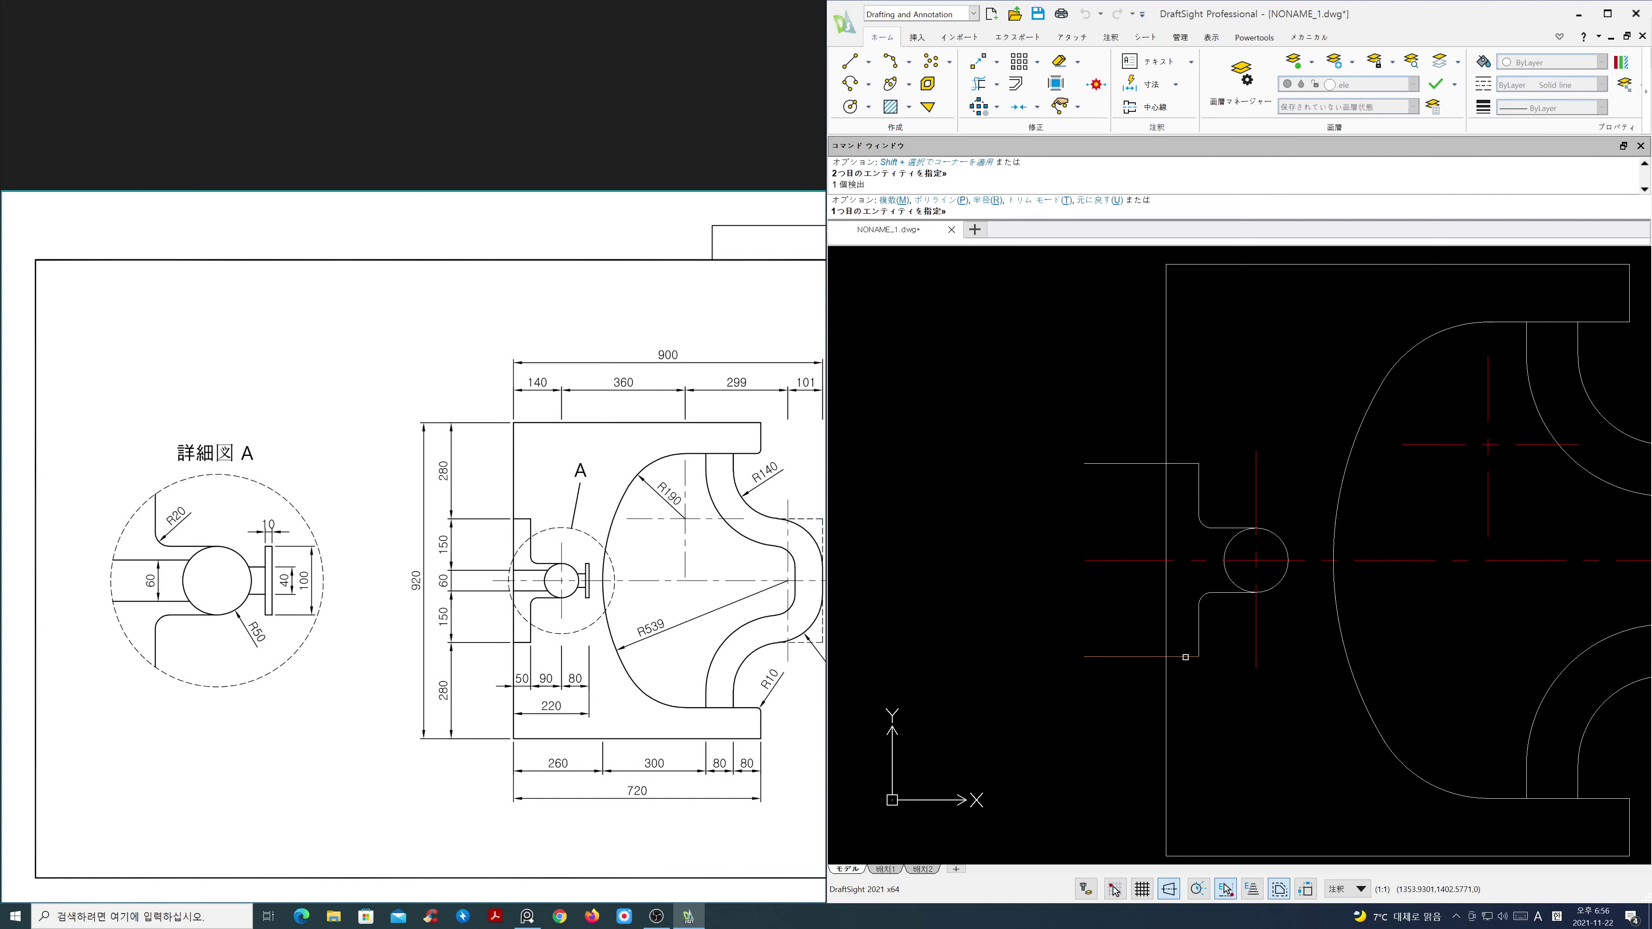
Step: Stretch the free ends of the bracket's two outer horizontal lines onto the outline's vertical back edge
text(s)
key(Return)
click(1116, 695)
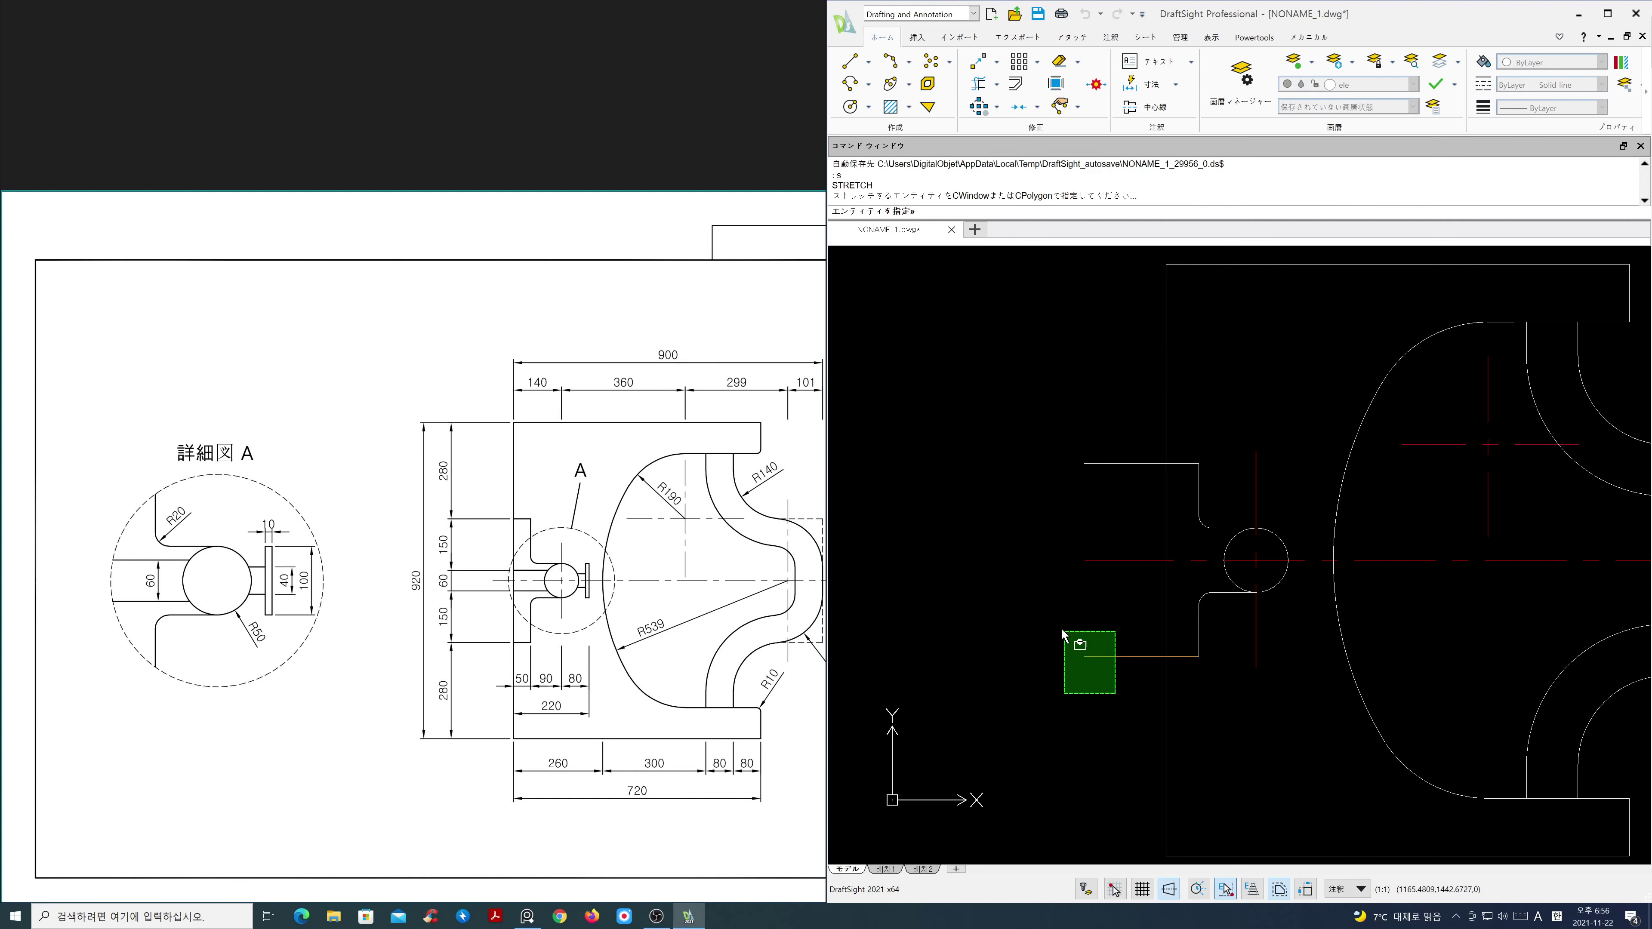
click(1062, 630)
click(1107, 509)
click(1078, 437)
key(Return)
click(1084, 463)
click(1166, 463)
Step: Examine the tap dimensions and detail A in the reference drawing and compare them with the redrawn plan
scroll(1217, 638, down, 2)
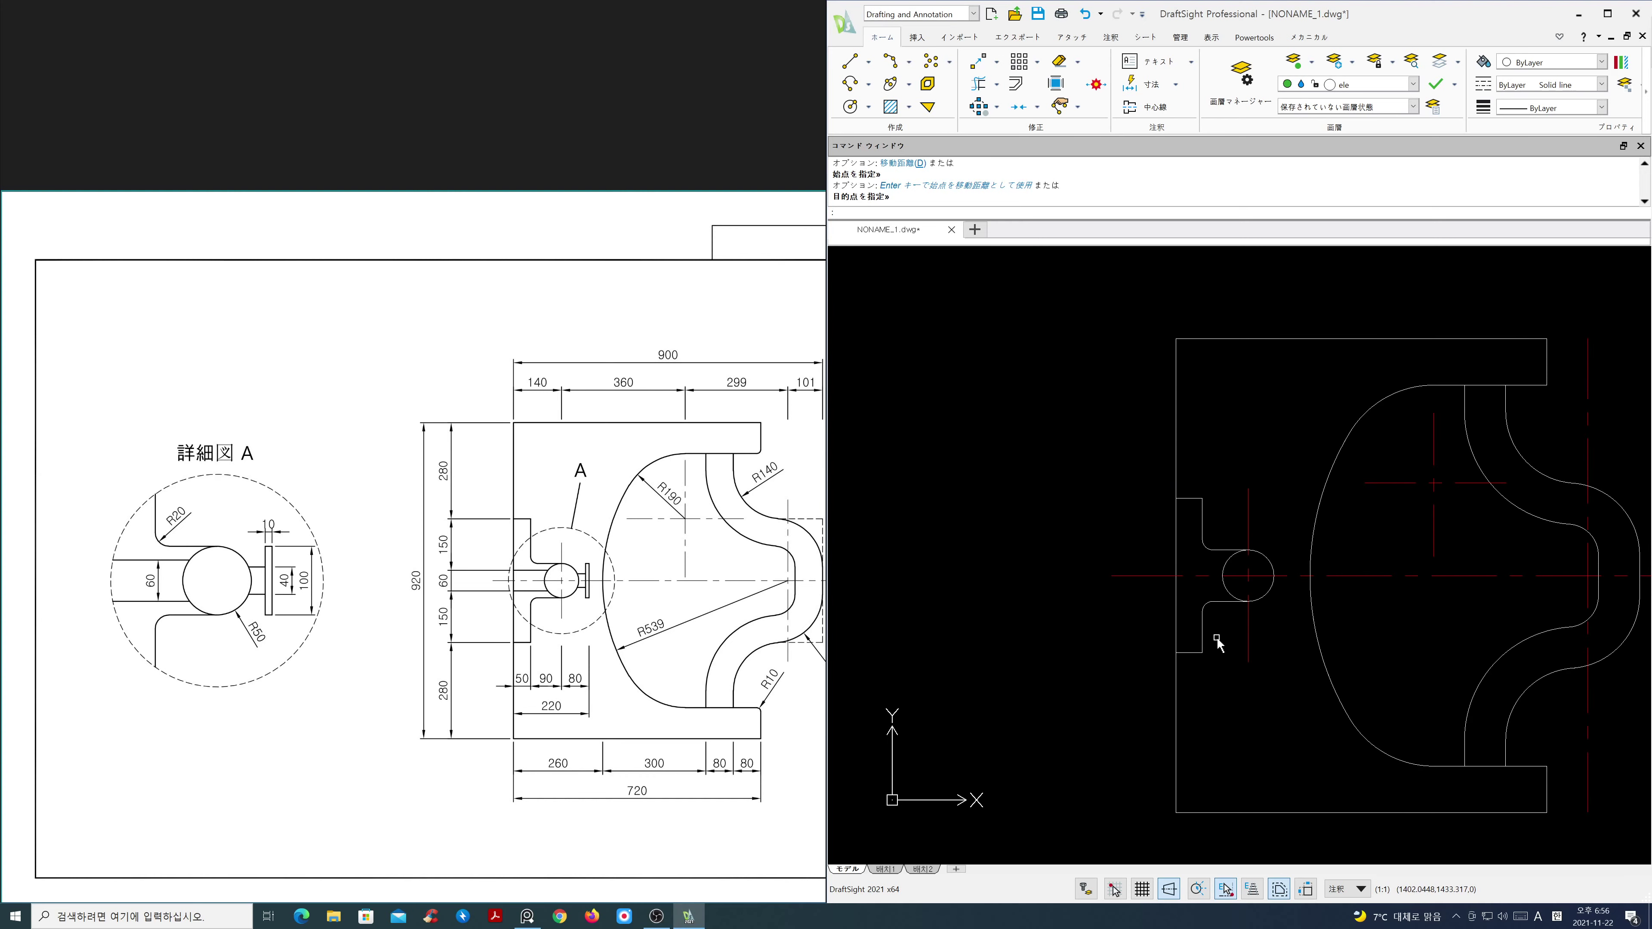
scroll(1265, 602, up, 2)
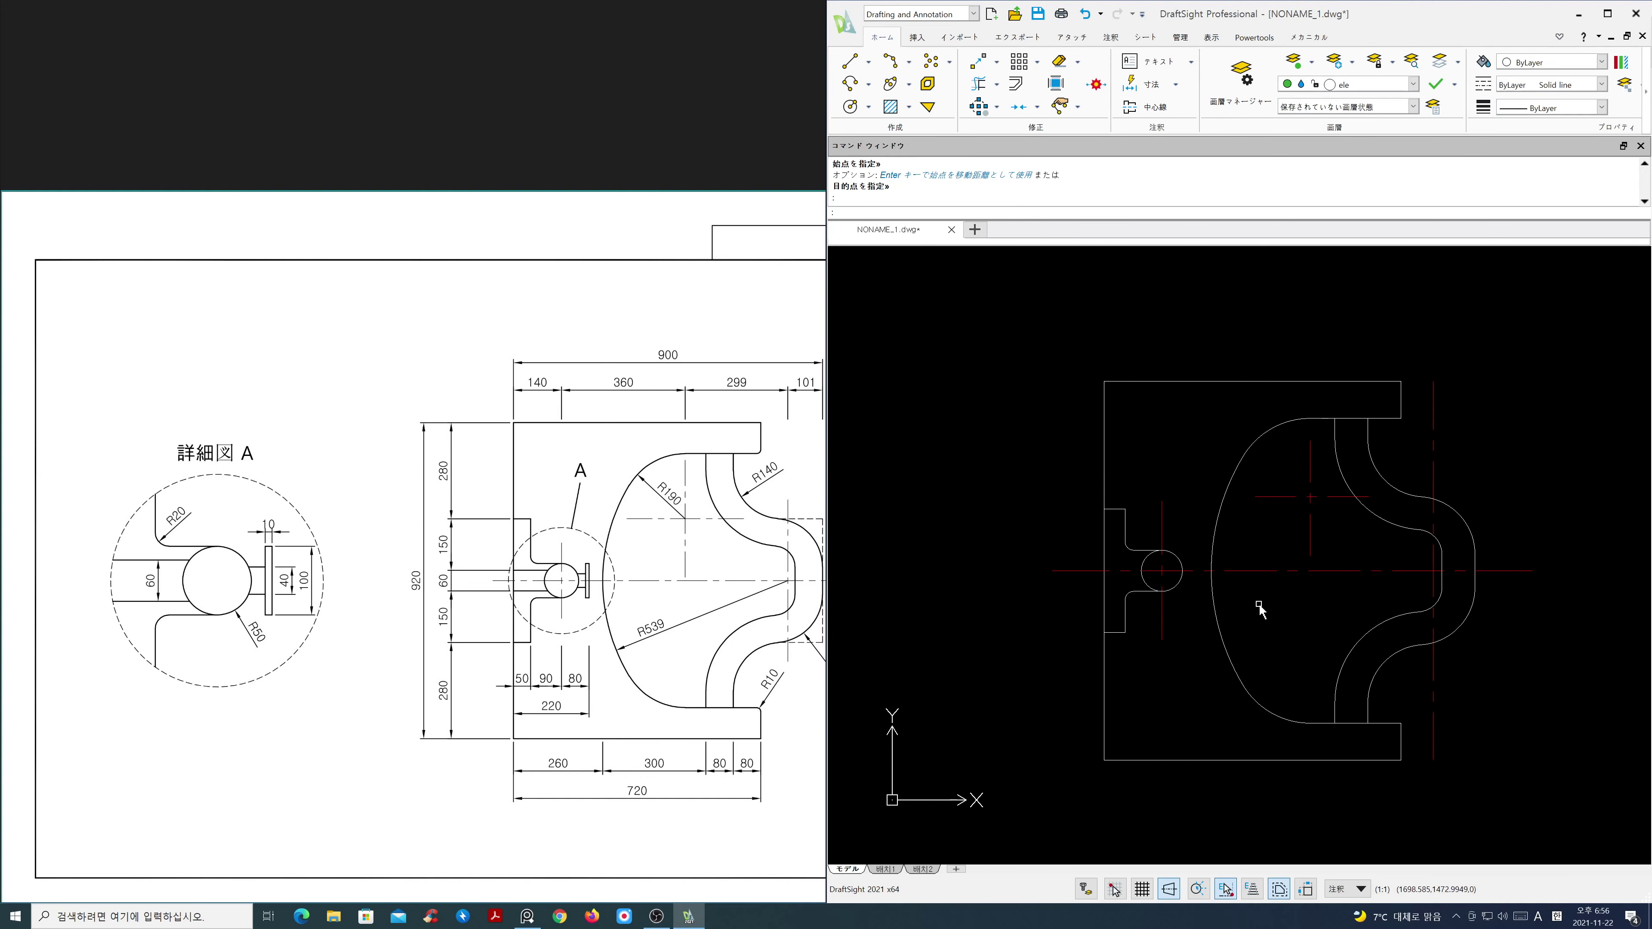
middle_drag(1265, 607, 1269, 609)
middle_drag(730, 620, 710, 615)
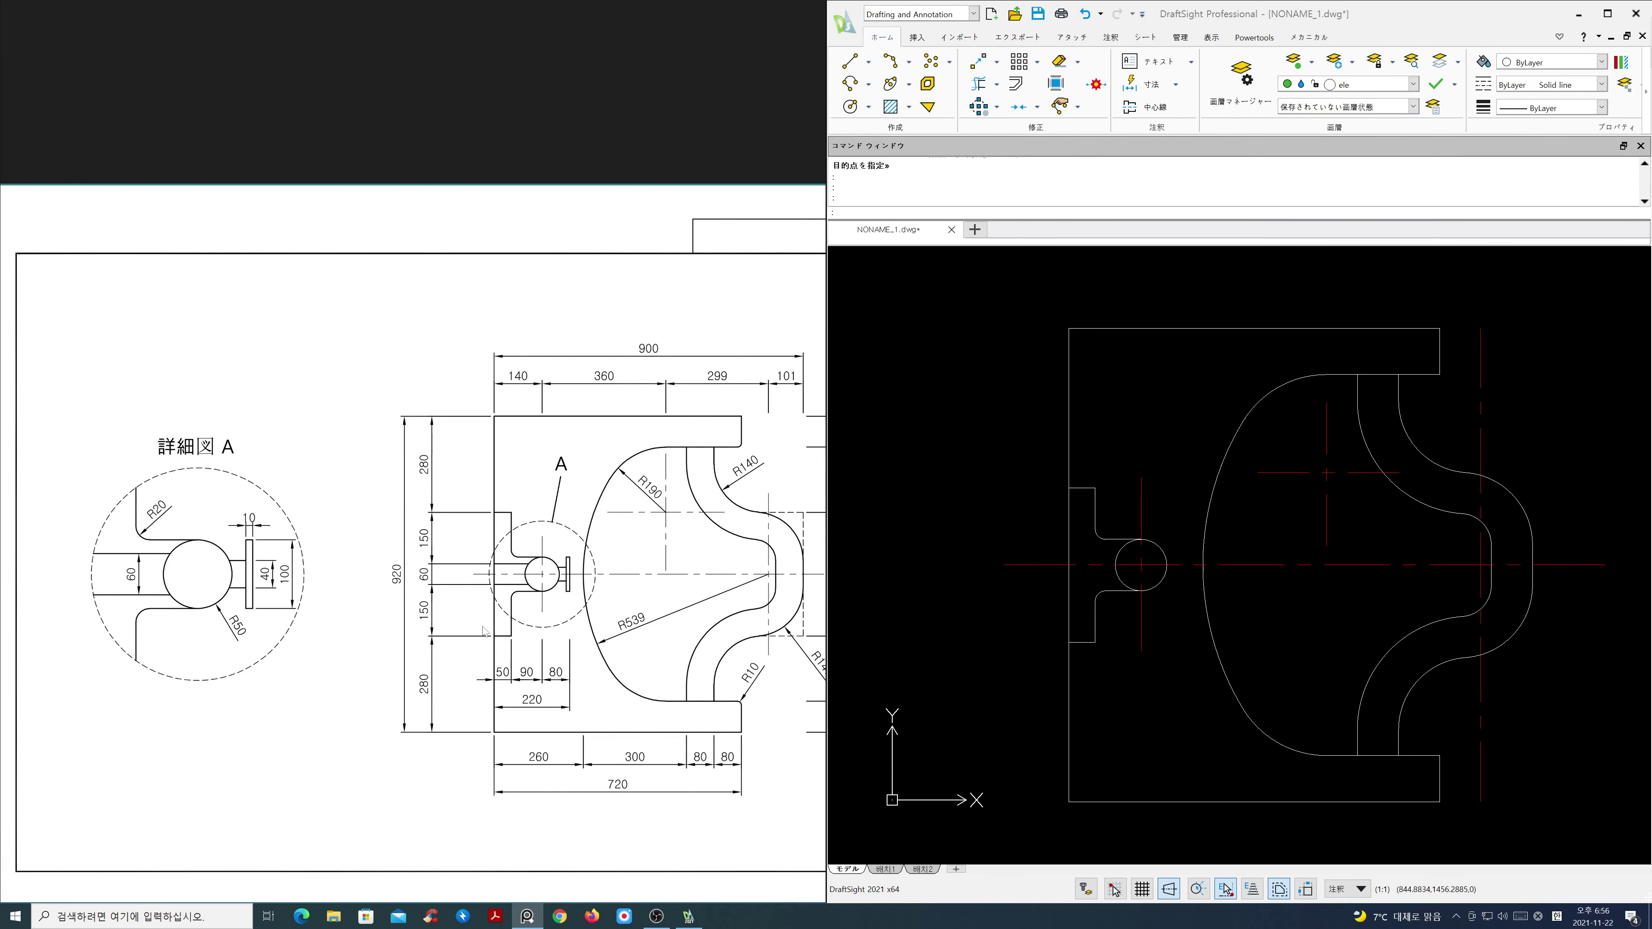
scroll(1268, 619, down, 3)
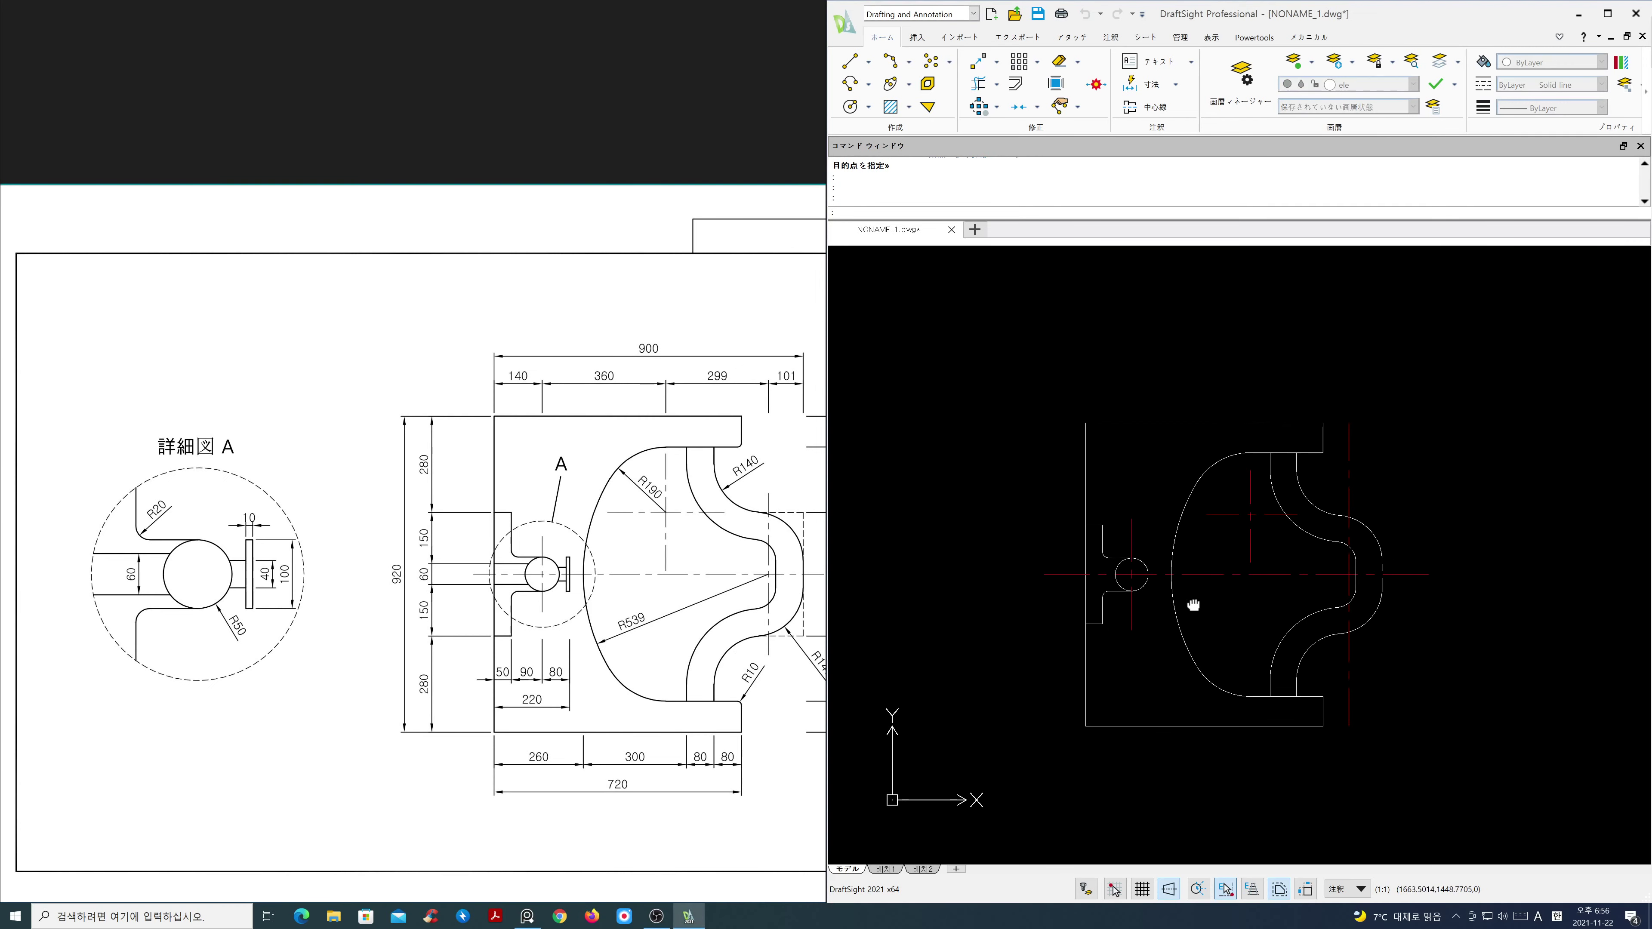
scroll(1198, 610, up, 2)
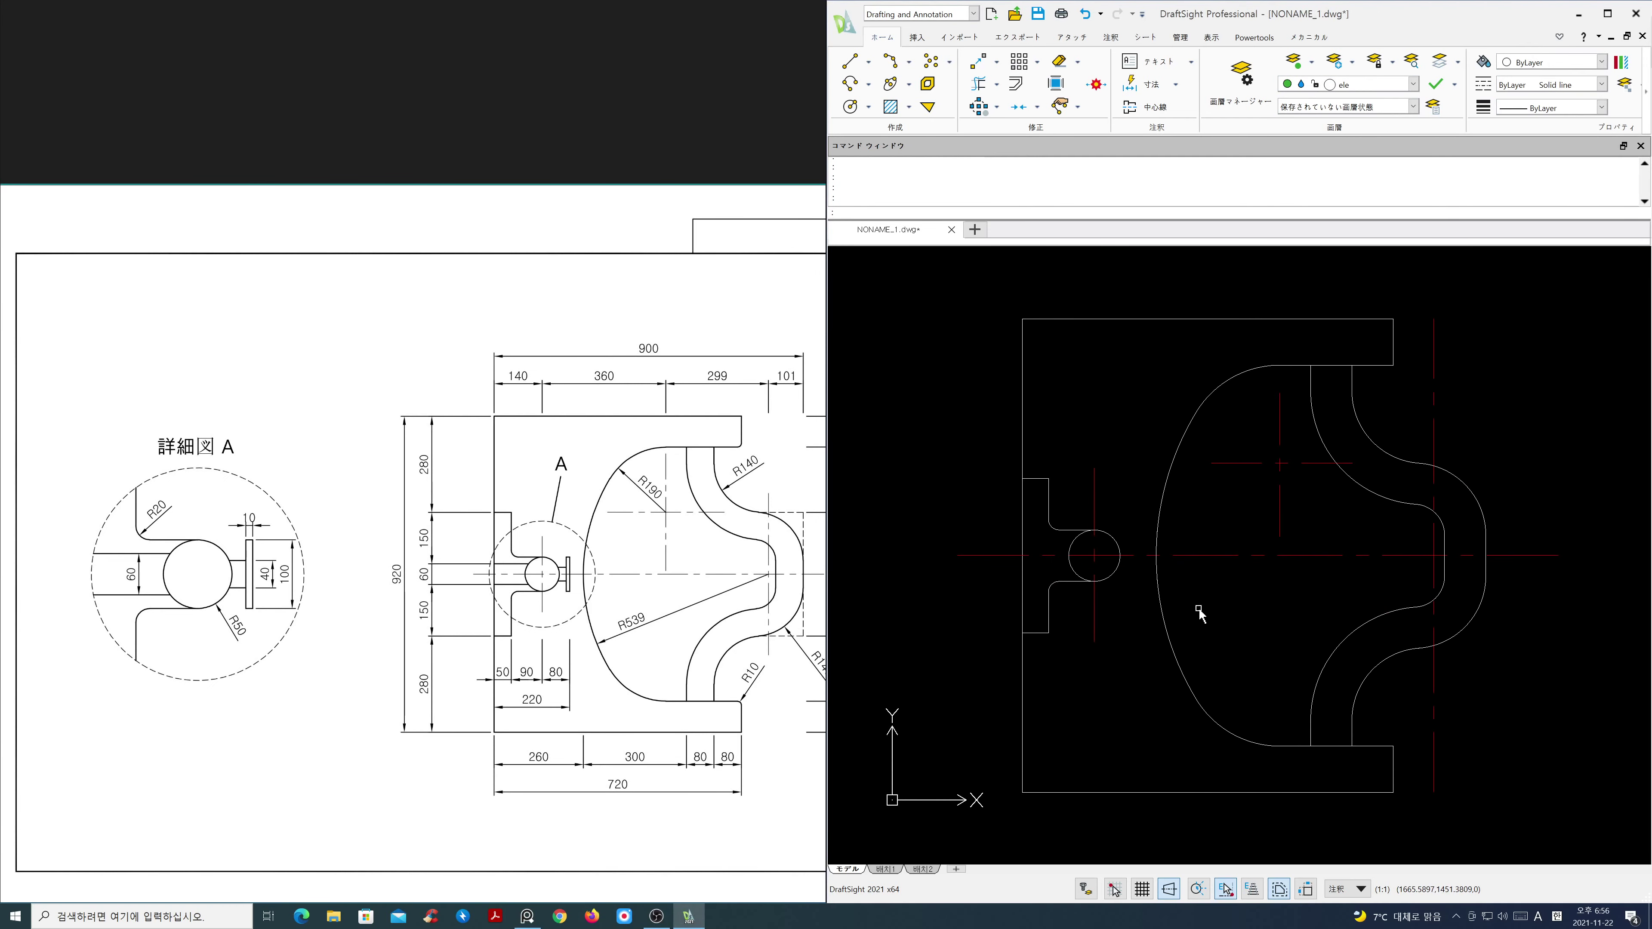
middle_drag(1220, 611, 1260, 610)
middle_drag(777, 634, 773, 623)
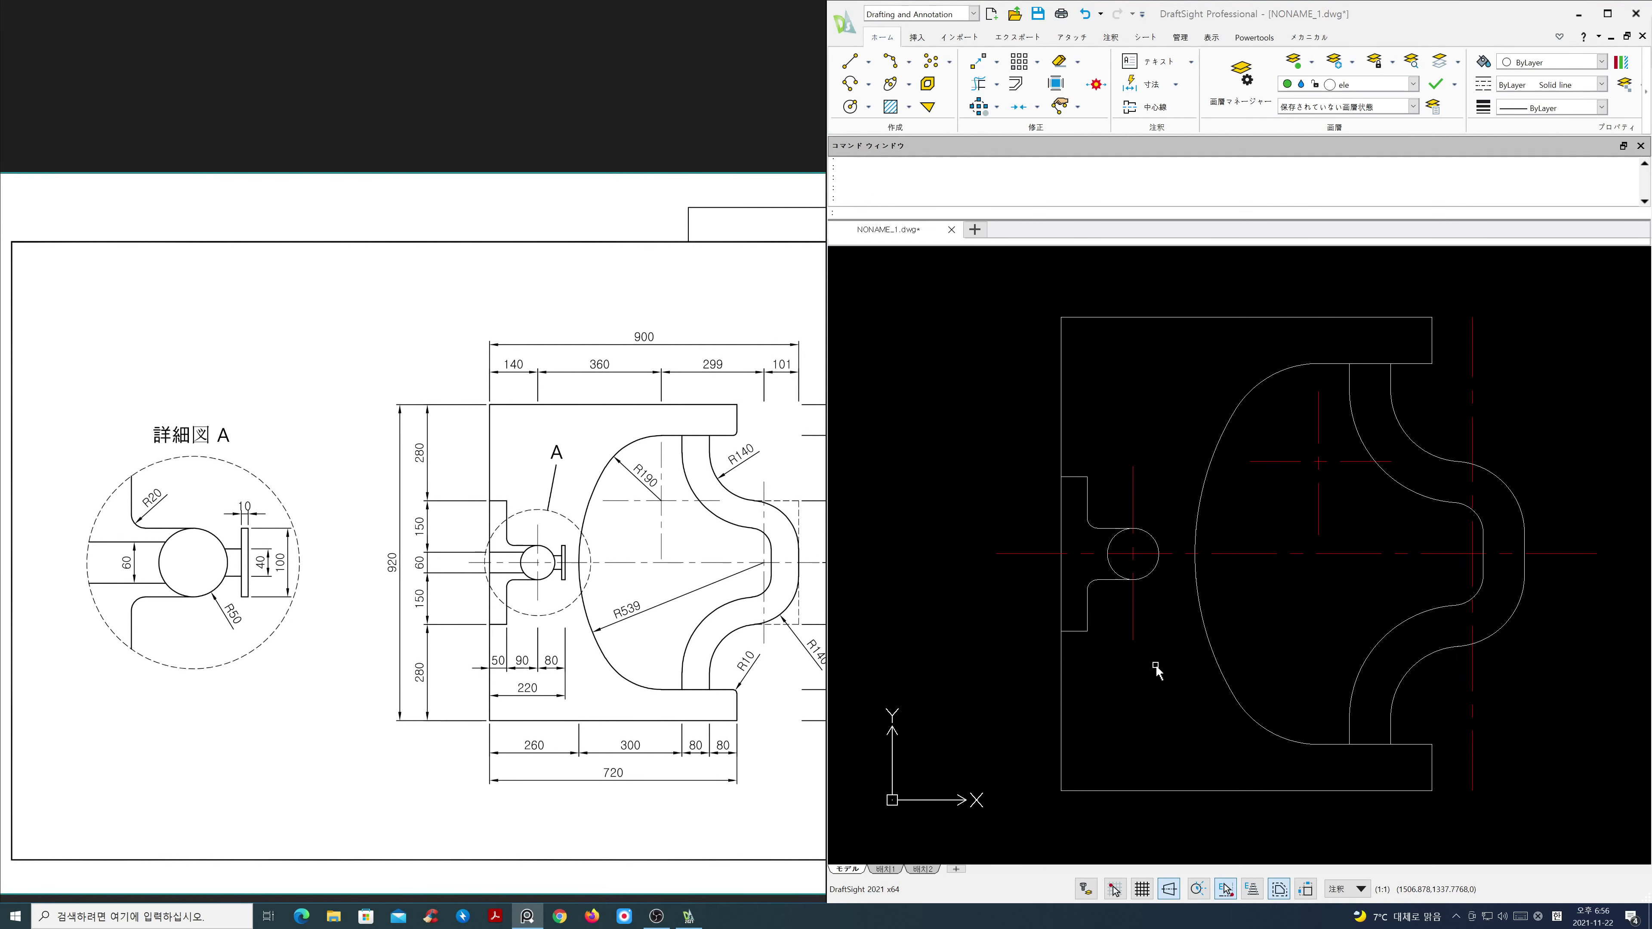
key(space)
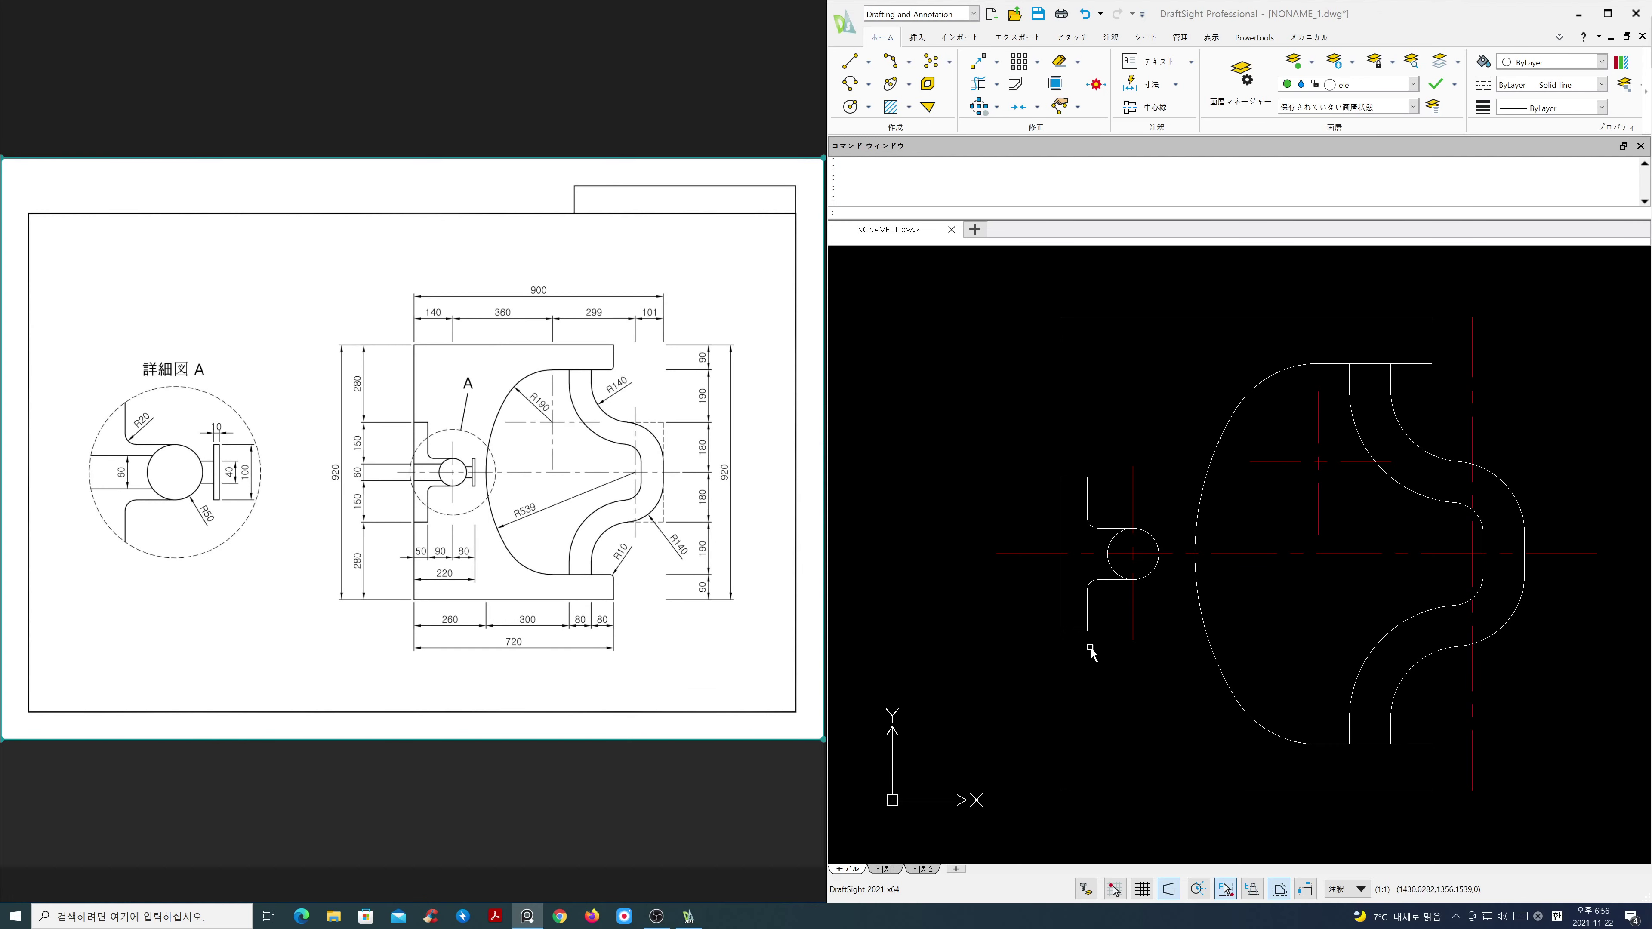
middle_drag(648, 475, 646, 523)
scroll(648, 527, up, 3)
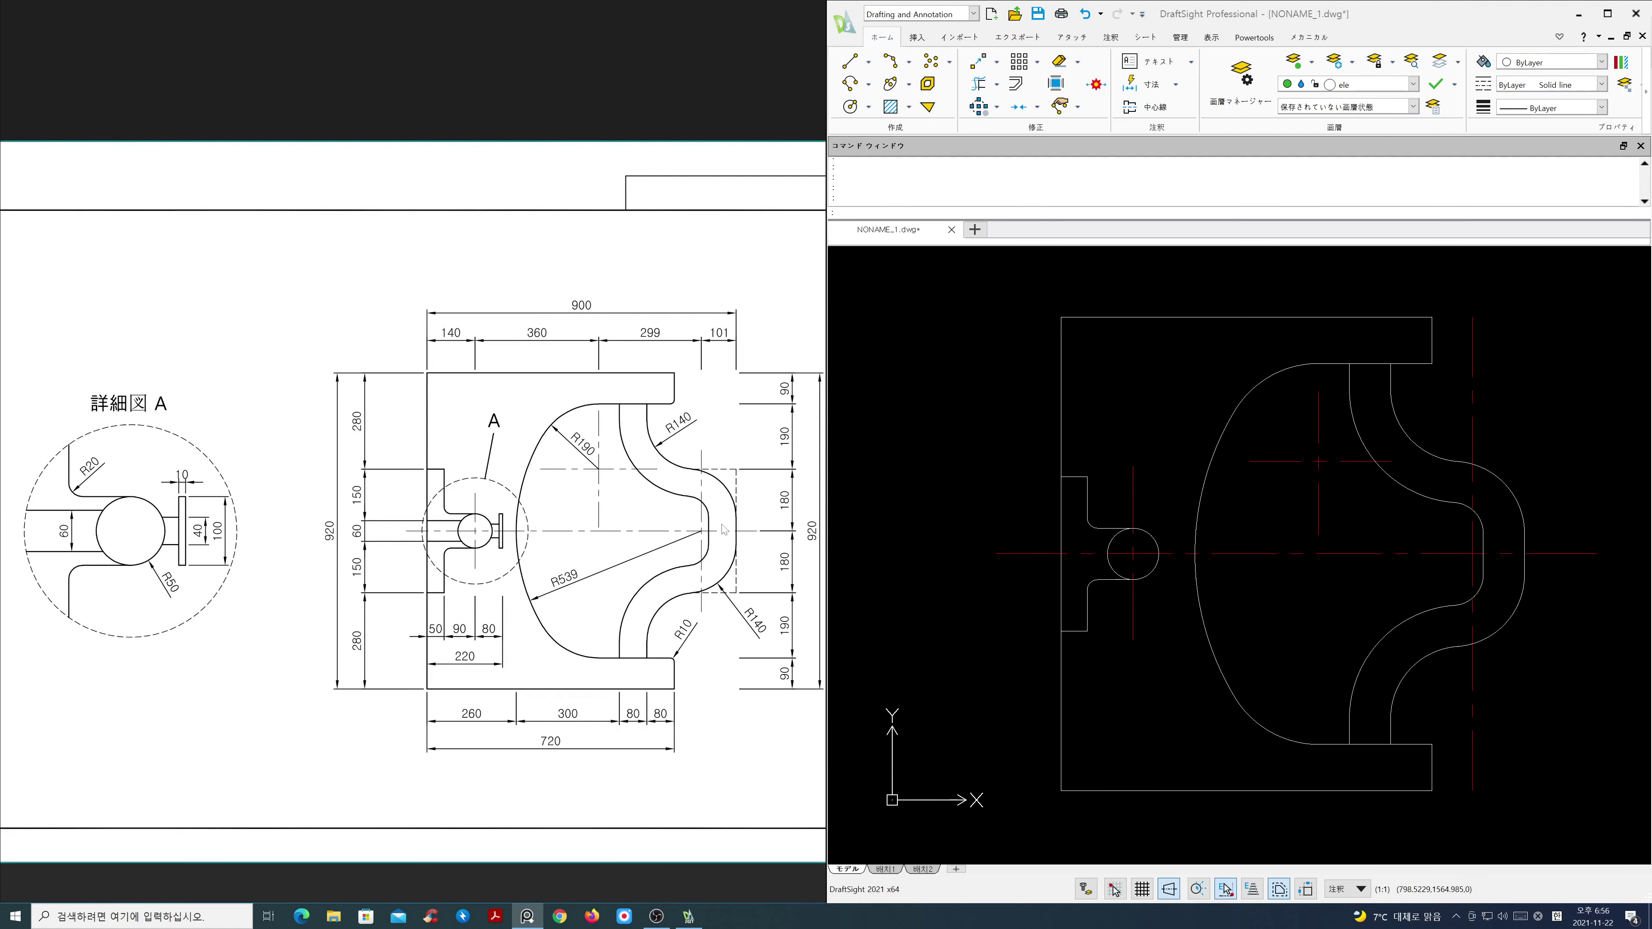
key(alt+Tab)
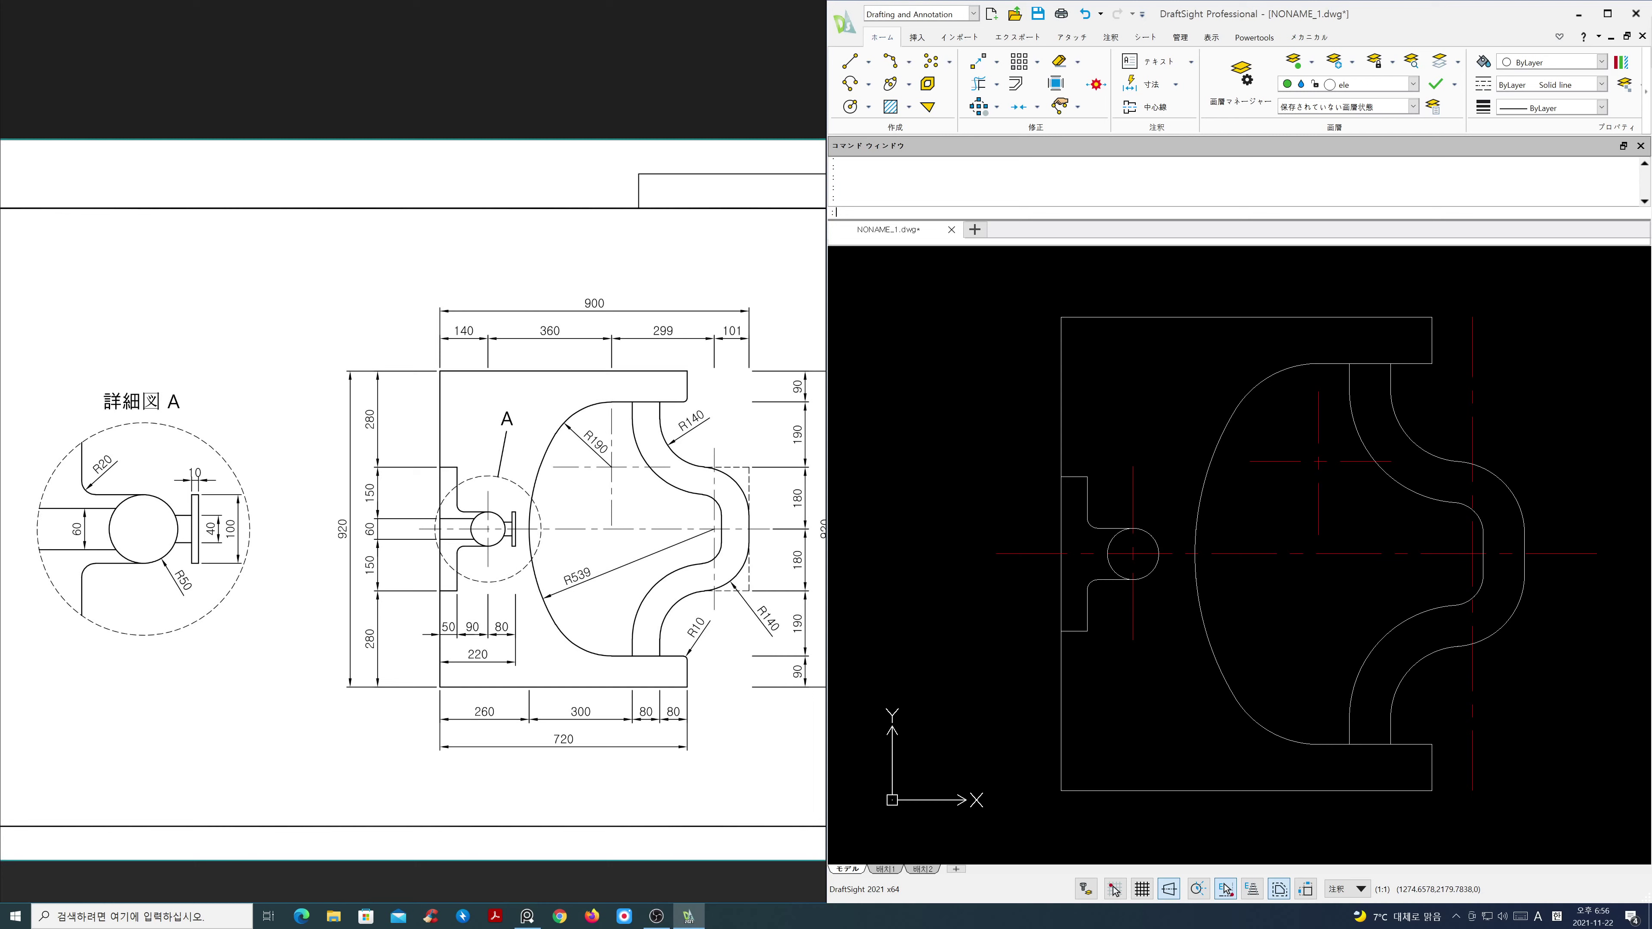
Step: Offset the vertical centreline through the circle 80 towards the basin
text(o)
key(Return)
text(80)
key(Return)
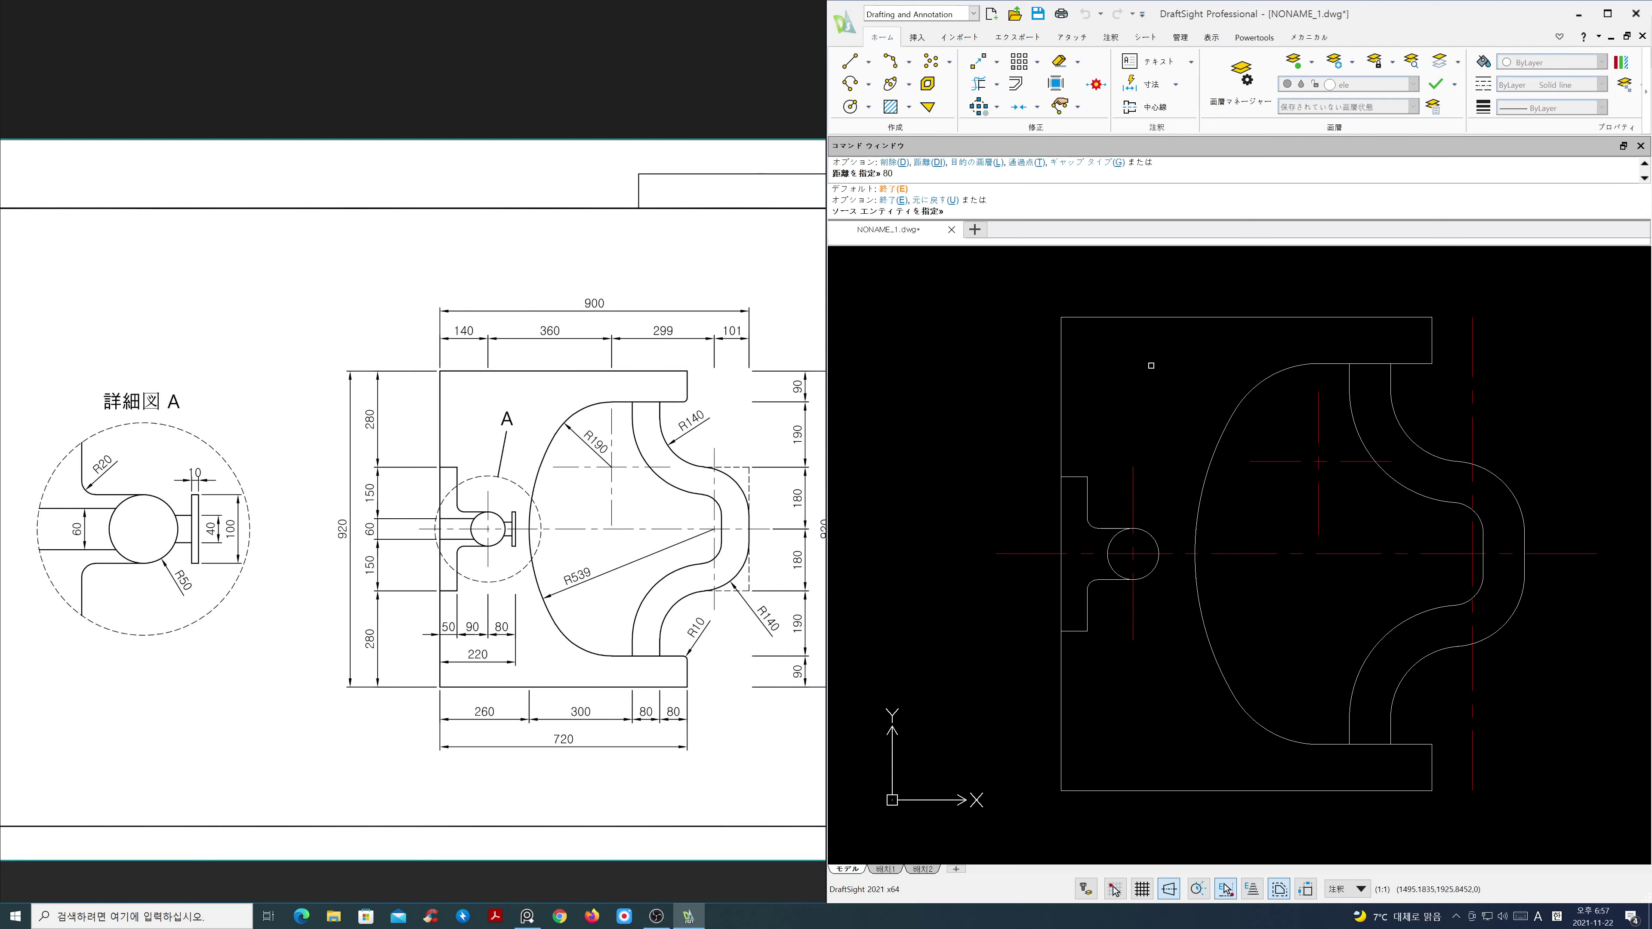
click(1134, 498)
click(1156, 496)
key(Return)
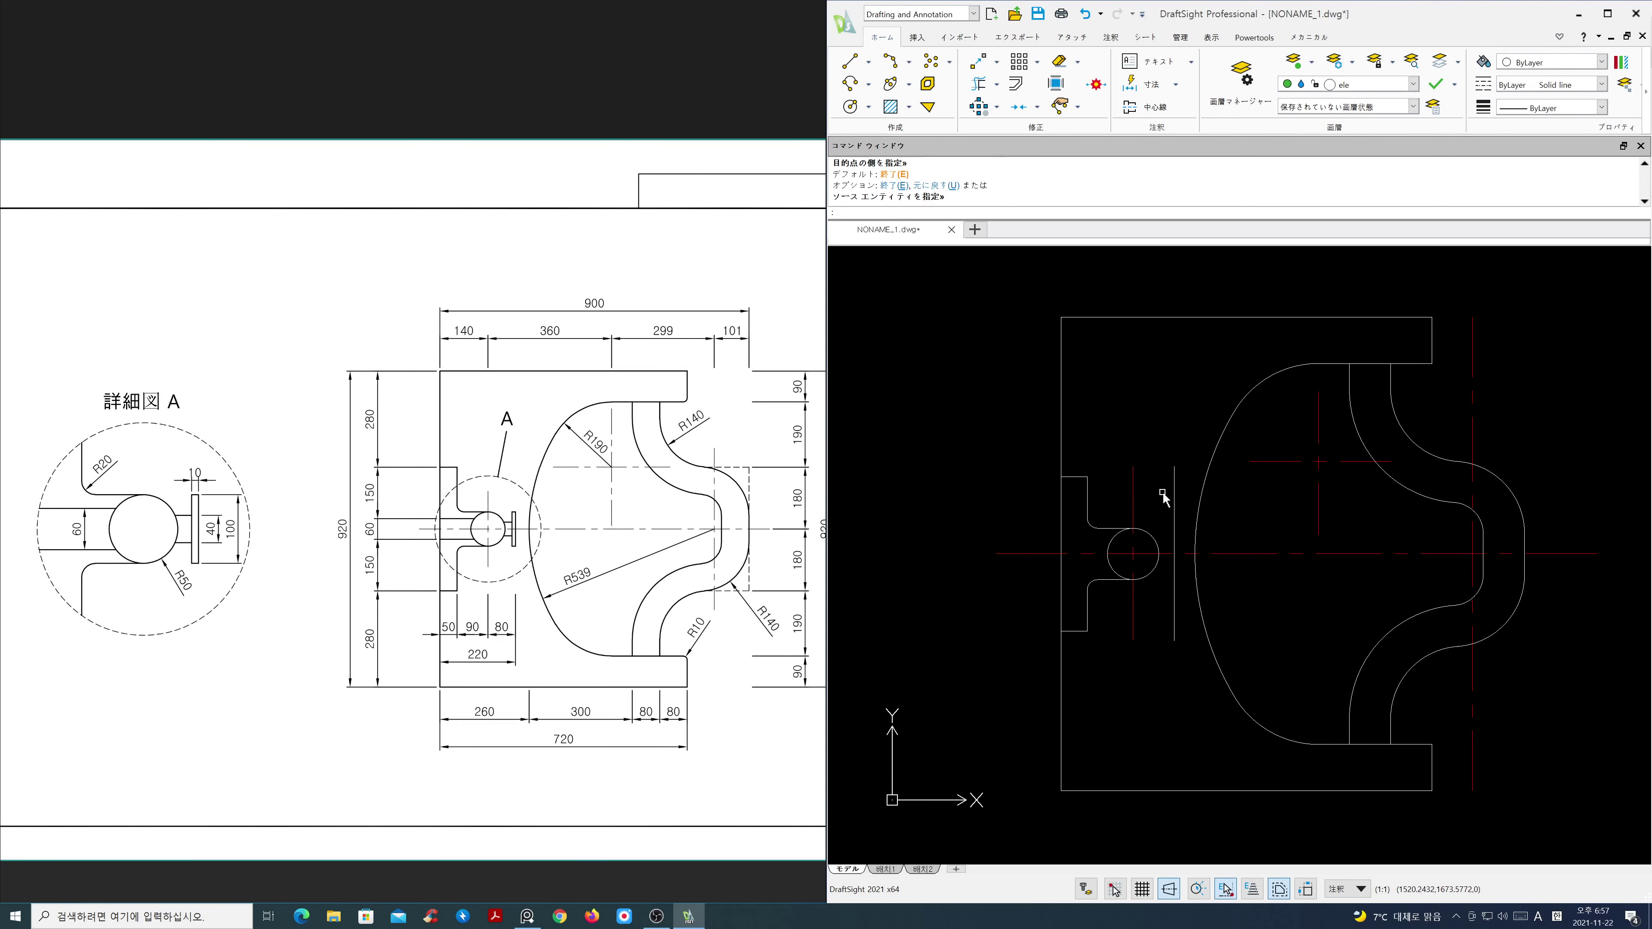
Step: Offset the new vertical line 10 back towards the circle for the tap handle's thickness
text(o)
key(Return)
text(10)
key(Return)
click(1174, 556)
click(1160, 556)
key(Return)
Step: Draw two horizontal lines from the circle's upper and lower quadrant points towards the basin, crossing both vertical handle lines
scroll(1161, 556, up, 3)
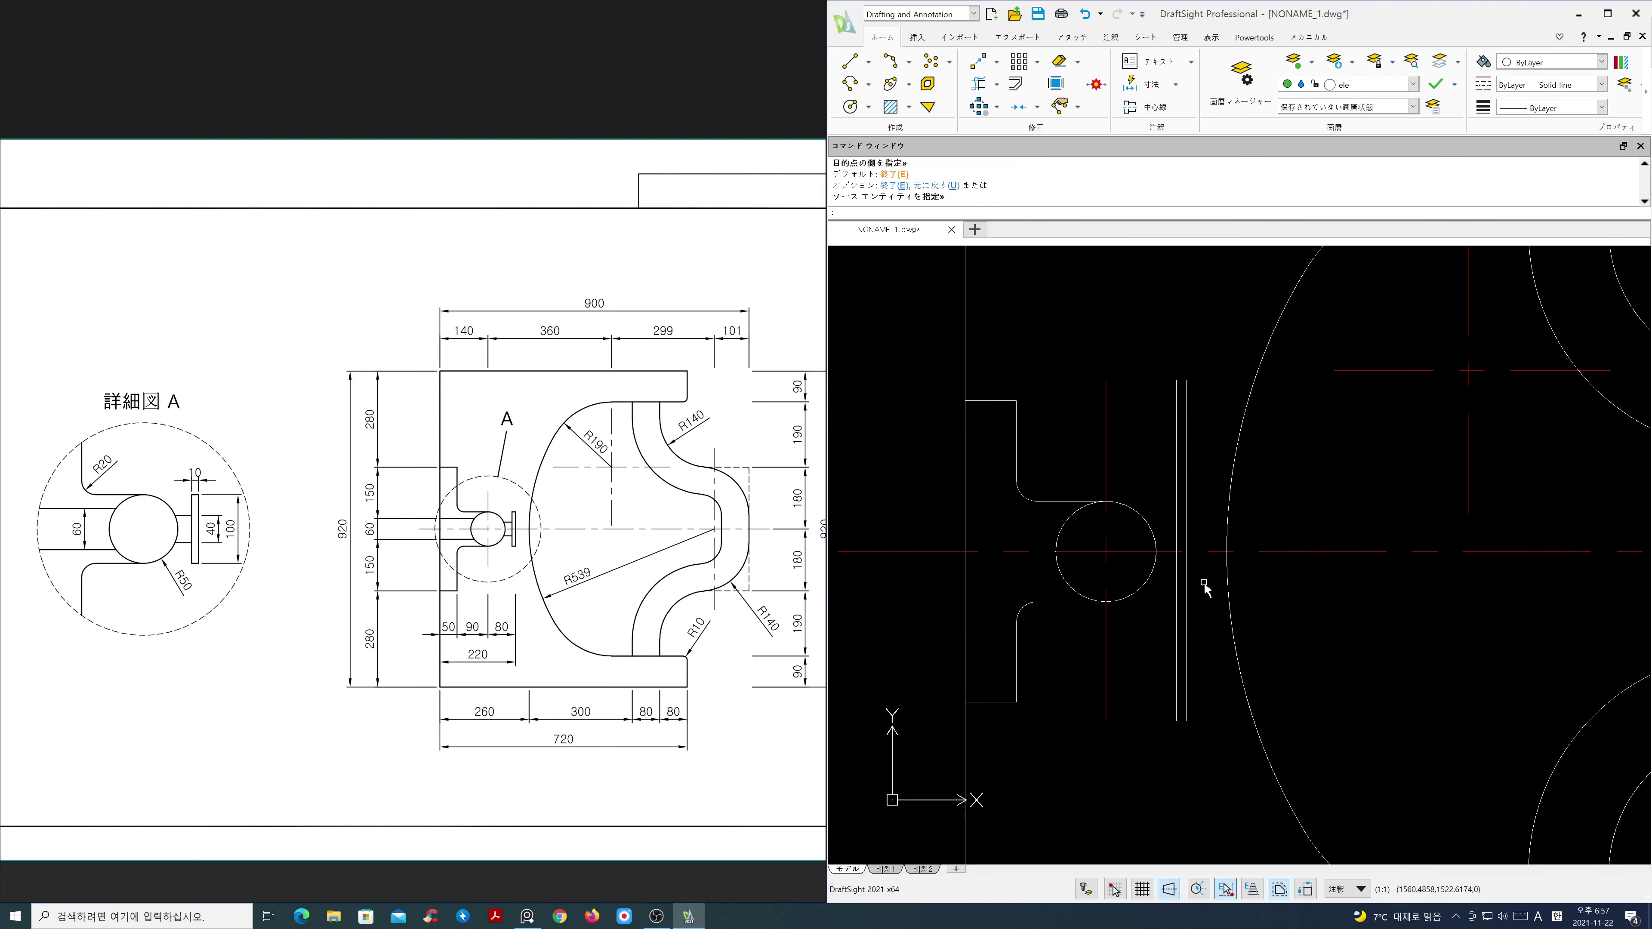
text(l)
key(Return)
click(1106, 501)
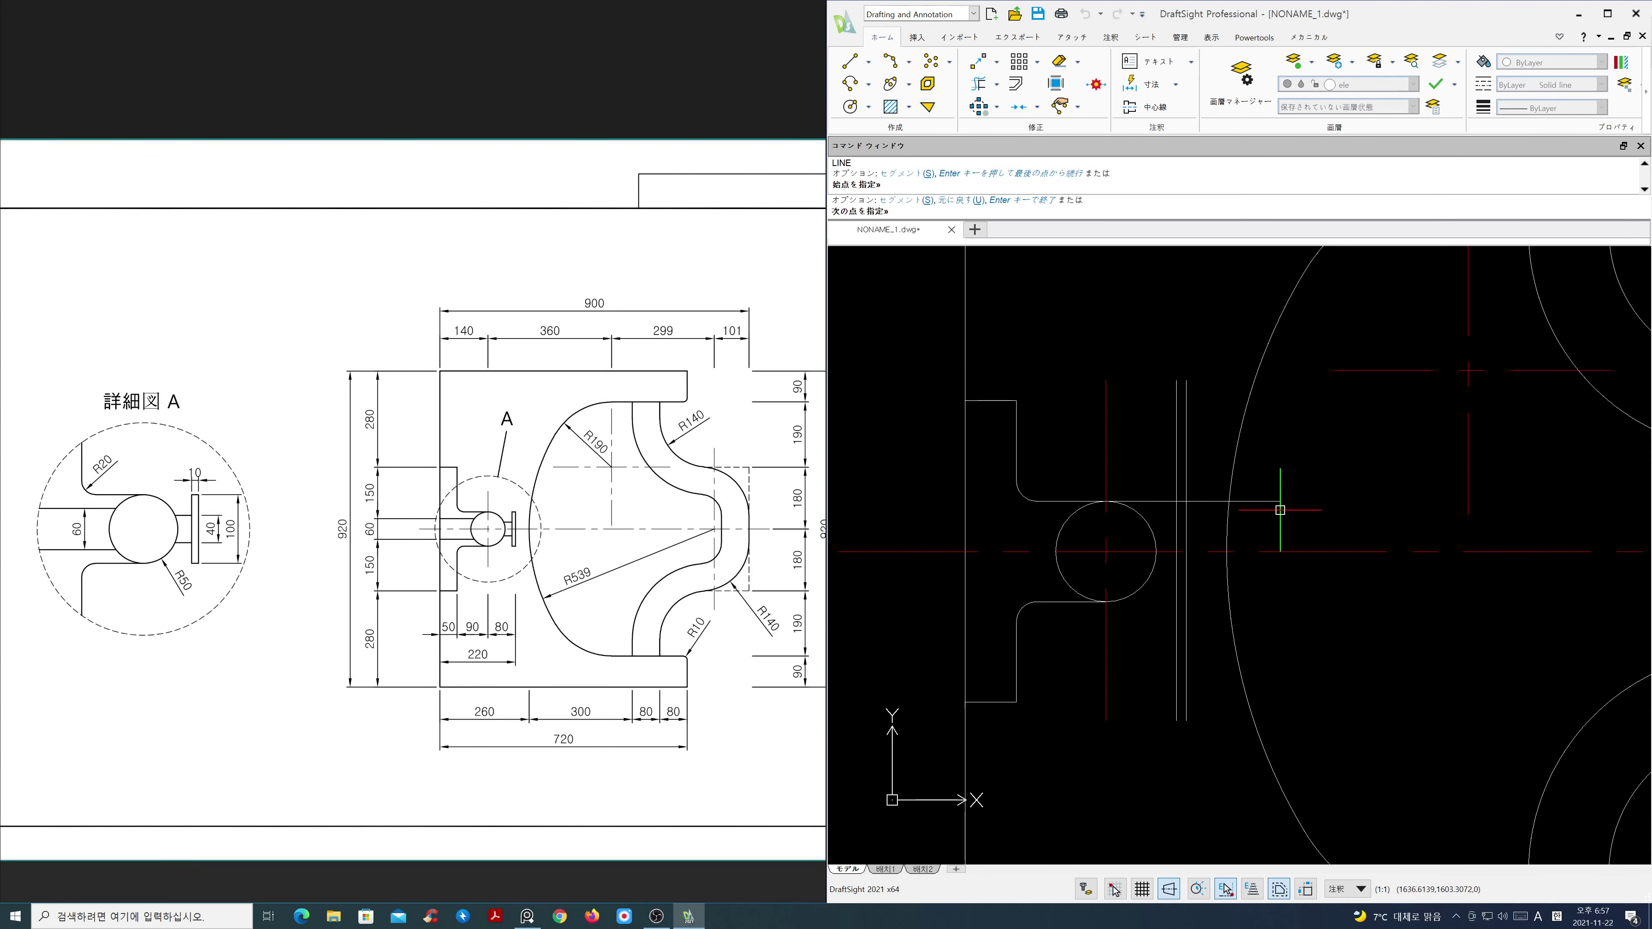
click(1285, 510)
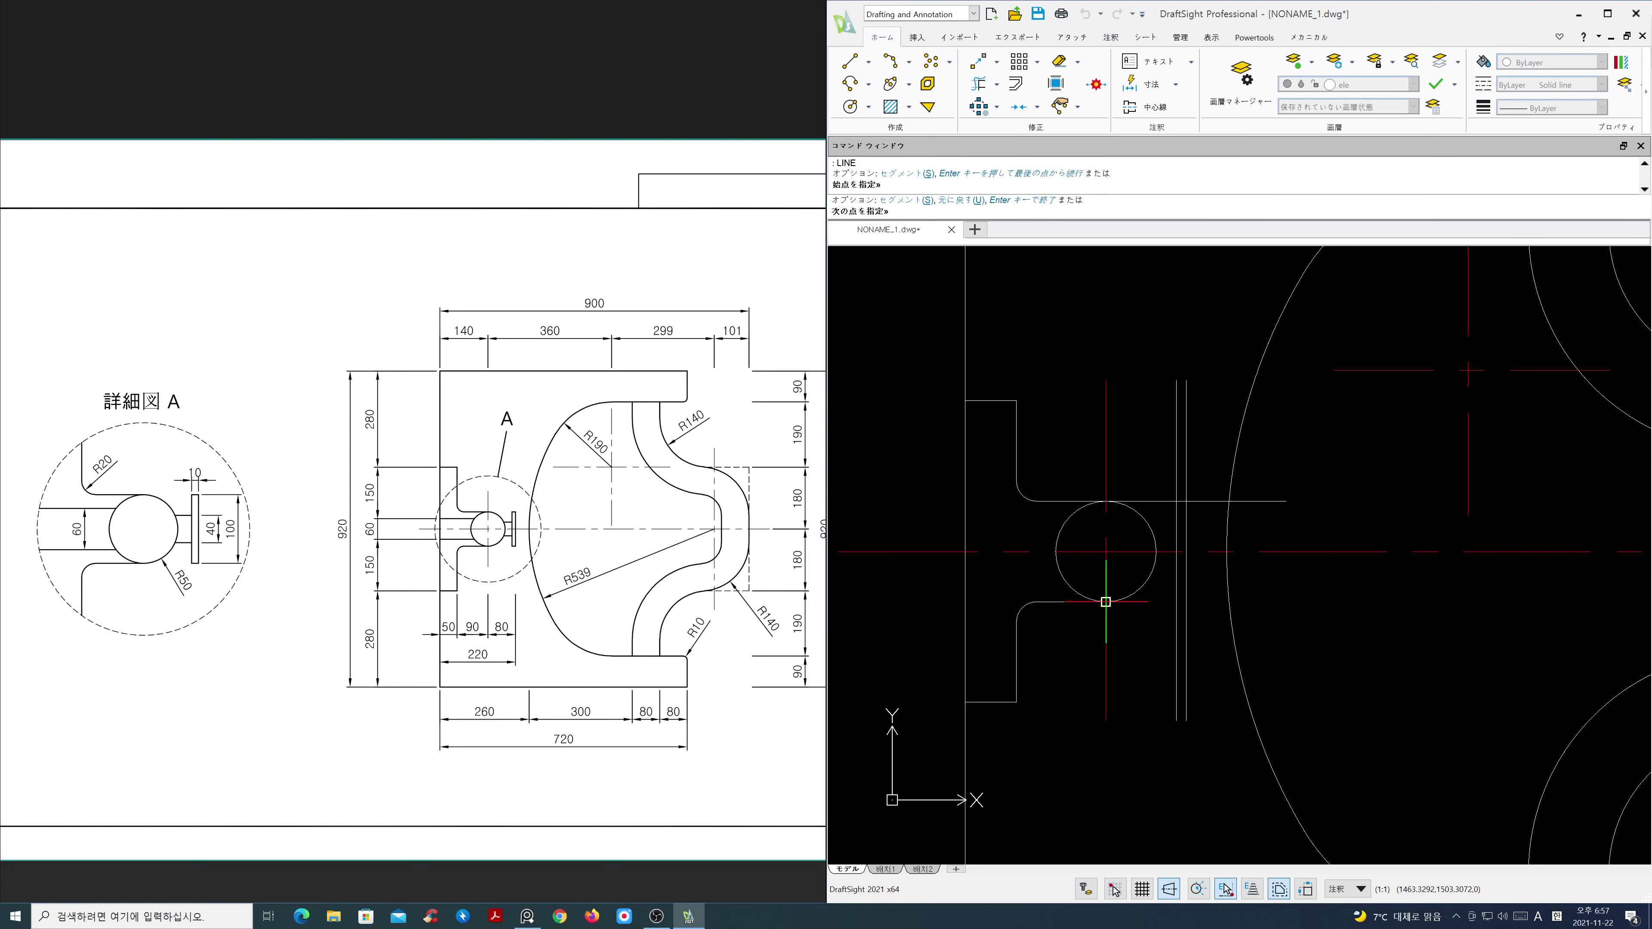
click(1307, 602)
key(Return)
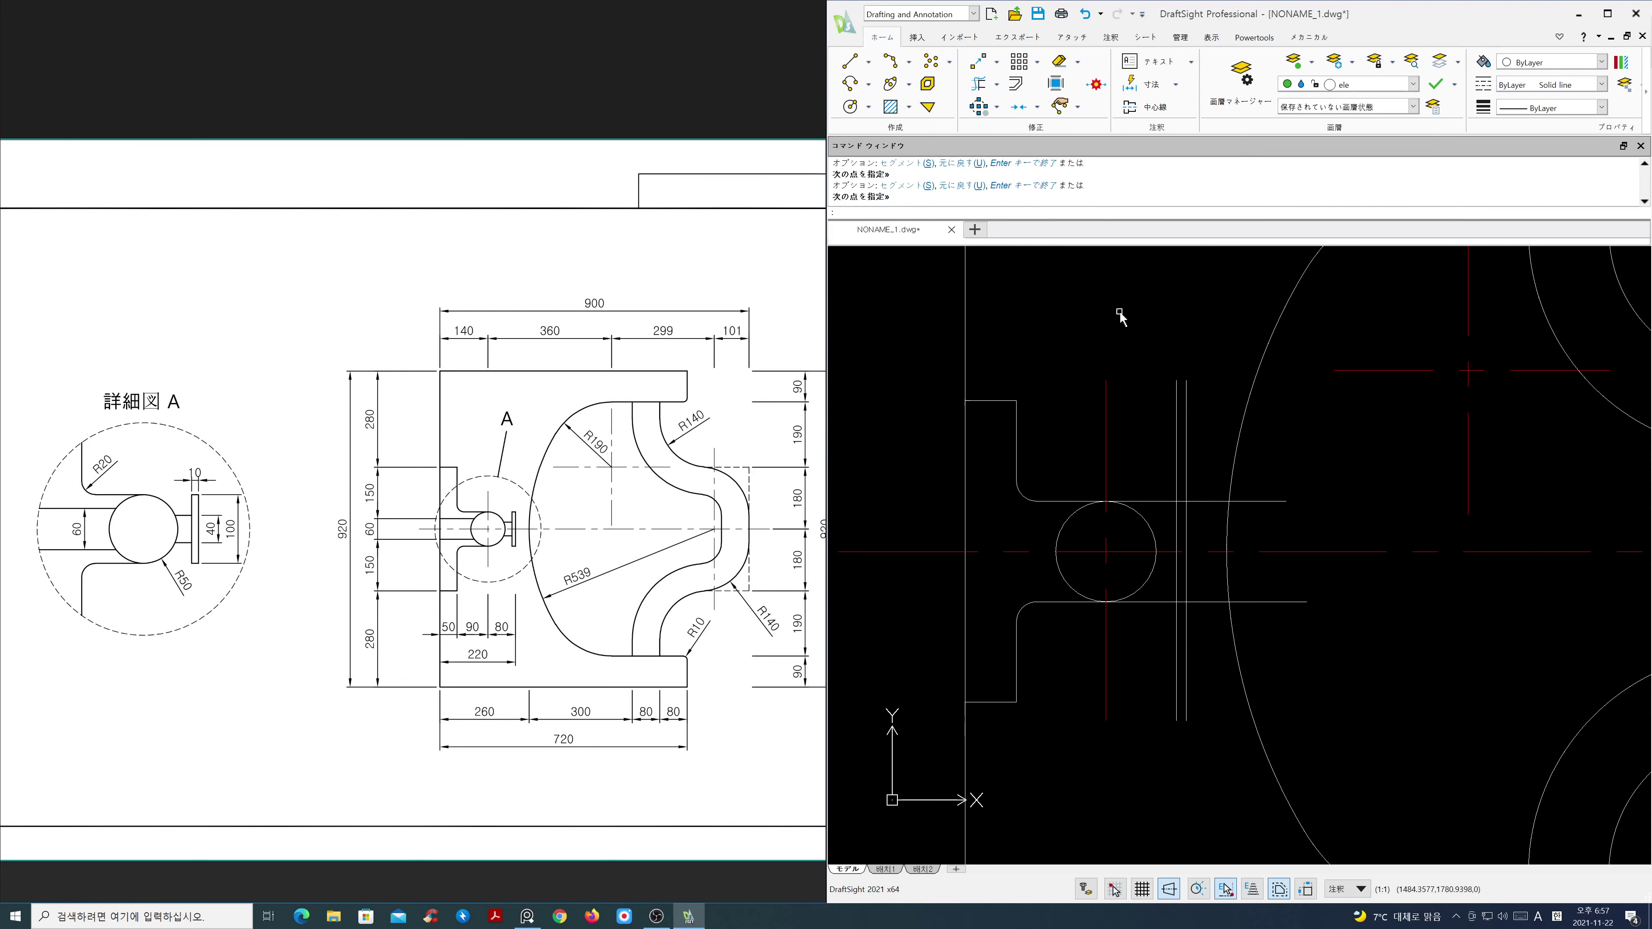
Step: Corner-trim the two vertical handle lines with the two horizontal lines to form the tap handle's closed rectangle
click(979, 83)
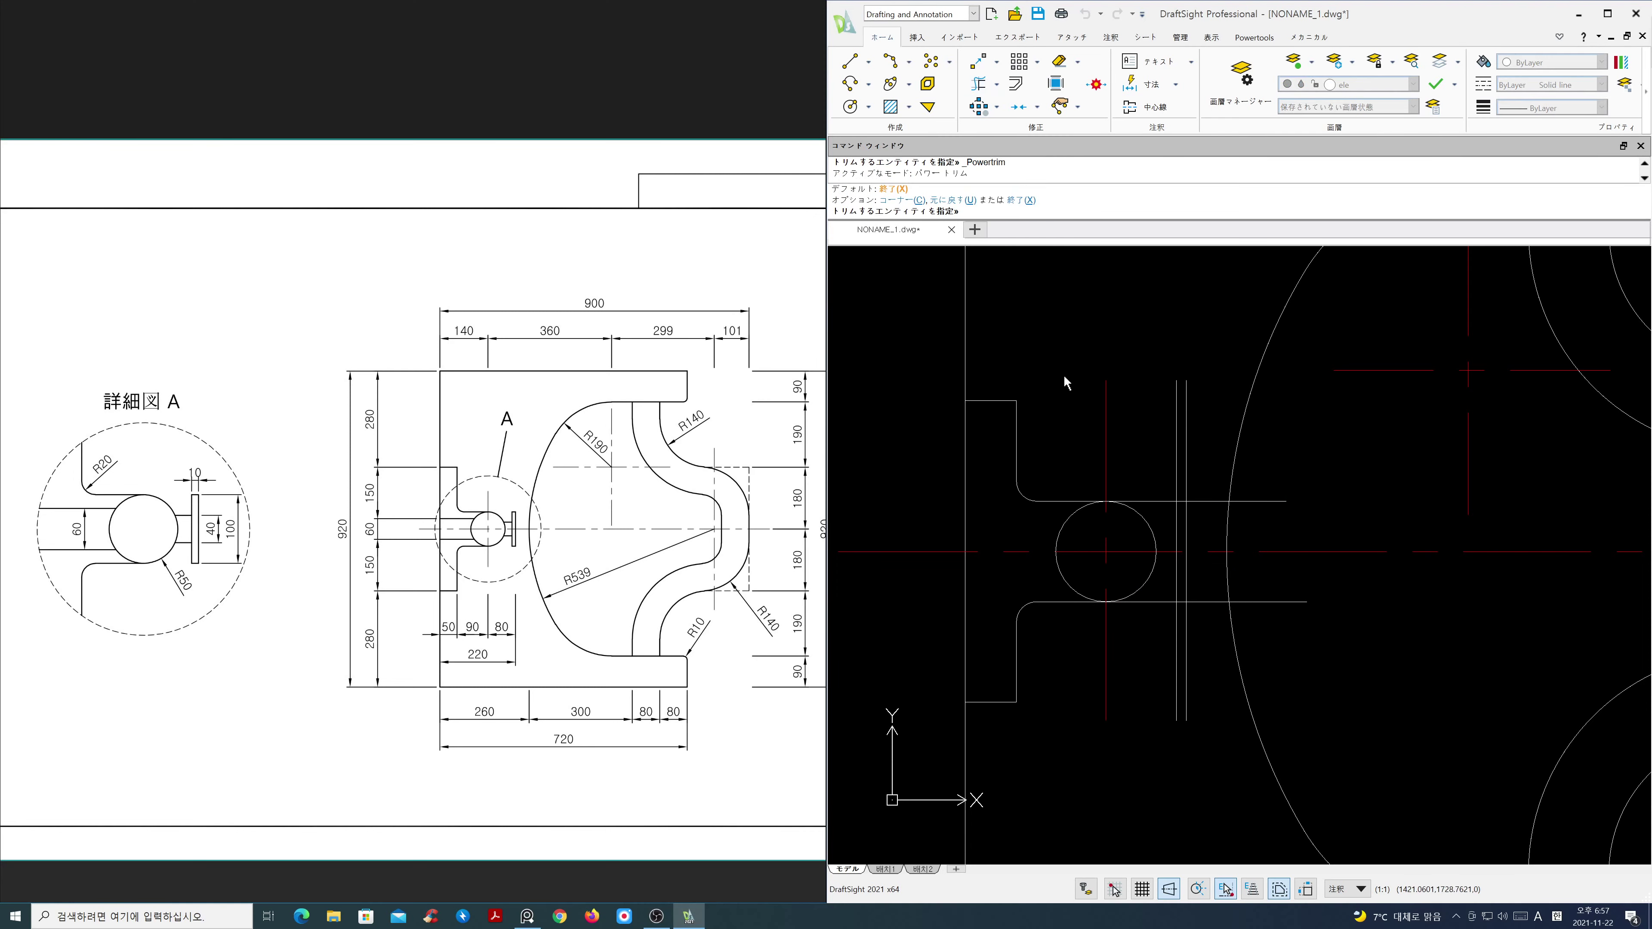
text(c)
key(Return)
scroll(1175, 522, up, 3)
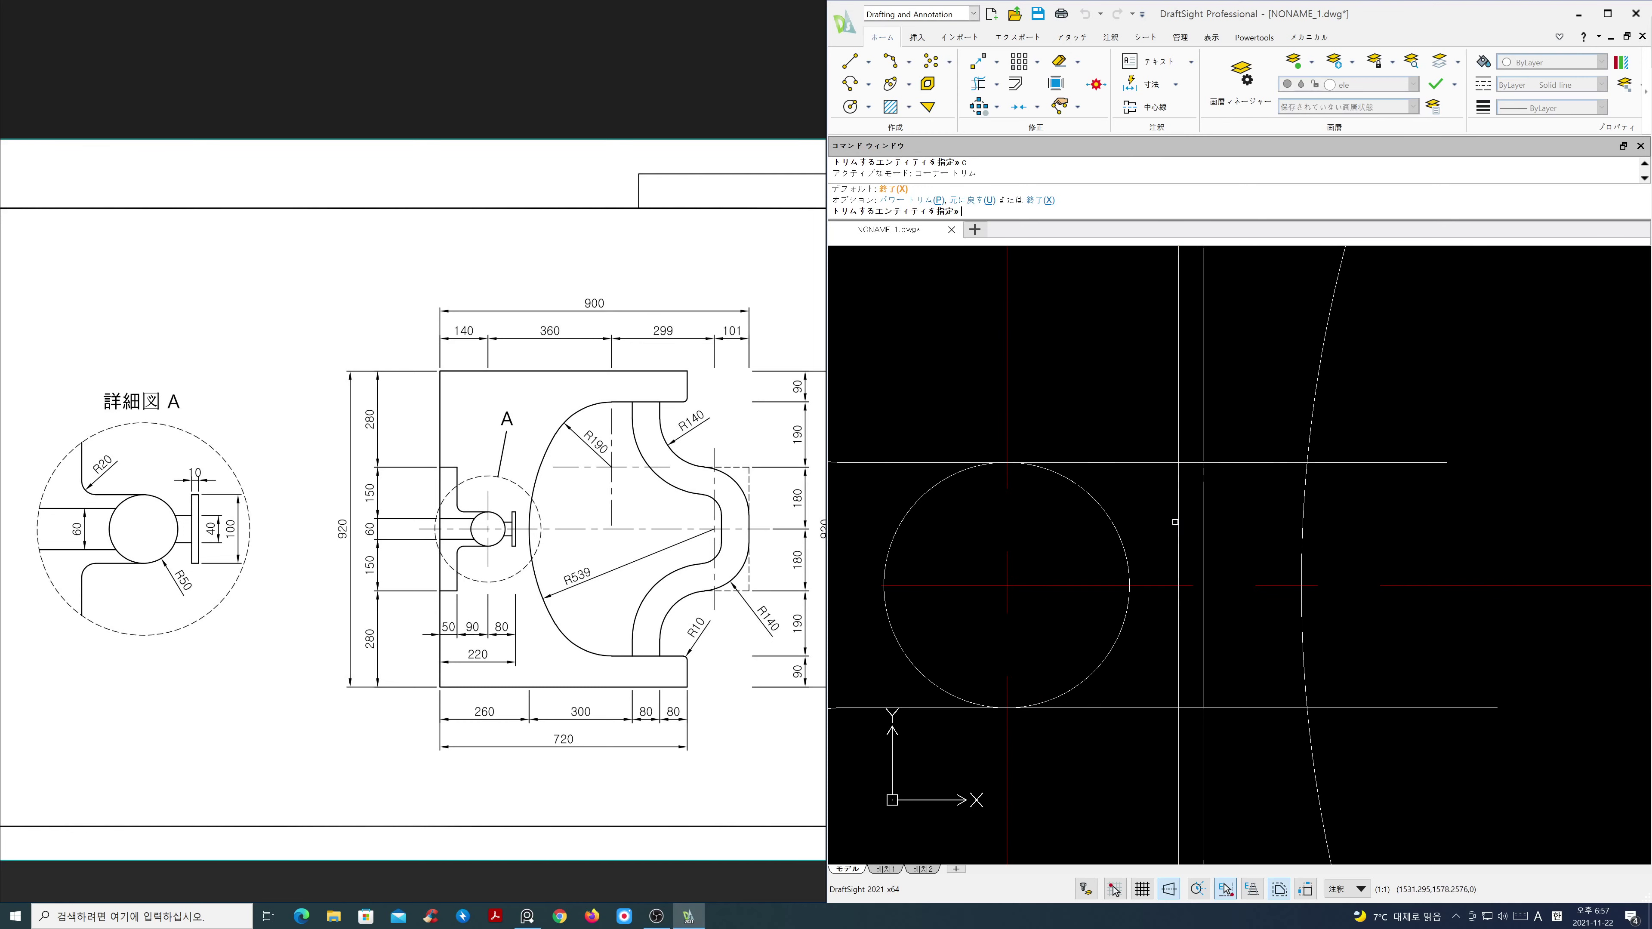
click(1179, 501)
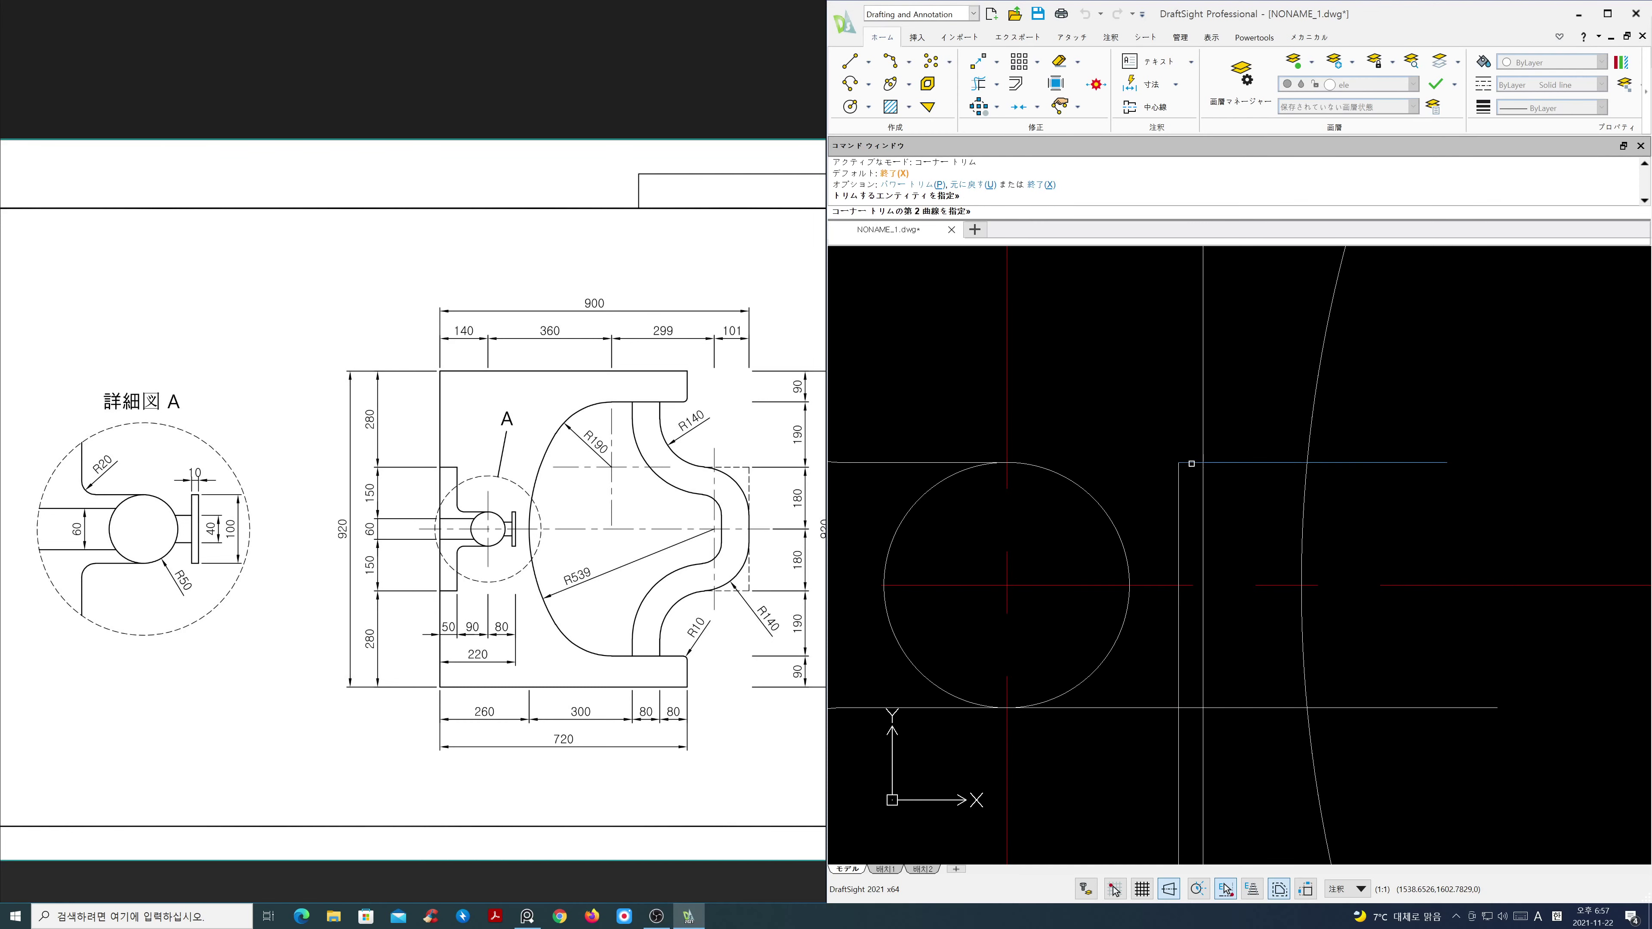
click(1203, 481)
click(1203, 493)
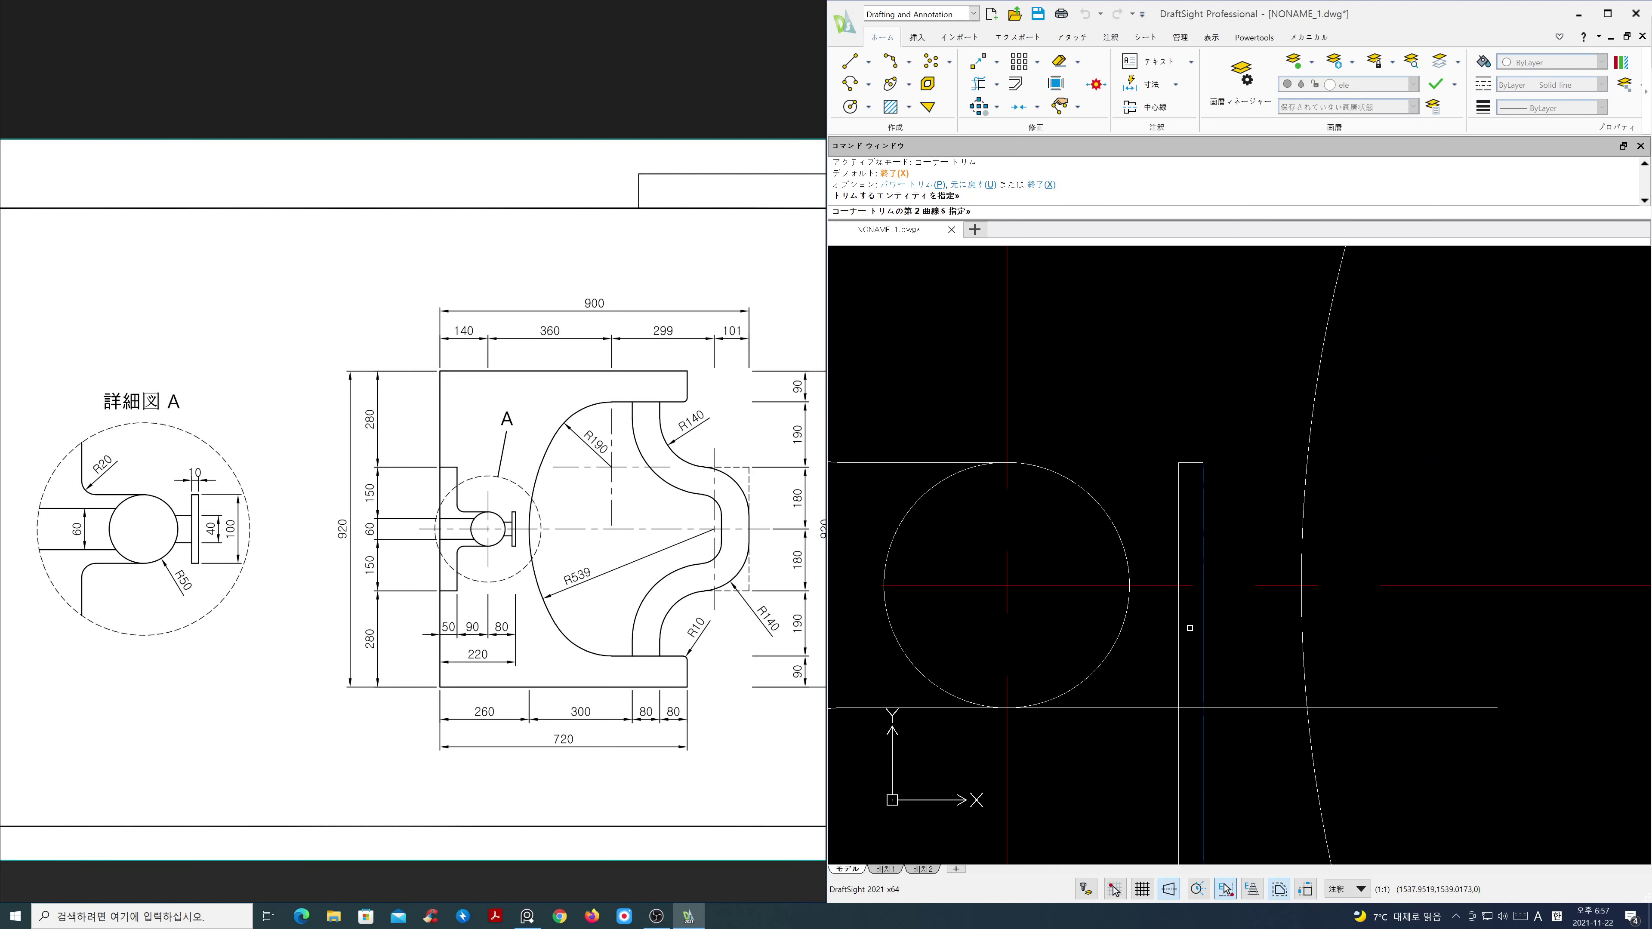
click(1190, 706)
click(1190, 705)
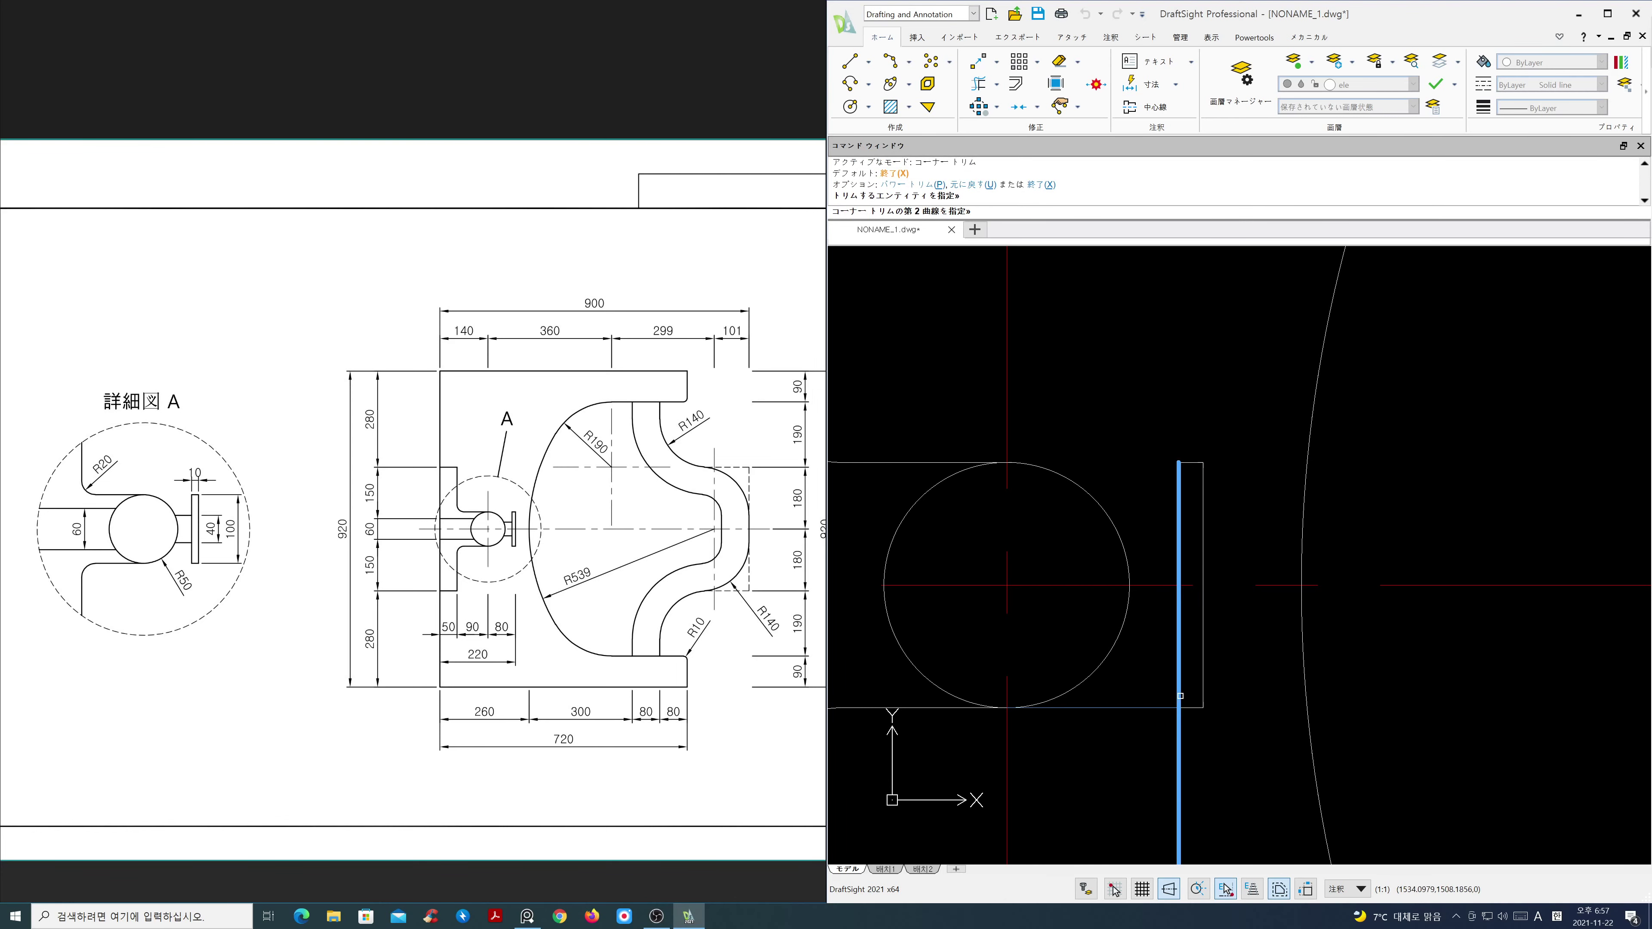
click(1178, 695)
key(Escape)
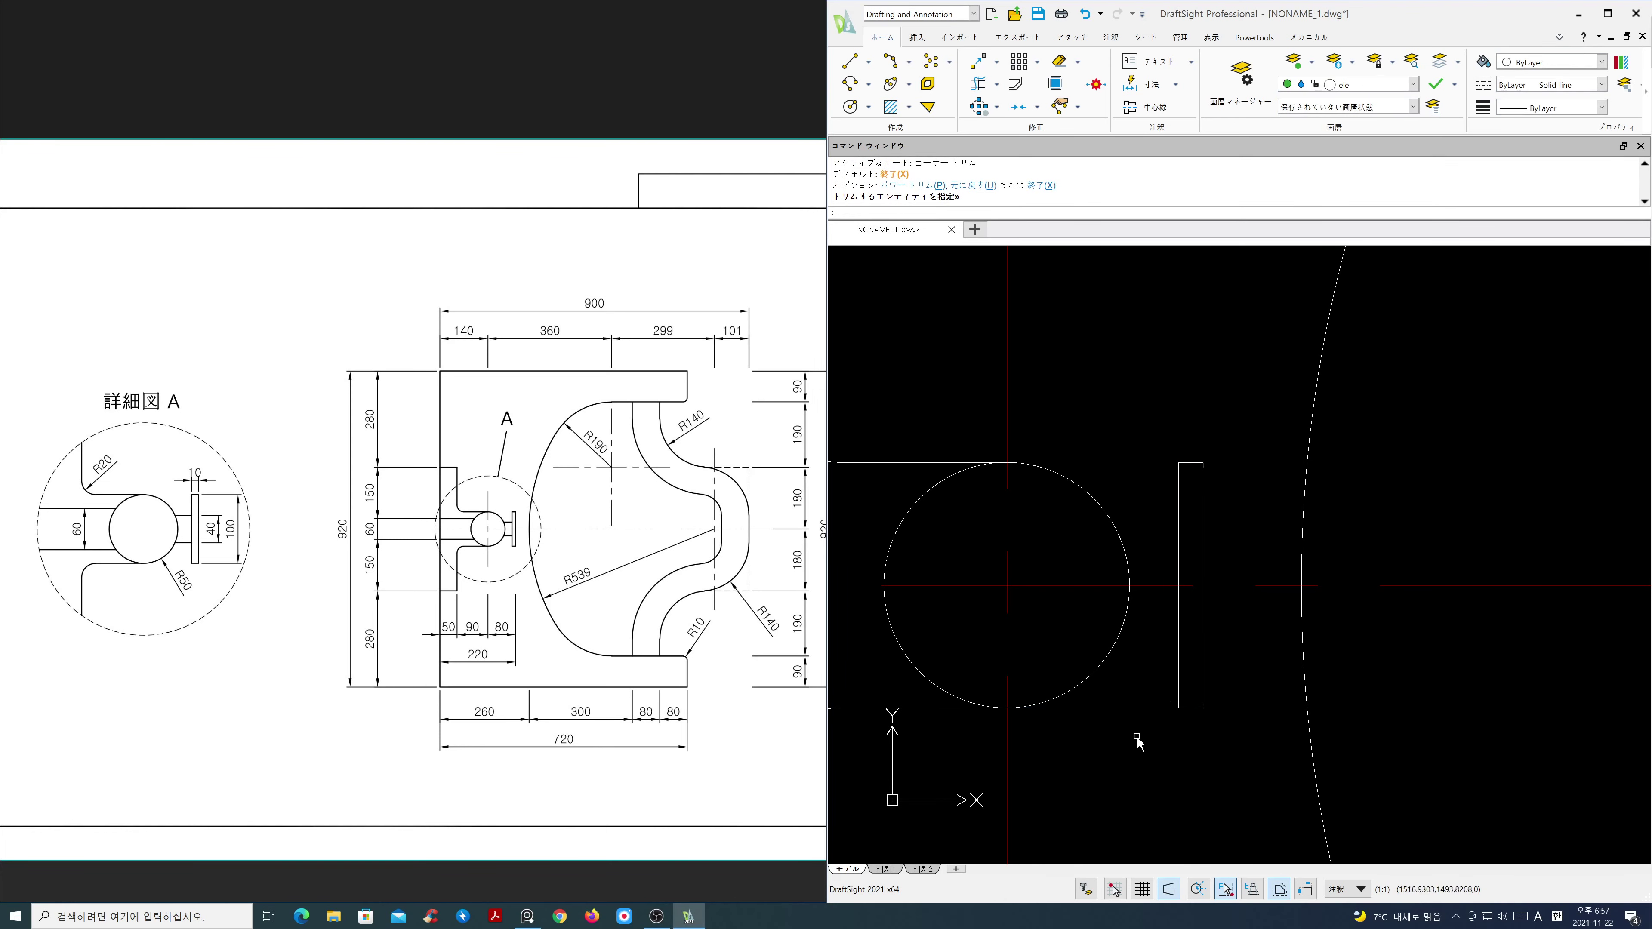
Step: Measure the distance along the back edge from the horizontal centreline to the bracket's upper corner
scroll(1091, 619, down, 3)
scroll(1090, 607, down, 1)
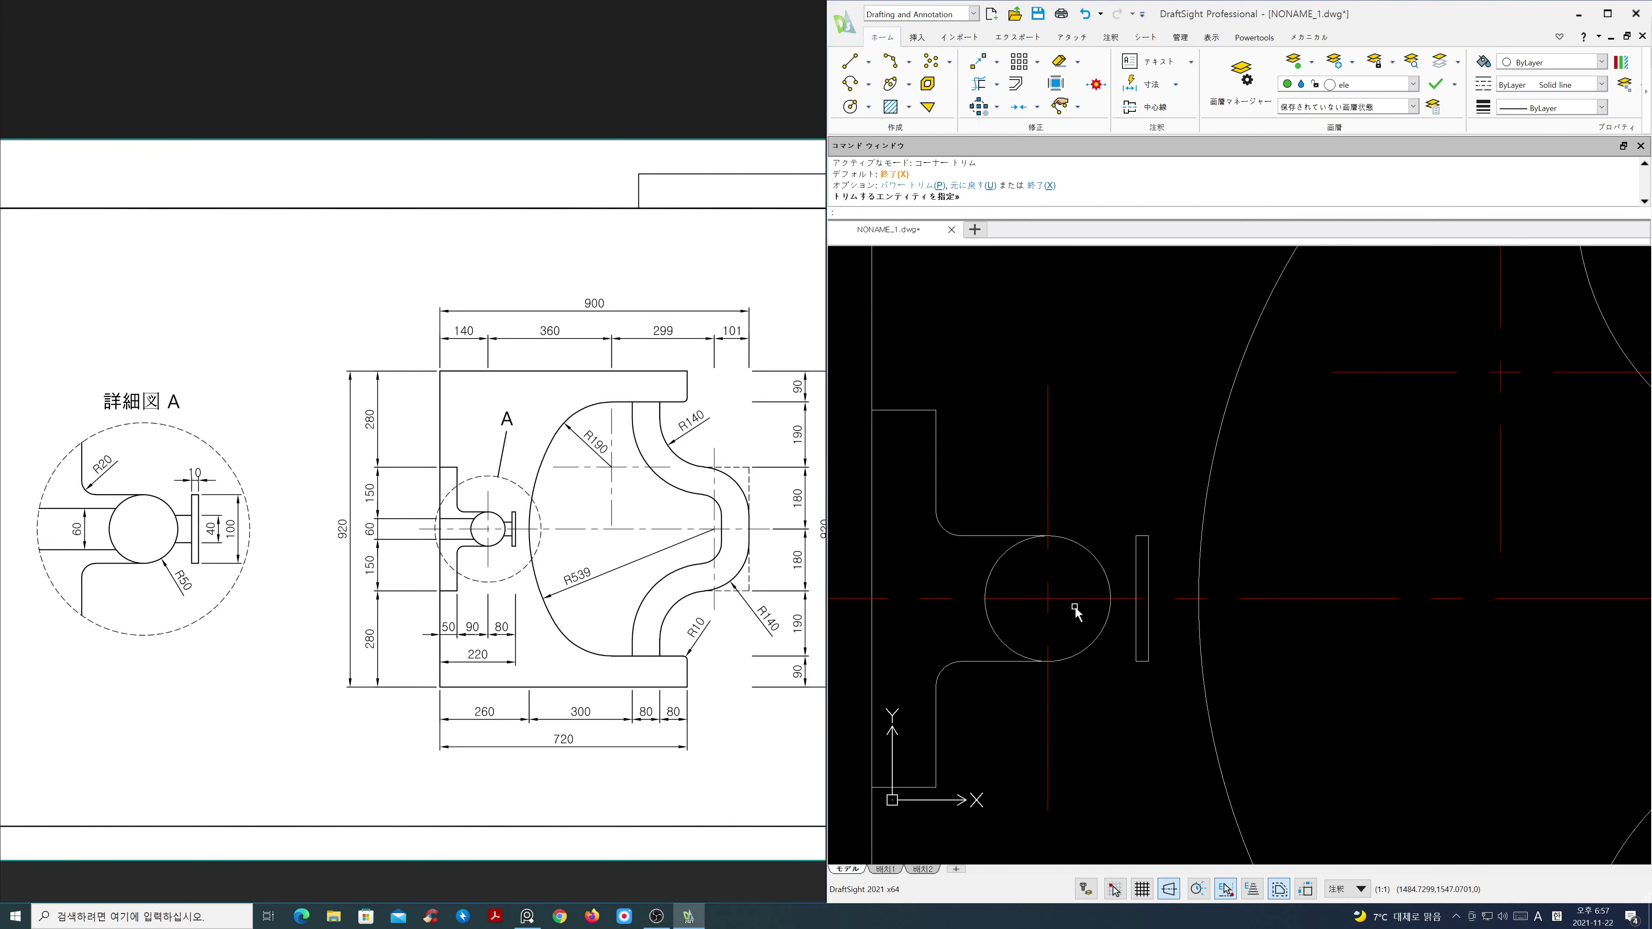
middle_drag(1079, 604, 1231, 564)
scroll(1154, 592, down, 1)
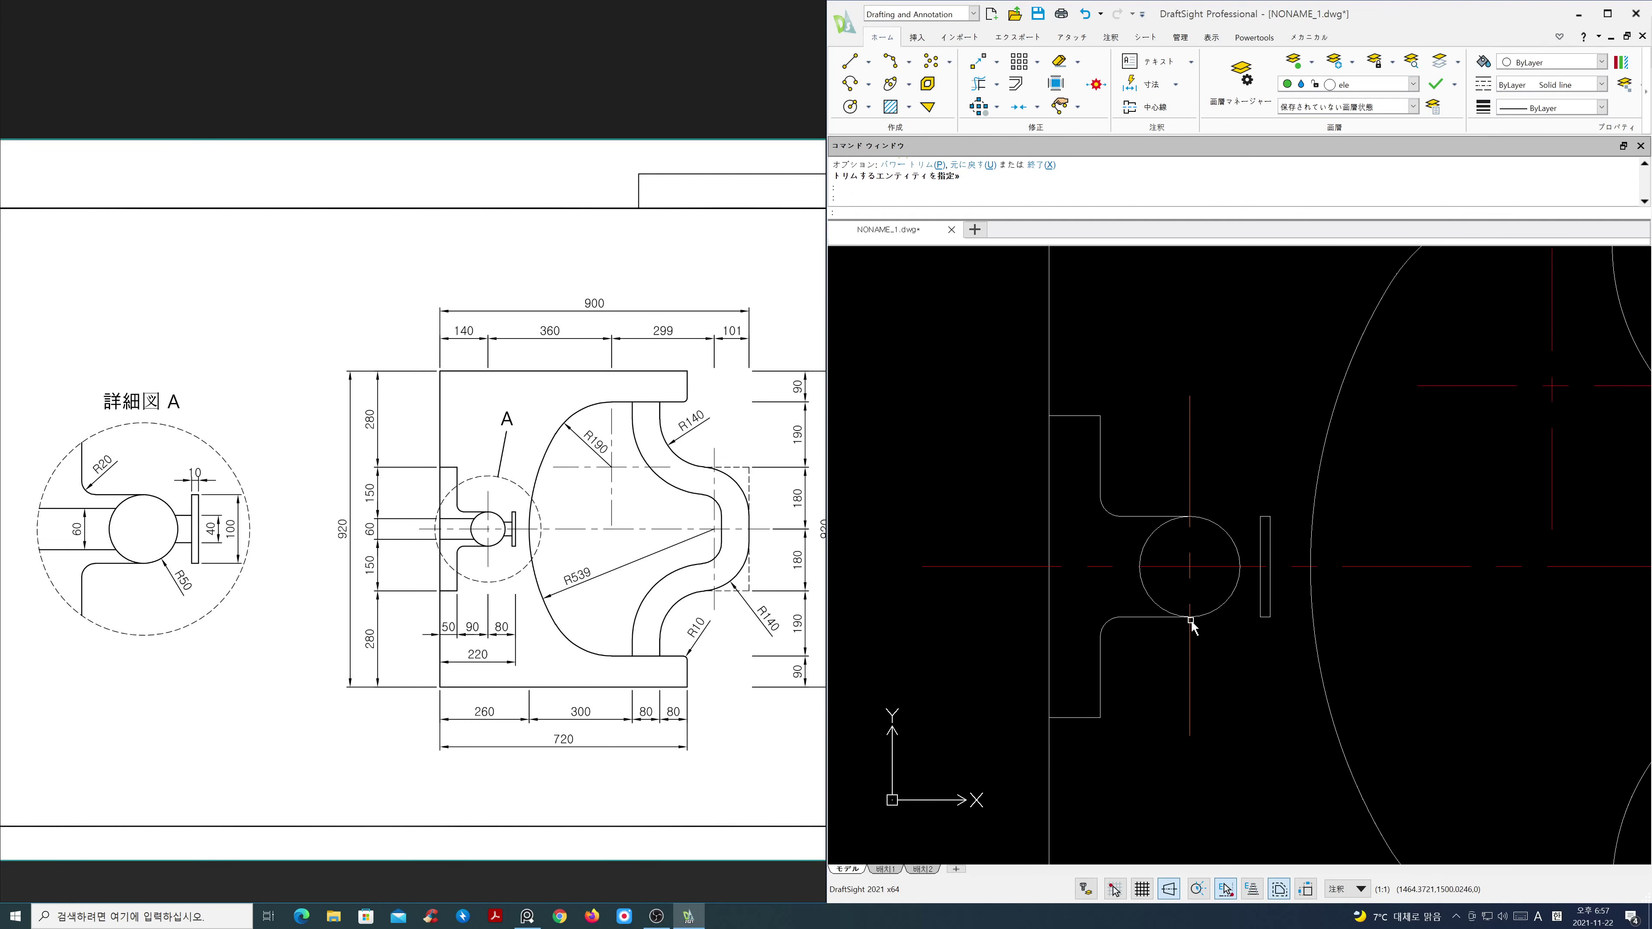
text(i)
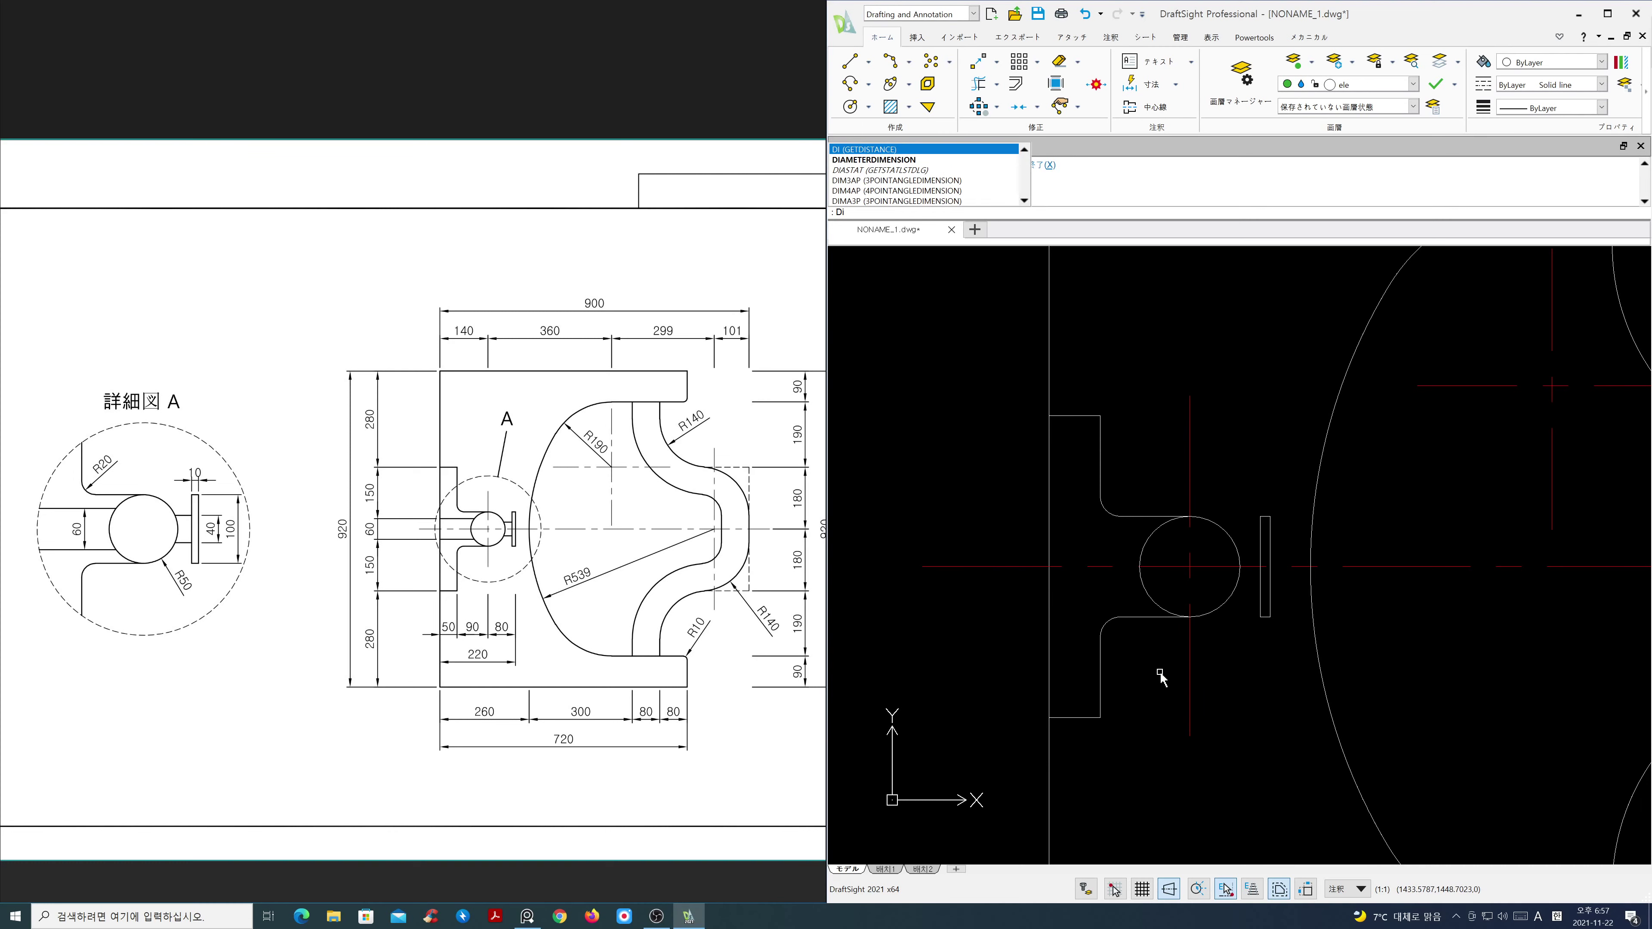
key(Return)
click(1049, 566)
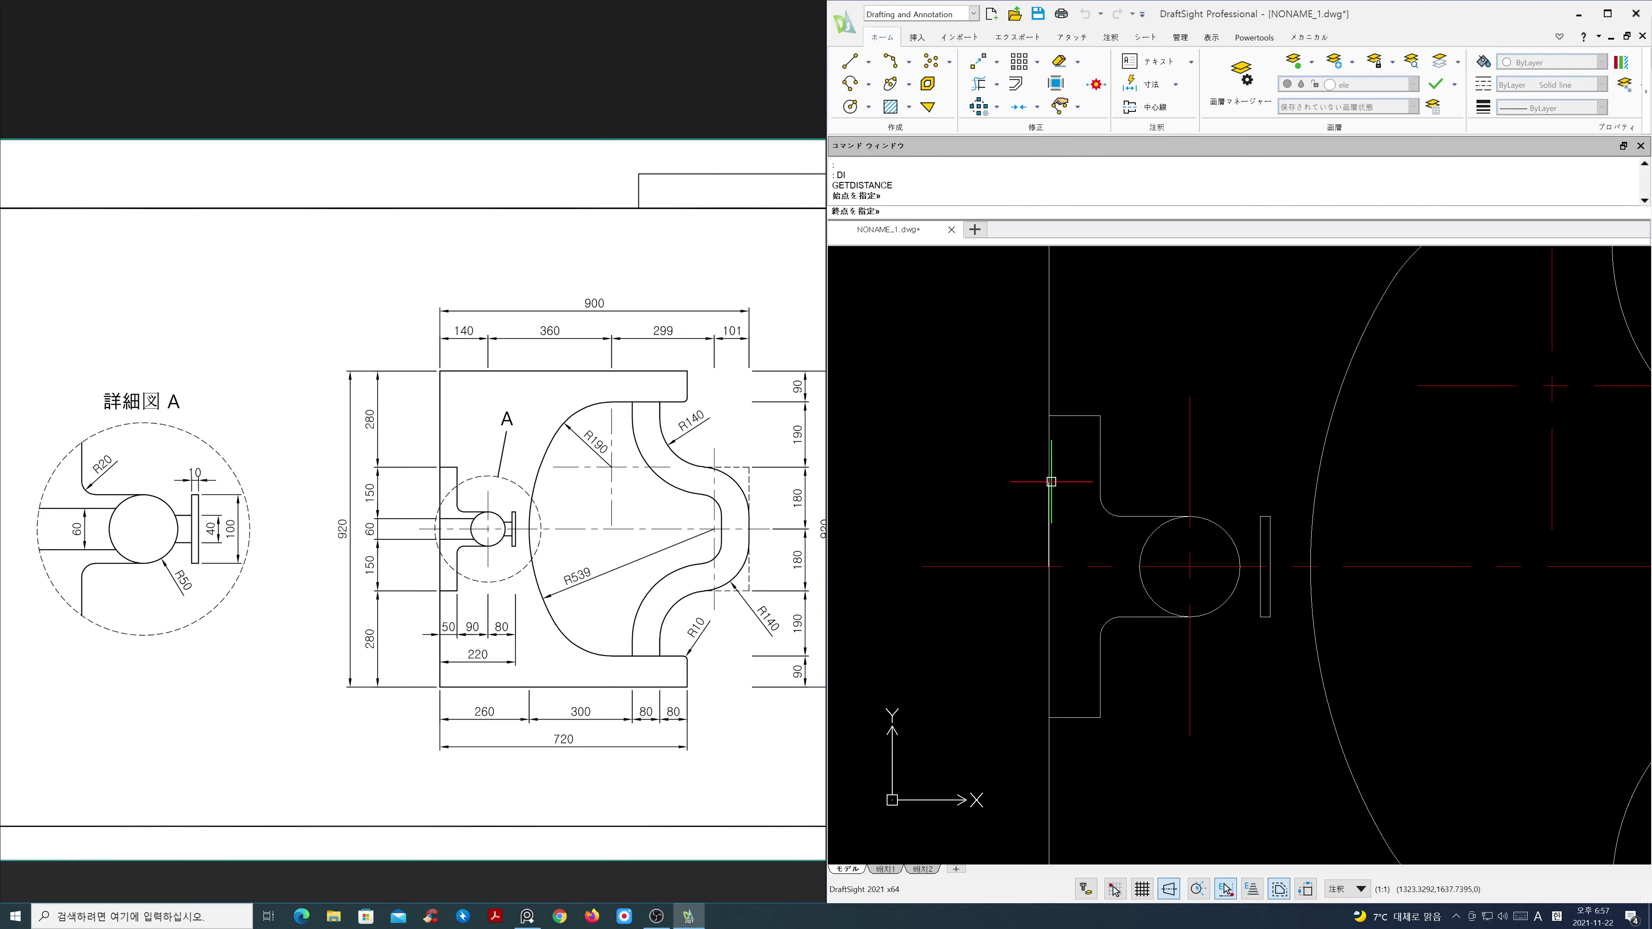
click(1048, 415)
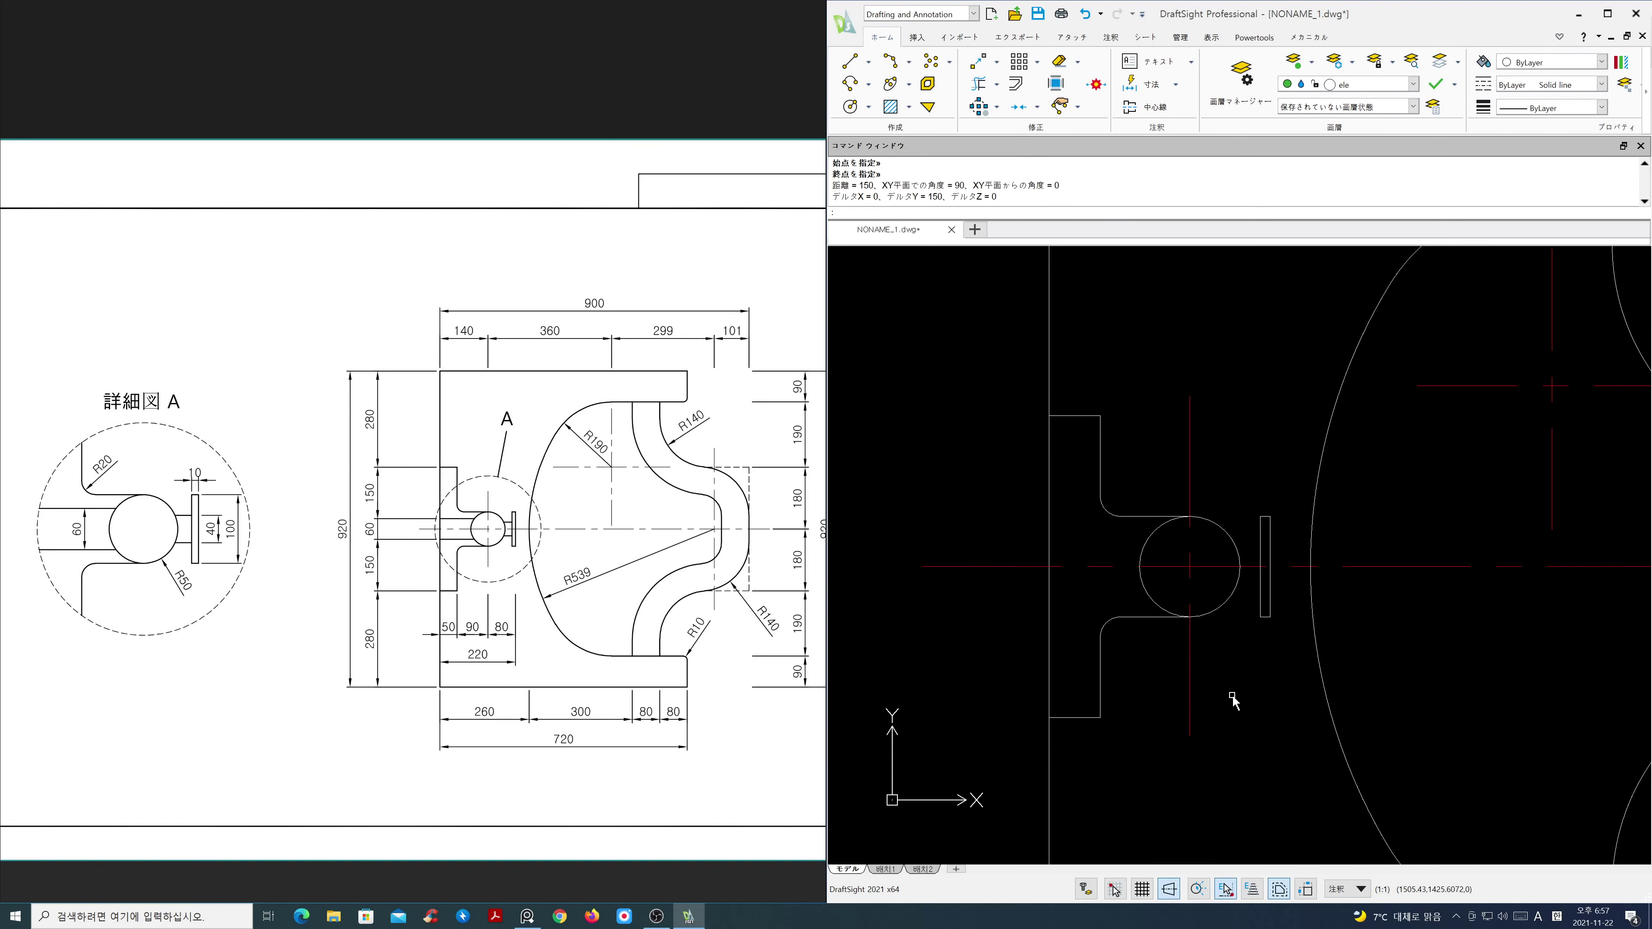
Step: Offset the horizontal centreline 20 to both sides for the tap handle's neck
scroll(1227, 686, down, 2)
mouse_move(1202, 646)
middle_down()
mouse_move(1181, 593)
mouse_move(1190, 633)
middle_up()
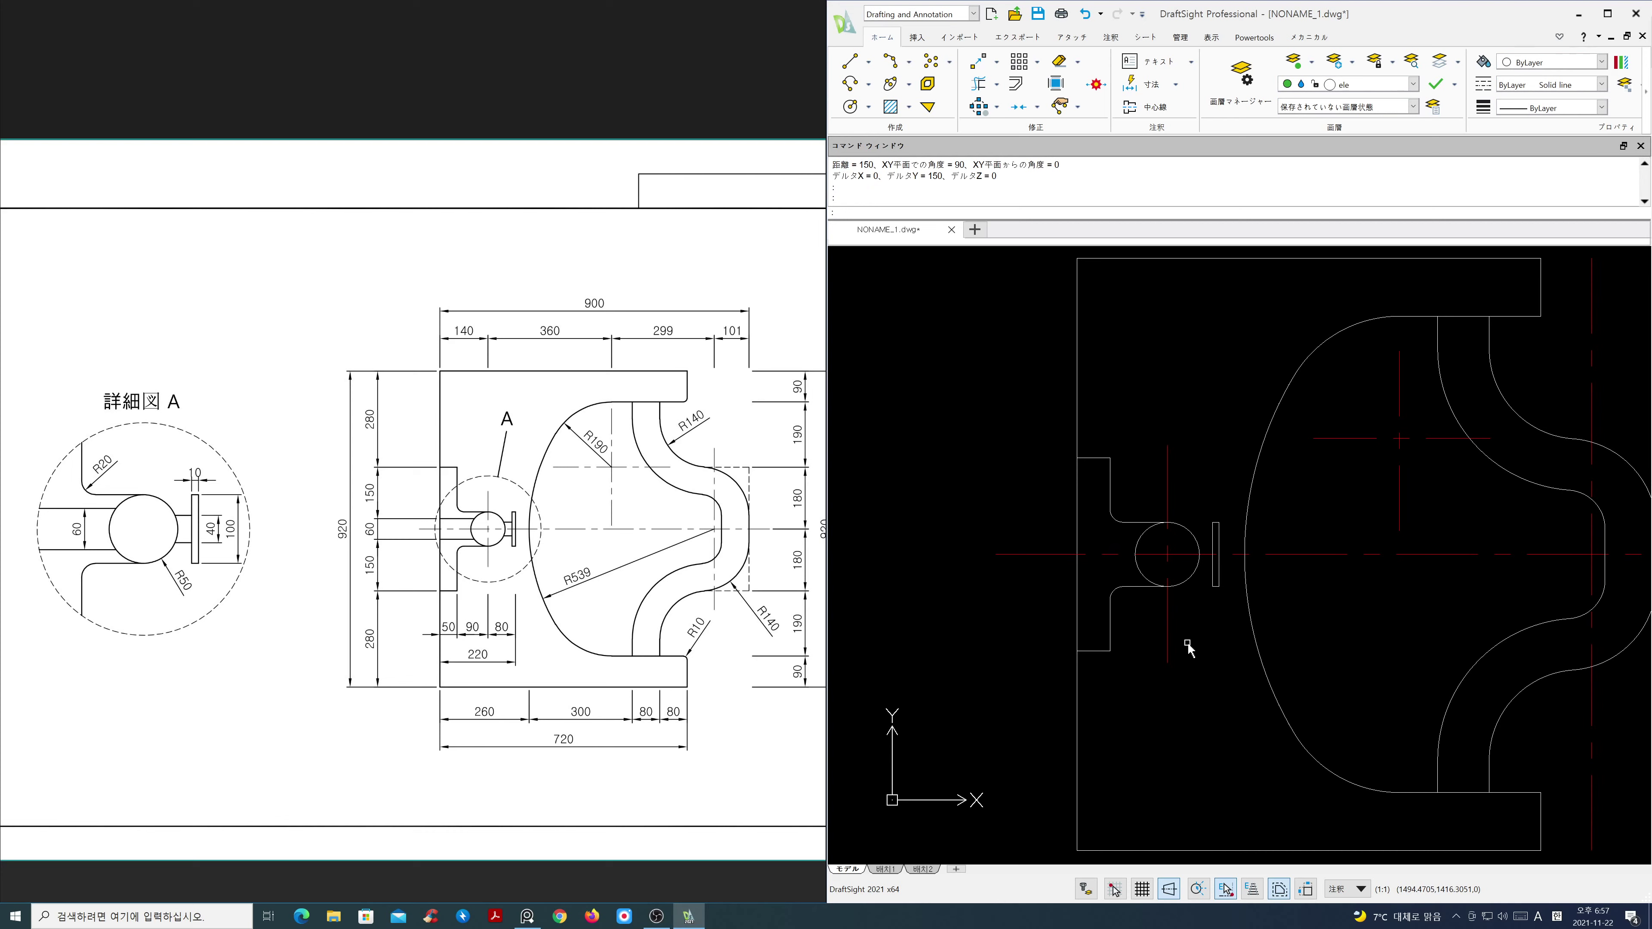
text(o)
key(Return)
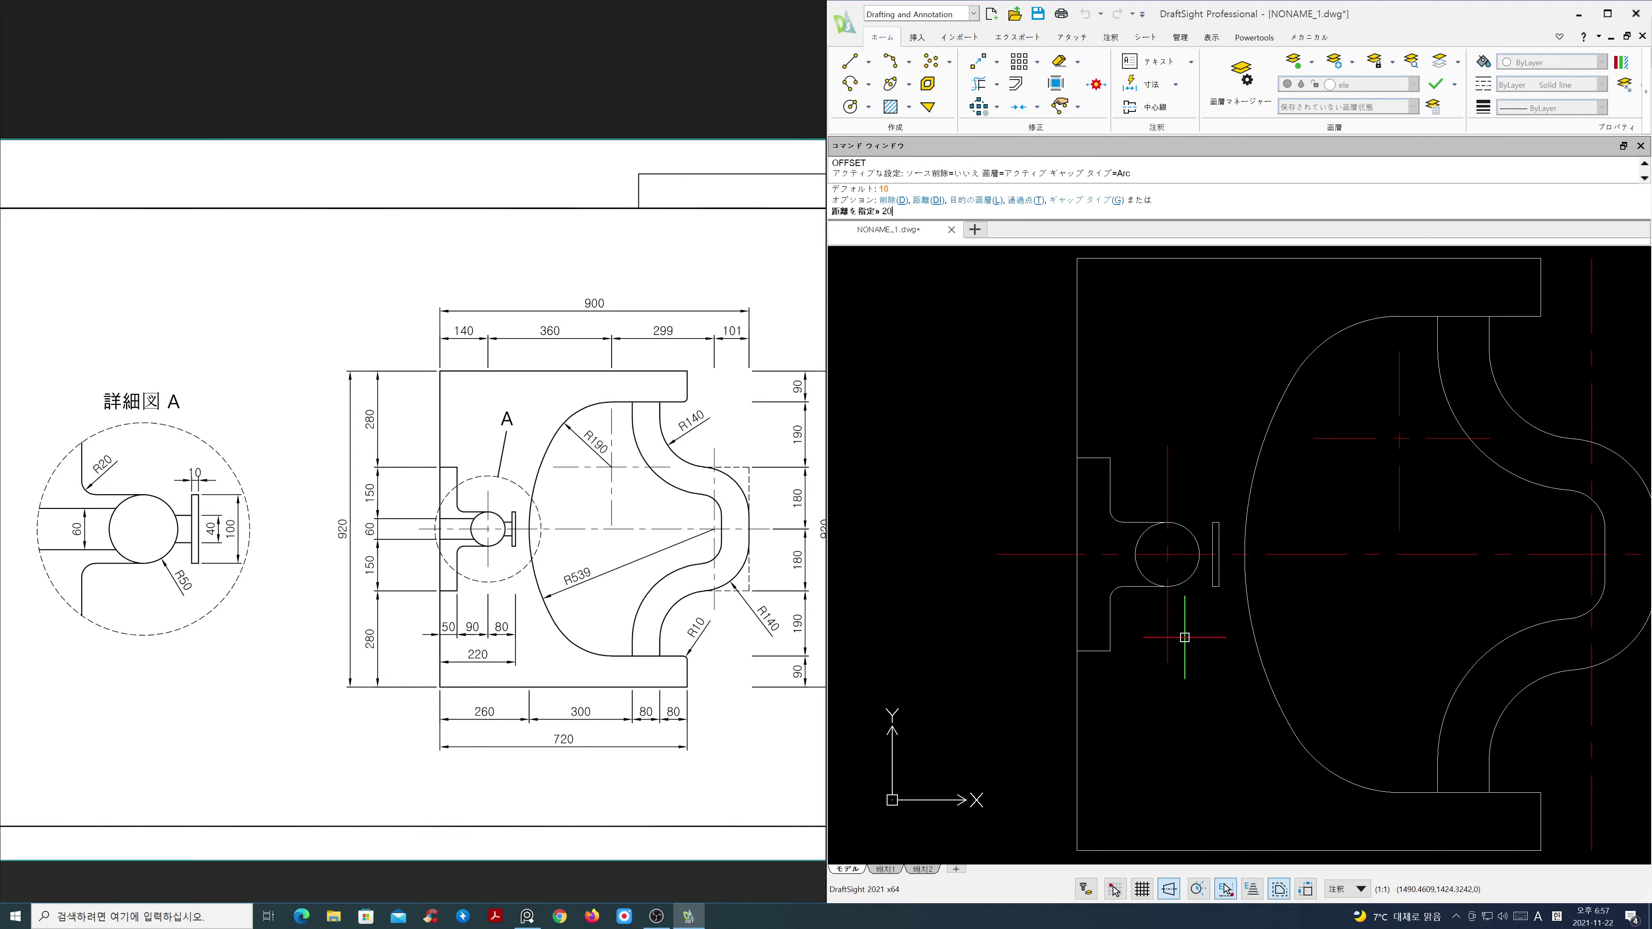
text(20)
key(Return)
click(1282, 554)
click(1283, 550)
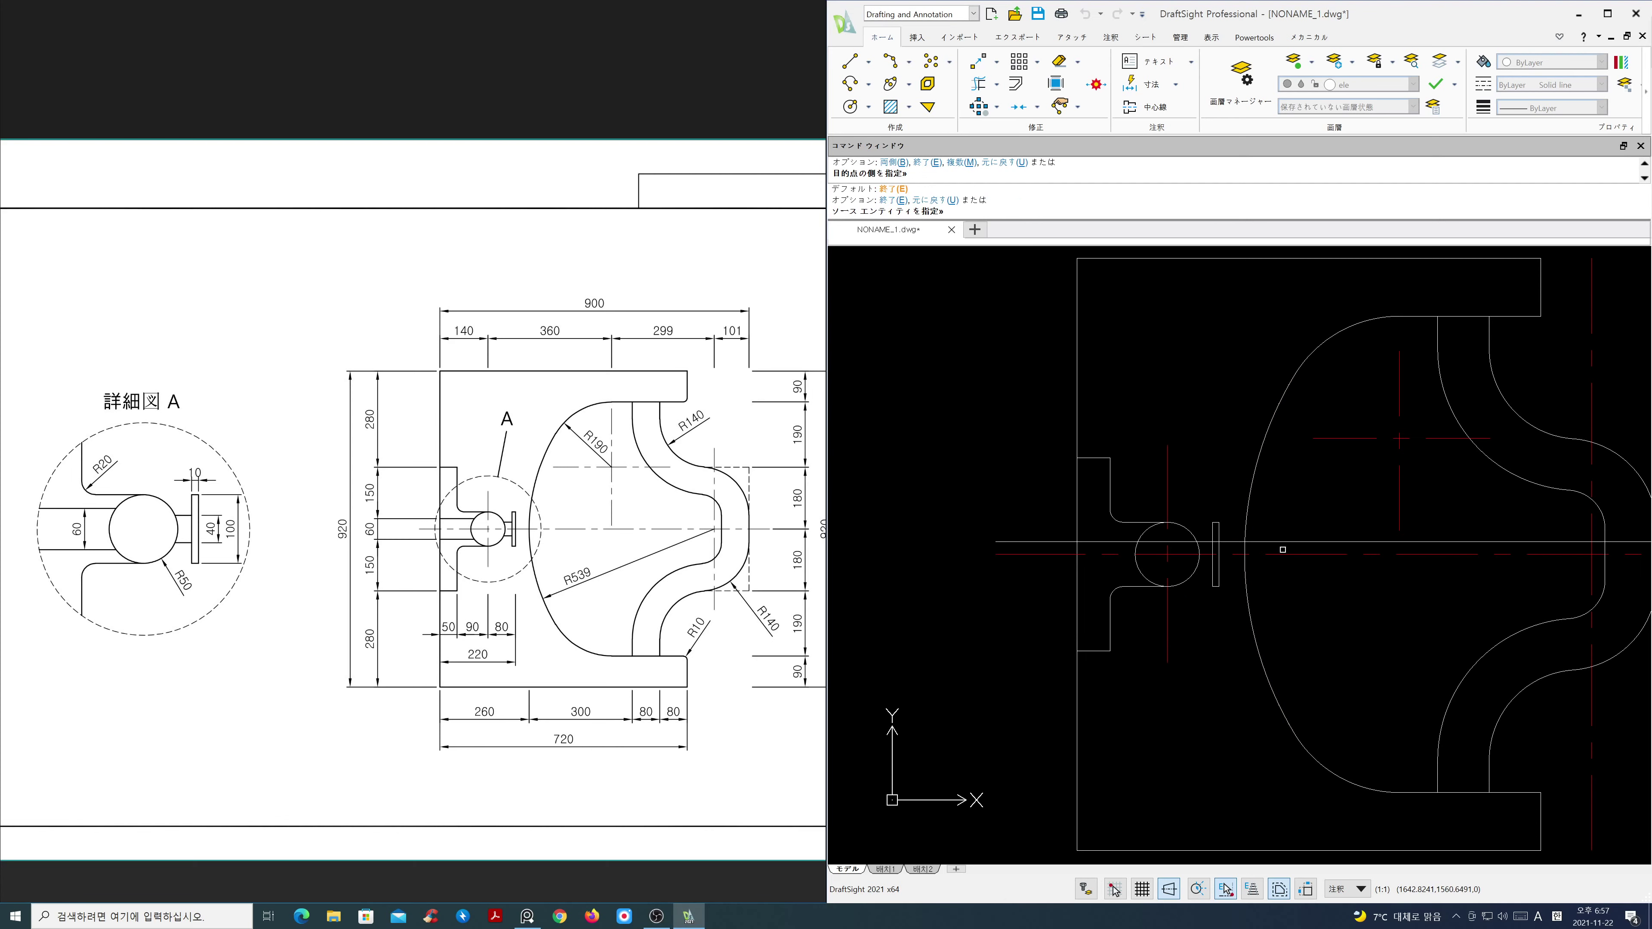
click(1280, 555)
click(1280, 576)
key(Return)
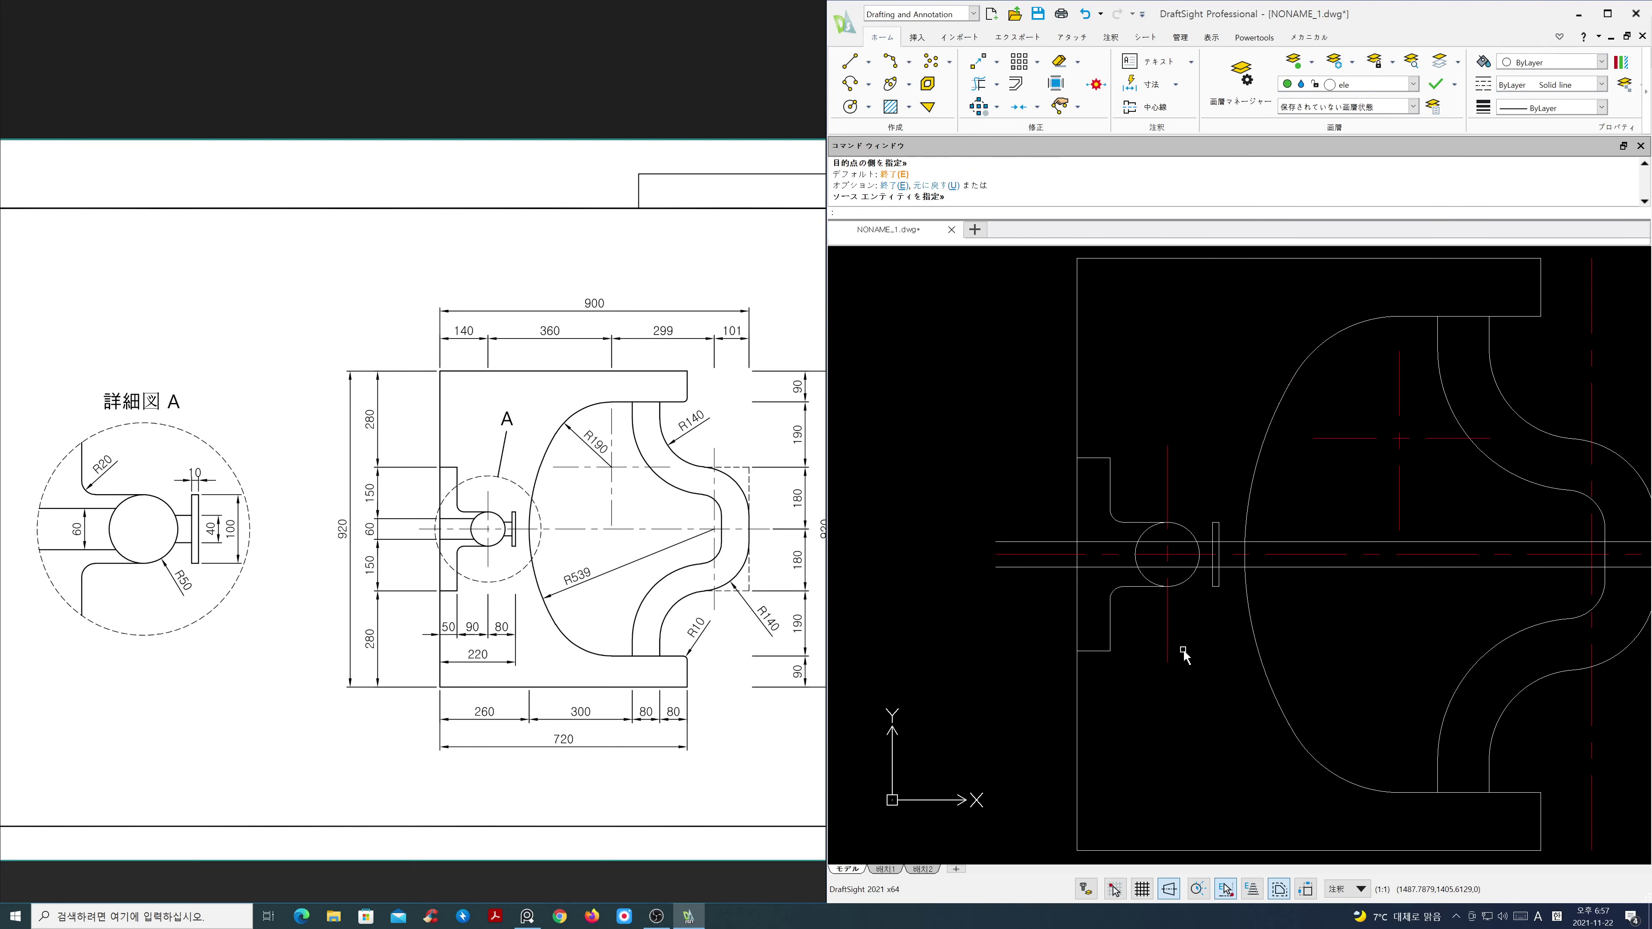
Step: Trim the two neck lines so they remain only between the circle and the handle rectangle
text(tr)
key(Return)
click(1190, 577)
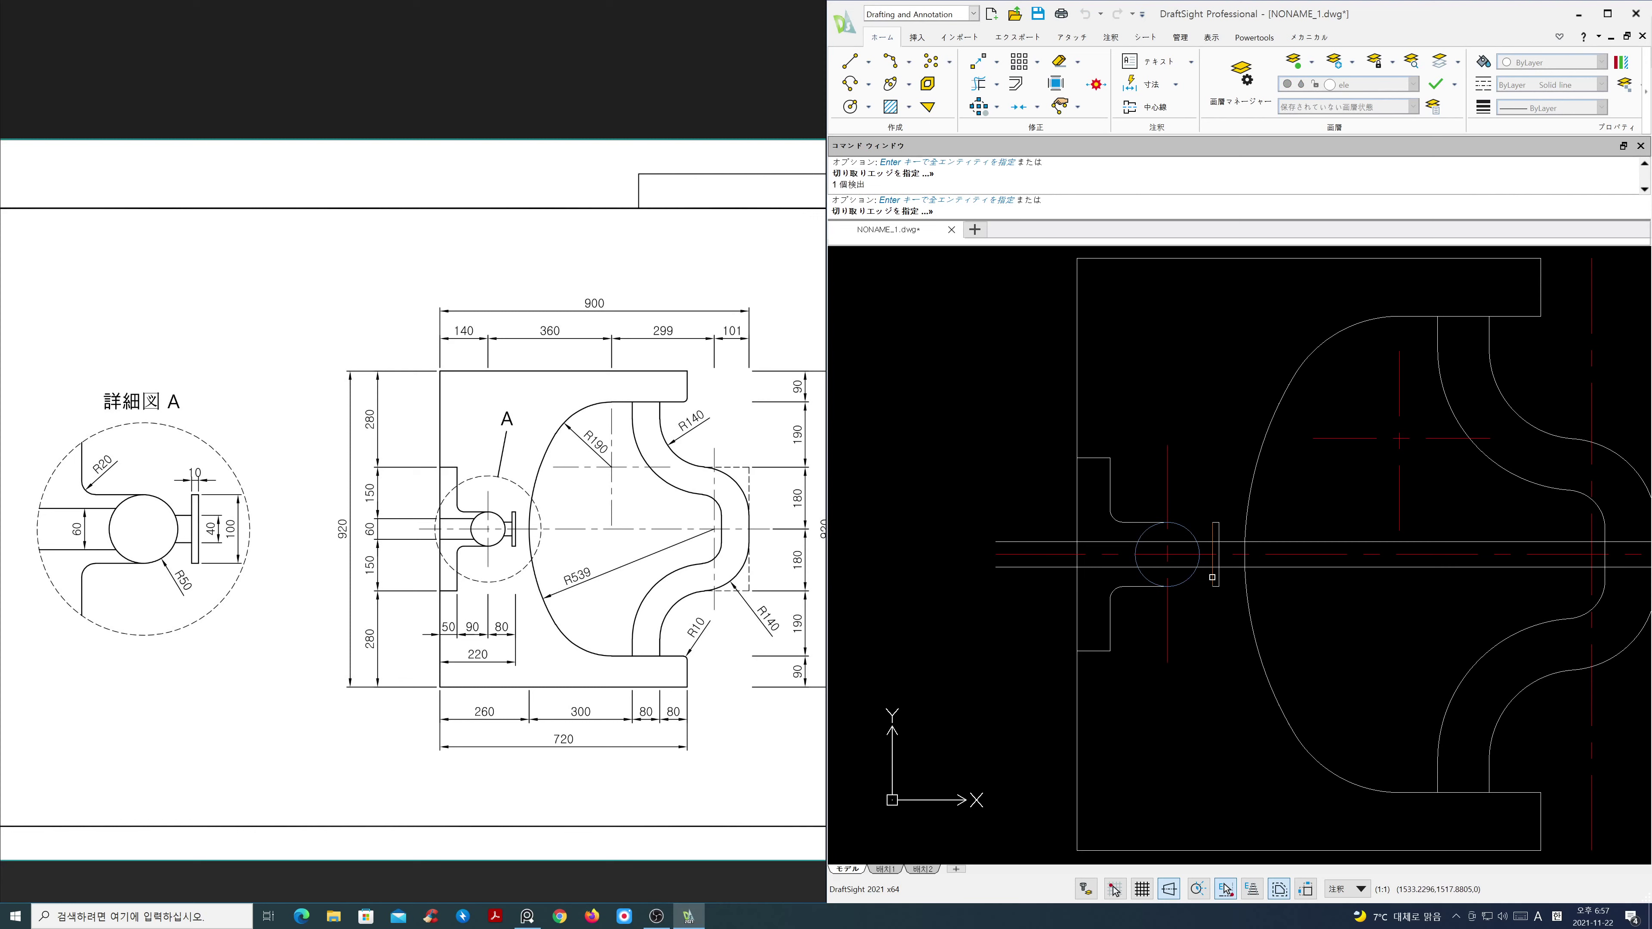
key(Return)
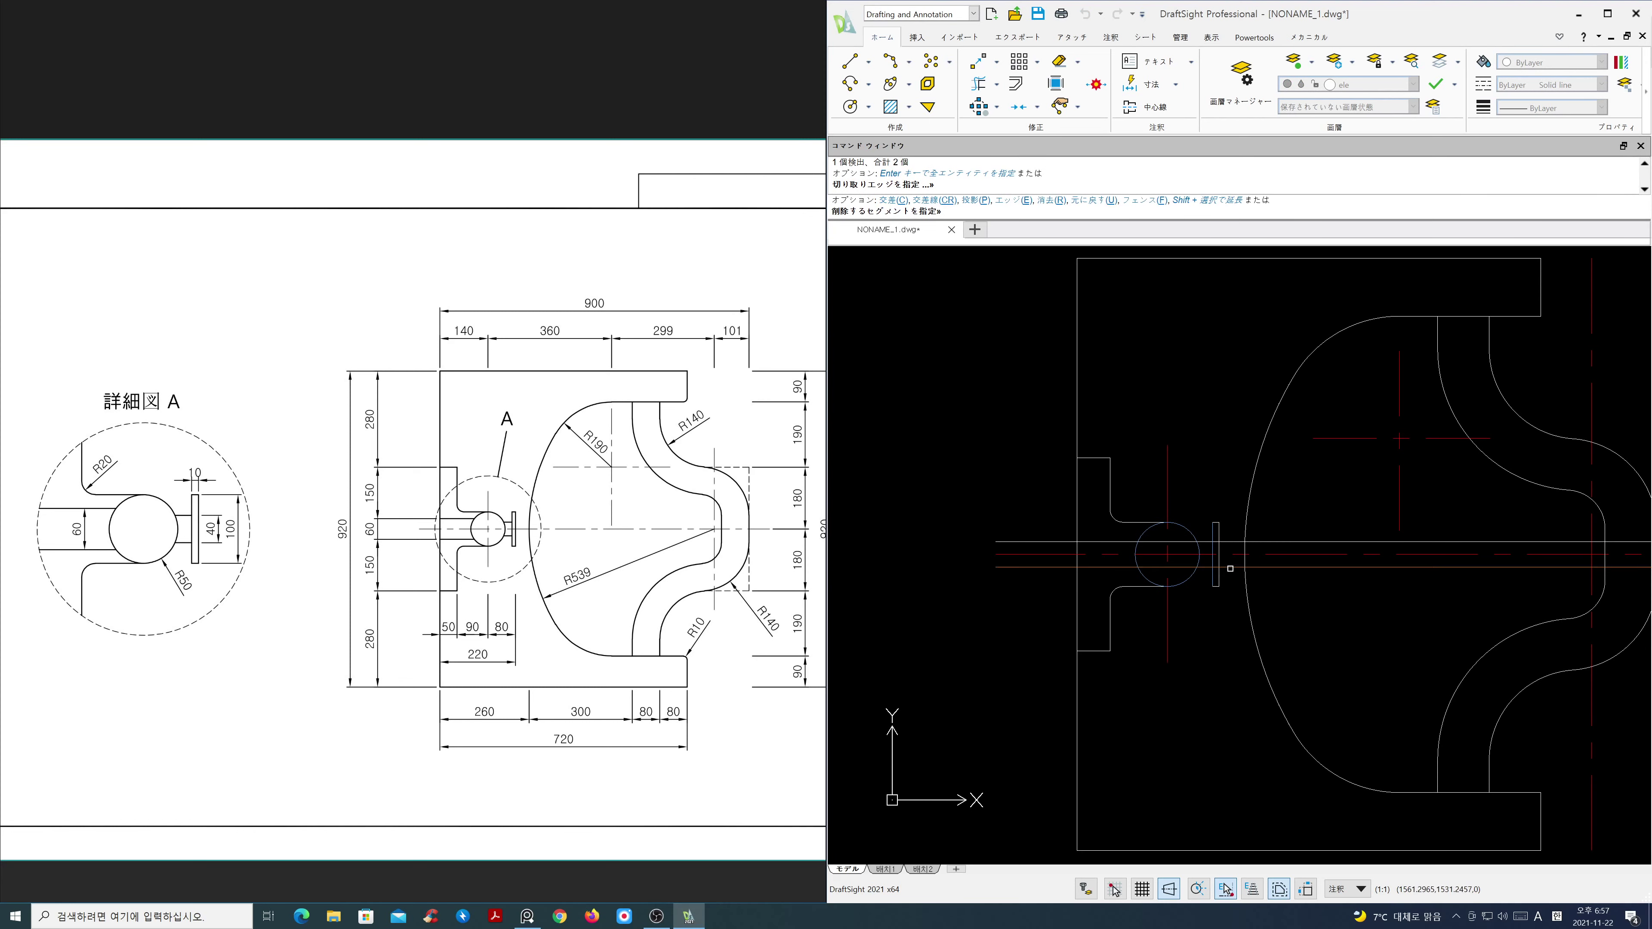
click(1232, 568)
click(1228, 541)
click(1126, 540)
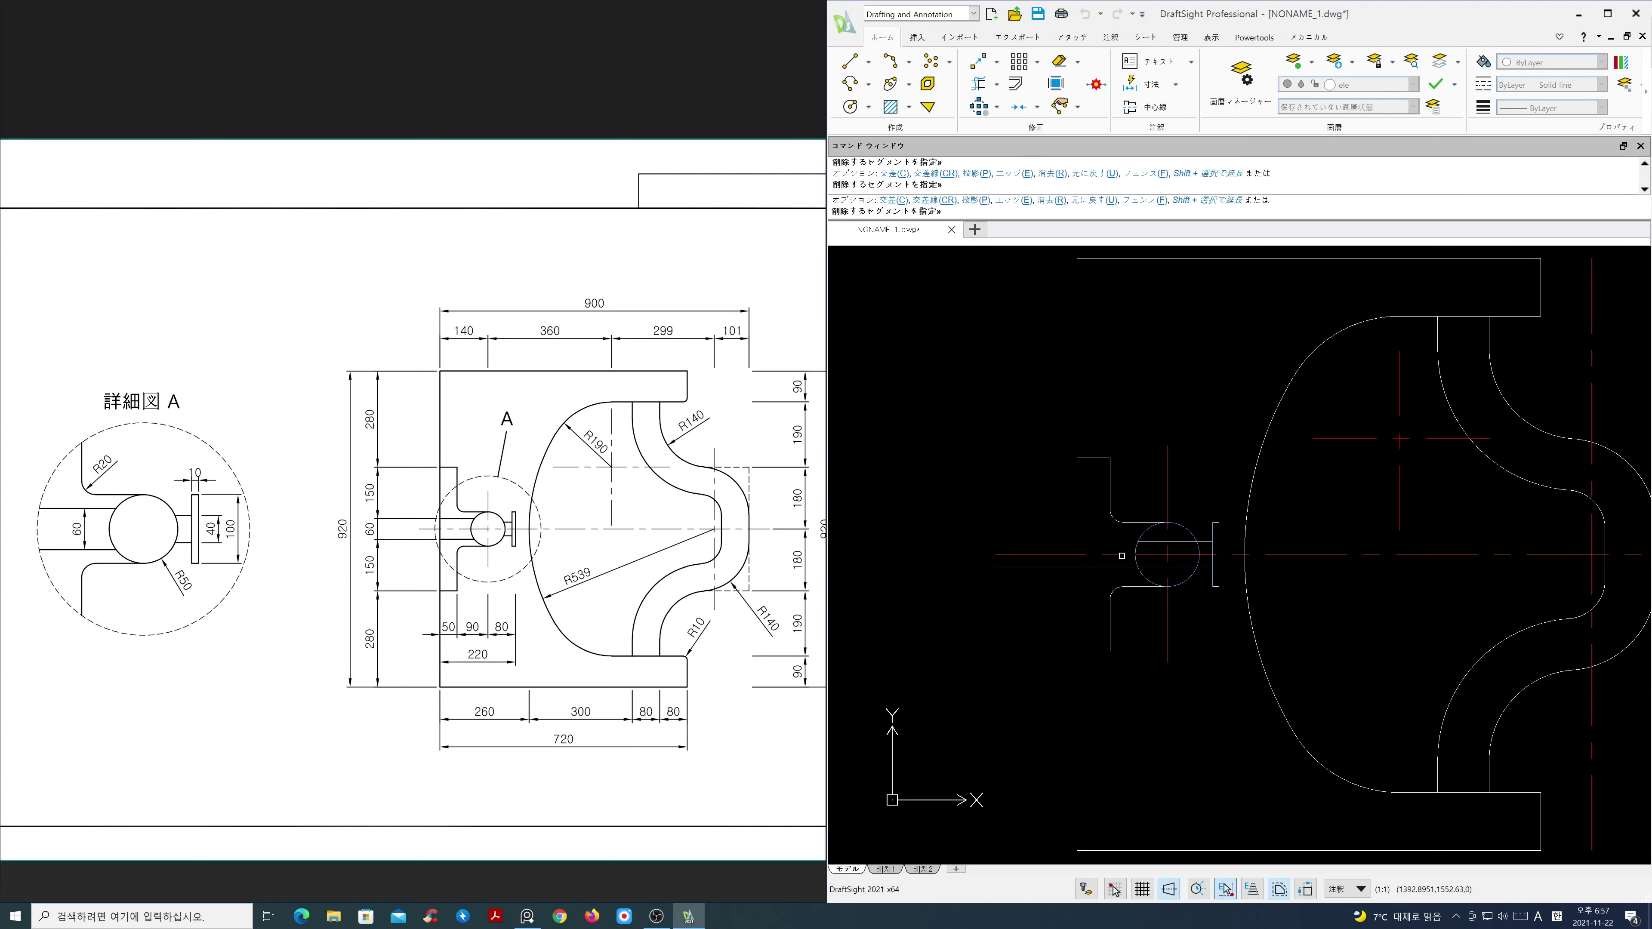
click(1122, 566)
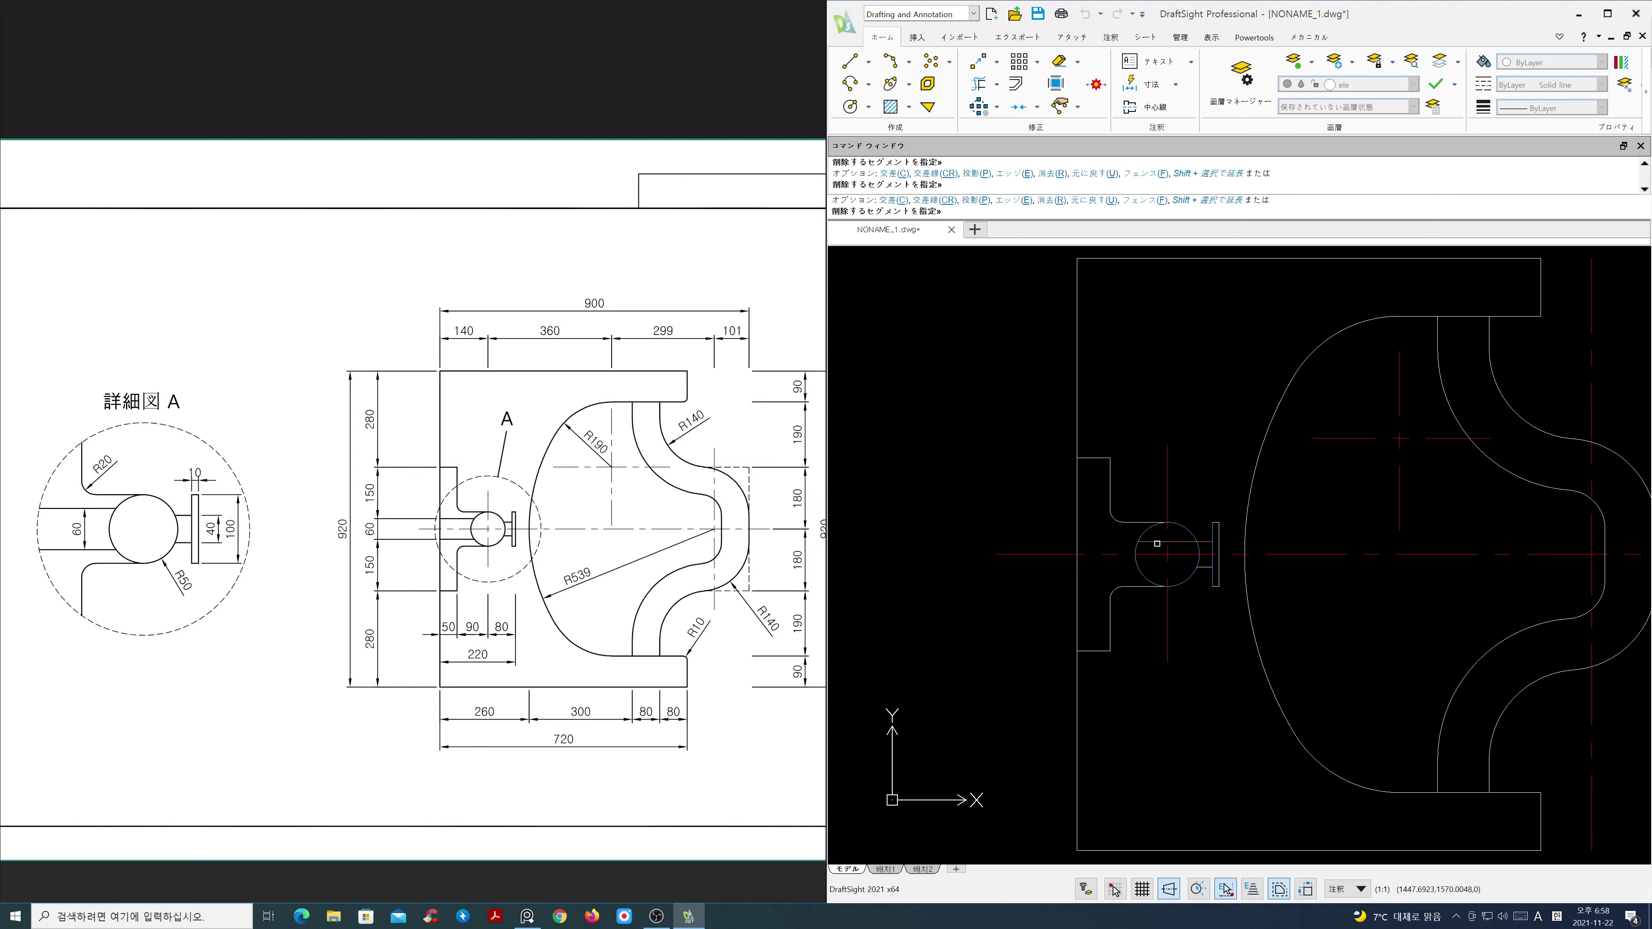
key(Return)
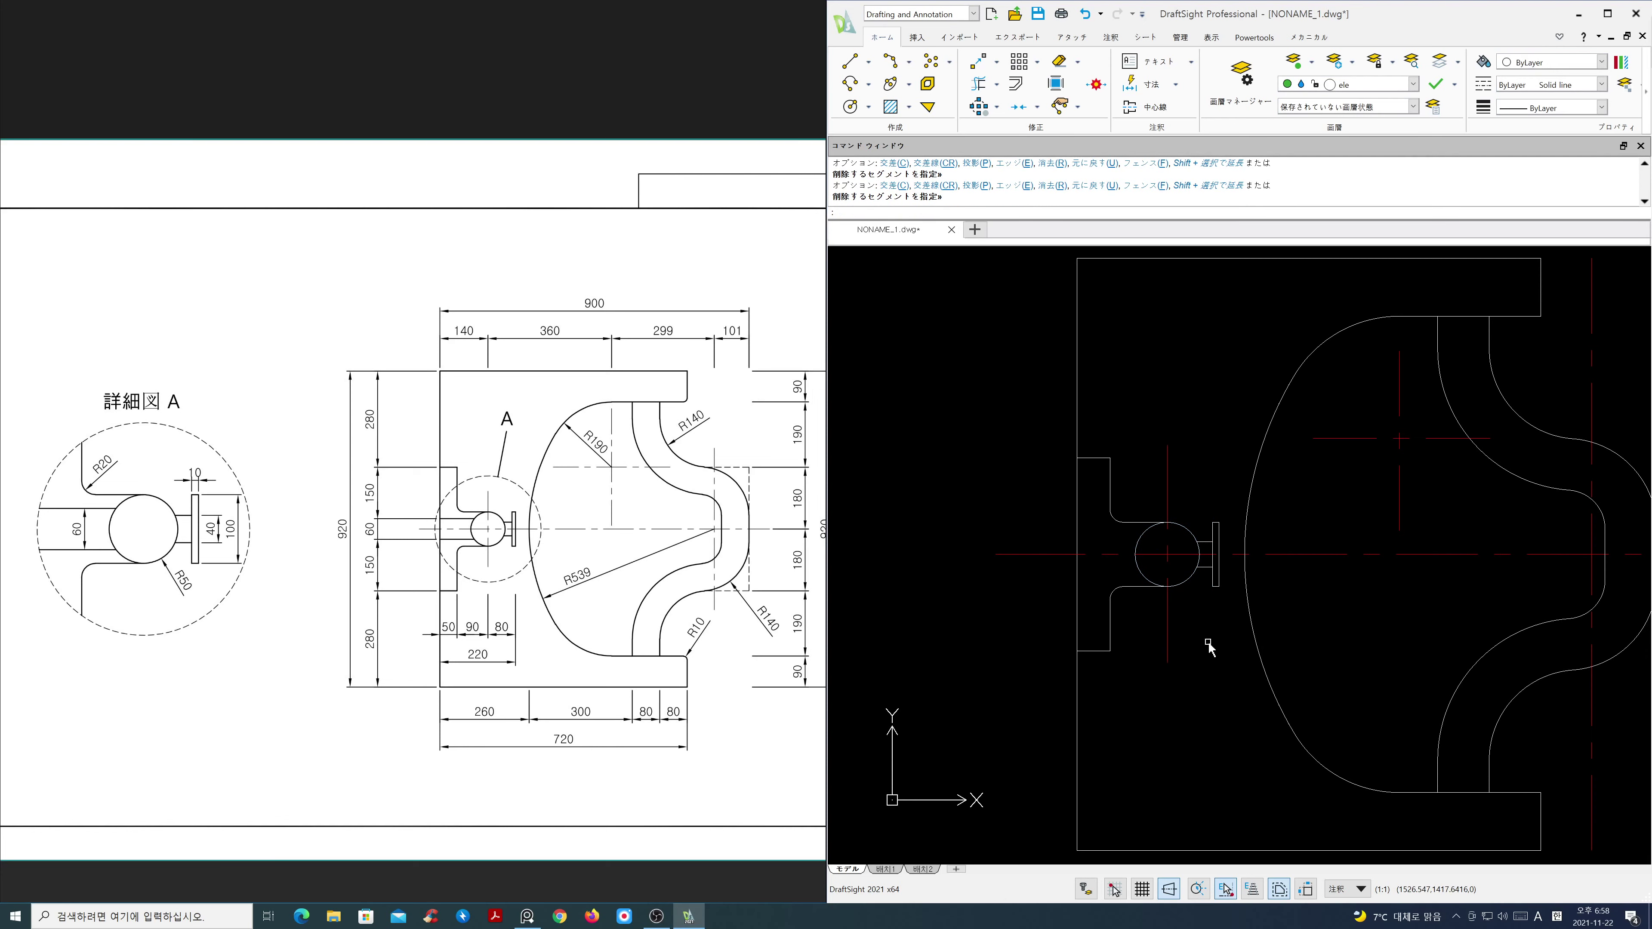
Step: Offset the horizontal centreline 30 to both sides for the 60-wide pipe behind the circle
key(Return)
text(3)
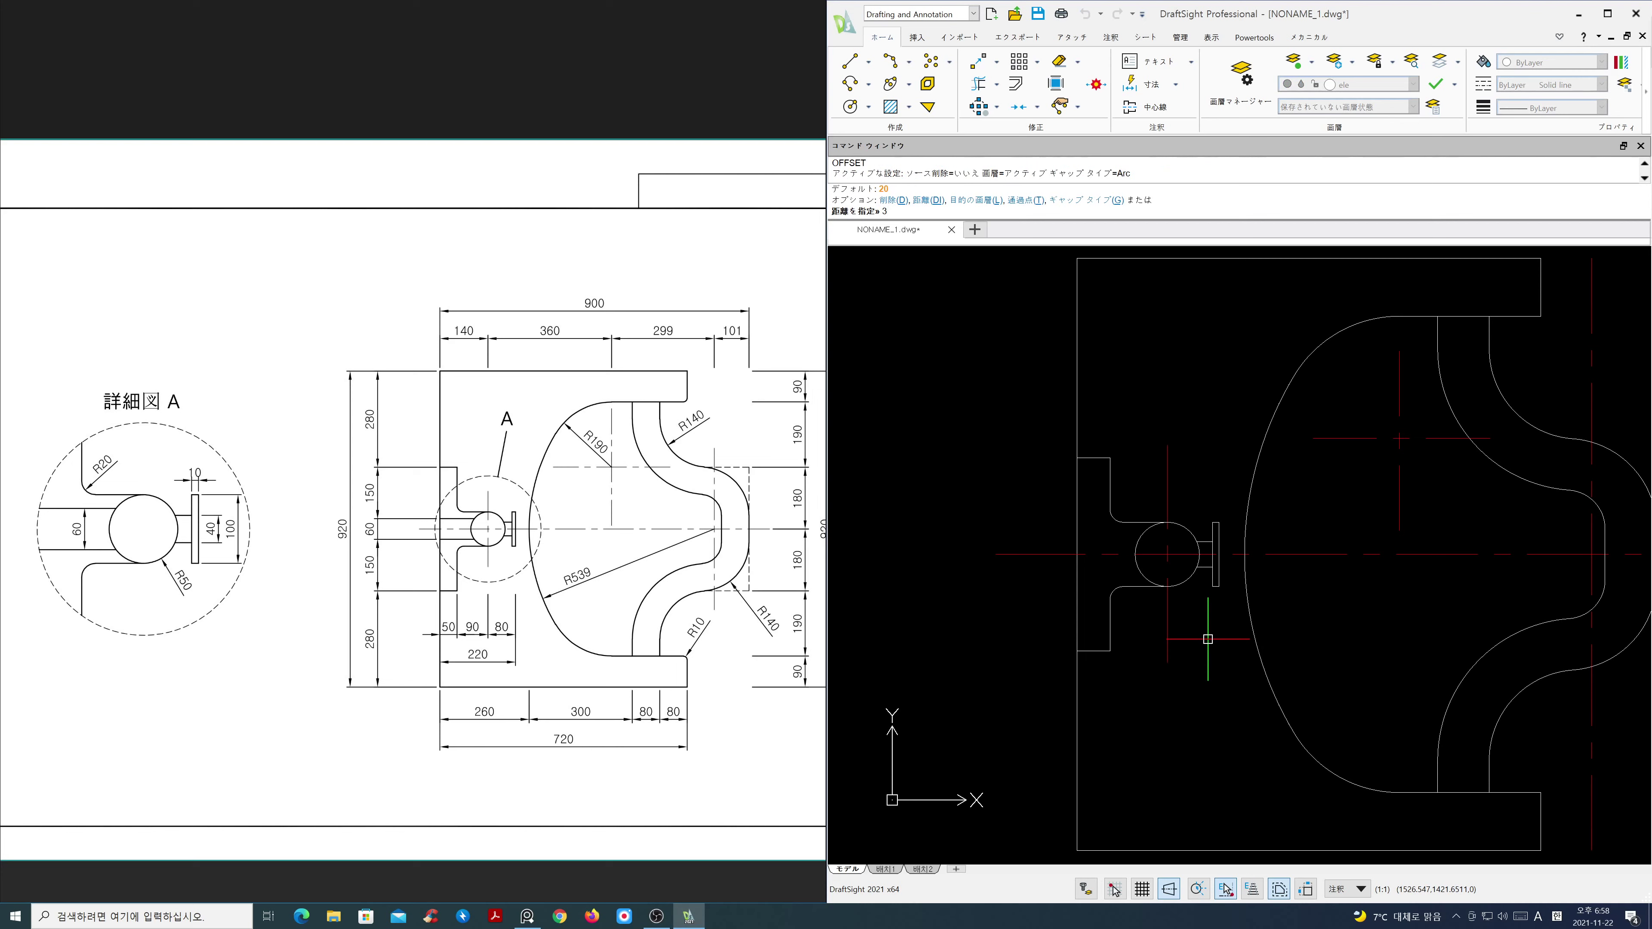
text(0)
key(Return)
click(1056, 555)
click(1058, 543)
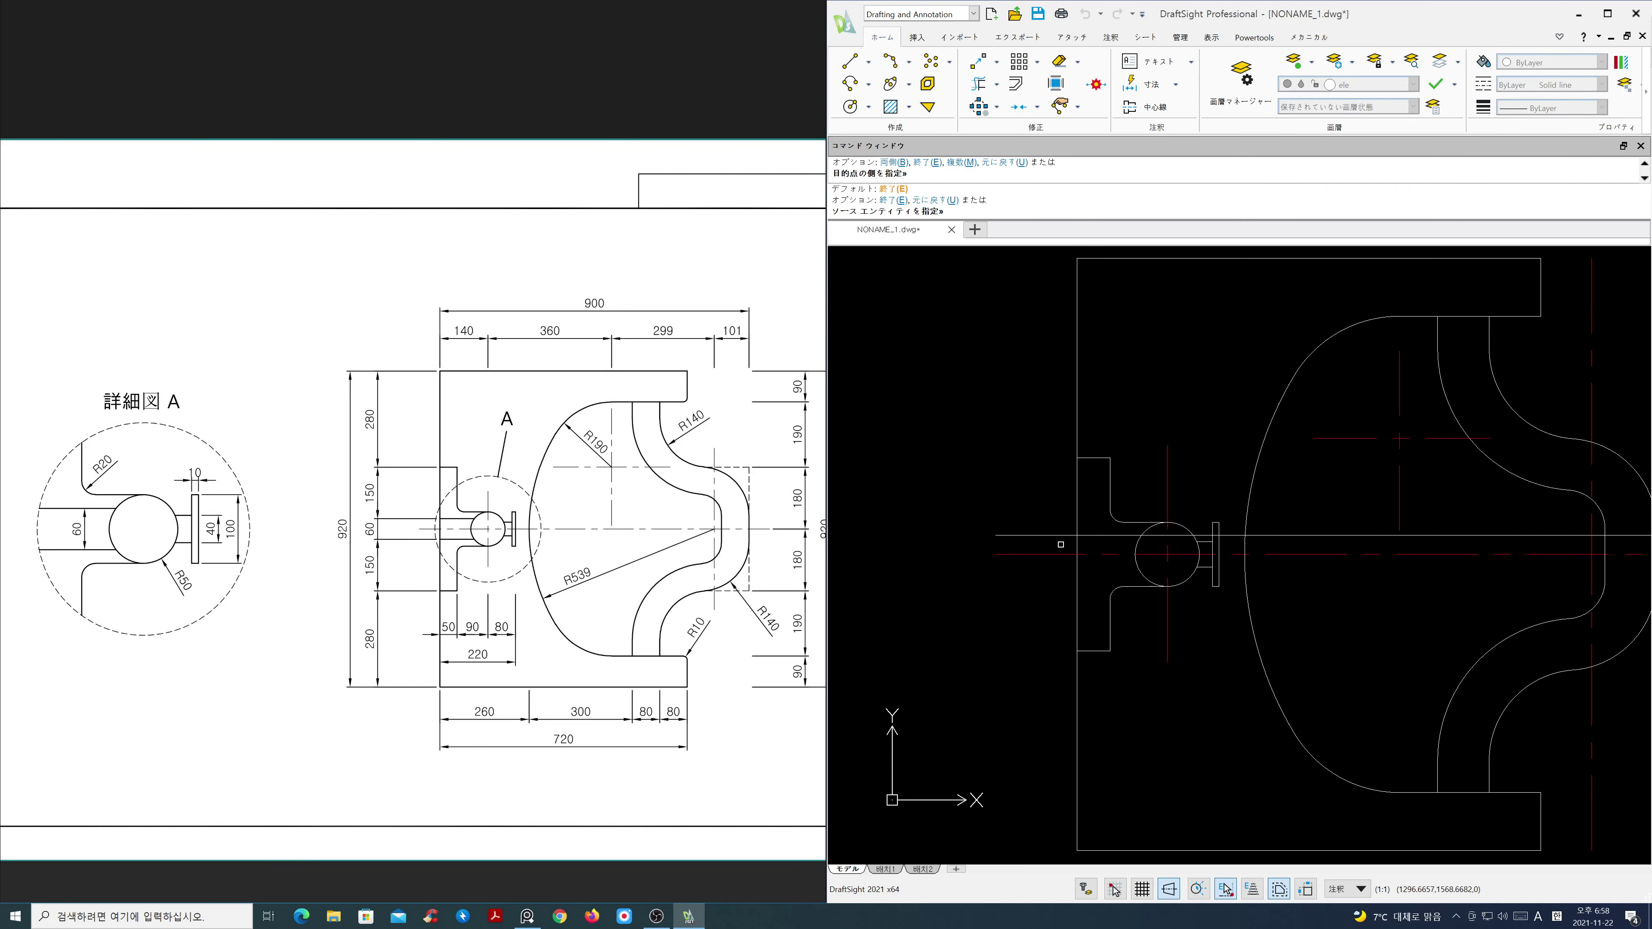
click(1059, 555)
click(1059, 572)
key(Return)
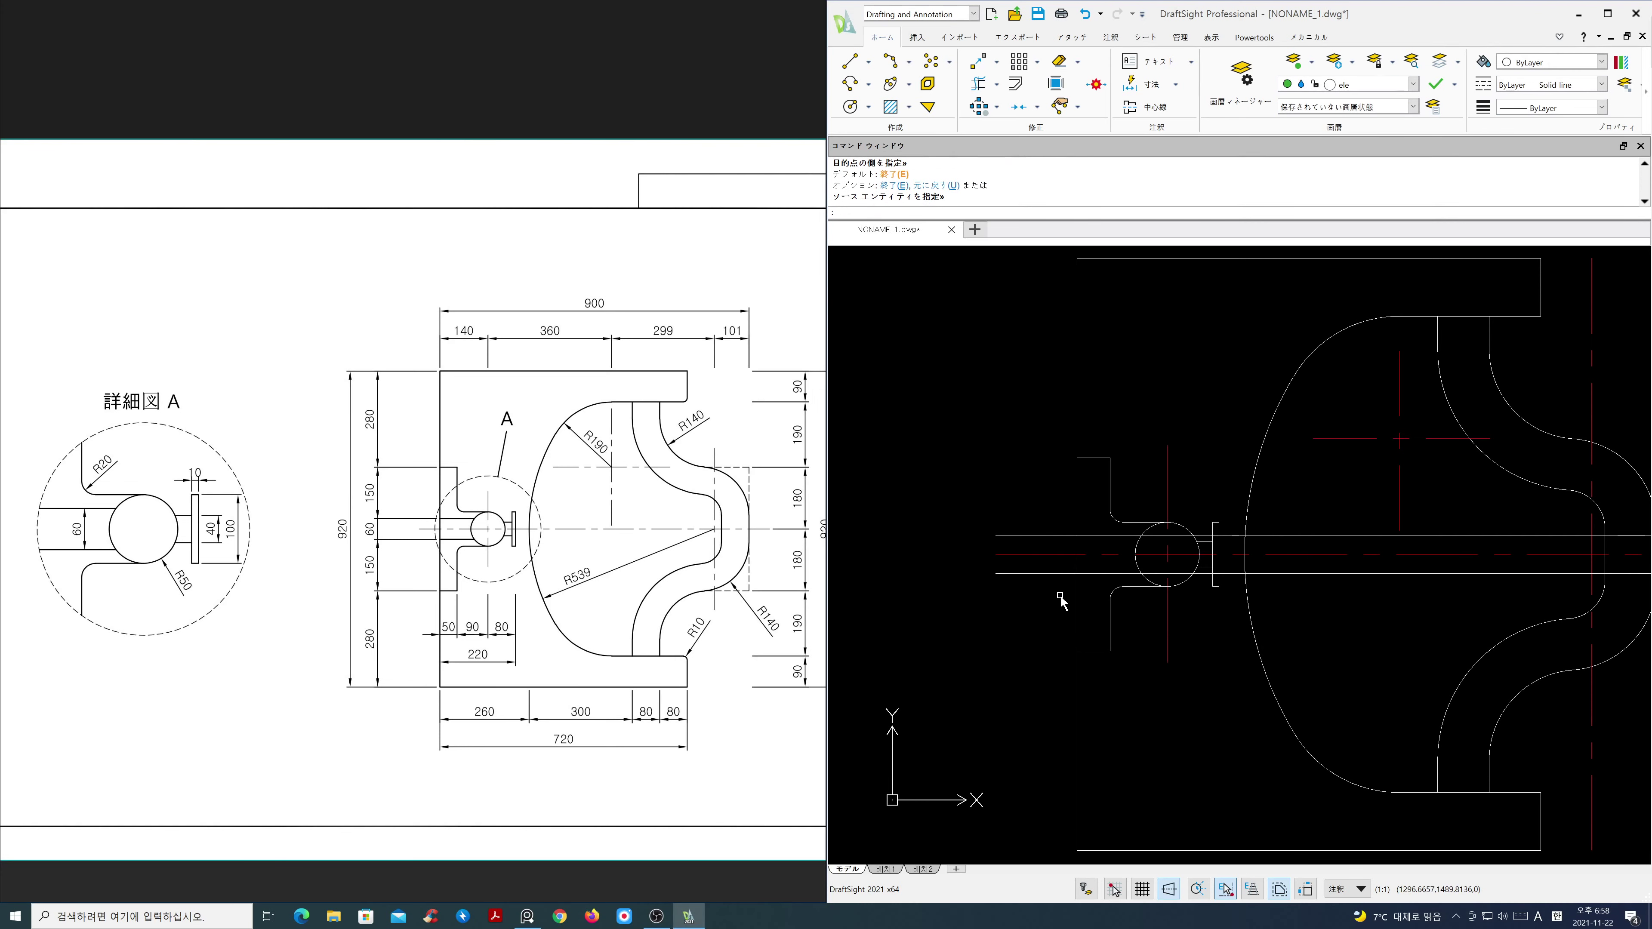
Step: Trim the two pipe lines so they remain only between the outline's back edge and the circle
text(tr)
key(Return)
click(1155, 580)
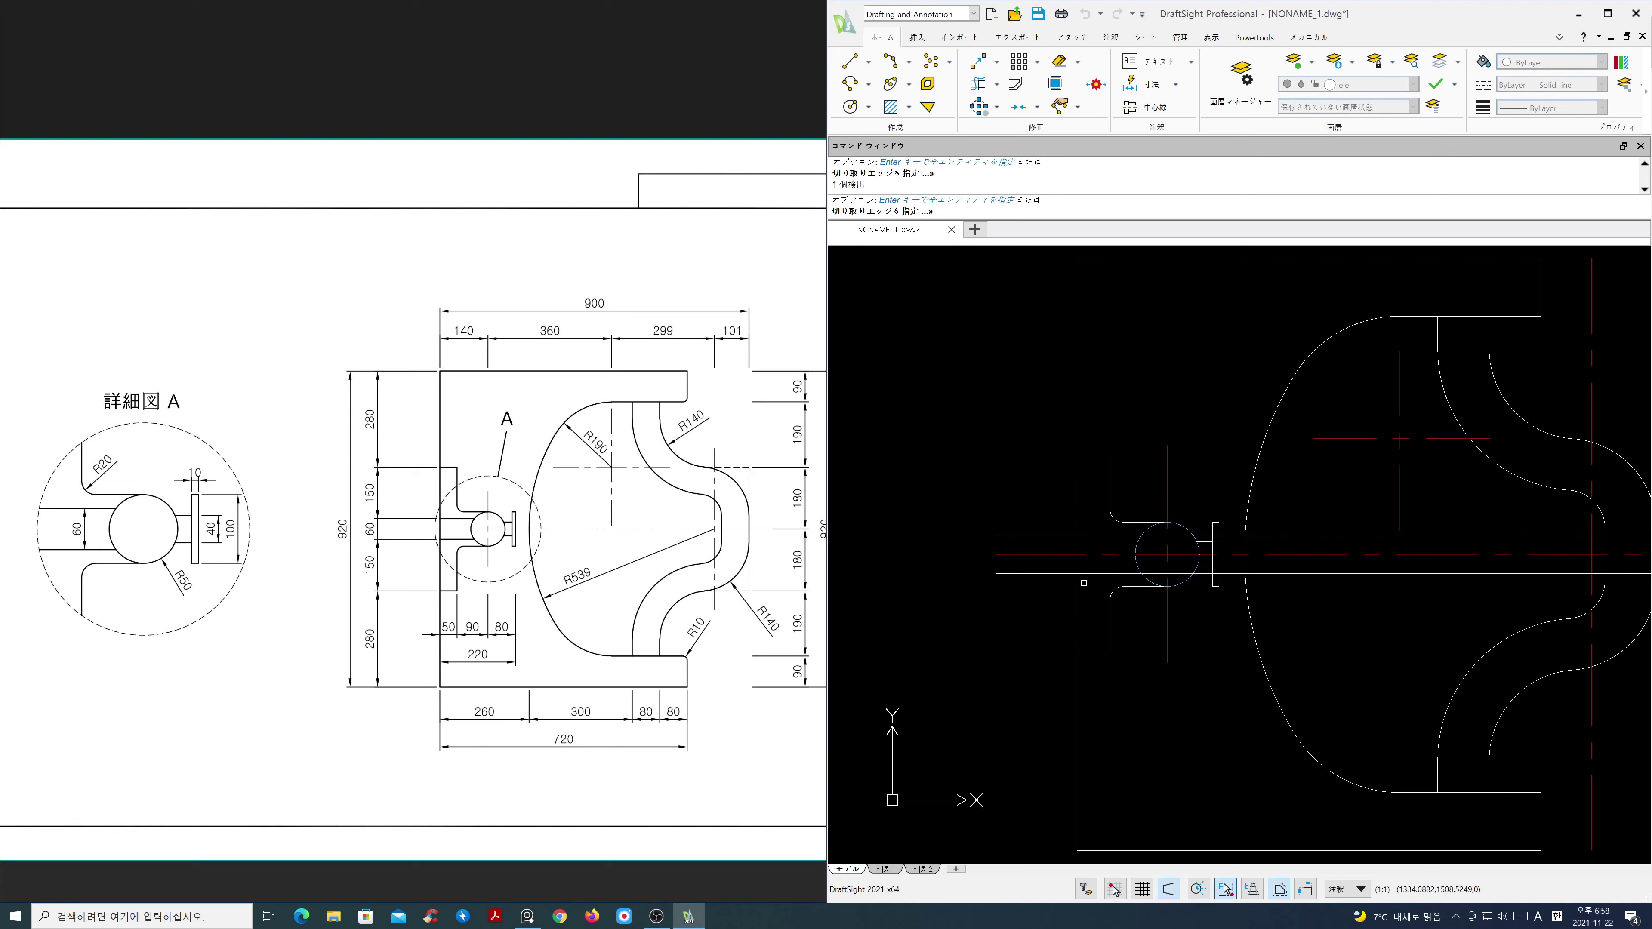
click(1078, 584)
key(Return)
click(1058, 573)
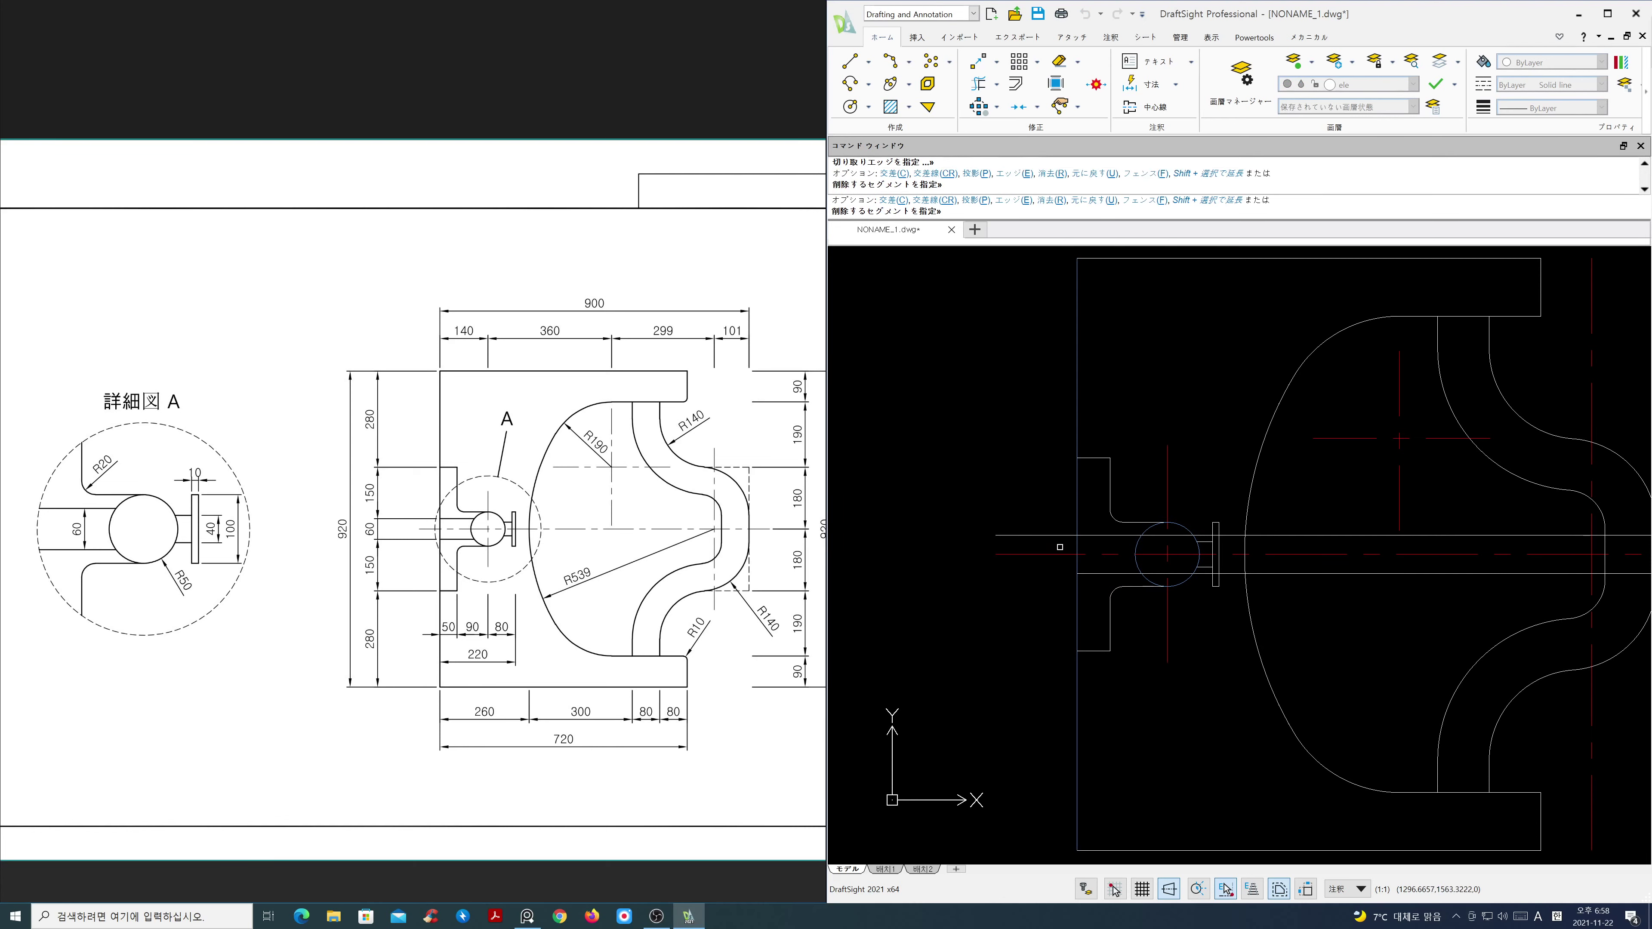
click(1061, 534)
click(1211, 535)
click(1208, 574)
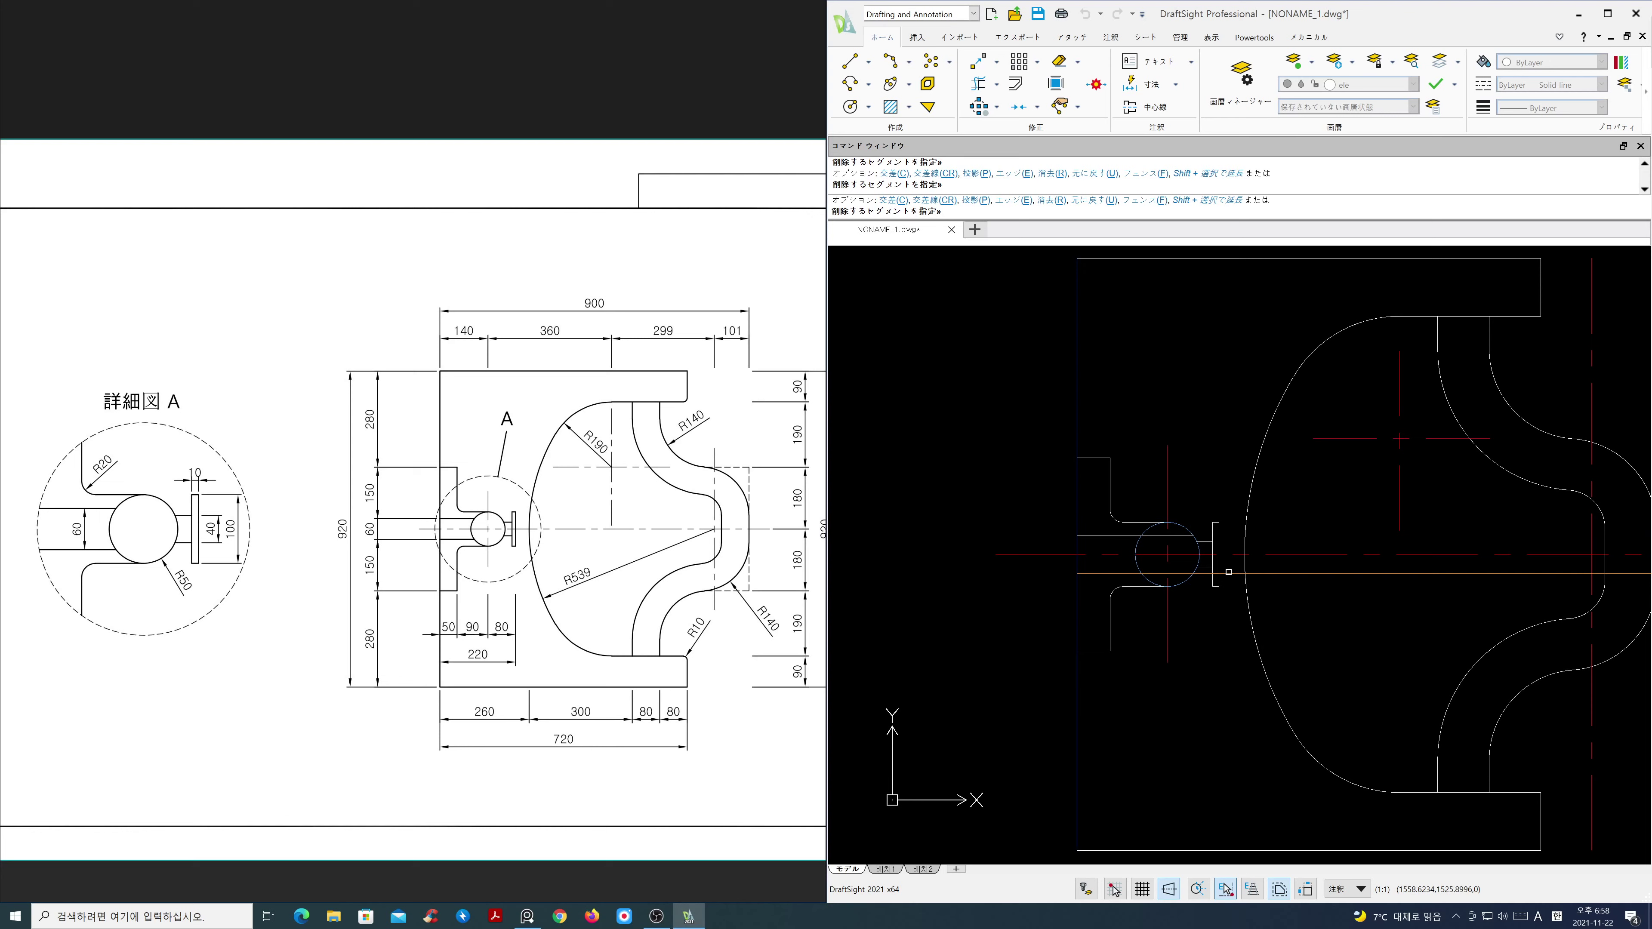
click(1173, 573)
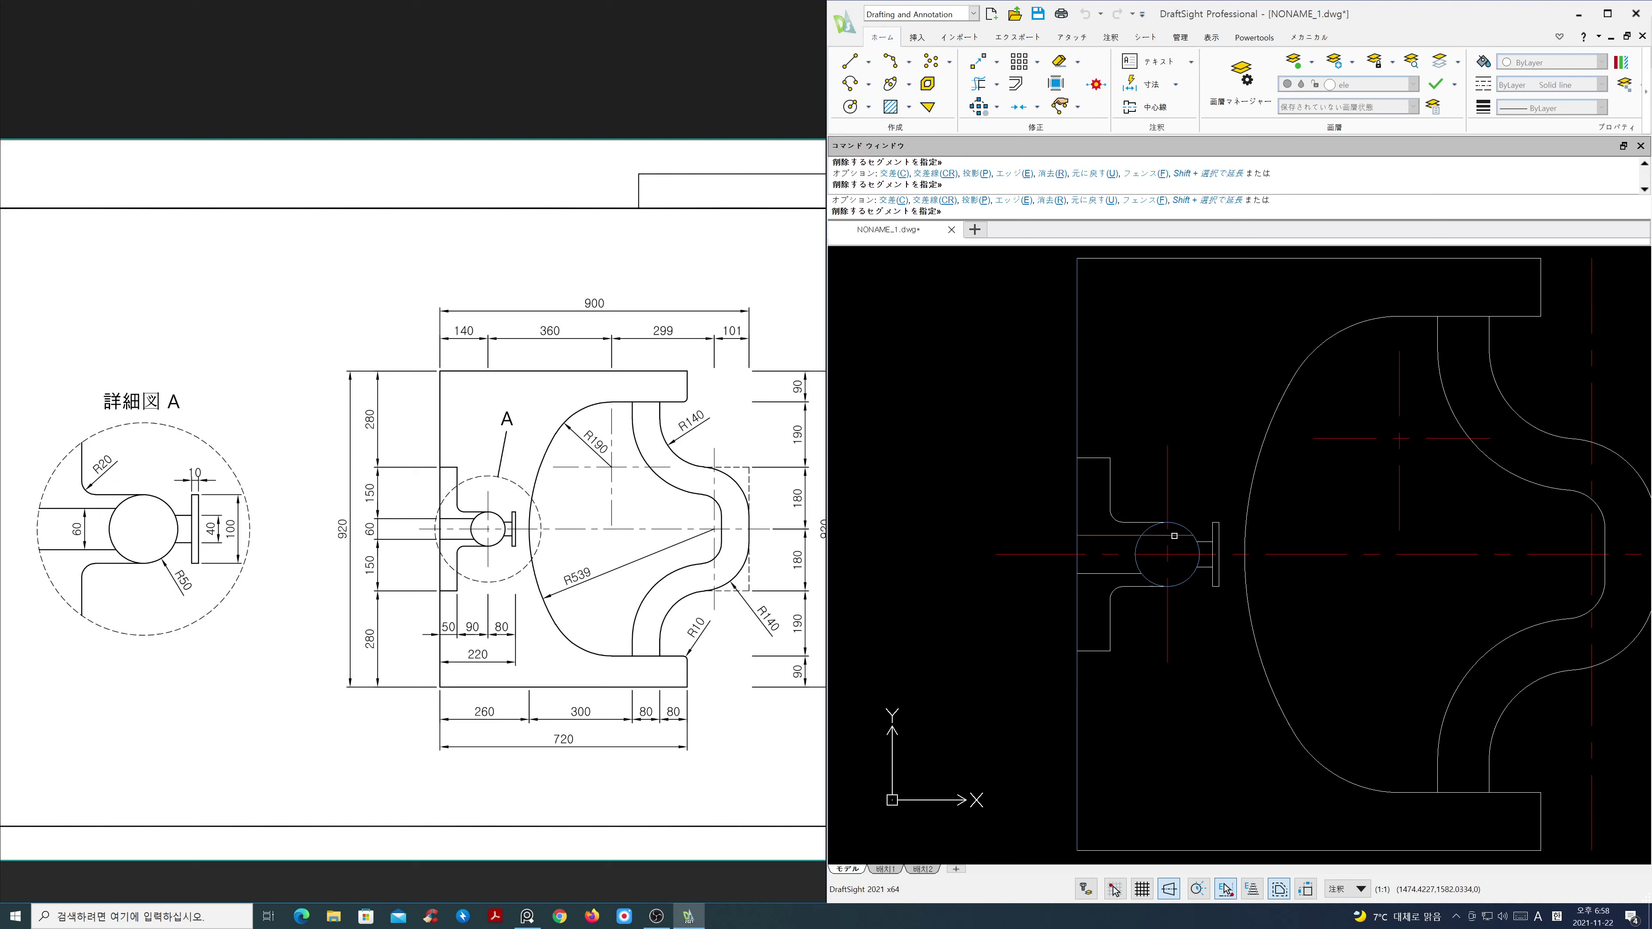
click(1175, 536)
key(Return)
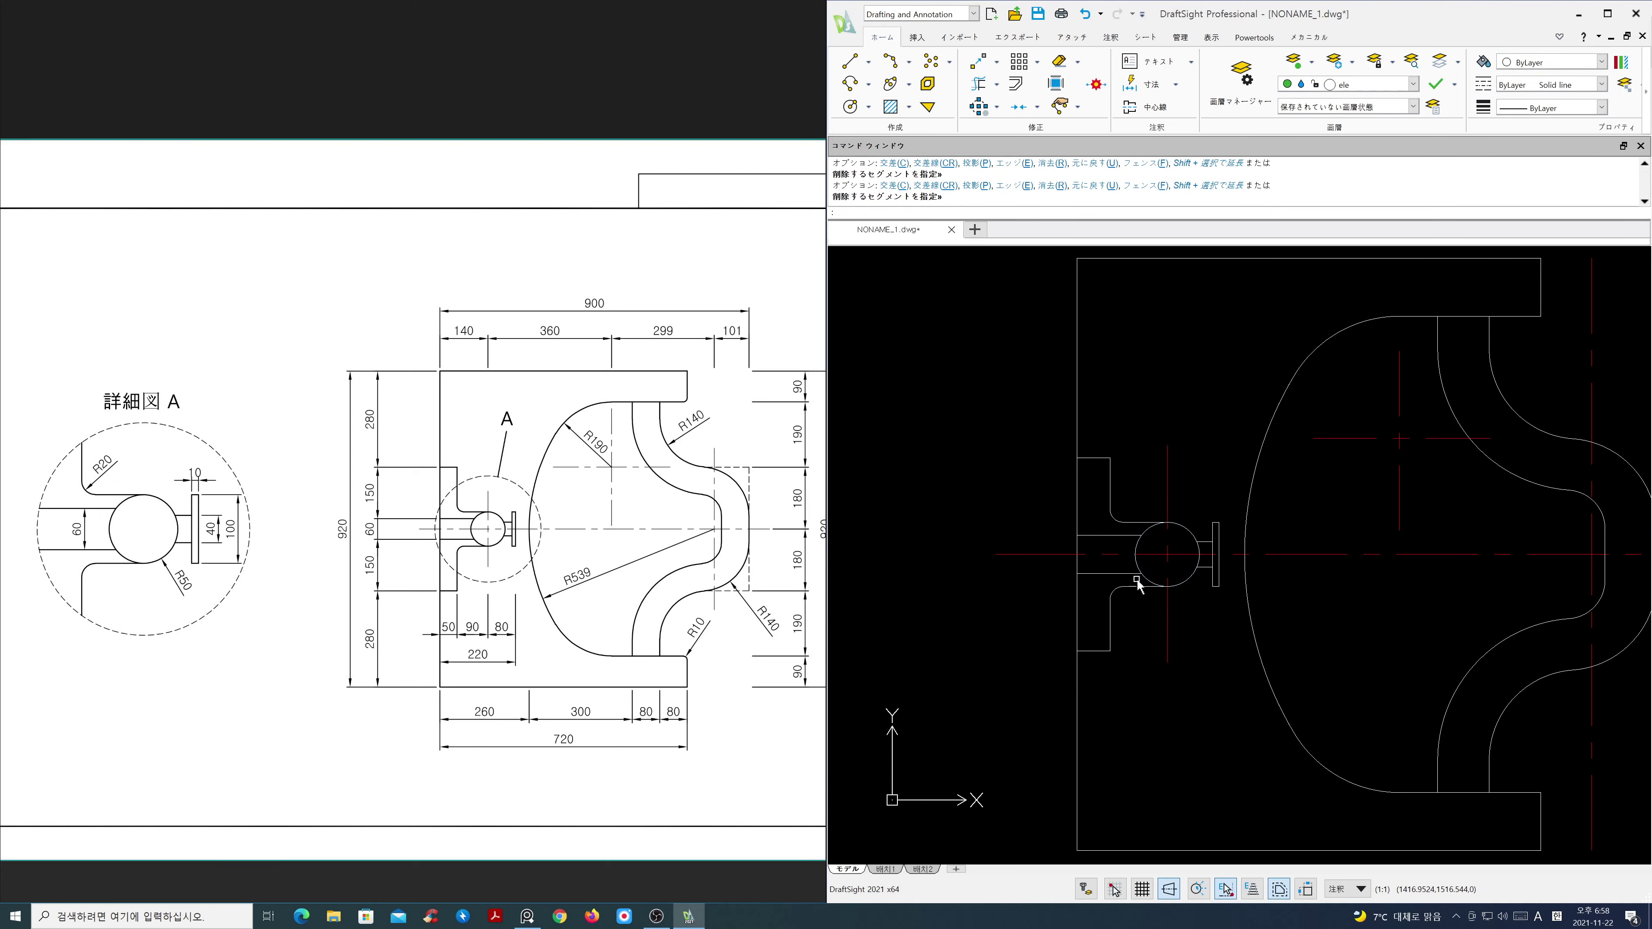
scroll(1126, 598, down, 1)
scroll(1217, 599, down, 1)
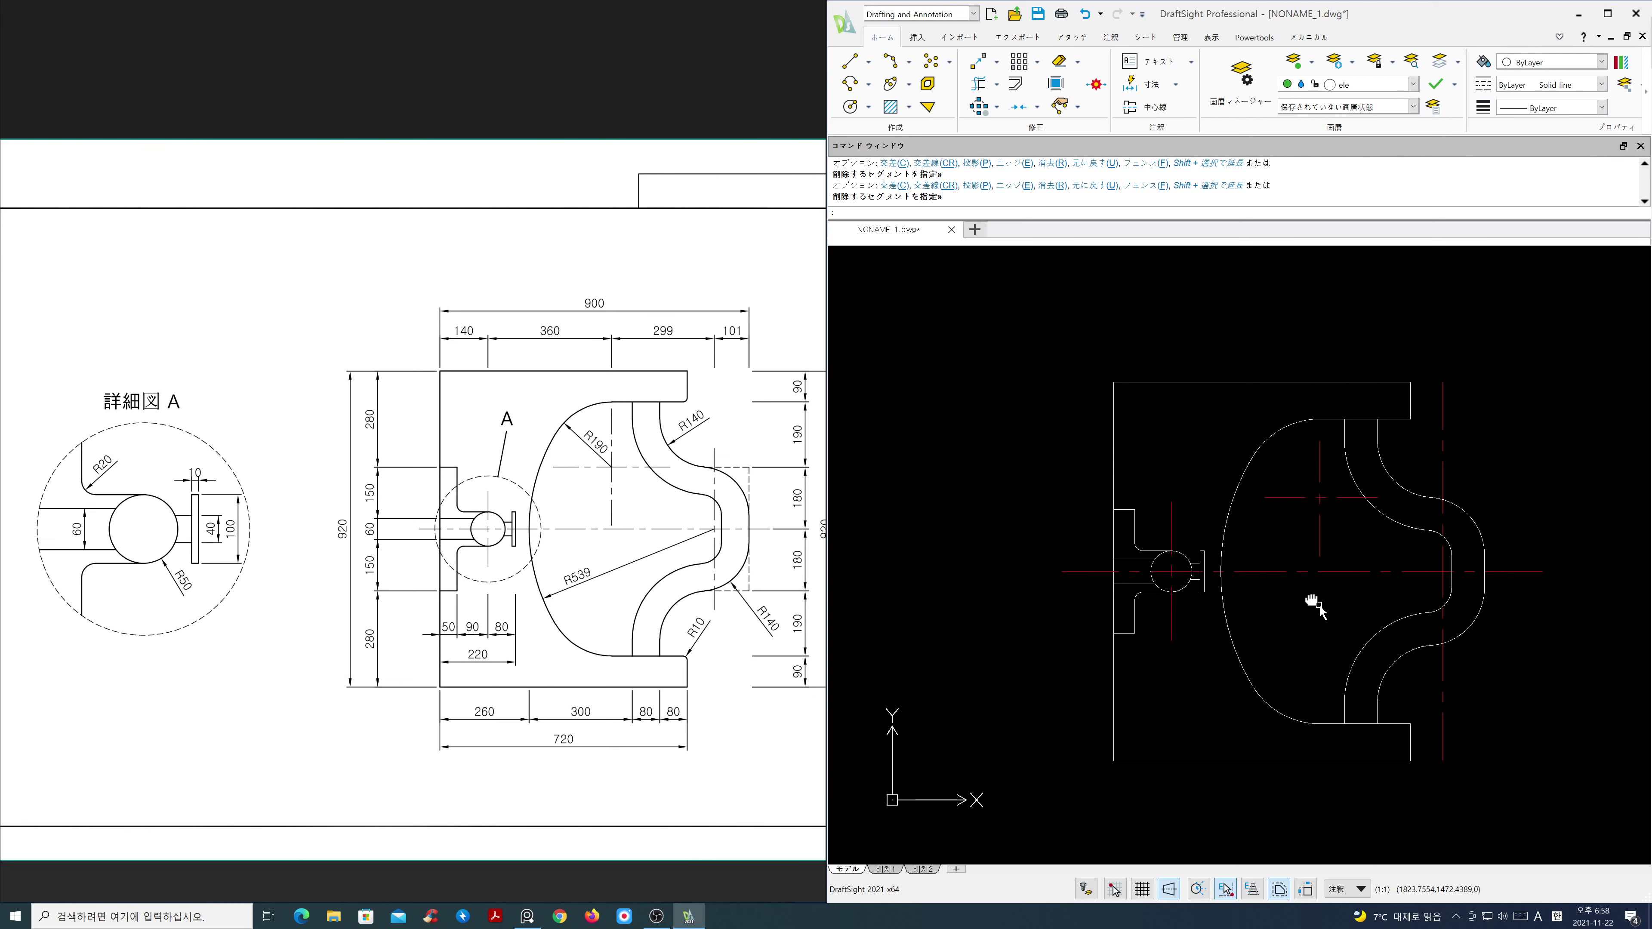
middle_drag(1312, 599, 1254, 584)
middle_drag(725, 615, 716, 625)
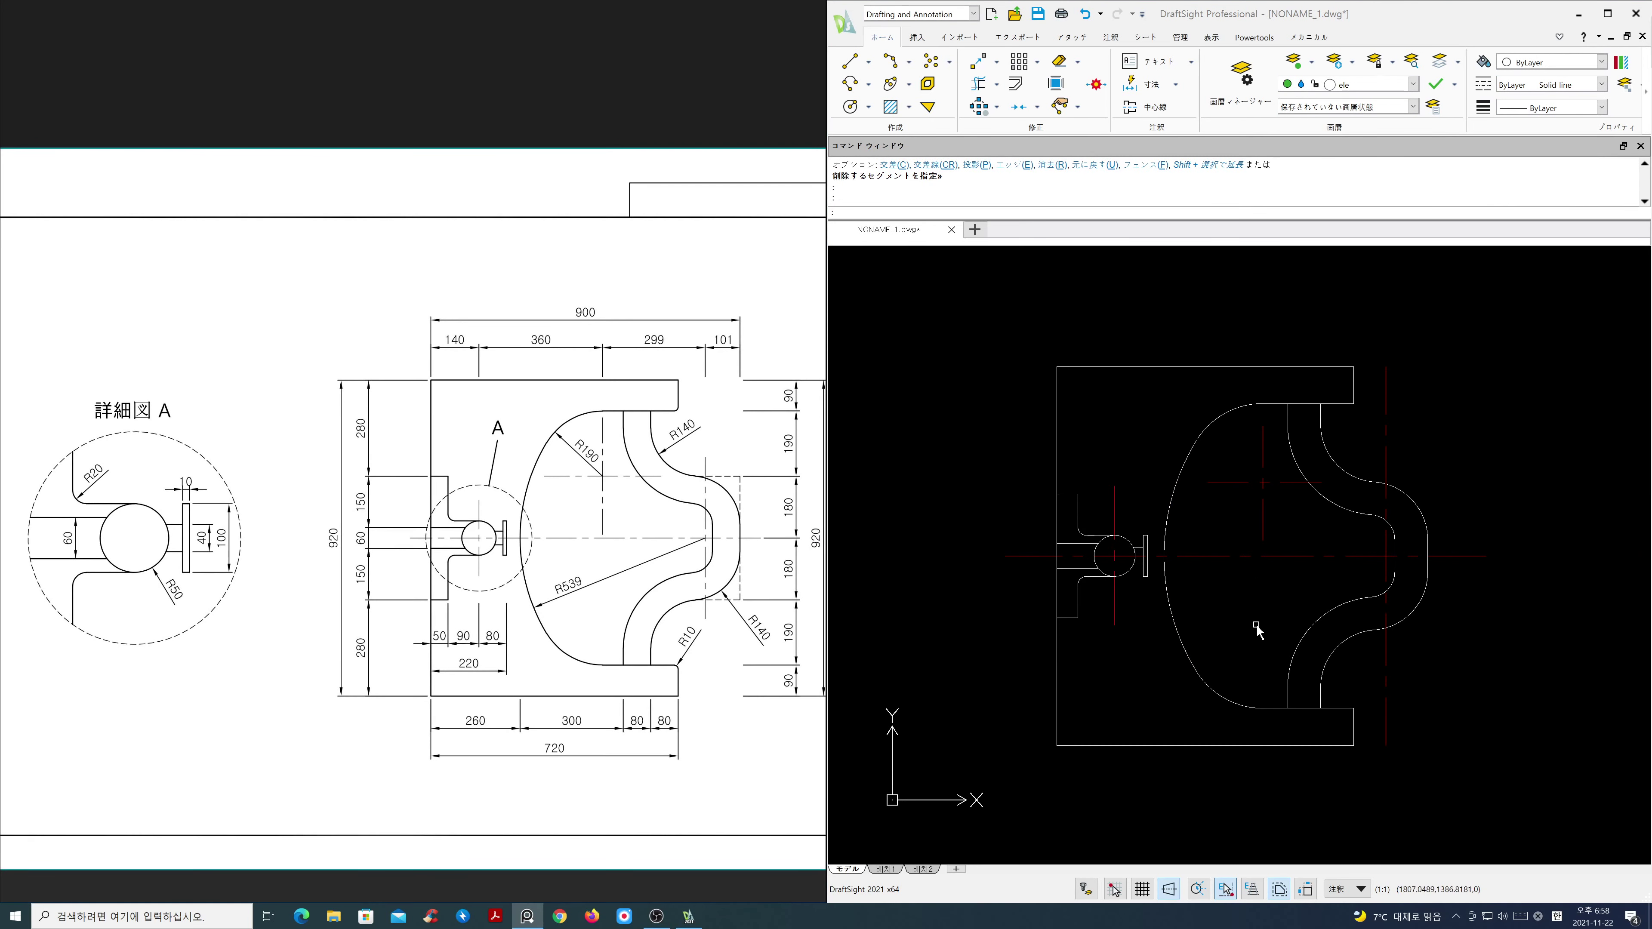
key(space)
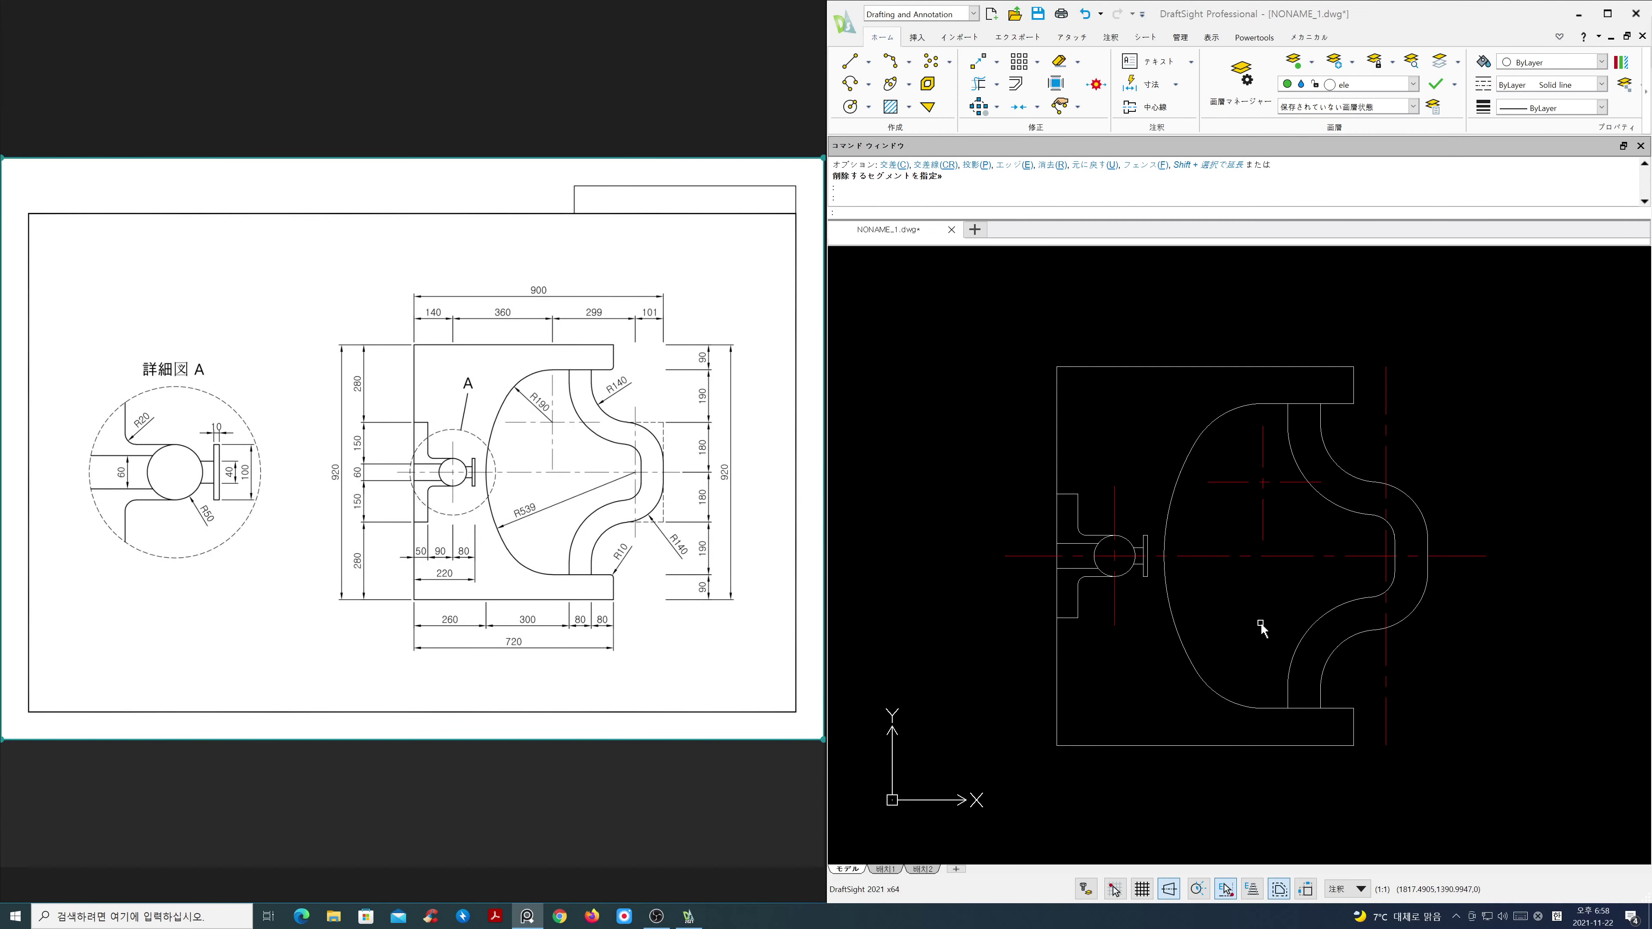
Step: Fillet the inner end corners of the upper and lower arms with radius 10, using the multiple option
click(1012, 244)
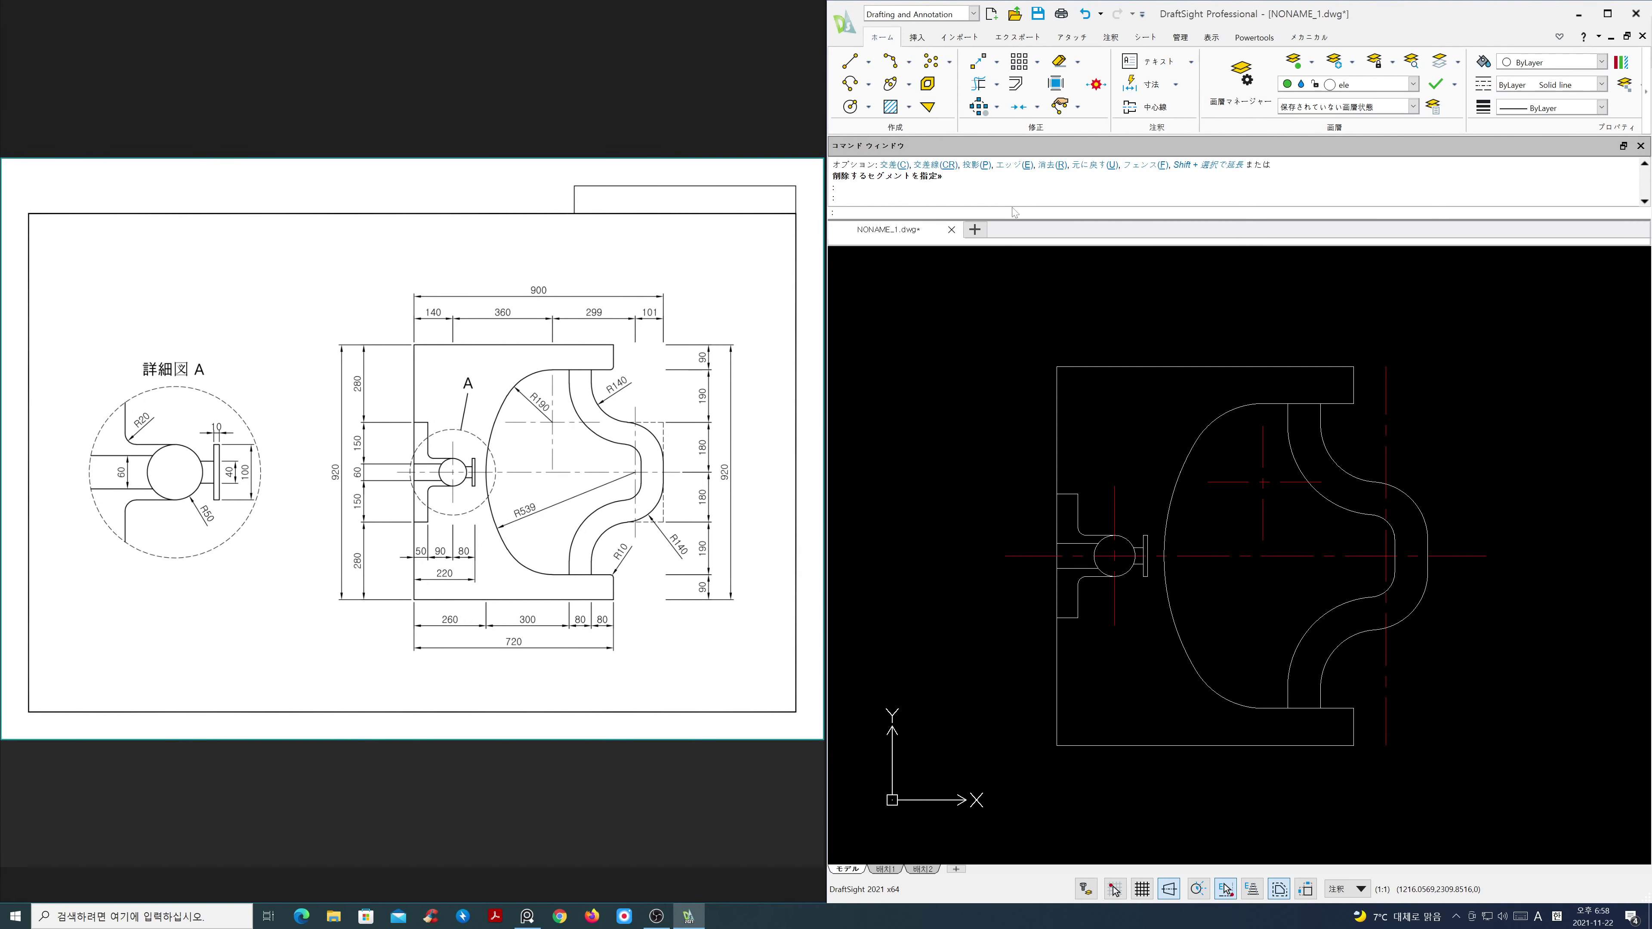
text(f)
key(Return)
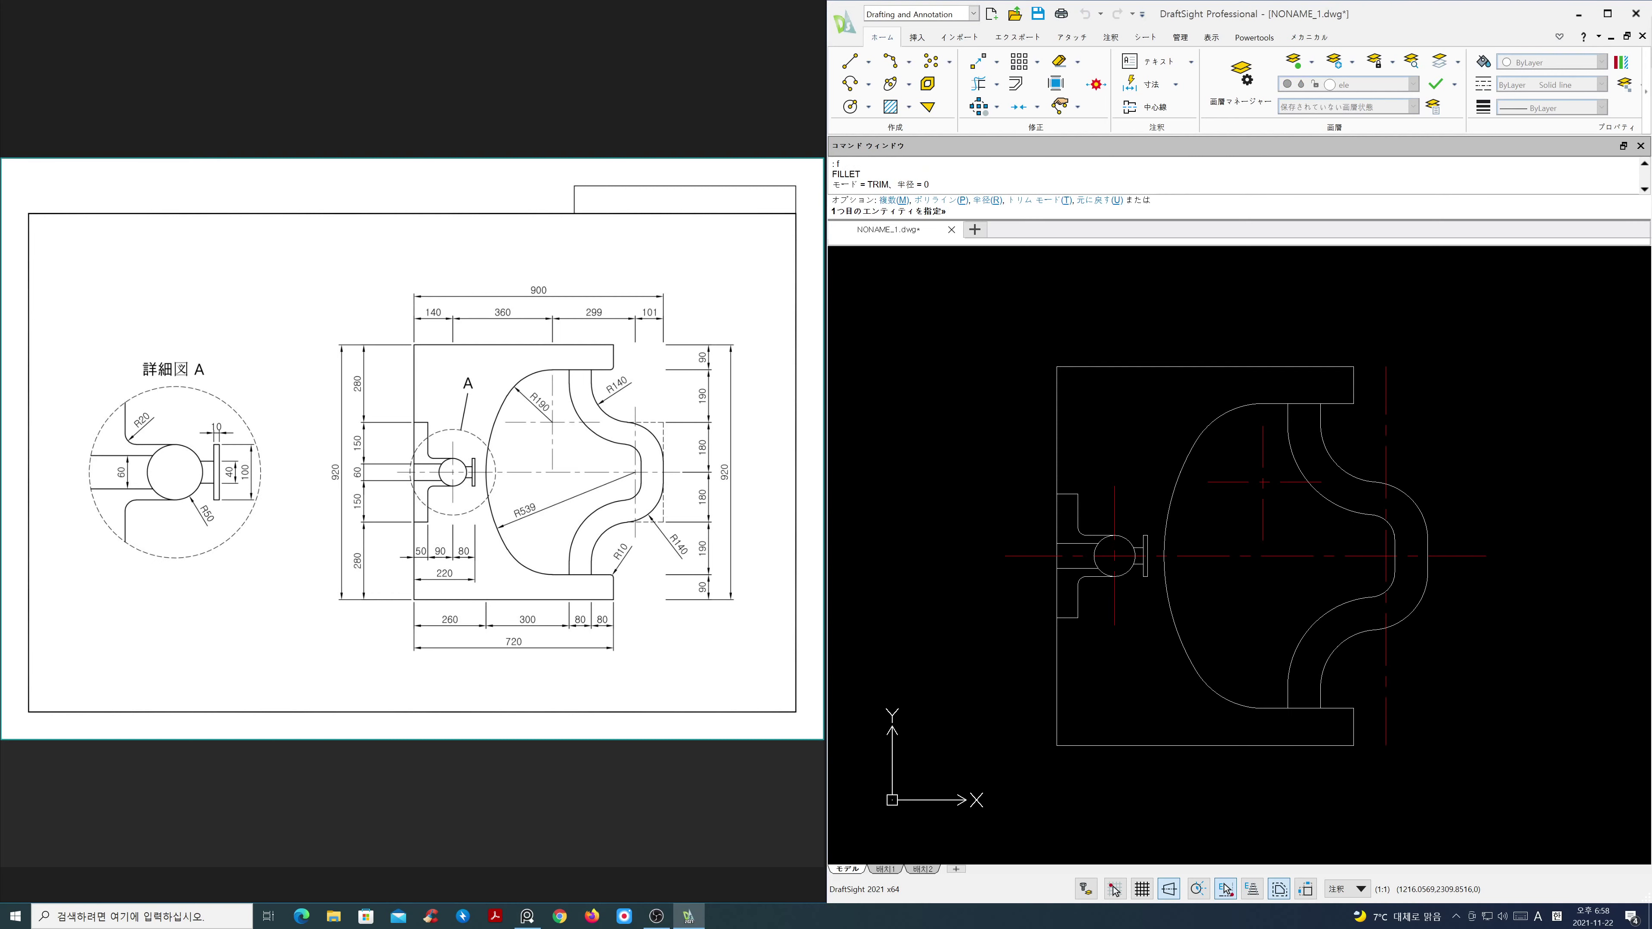
text(m)
key(Return)
text(r)
key(Return)
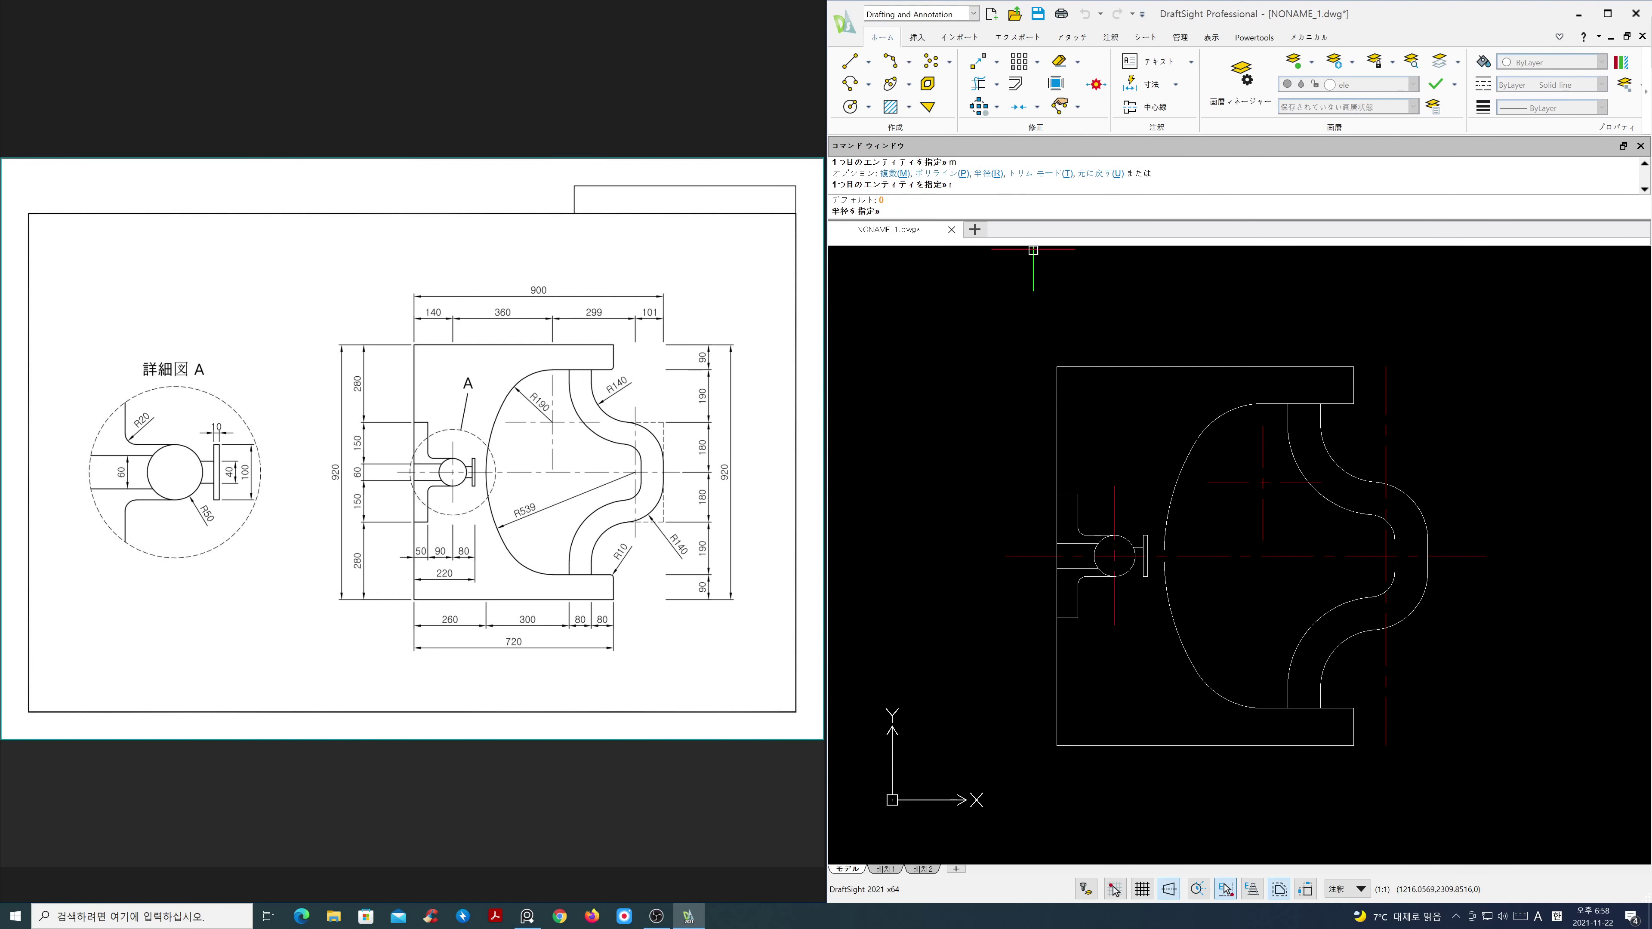
text(10)
key(Return)
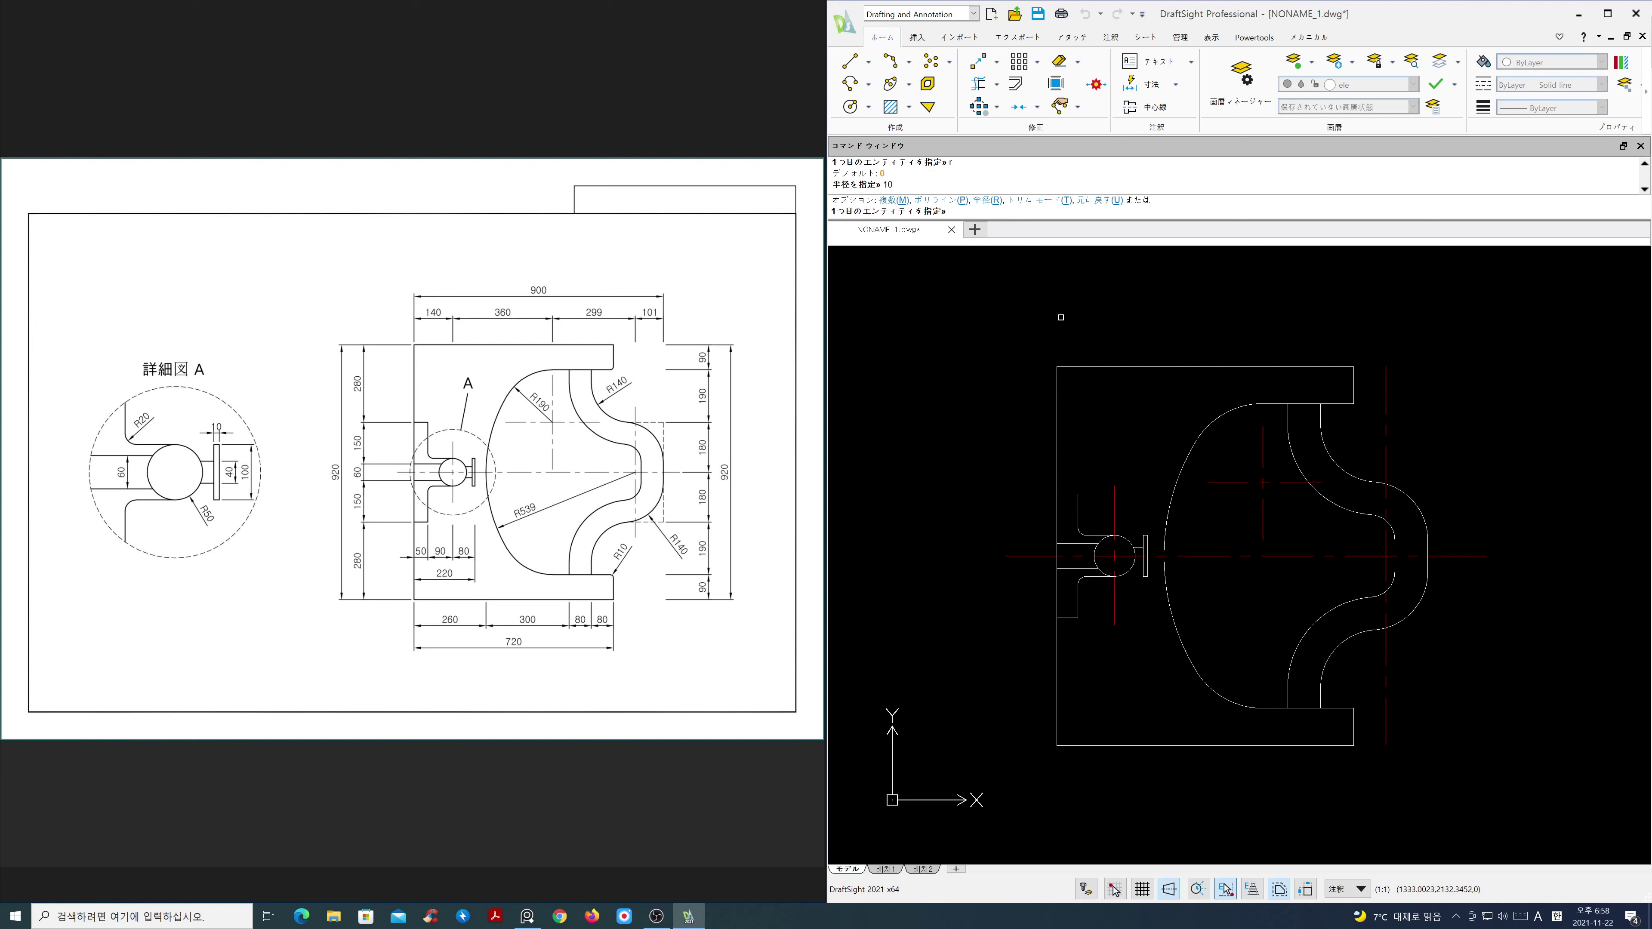
click(1341, 708)
click(1346, 632)
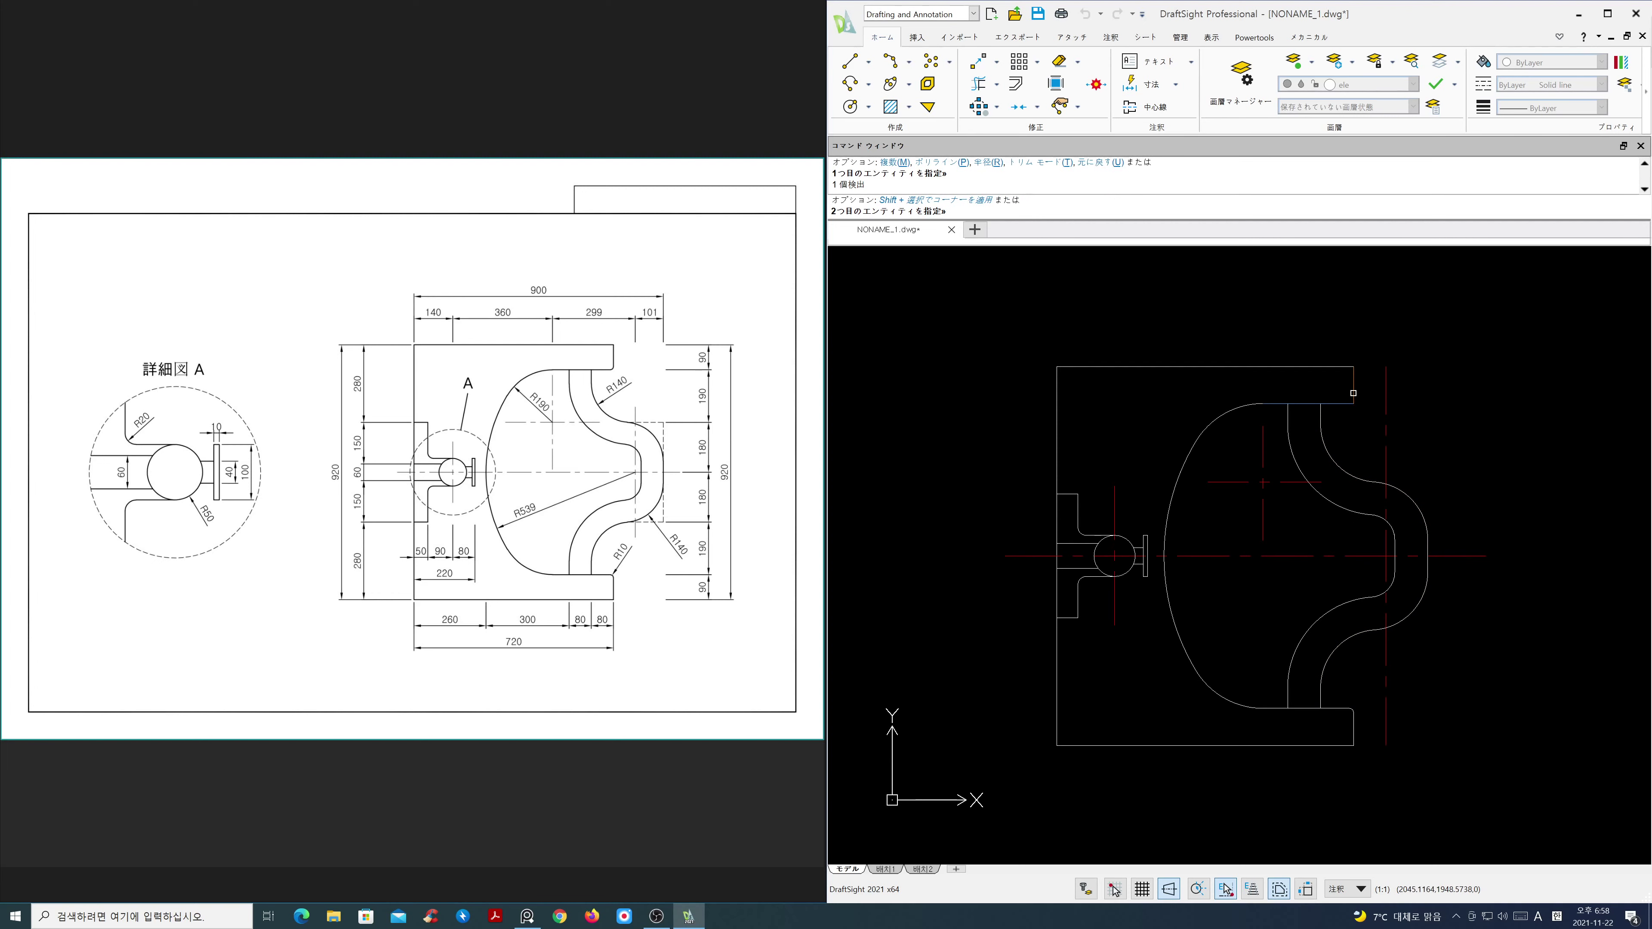
Step: Stretch the upper end of the rightmost vertical centreline down to just above the curved front outline
text(s)
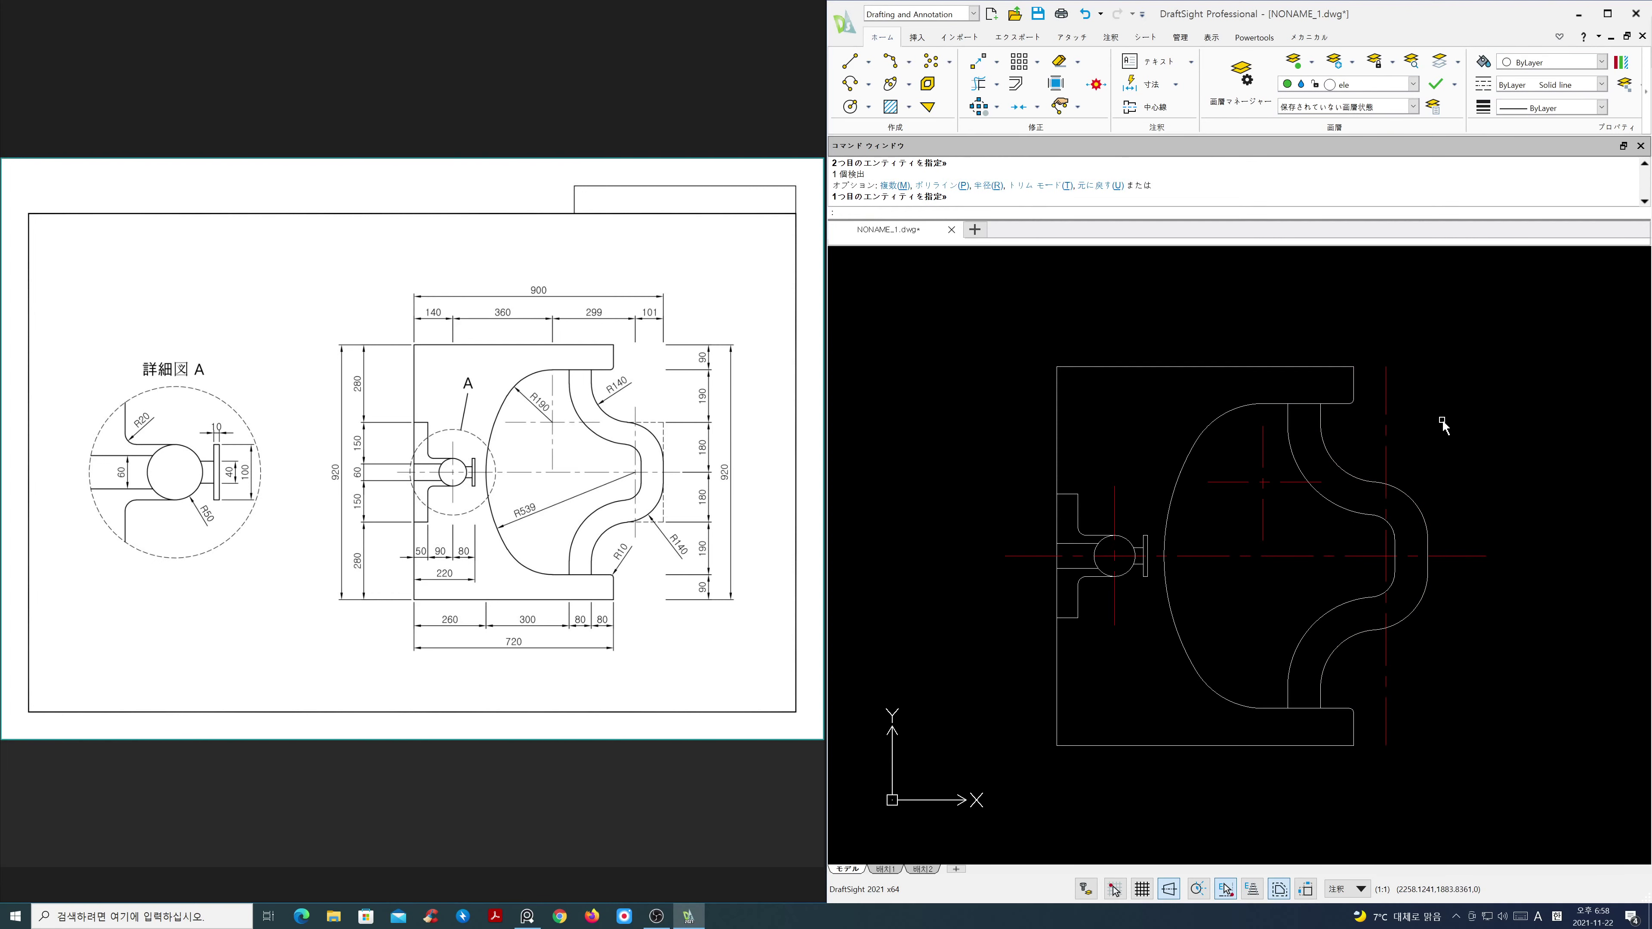
key(Return)
click(1435, 420)
click(1365, 336)
key(Return)
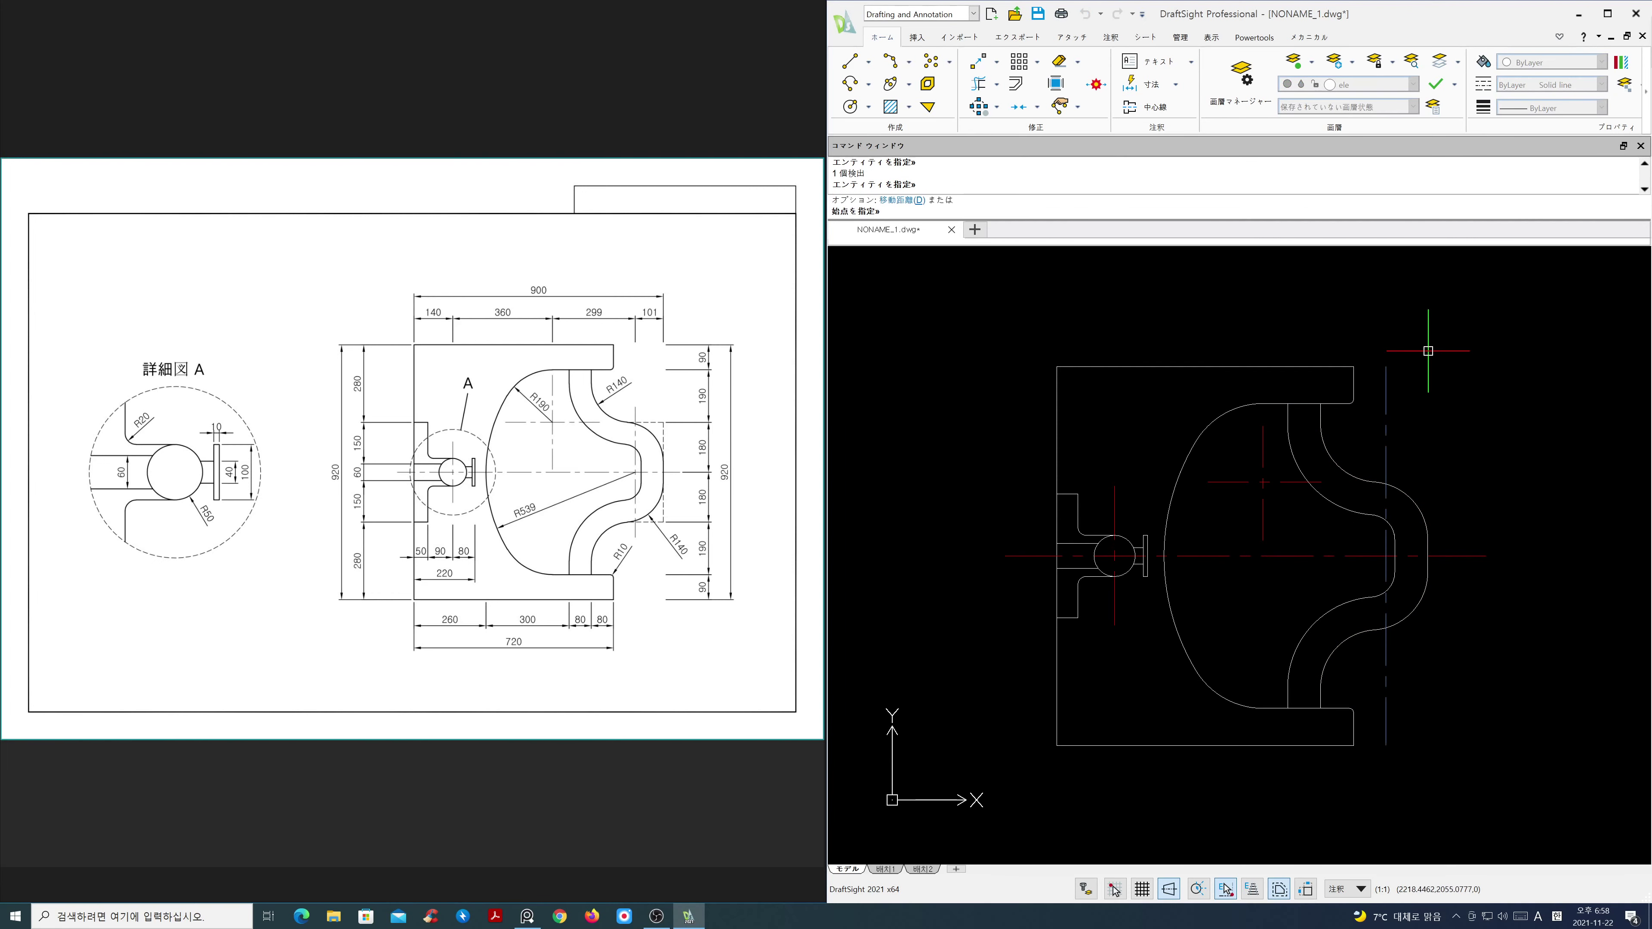
click(1435, 363)
click(1450, 449)
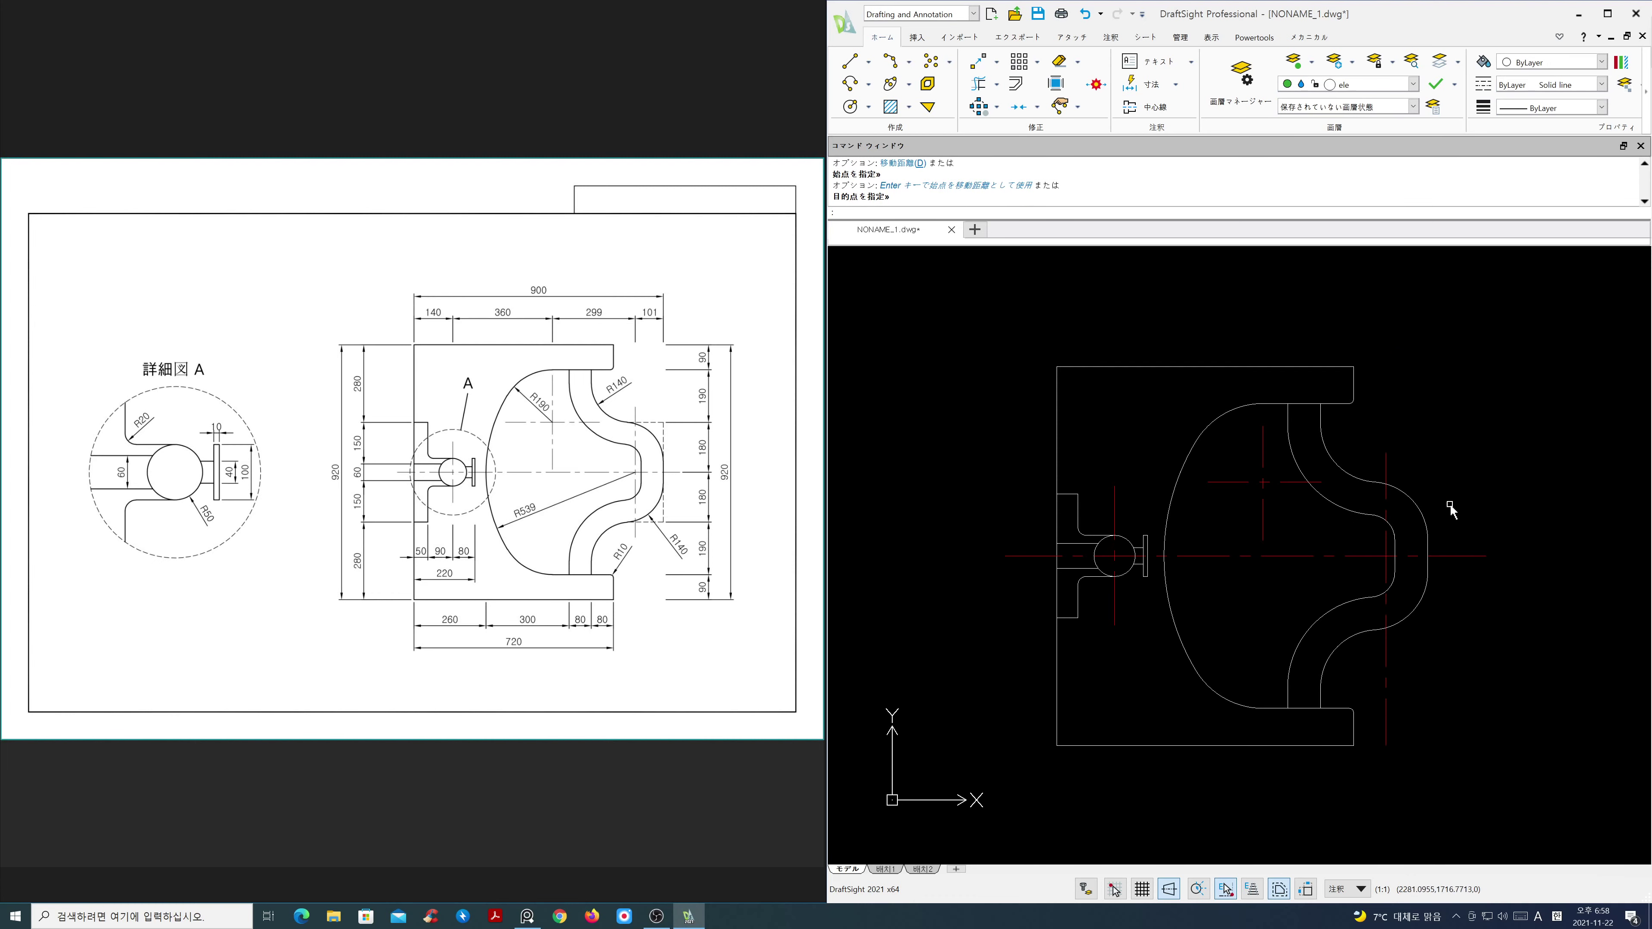
Step: Stretch the lower end of the same vertical centreline up to just below the curved front outline
key(Return)
click(1429, 773)
click(1384, 742)
key(Return)
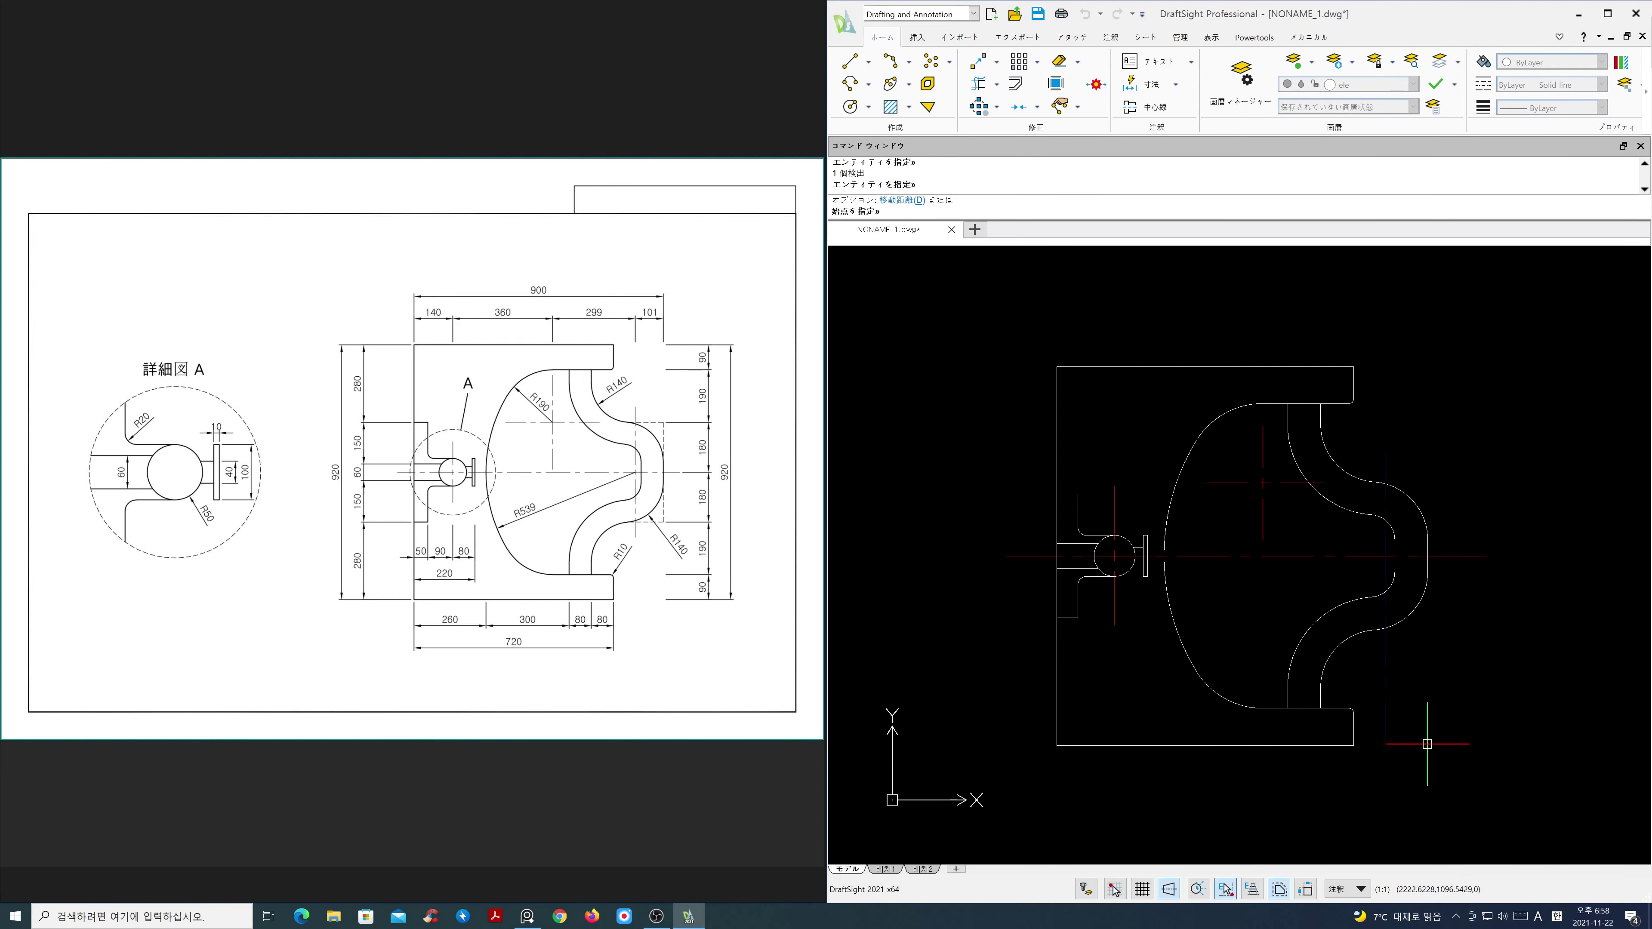
click(1426, 747)
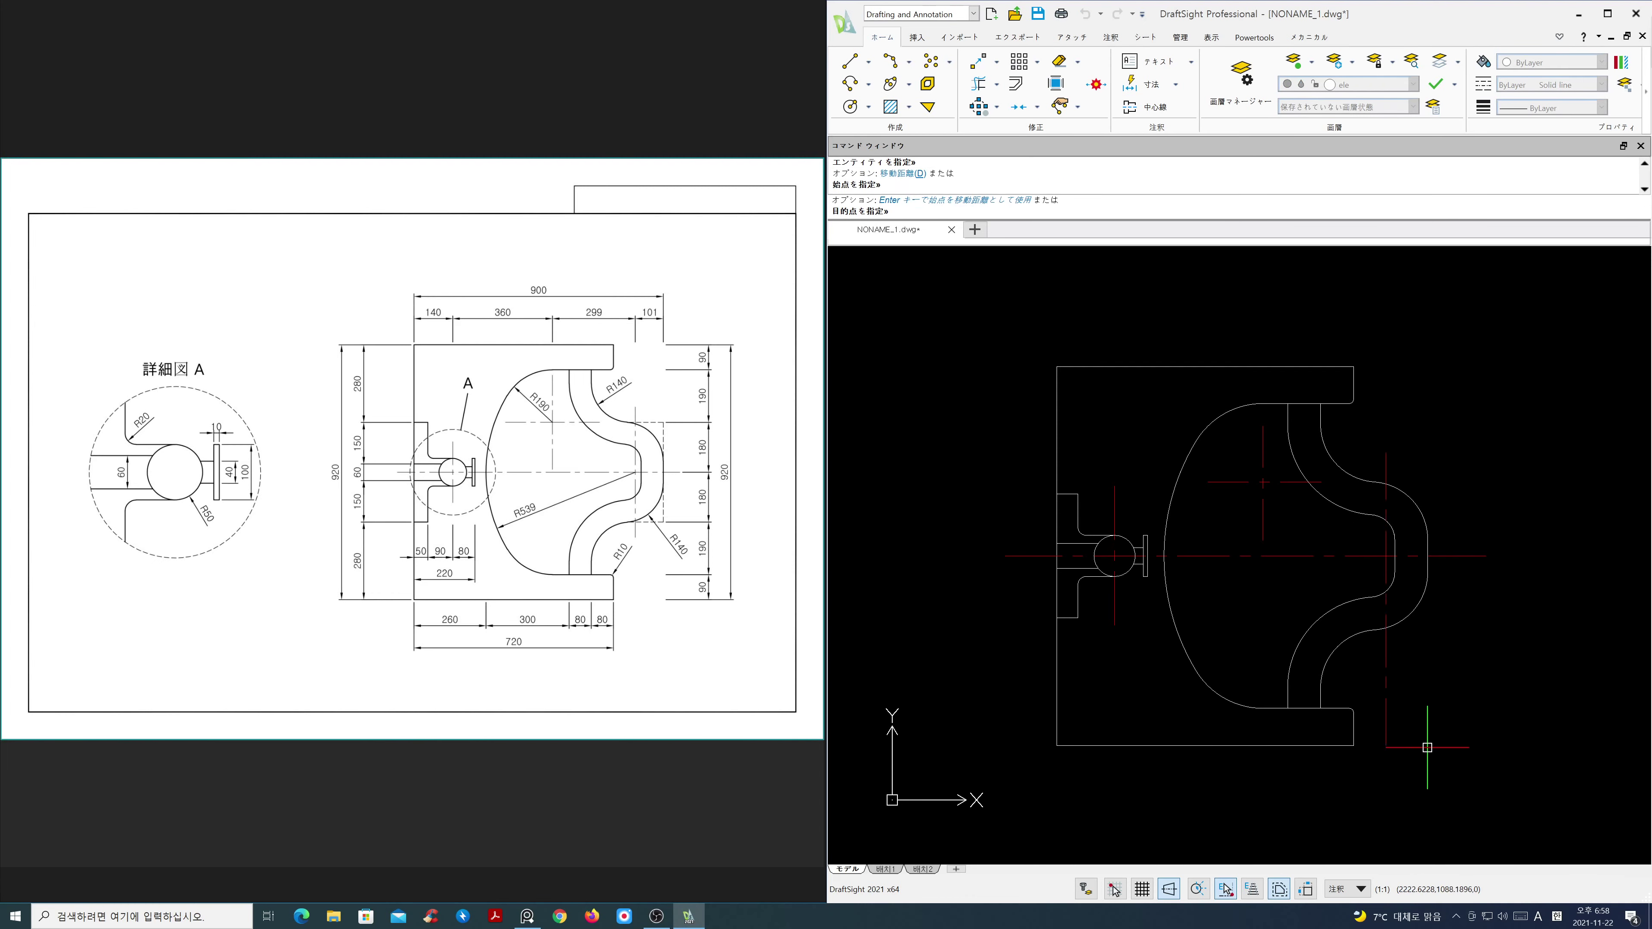
click(1434, 666)
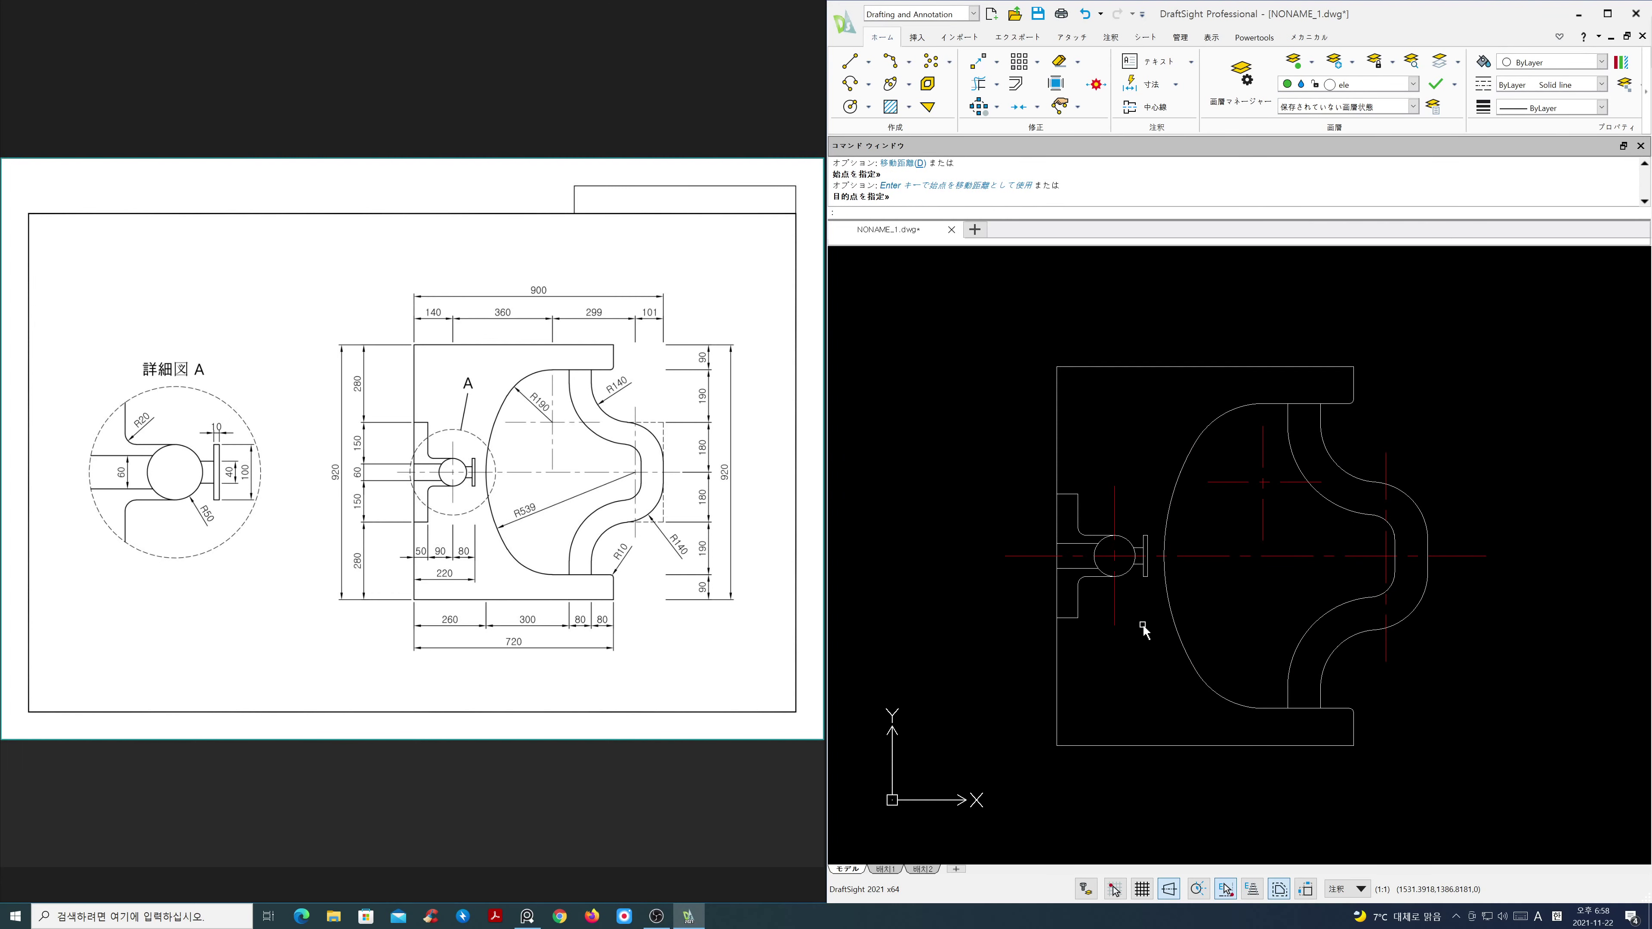
Step: Compare the redrawn plan with the dimensions and detail A of the reference drawing
scroll(623, 548, down, 1)
mouse_move(610, 532)
middle_down()
mouse_move(595, 579)
mouse_move(608, 585)
middle_up()
scroll(596, 579, up, 1)
scroll(1247, 568, down, 1)
mouse_move(1244, 569)
middle_down()
mouse_move(1258, 545)
mouse_move(1252, 559)
middle_up()
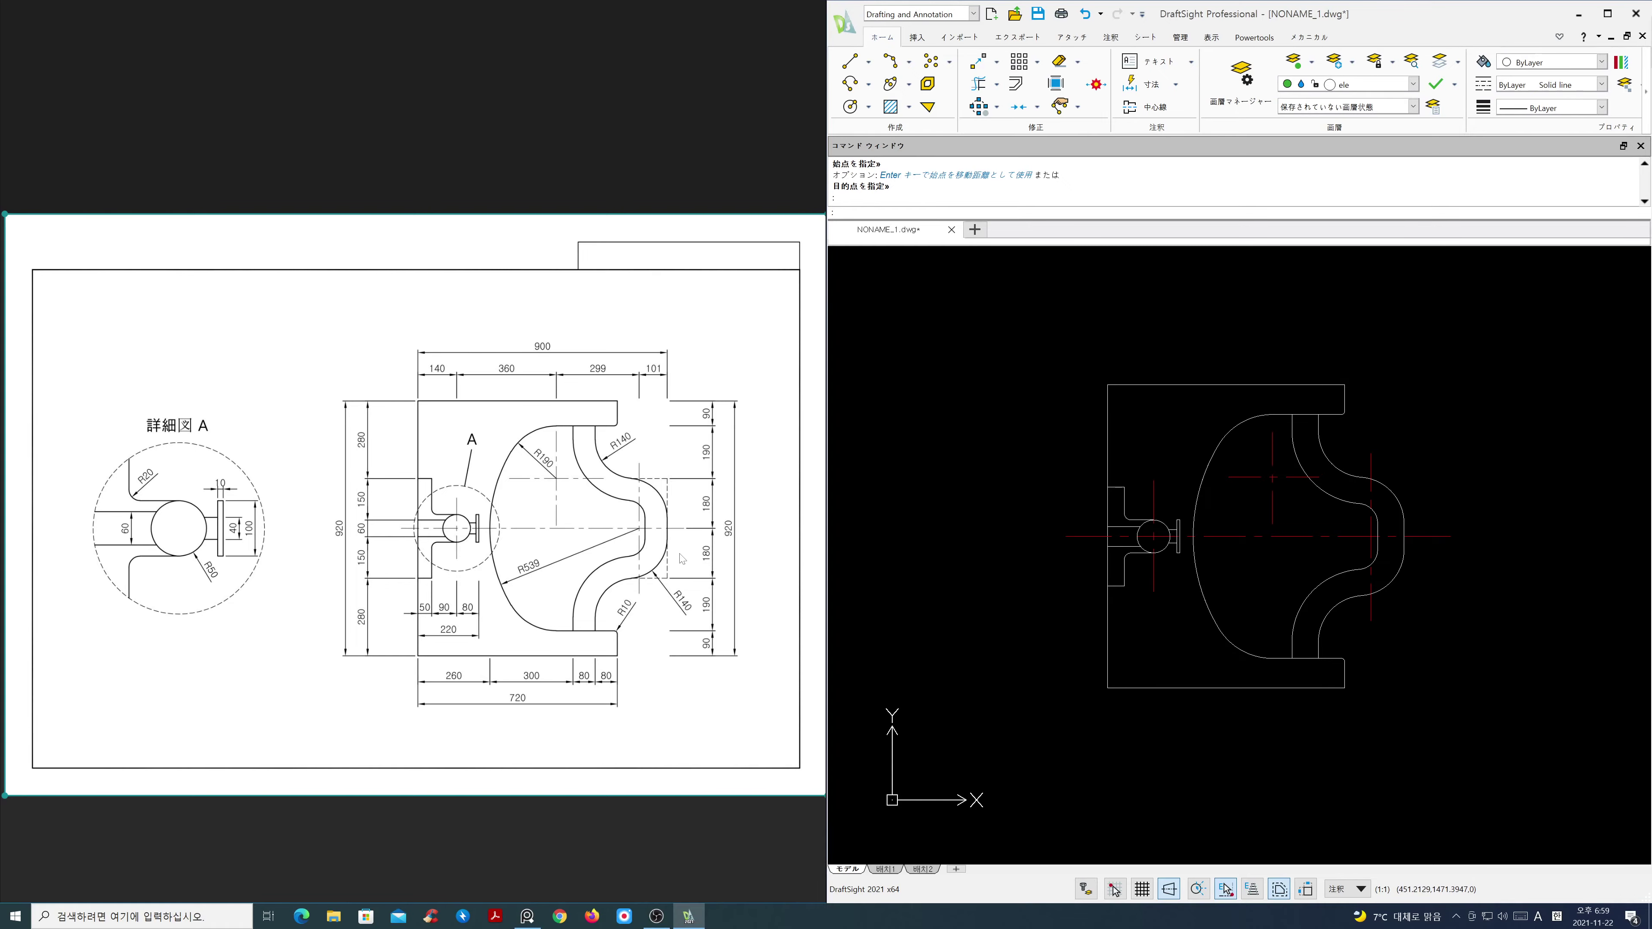
scroll(682, 558, up, 2)
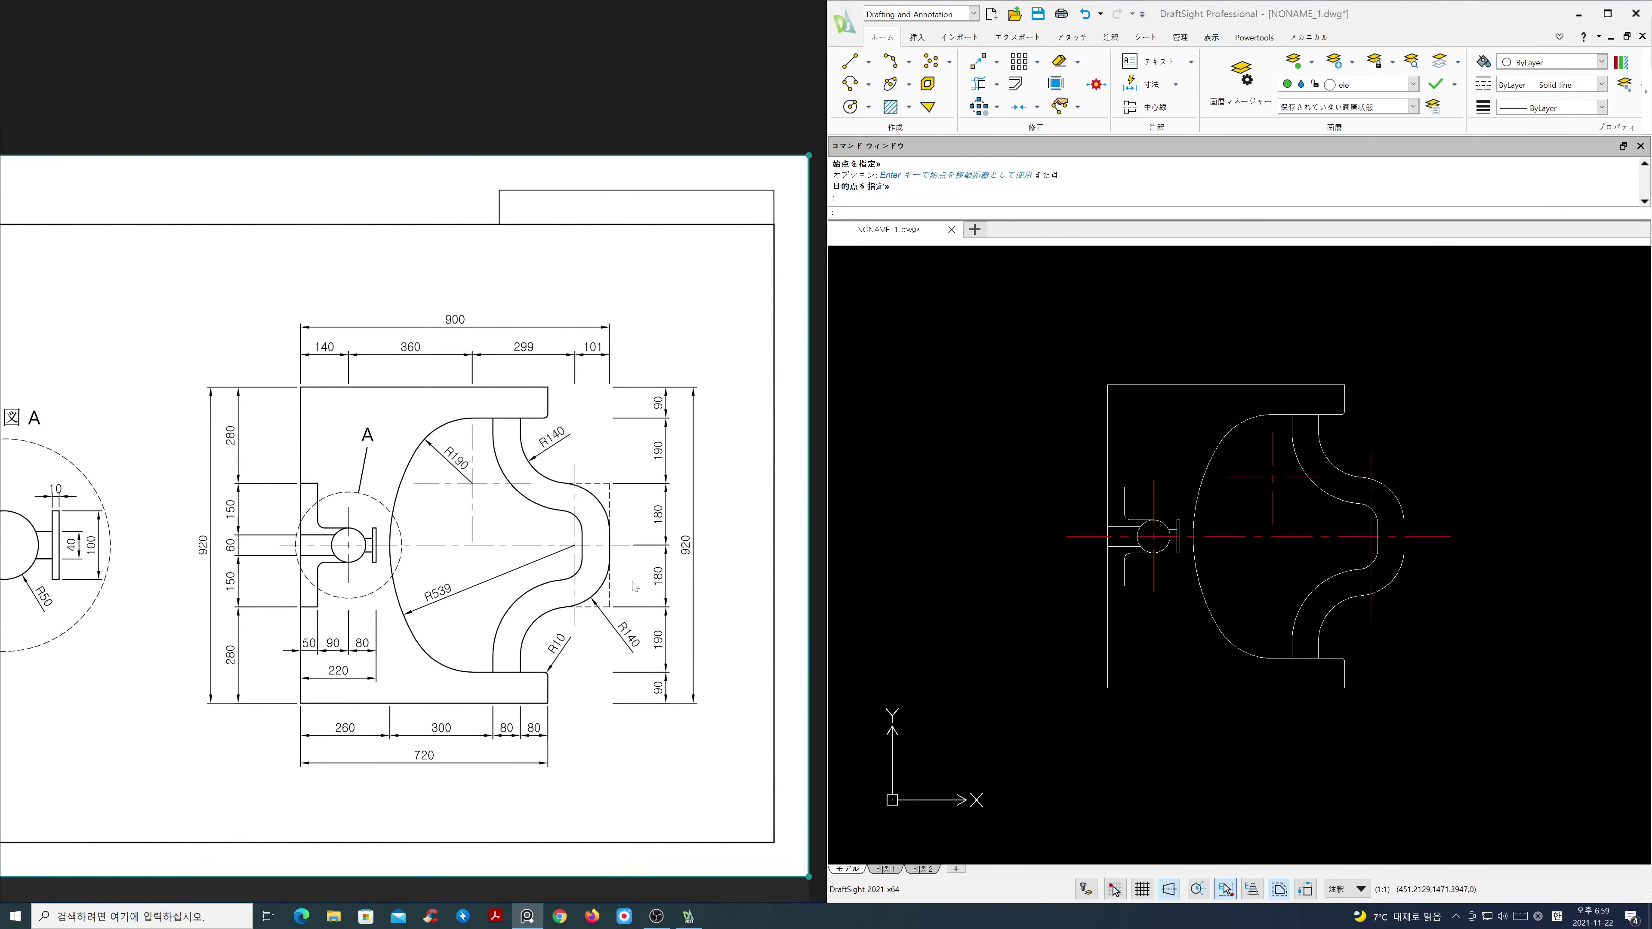
middle_drag(634, 585, 737, 579)
scroll(633, 564, down, 2)
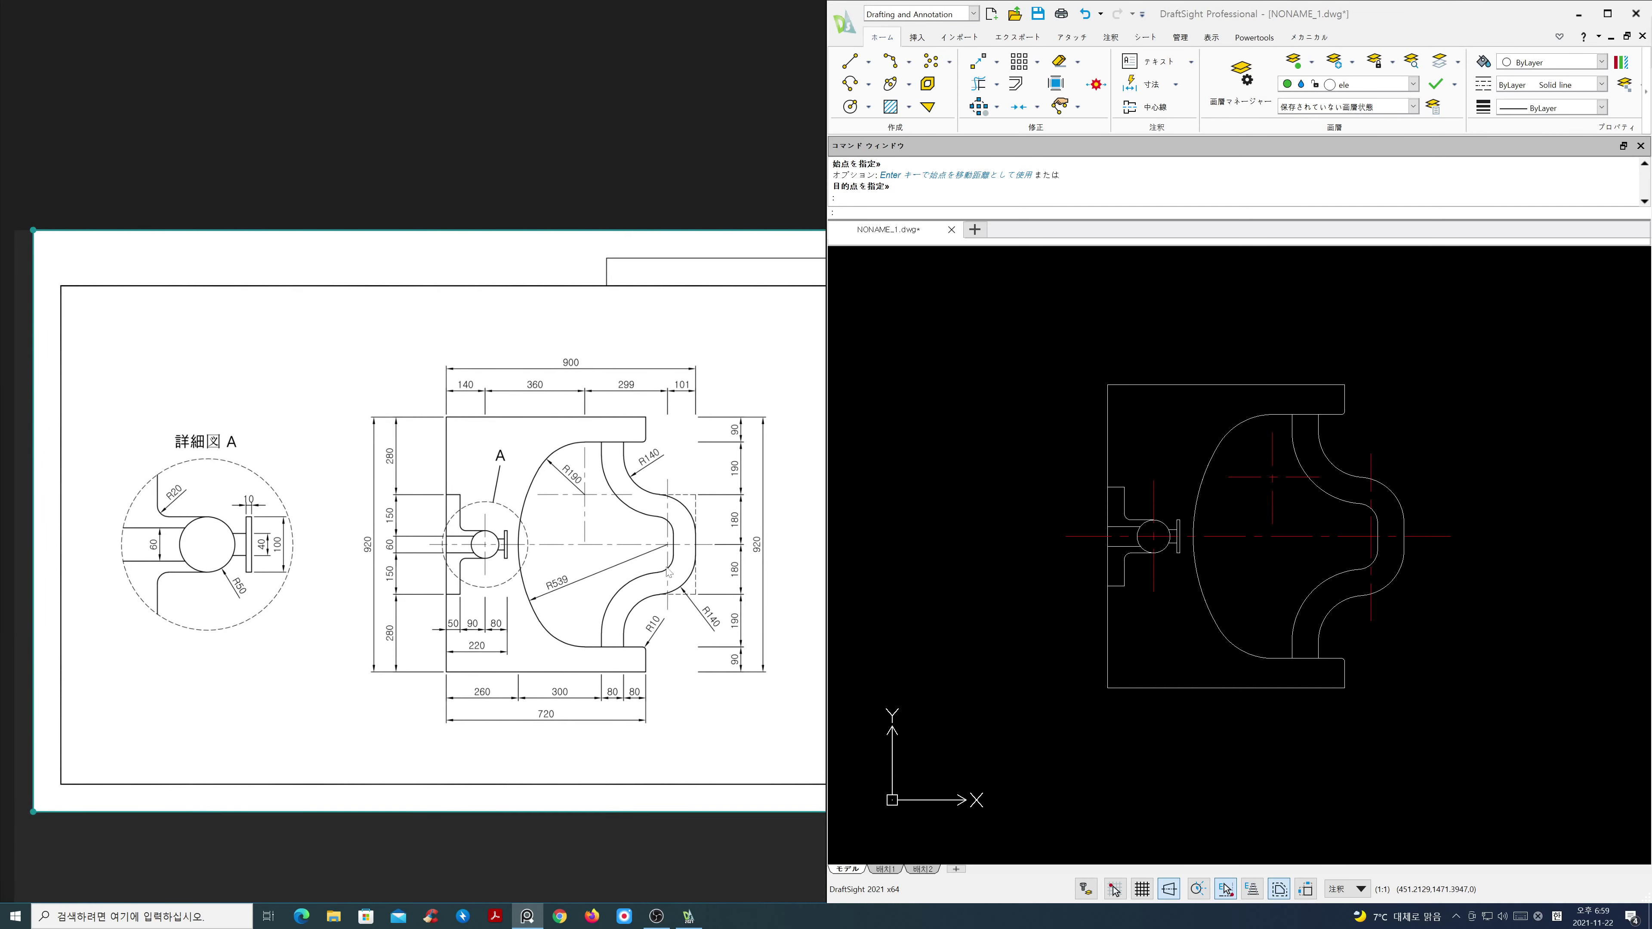
scroll(1234, 586, down, 1)
middle_drag(1234, 580, 1236, 571)
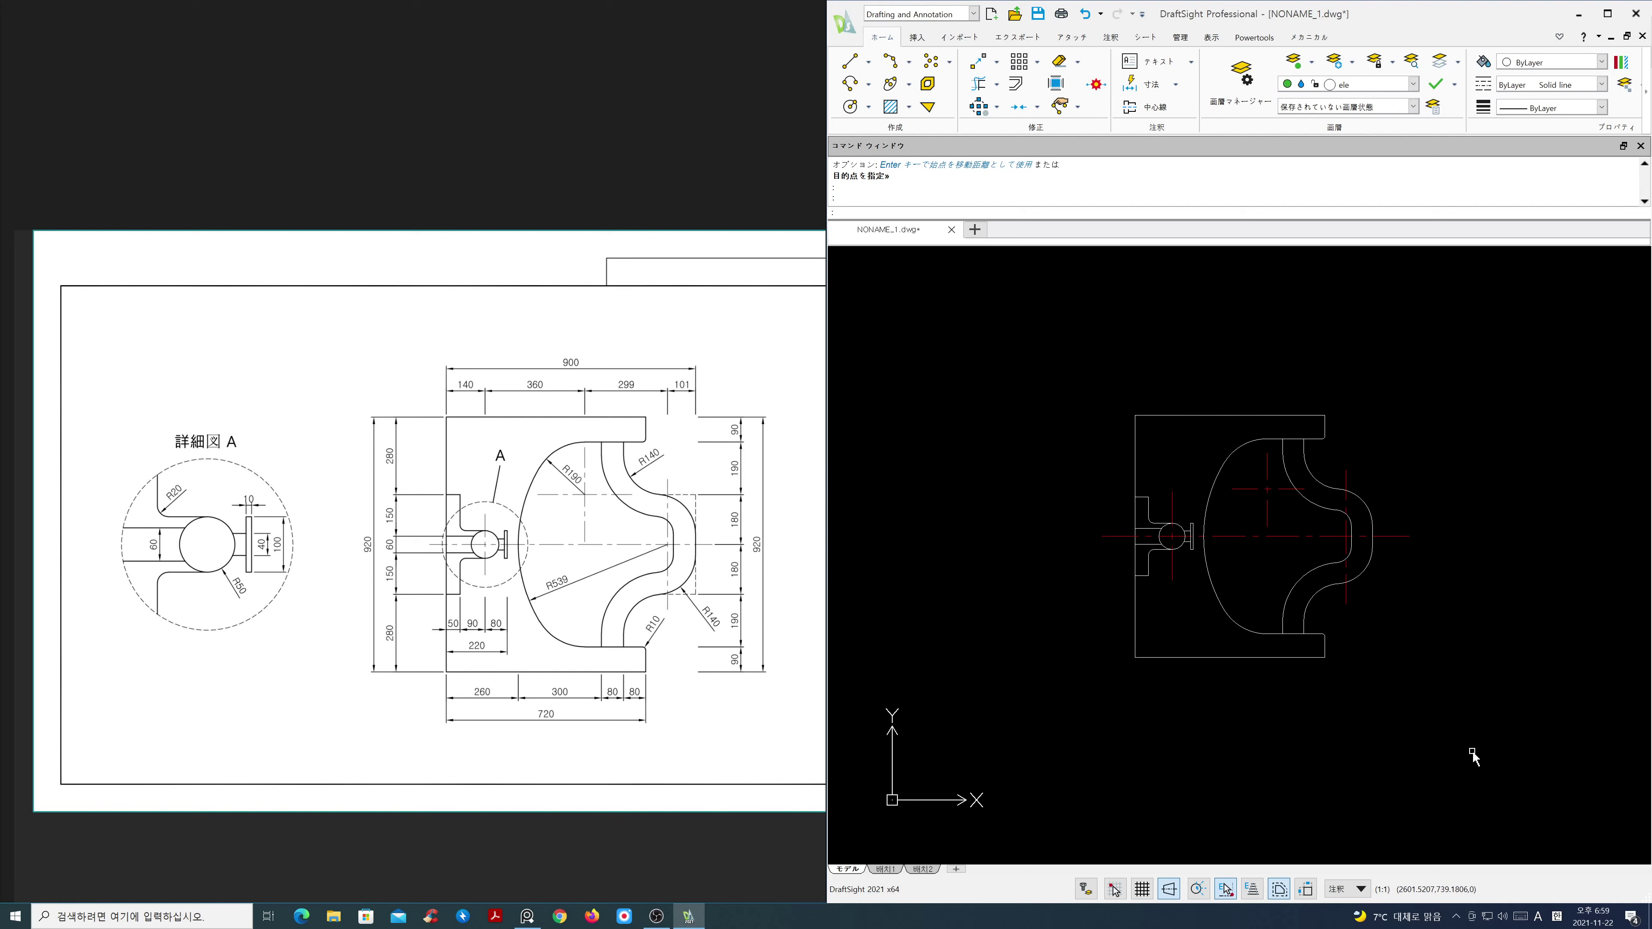